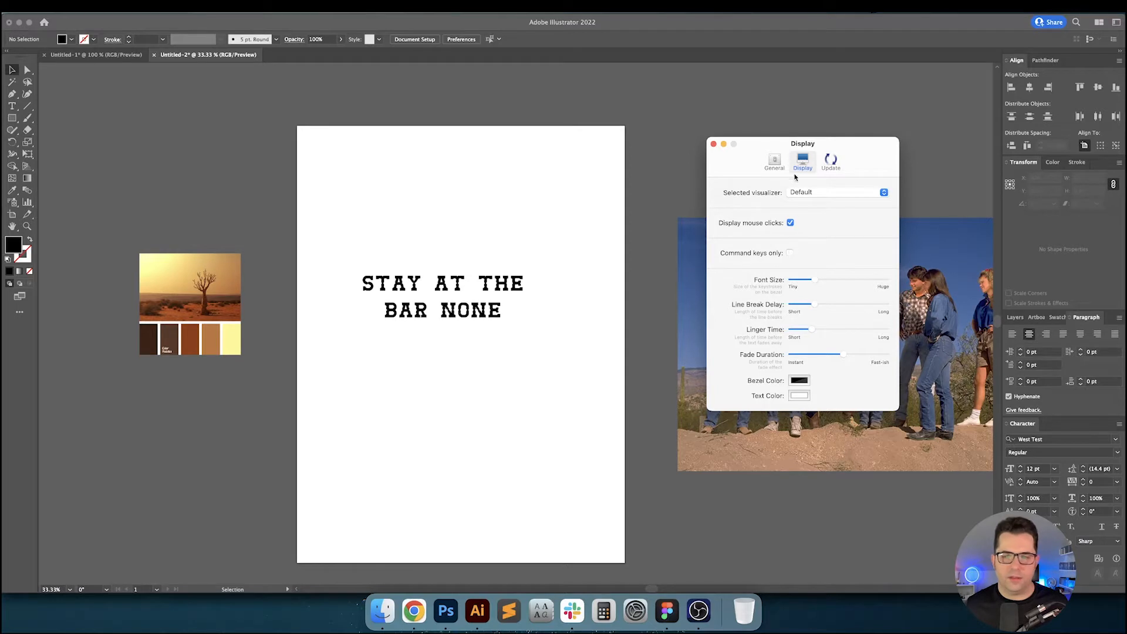
pyautogui.moveTo(806, 142); pyautogui.dragTo(840, 142)
pyautogui.click(742, 142)
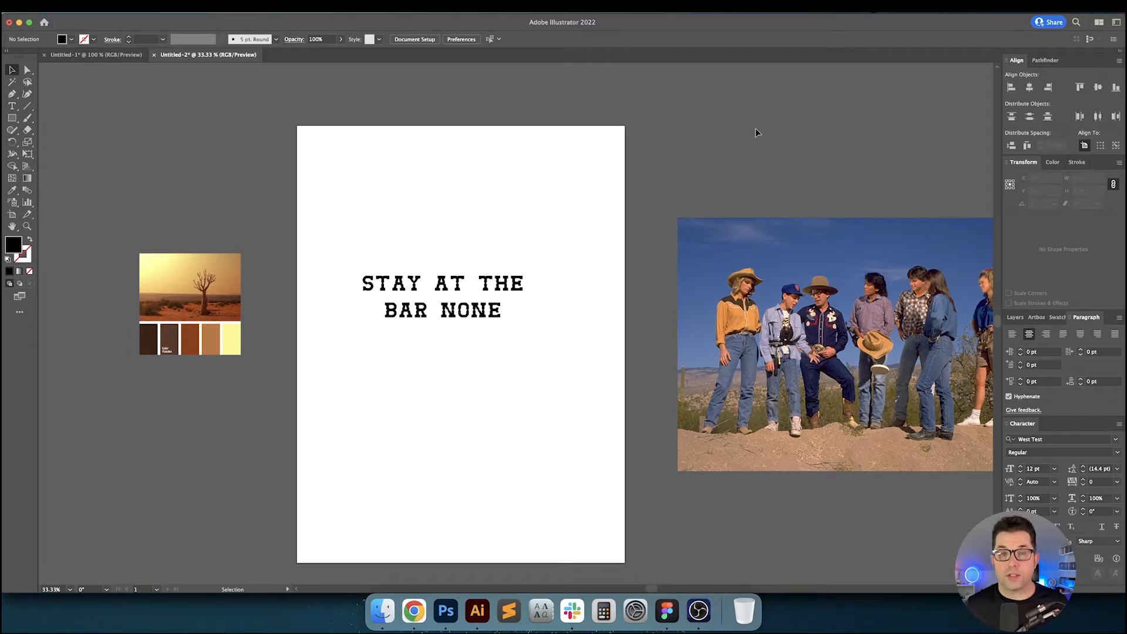
pyautogui.press('space')
pyautogui.moveTo(828, 163); pyautogui.dragTo(764, 153)
pyautogui.press('v')
pyautogui.press('v')
pyautogui.press('space')
pyautogui.click(747, 149)
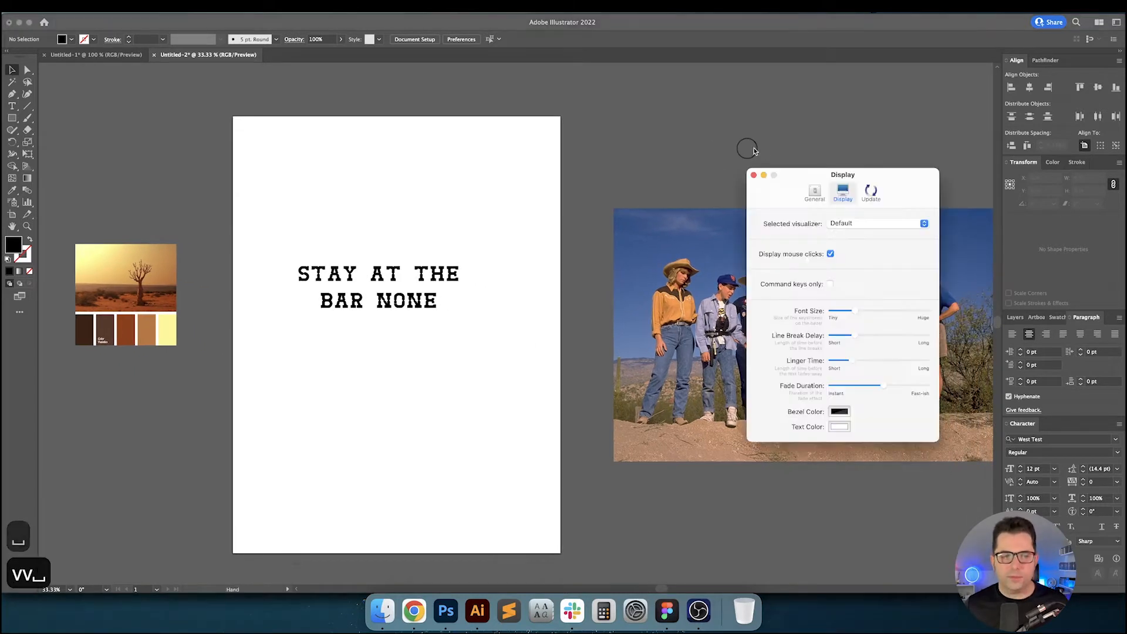
pyautogui.click(657, 174)
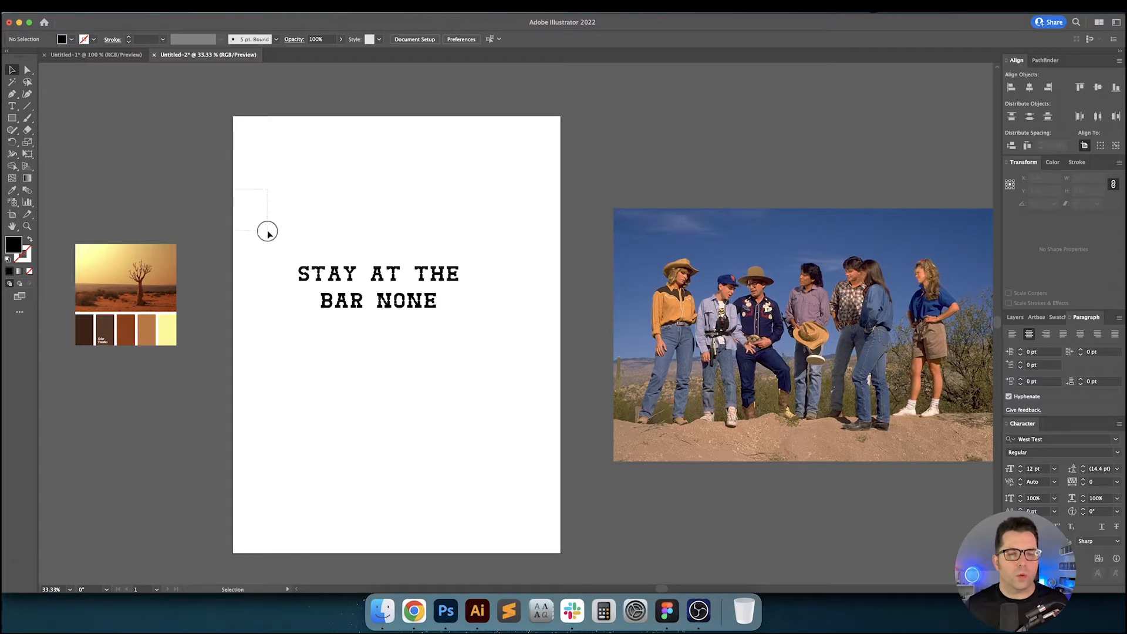
# Step: Move the "STAY AT THE BAR NONE" text off the artboard to the empty space above the group photo
pyautogui.moveTo(383, 278); pyautogui.dragTo(671, 148)
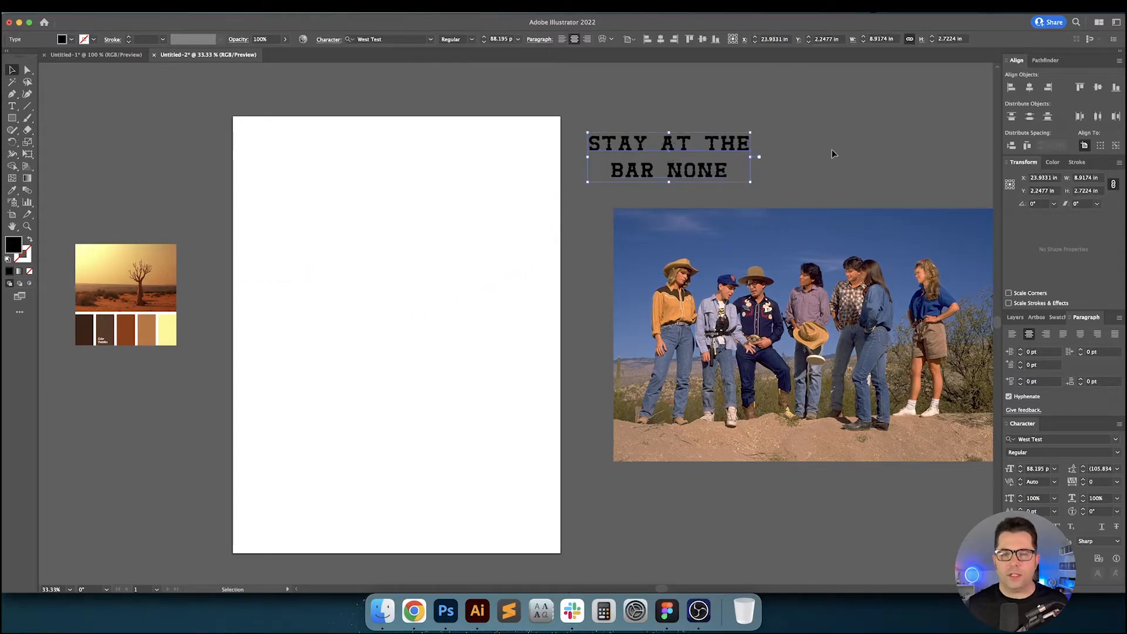
pyautogui.click(831, 149)
# Step: Set the group photo's opacity to 50% and lock it in place as a tracing reference
pyautogui.press('space')
pyautogui.moveTo(841, 161); pyautogui.dragTo(645, 163)
pyautogui.scroll(2, 627, 298)
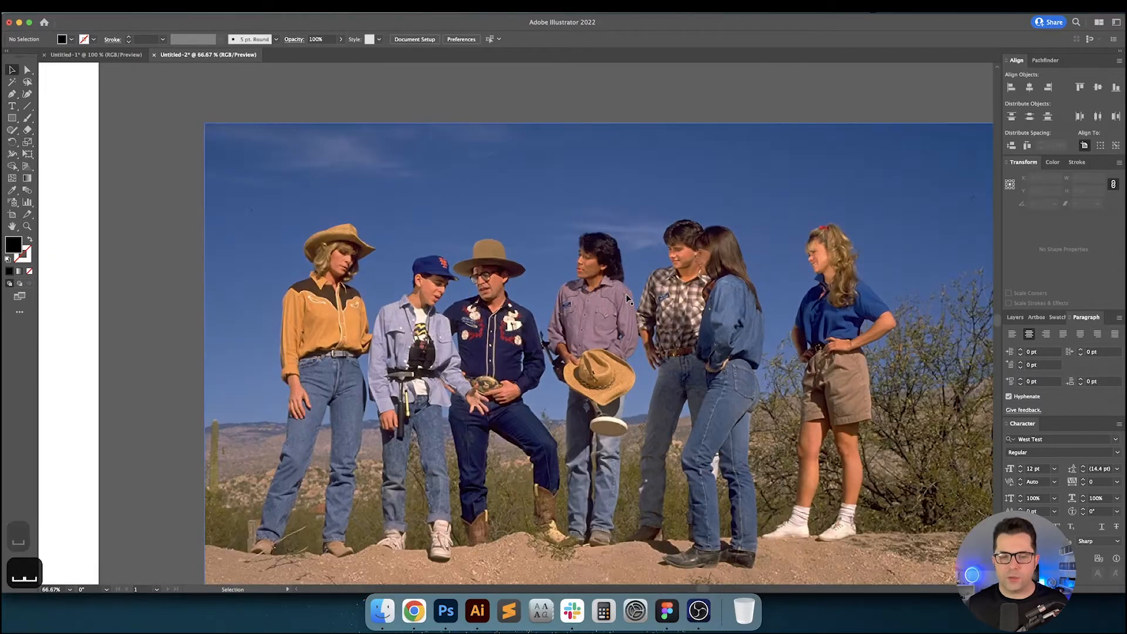
pyautogui.press('space')
pyautogui.moveTo(645, 319); pyautogui.dragTo(607, 287)
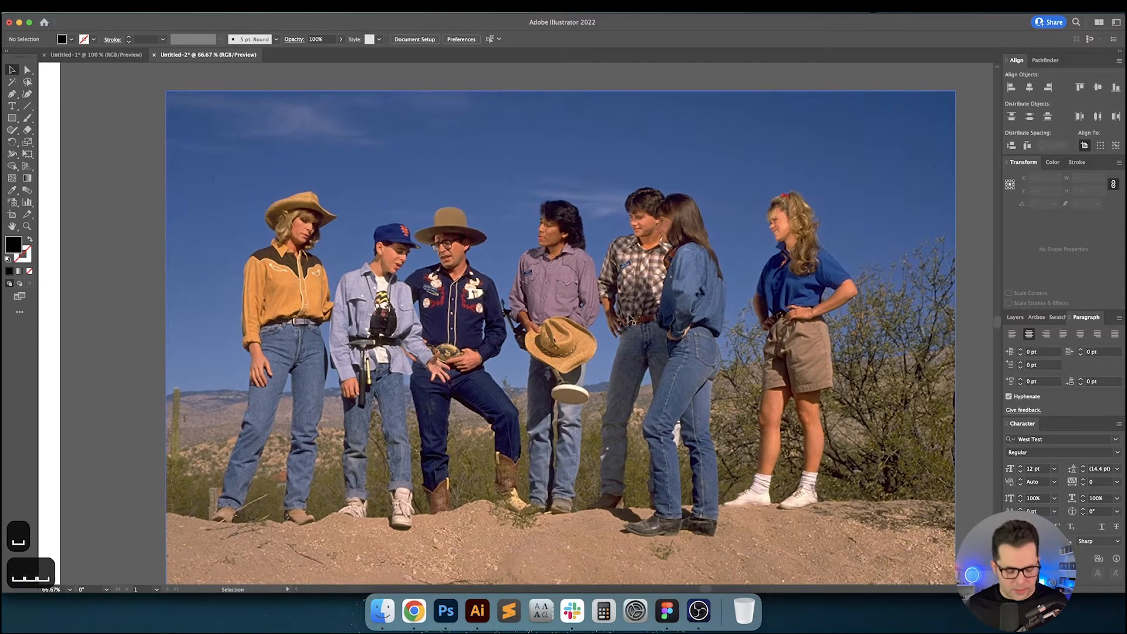
pyautogui.press('v')
pyautogui.press('v')
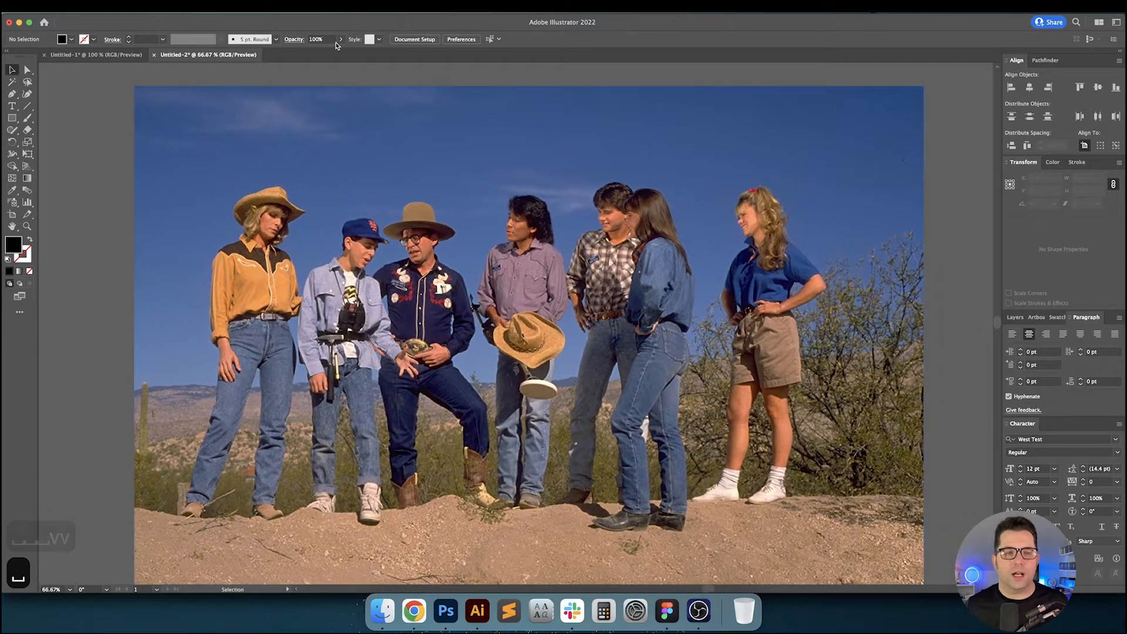
pyautogui.click(387, 111)
pyautogui.click(423, 40)
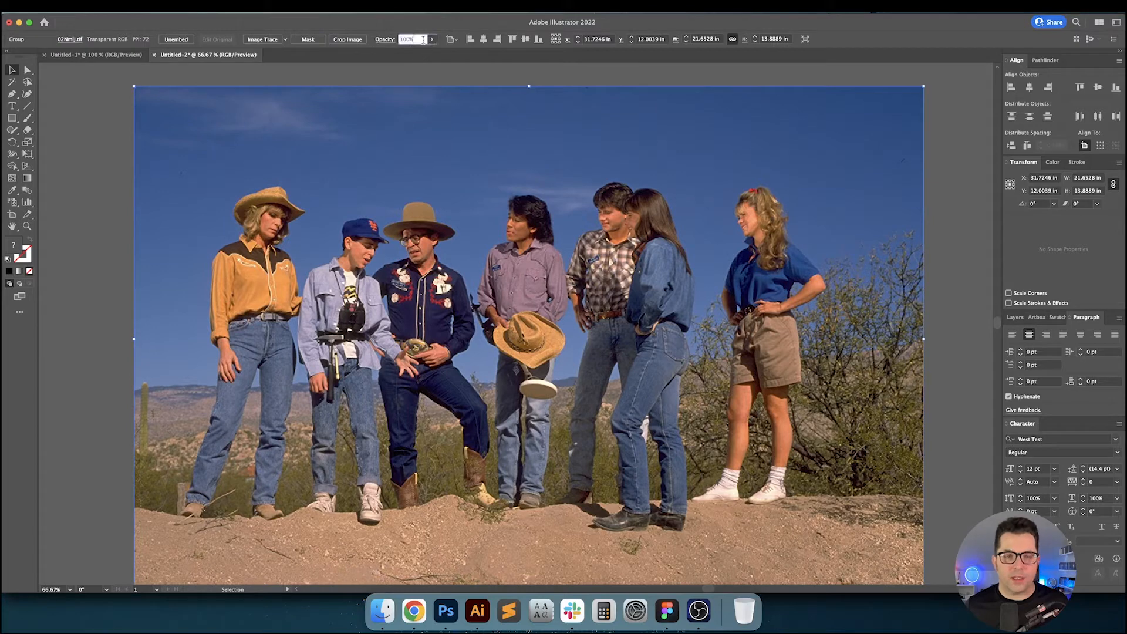
pyautogui.write('50')
pyautogui.press('Return')
pyautogui.press('cmd+2')
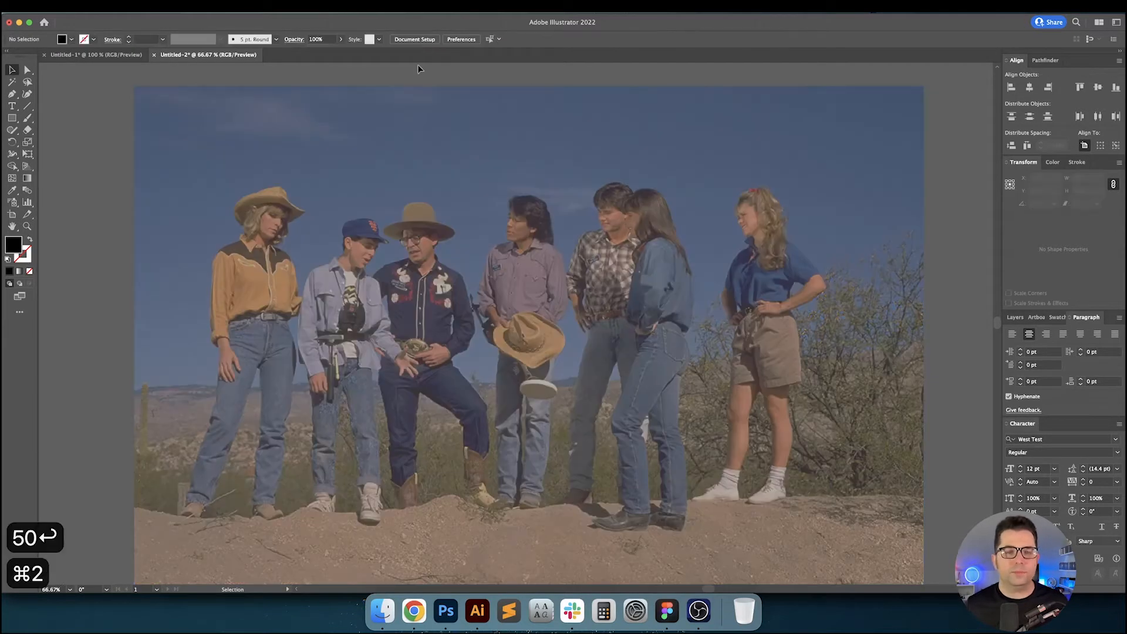
# Step: Activate the Pencil tool and set its fidelity to the second notch from the Accurate end
pyautogui.press('space')
pyautogui.moveTo(267, 264); pyautogui.dragTo(339, 237)
pyautogui.press('n')
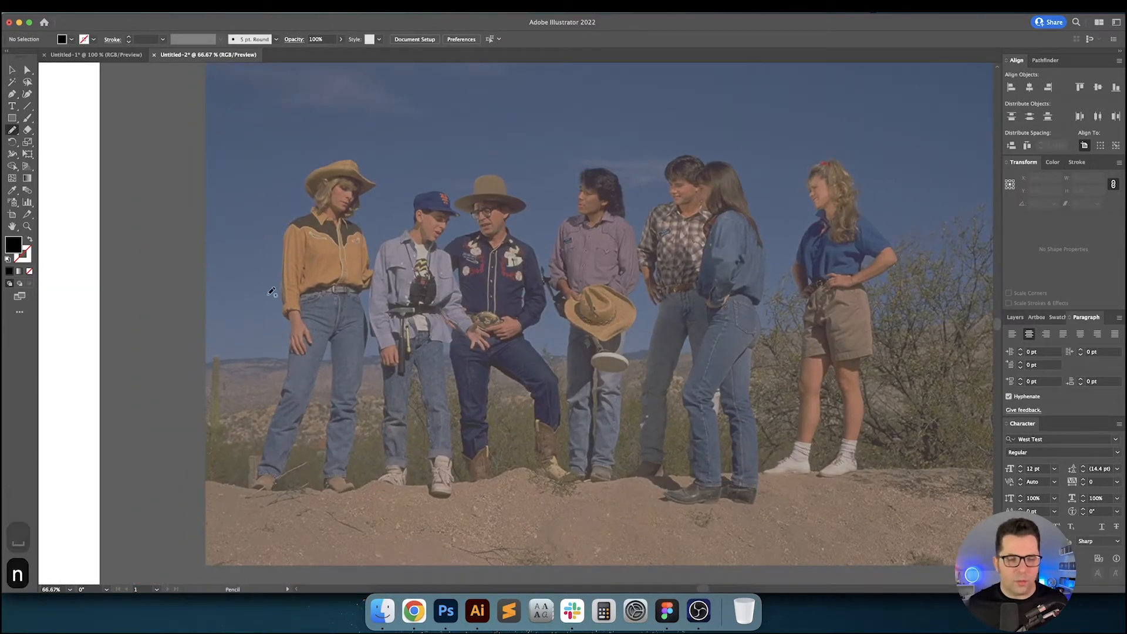
pyautogui.scroll(2, 294, 347)
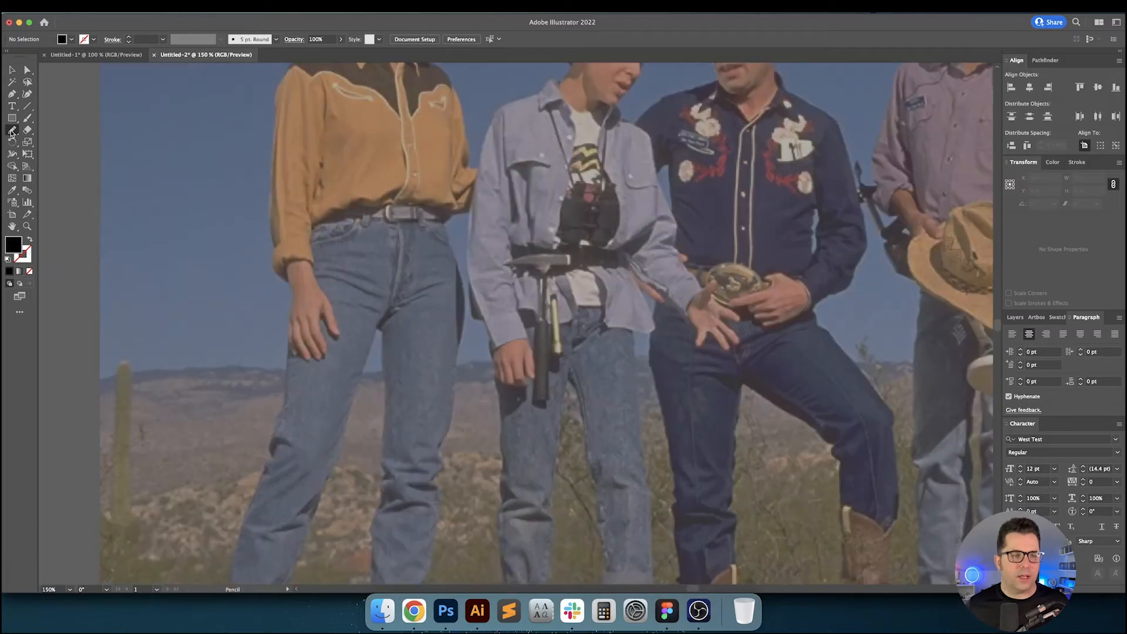
pyautogui.doubleClick(11, 132)
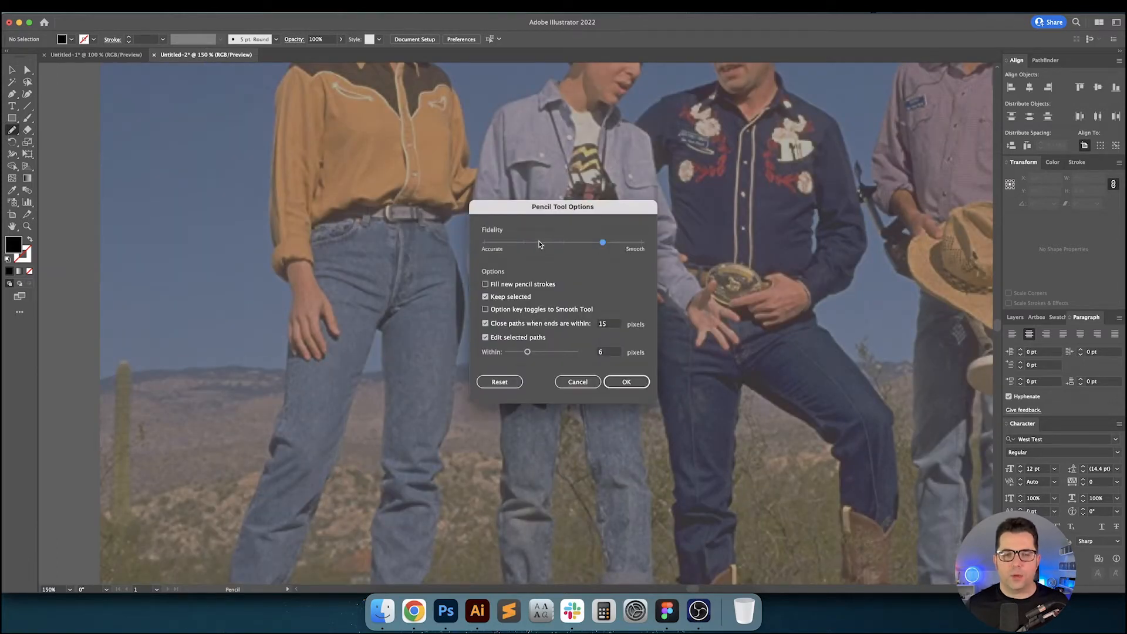
pyautogui.click(626, 385)
# Step: Trace a closed pencil path with a black stroke and no fill around the head, hat and collar of the photo's leftmost woman
pyautogui.press('space')
pyautogui.moveTo(478, 225); pyautogui.dragTo(496, 404)
pyautogui.moveTo(455, 132); pyautogui.dragTo(467, 226)
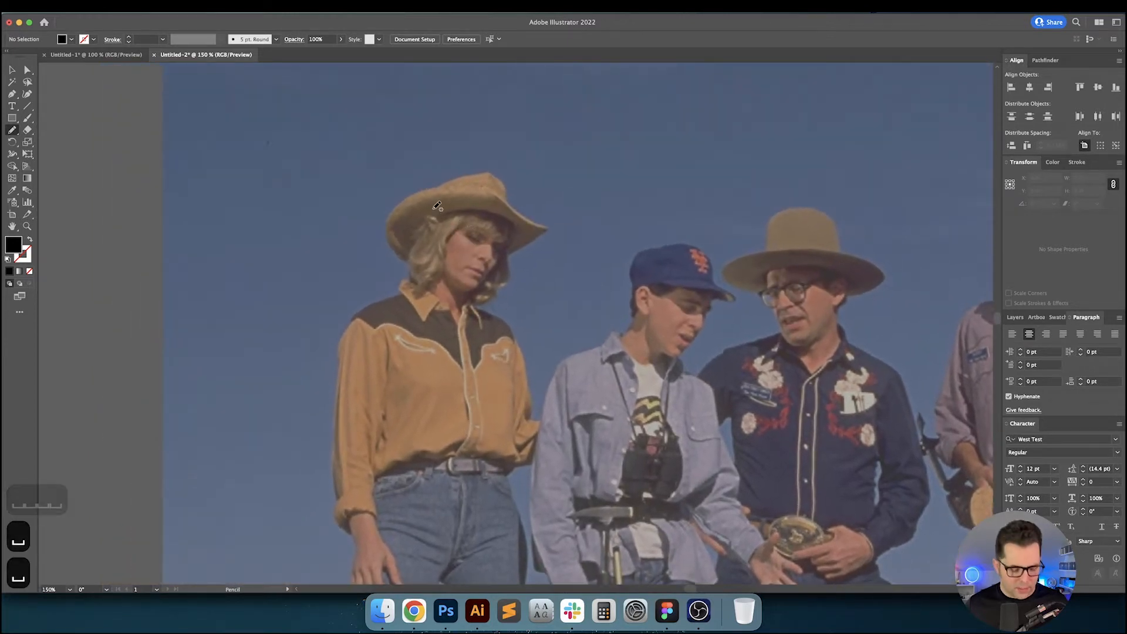
pyautogui.hotkey('shift', 'x')
pyautogui.scroll(1, 440, 204)
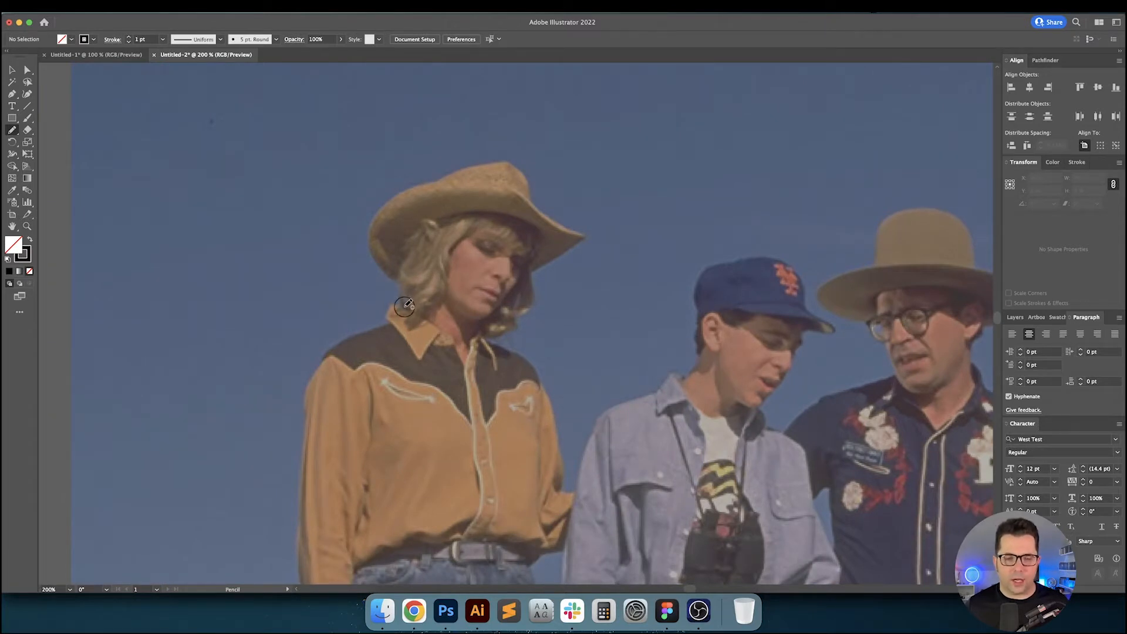
pyautogui.moveTo(404, 304)
pyautogui.mouseDown()
pyautogui.moveTo(369, 251)
pyautogui.moveTo(376, 214)
pyautogui.moveTo(407, 190)
pyautogui.moveTo(485, 163)
pyautogui.moveTo(519, 170)
pyautogui.moveTo(534, 205)
pyautogui.moveTo(588, 238)
pyautogui.moveTo(532, 272)
pyautogui.moveTo(532, 303)
pyautogui.moveTo(484, 339)
pyautogui.moveTo(496, 347)
pyautogui.moveTo(480, 356)
pyautogui.moveTo(386, 360)
pyautogui.moveTo(362, 339)
pyautogui.moveTo(389, 325)
pyautogui.mouseUp()
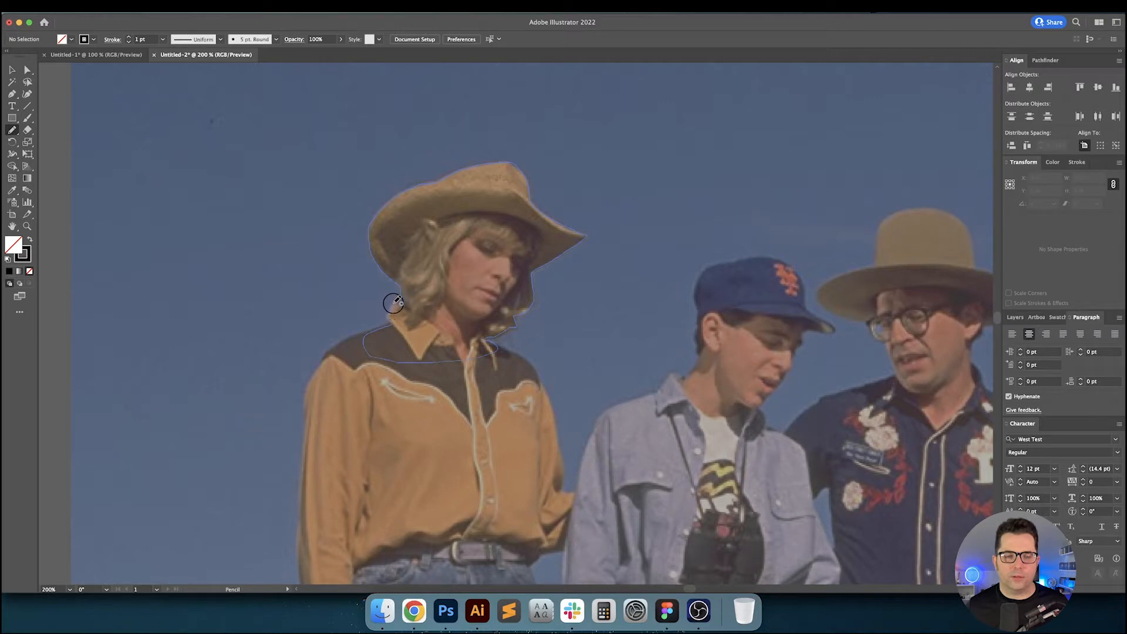
pyautogui.moveTo(404, 308); pyautogui.dragTo(404, 306)
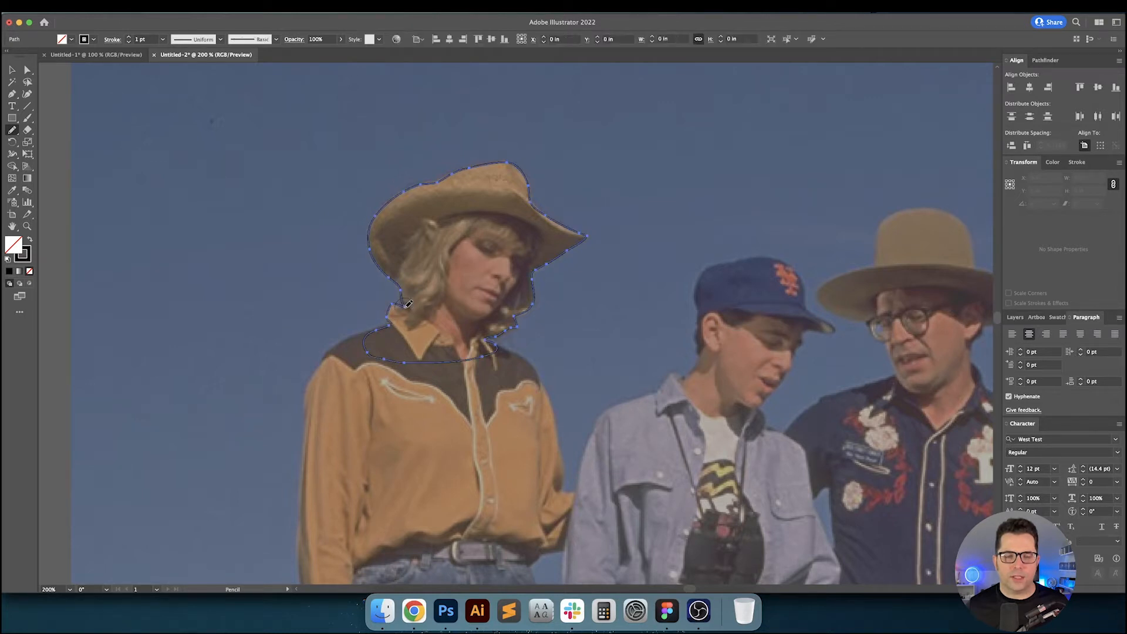
# Step: Swap the traced head outline's stroke for a solid black fill, and delete the test shape
pyautogui.press('v')
pyautogui.hscroll(2, 611, 207)
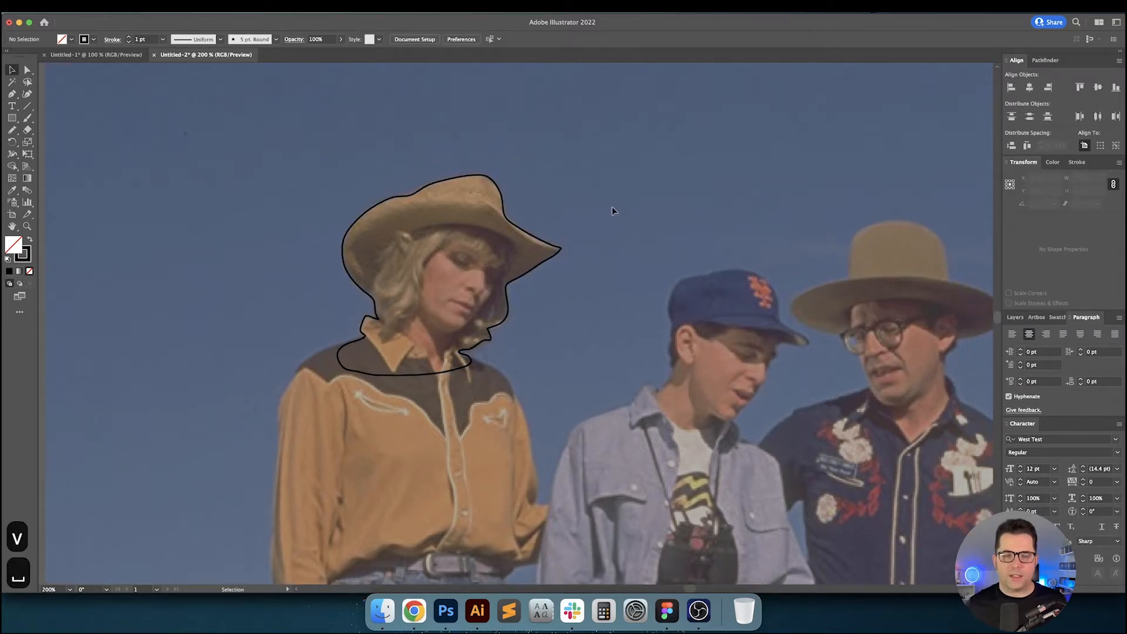
pyautogui.hotkey('shift', 'x')
pyautogui.click(676, 264)
pyautogui.hscroll(-2, 674, 268)
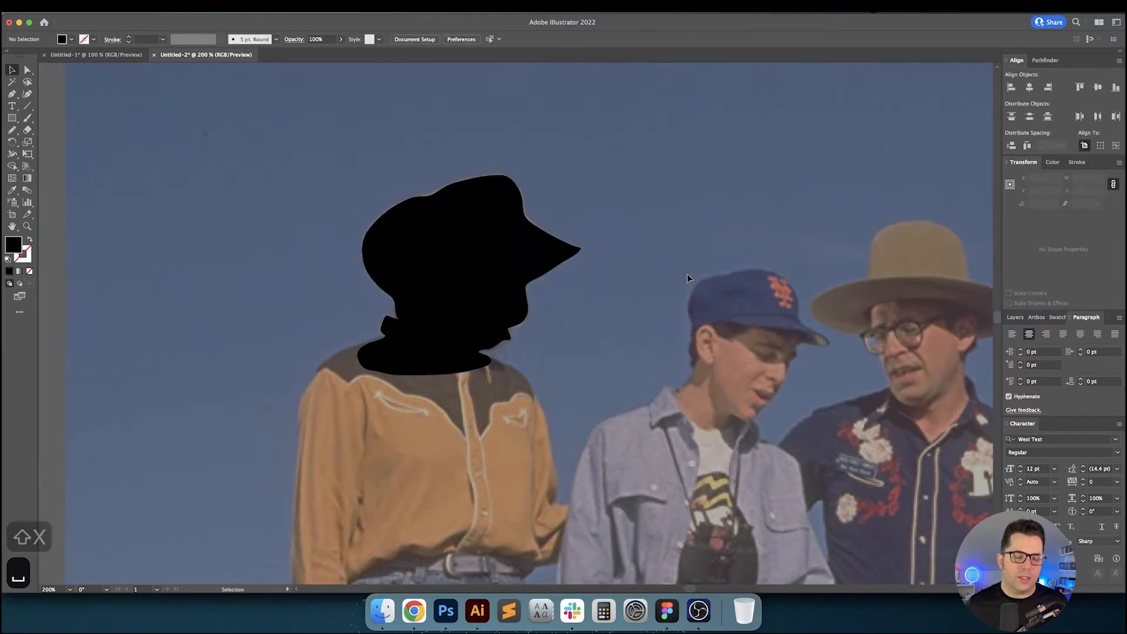
pyautogui.click(447, 296)
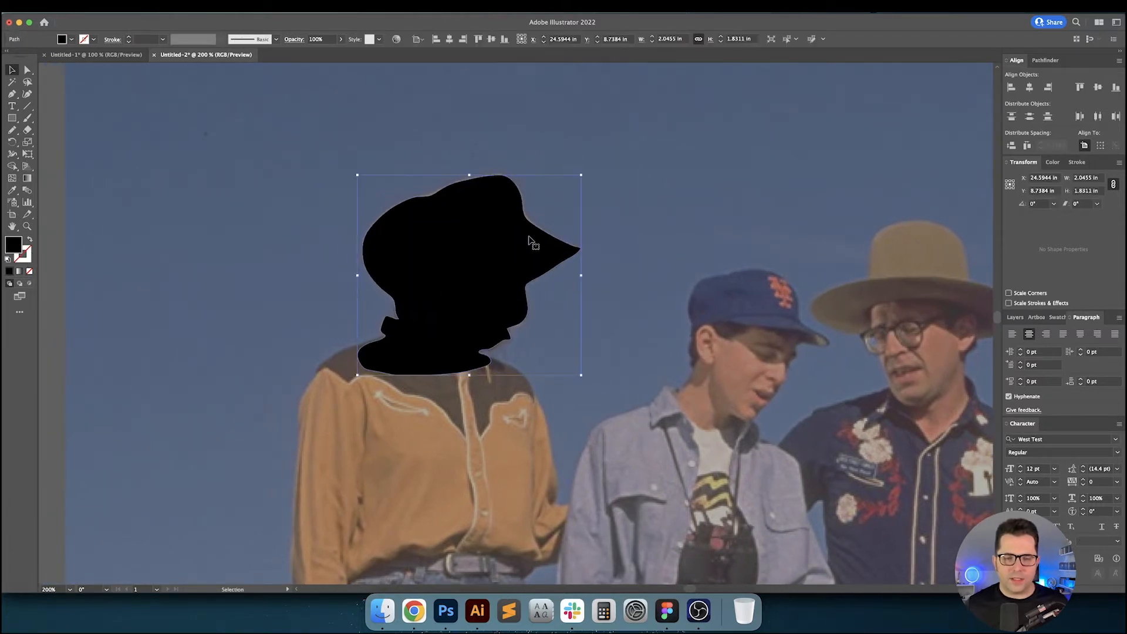
pyautogui.press('BackSpace')
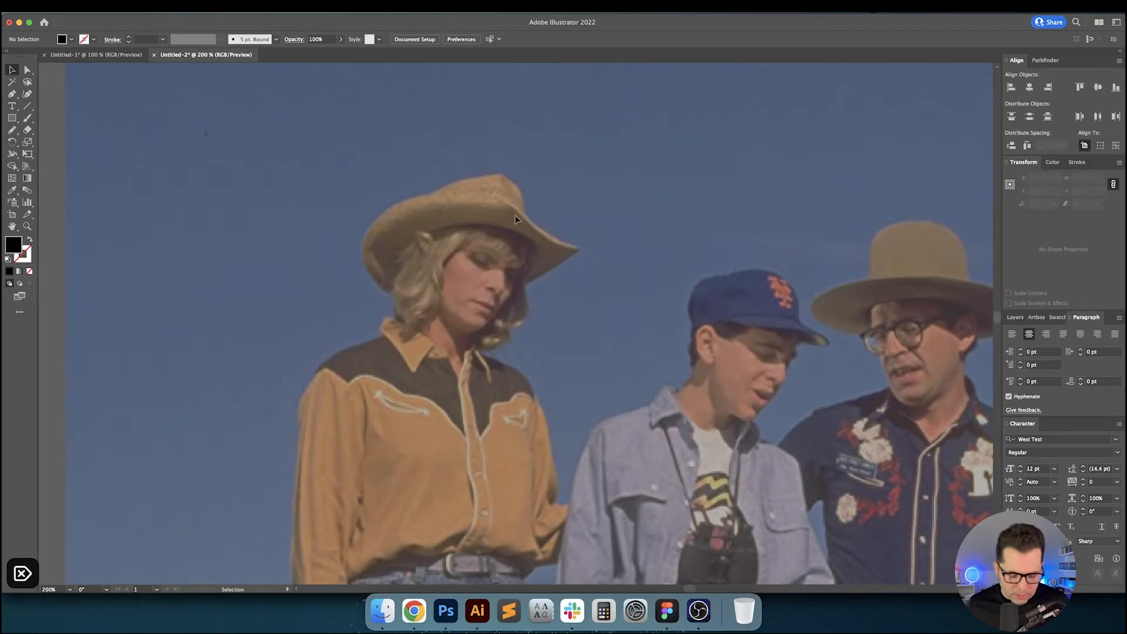
# Step: Set the Pencil tool's fidelity to the most accurate setting
pyautogui.press('n')
pyautogui.press('Return')
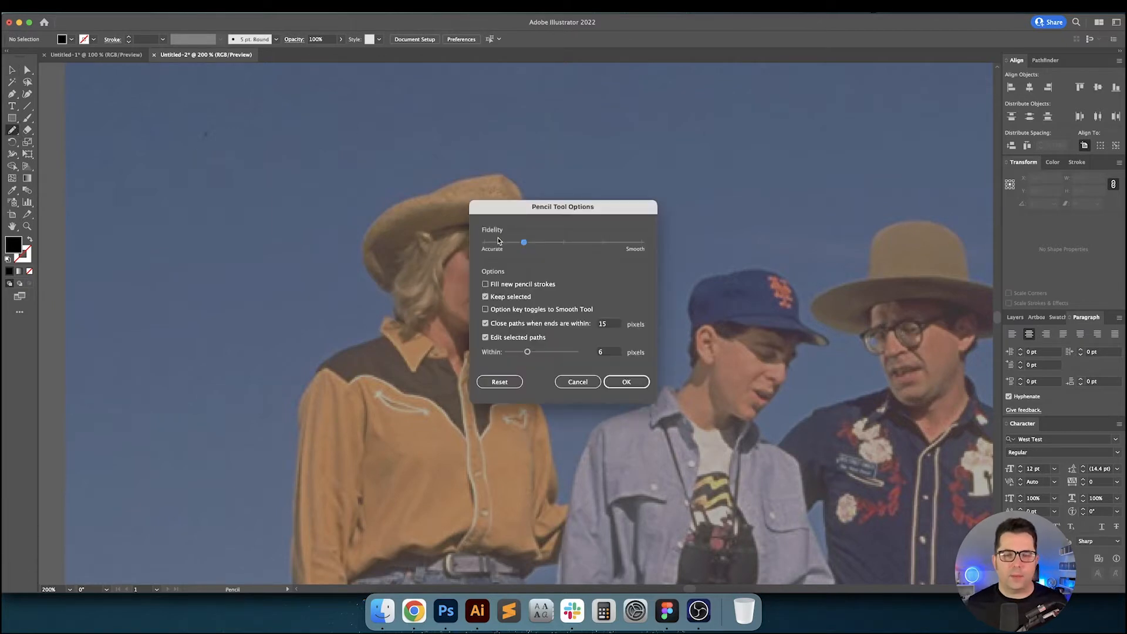
pyautogui.moveTo(498, 240); pyautogui.dragTo(468, 246)
pyautogui.click(626, 382)
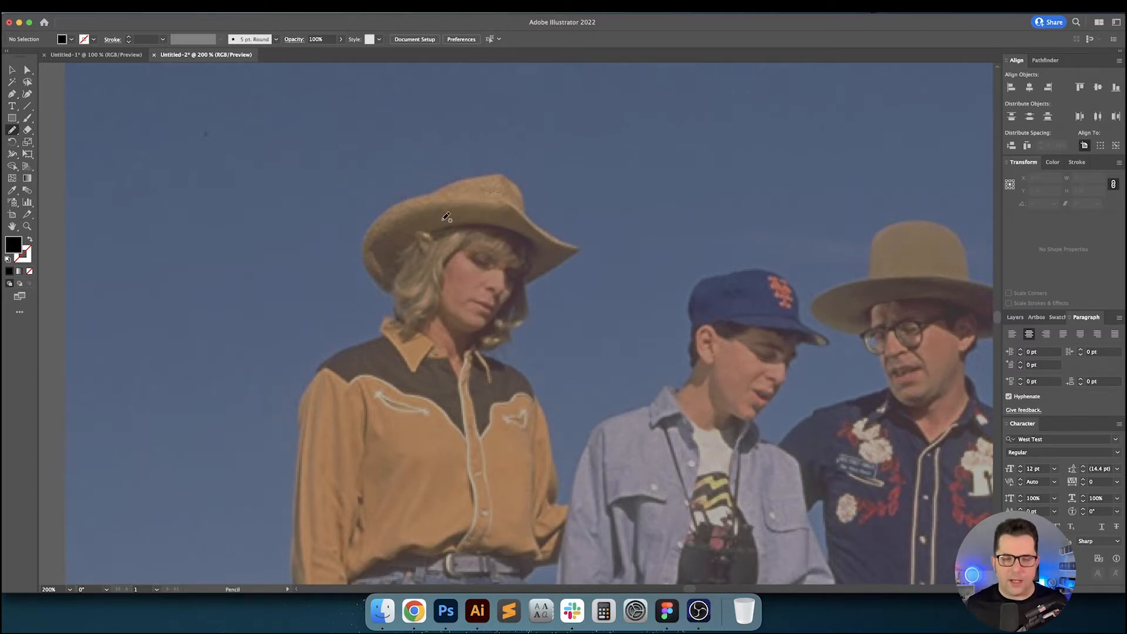
# Step: Trace the people in the photo with the Pencil tool as solid black silhouettes without a stroke
pyautogui.press('space')
pyautogui.moveTo(446, 217); pyautogui.dragTo(427, 213)
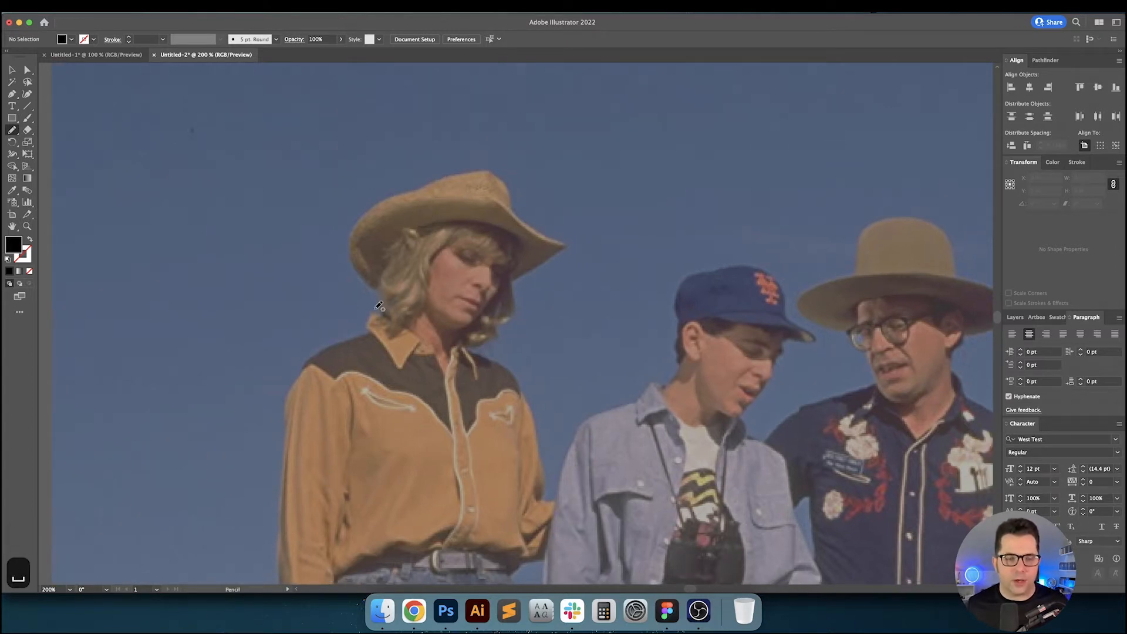
pyautogui.hotkey('shift', 'x')
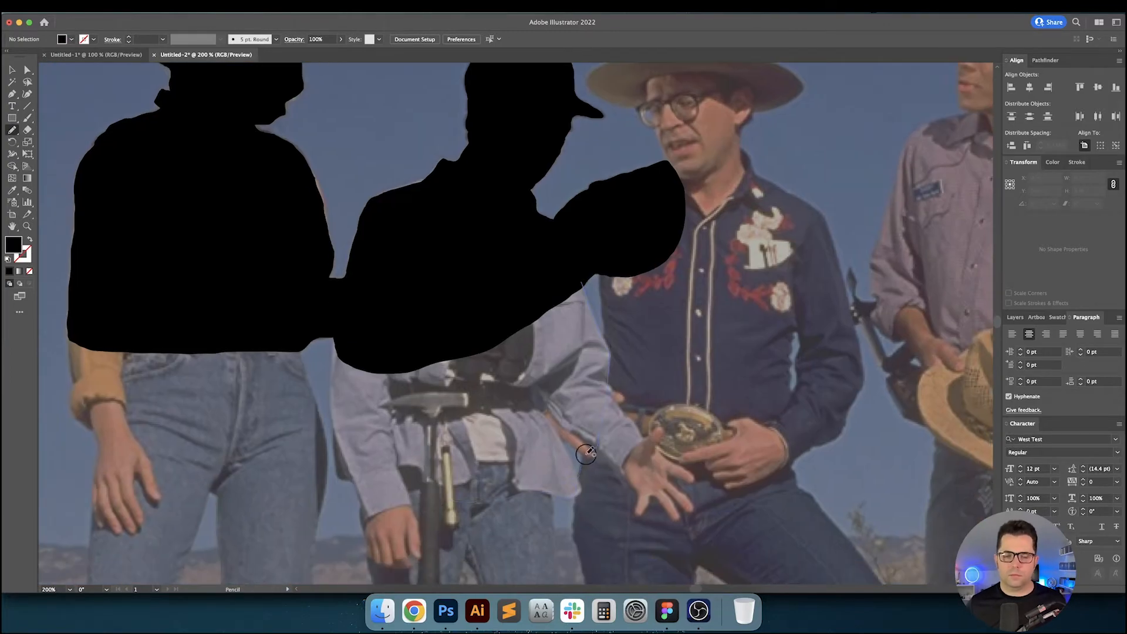
pyautogui.moveTo(587, 297); pyautogui.dragTo(488, 332)
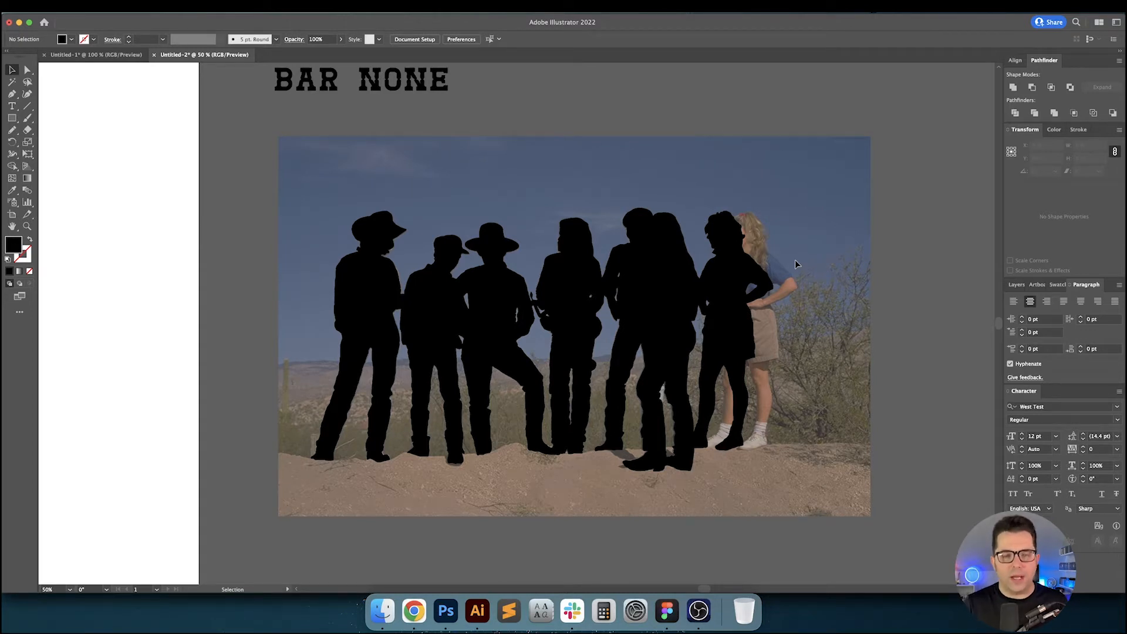
pyautogui.press('super+equal')
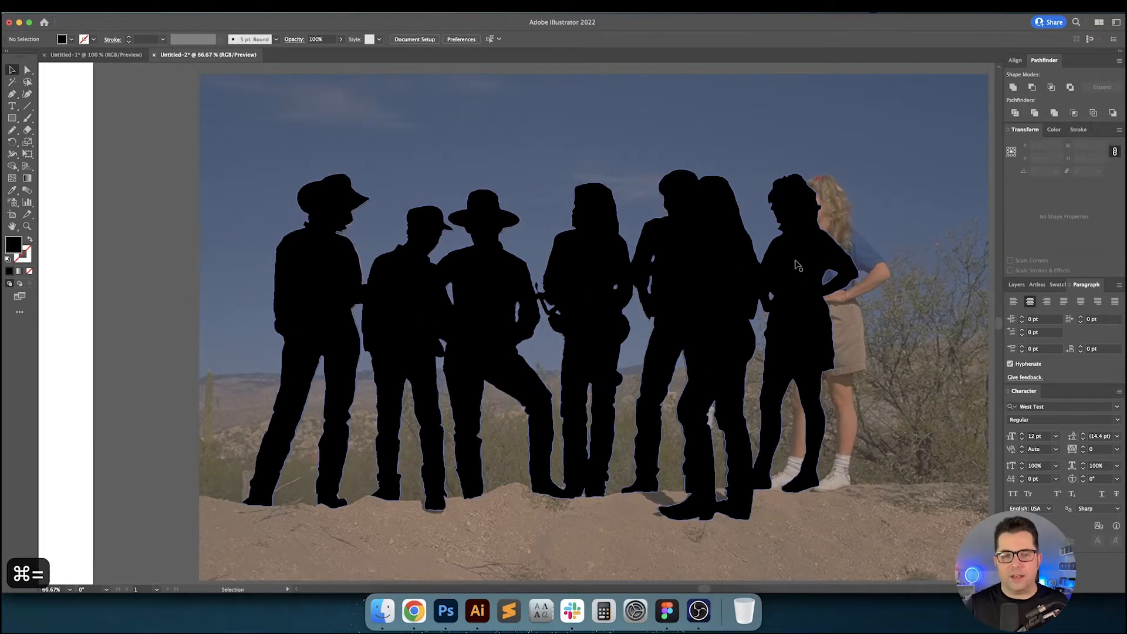
pyautogui.press('space')
pyautogui.moveTo(921, 272); pyautogui.dragTo(885, 269)
pyautogui.press('v')
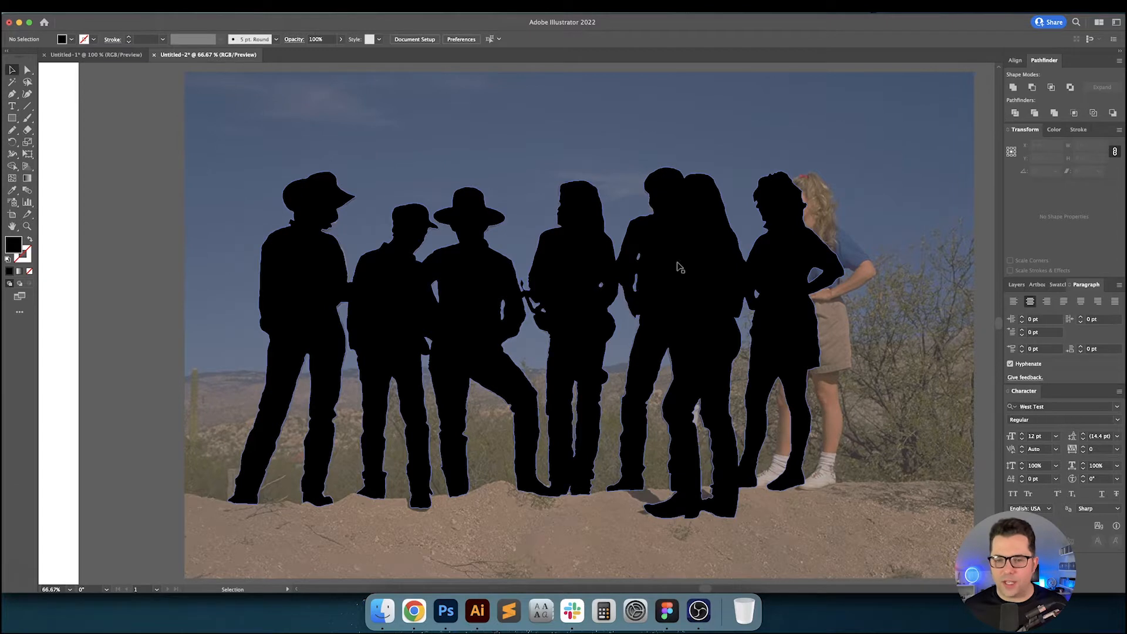
pyautogui.press('space')
pyautogui.moveTo(884, 211); pyautogui.dragTo(880, 212)
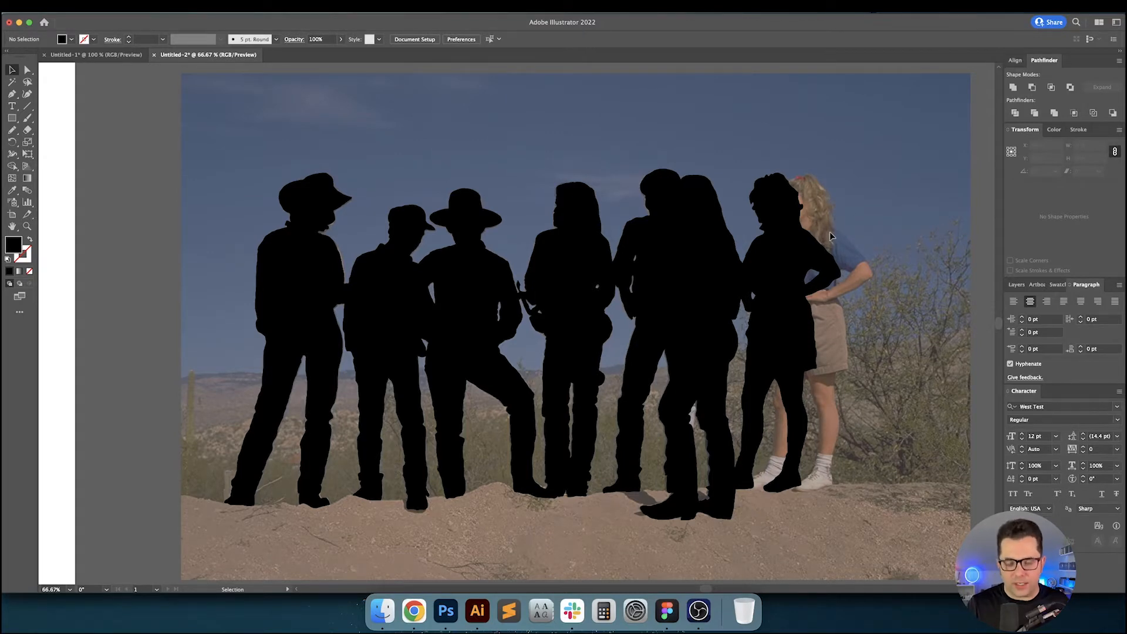
# Step: Center the group silhouette horizontally and vertically on the artboard
pyautogui.press('super+minus')
pyautogui.press('v')
pyautogui.press('v')
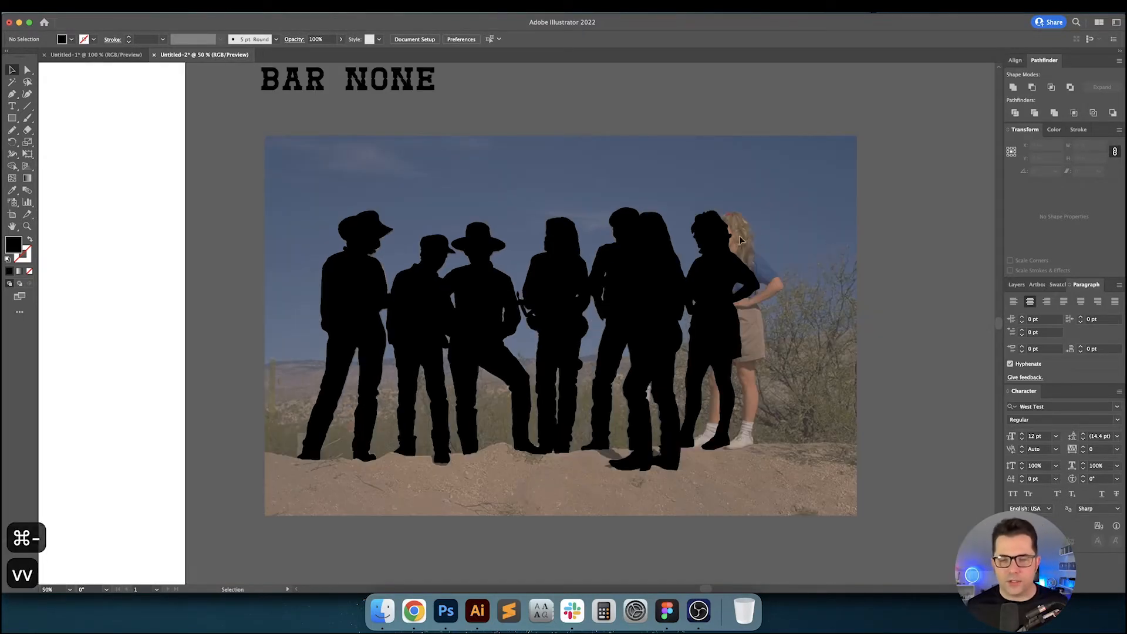
pyautogui.press('super+minus')
pyautogui.press('super+minus')
pyautogui.press('space')
pyautogui.moveTo(697, 249); pyautogui.dragTo(729, 249)
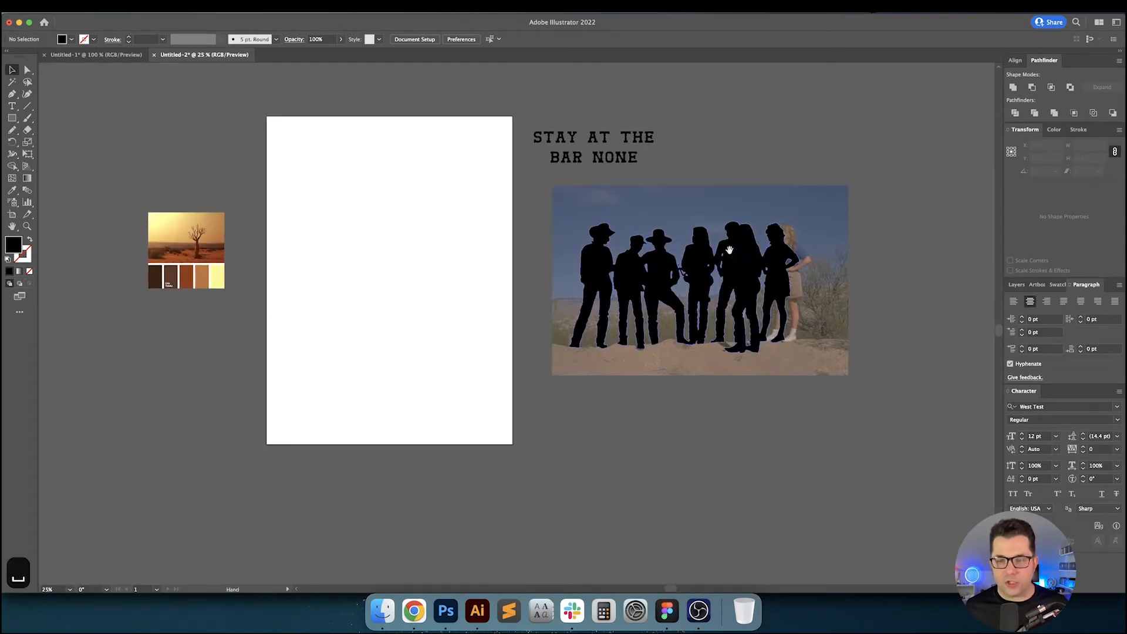
pyautogui.click(651, 252)
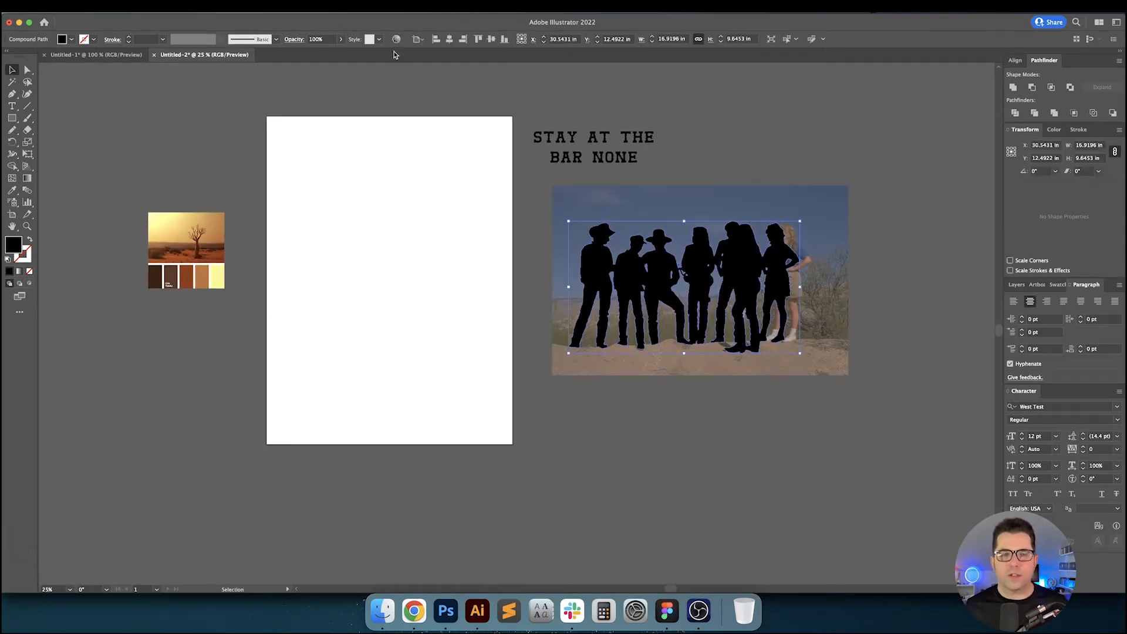
pyautogui.click(449, 39)
pyautogui.click(492, 39)
pyautogui.click(435, 150)
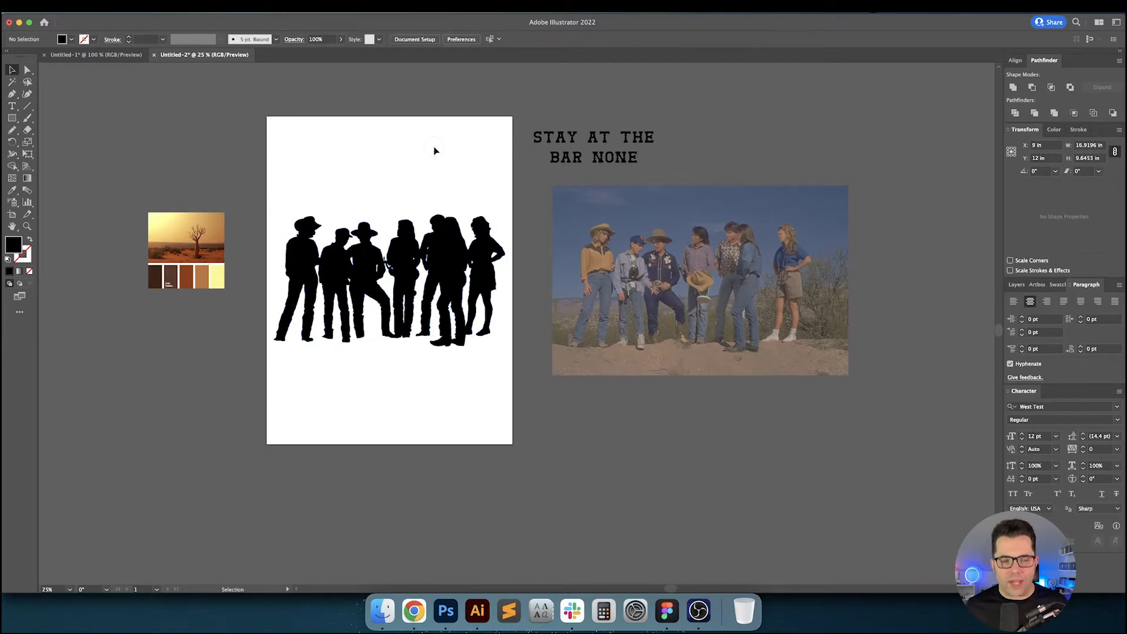
# Step: Scale the group silhouette proportionally to a width of 16 in
pyautogui.press('v')
pyautogui.press('v')
pyautogui.press('super+0')
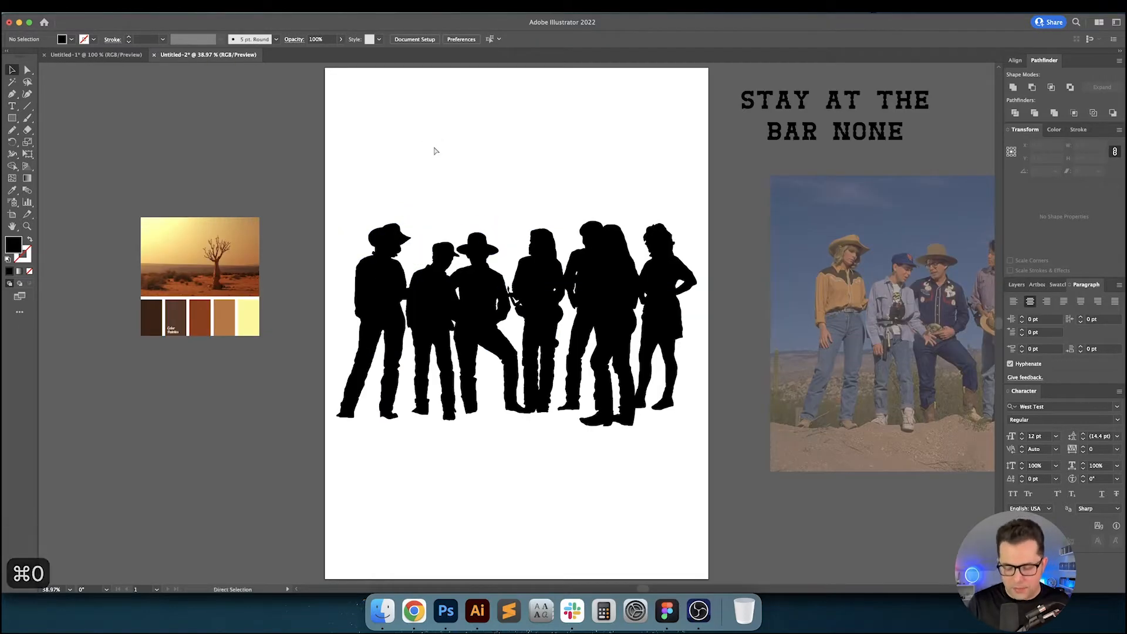
pyautogui.press('super+minus')
pyautogui.press('v')
pyautogui.moveTo(535, 193); pyautogui.dragTo(581, 319)
pyautogui.click(1088, 145)
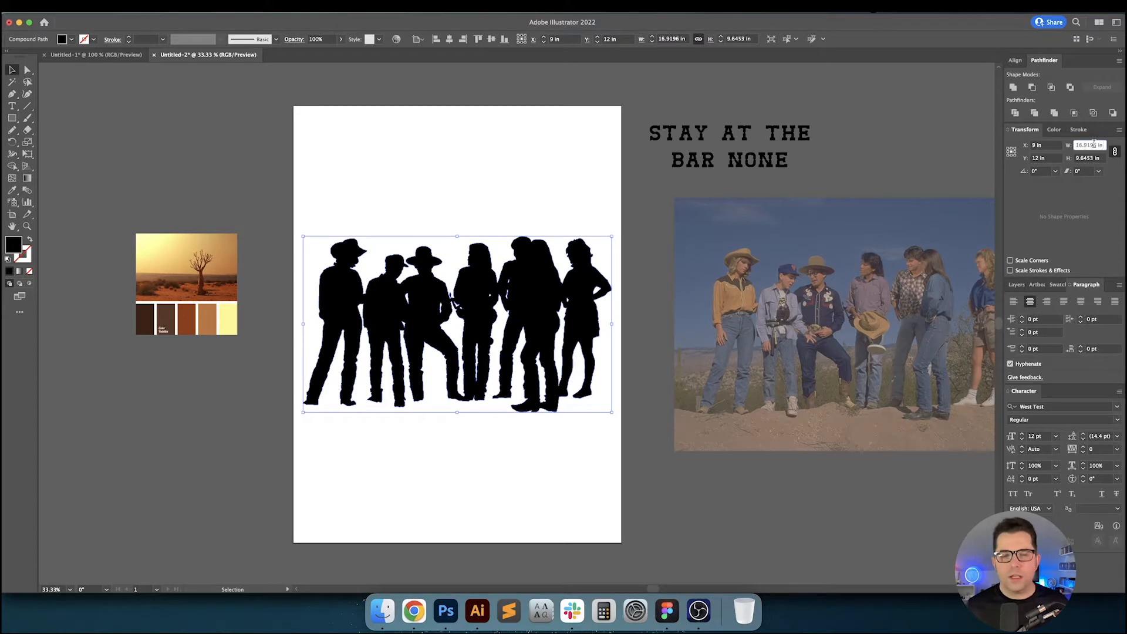
pyautogui.hotkey('shift', 'Up')
pyautogui.hotkey('shift', 'Up')
pyautogui.hotkey('shift', 'Down')
pyautogui.hotkey('shift', 'Down')
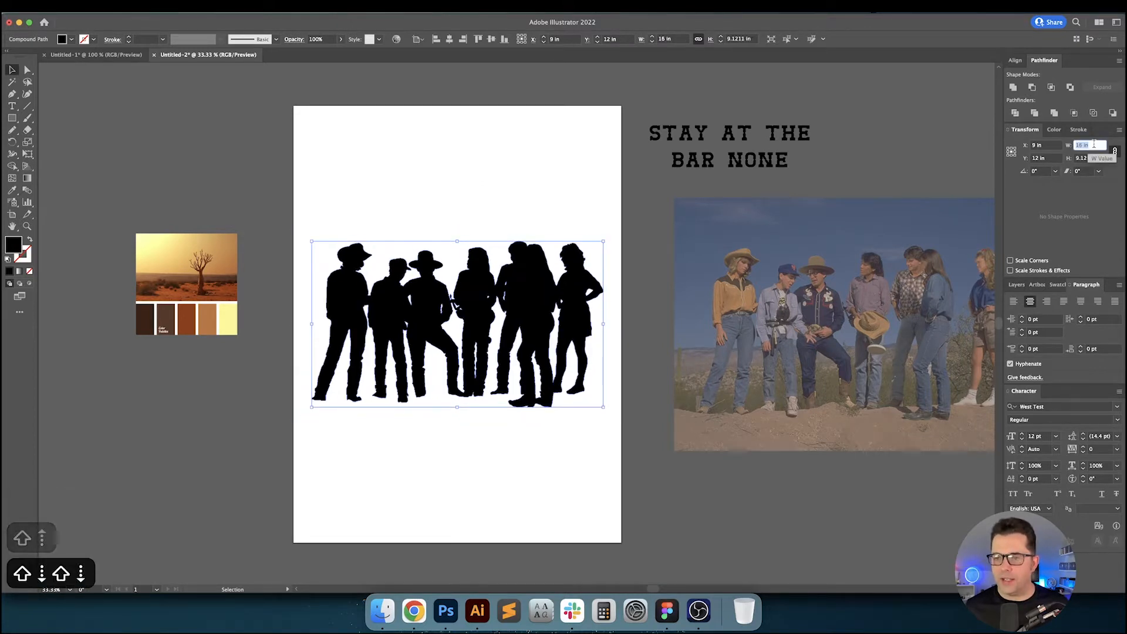
# Step: Scale the group silhouette proportionally to a width of 14 in and deselect it
pyautogui.hotkey('shift', 'Down')
pyautogui.hotkey('shift', 'Down')
pyautogui.press('Return')
pyautogui.click(558, 163)
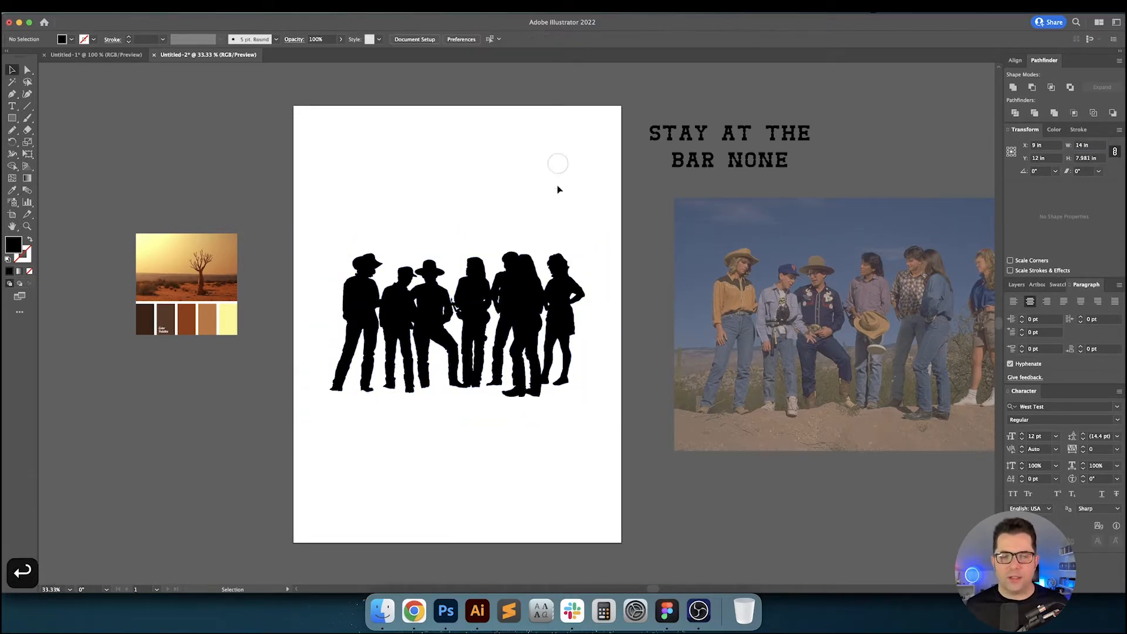
pyautogui.press('space')
pyautogui.moveTo(562, 202); pyautogui.dragTo(545, 198)
pyautogui.press('v')
pyautogui.press('v')
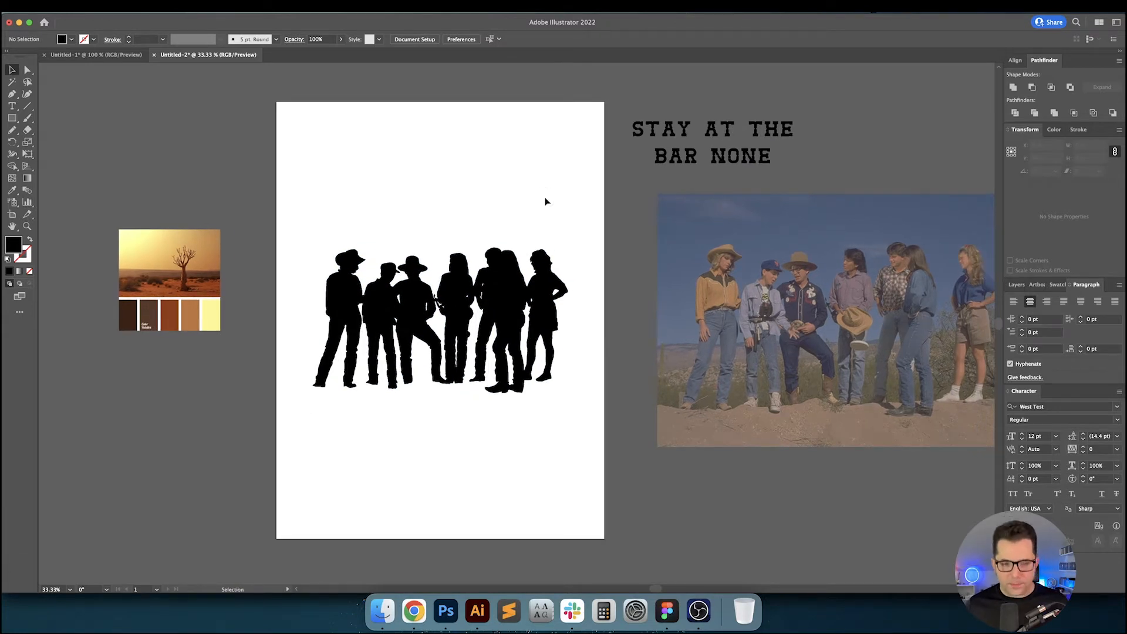
# Step: Trace the left half of the photo's ground along its ridge as a closed, stroke-only Pencil shape extending below the photo
pyautogui.press('super+equal')
pyautogui.press('space')
pyautogui.moveTo(924, 348)
pyautogui.mouseDown()
pyautogui.moveTo(498, 298)
pyautogui.moveTo(450, 328)
pyautogui.mouseUp()
pyautogui.press('n')
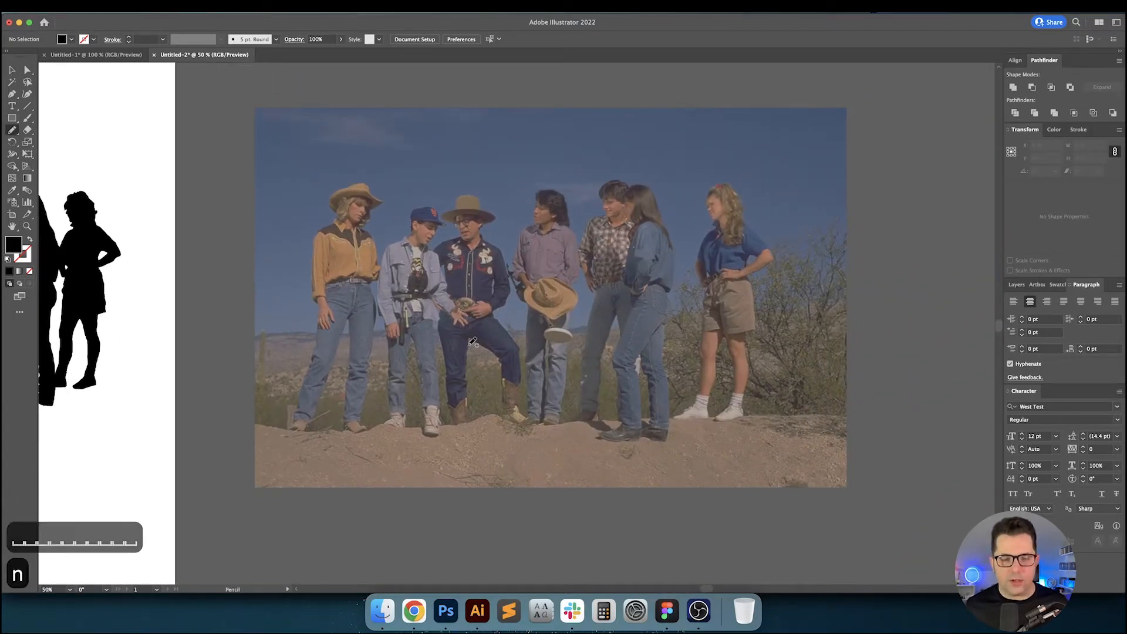
pyautogui.press('space')
pyautogui.moveTo(490, 402); pyautogui.dragTo(487, 378)
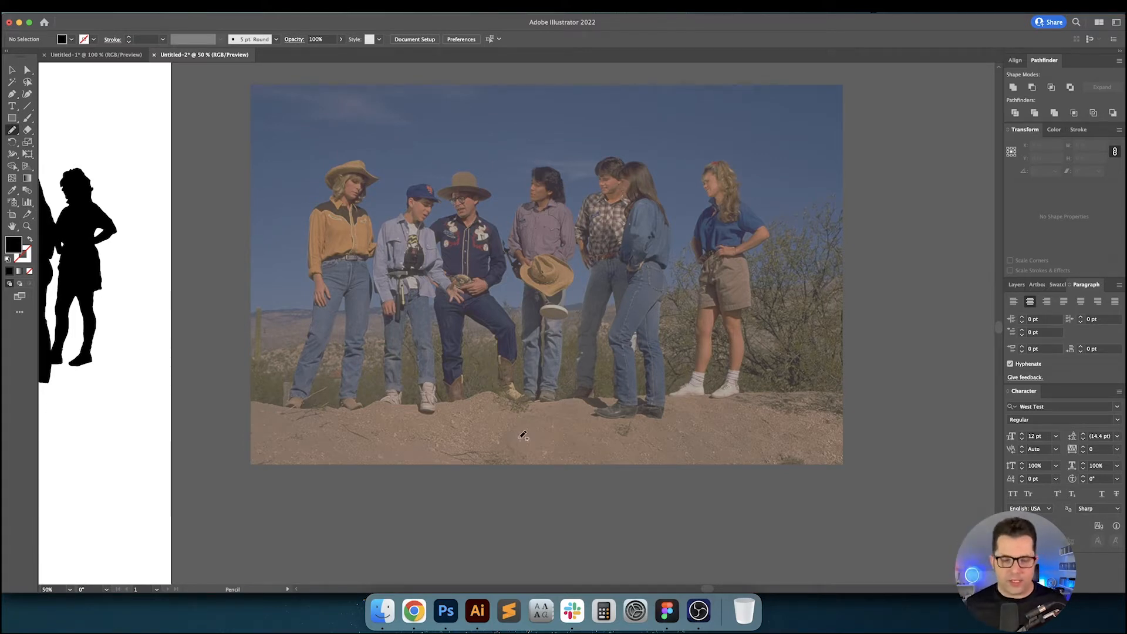
pyautogui.press('super+equal')
pyautogui.scroll(-1, 562, 455)
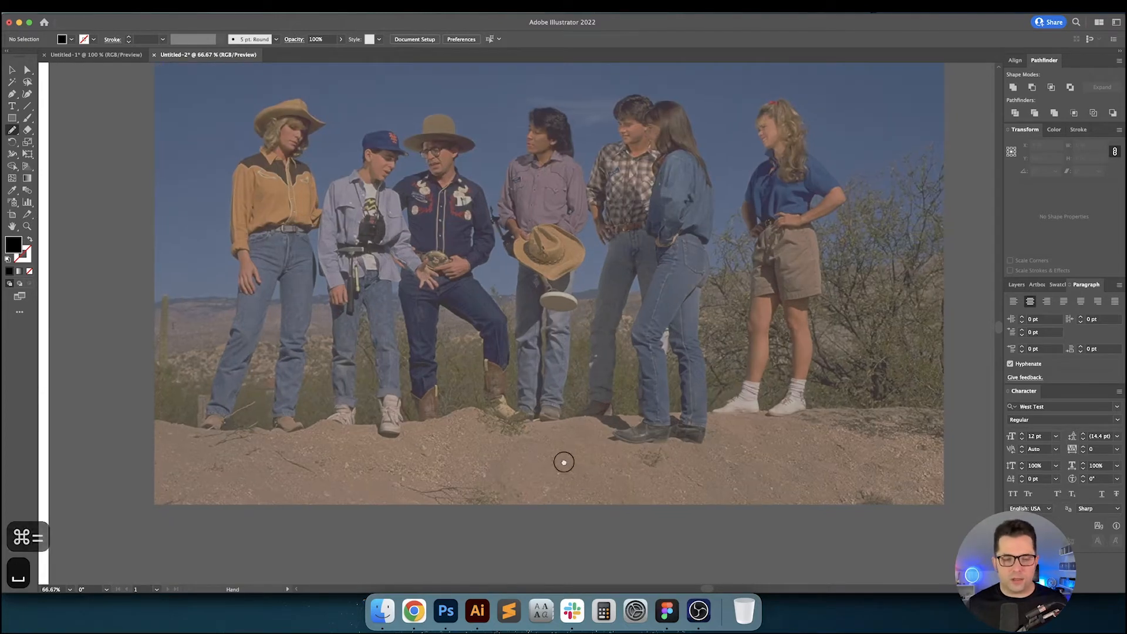
pyautogui.hotkey('shift', 'x')
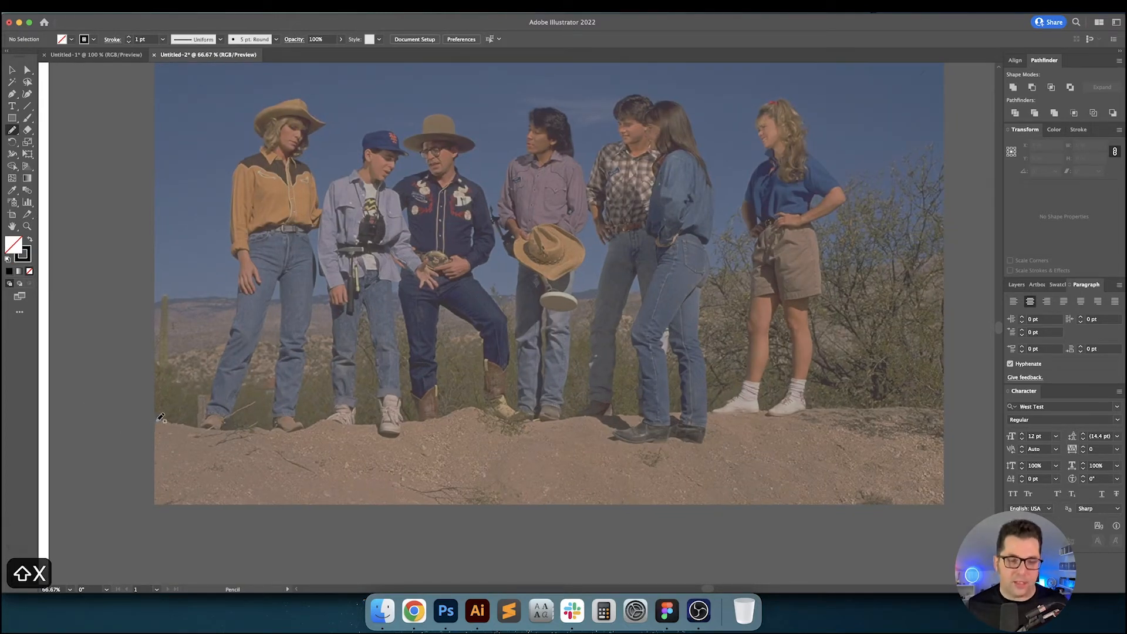
pyautogui.moveTo(154, 419); pyautogui.dragTo(156, 419)
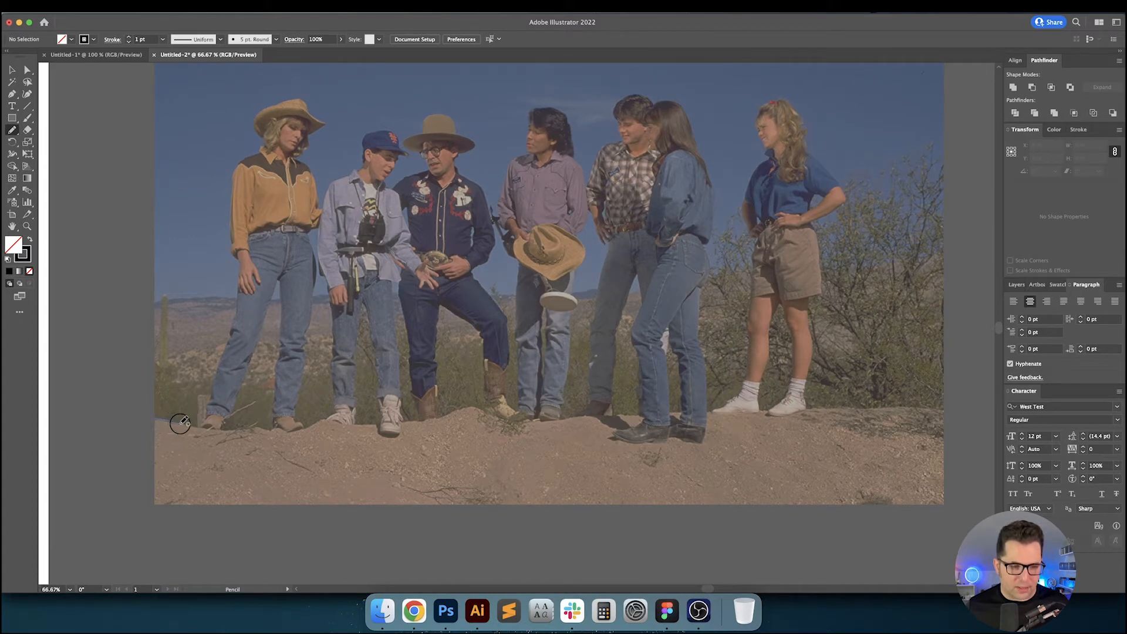
pyautogui.moveTo(193, 427); pyautogui.dragTo(254, 428)
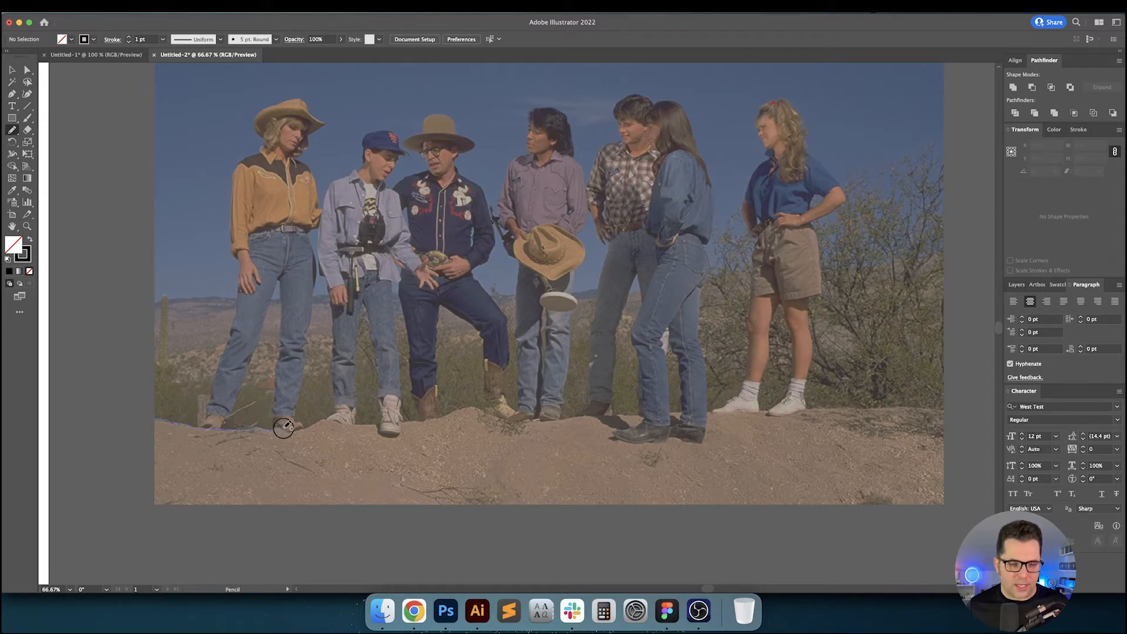
pyautogui.moveTo(286, 430)
pyautogui.mouseDown()
pyautogui.moveTo(326, 419)
pyautogui.moveTo(405, 423)
pyautogui.mouseUp()
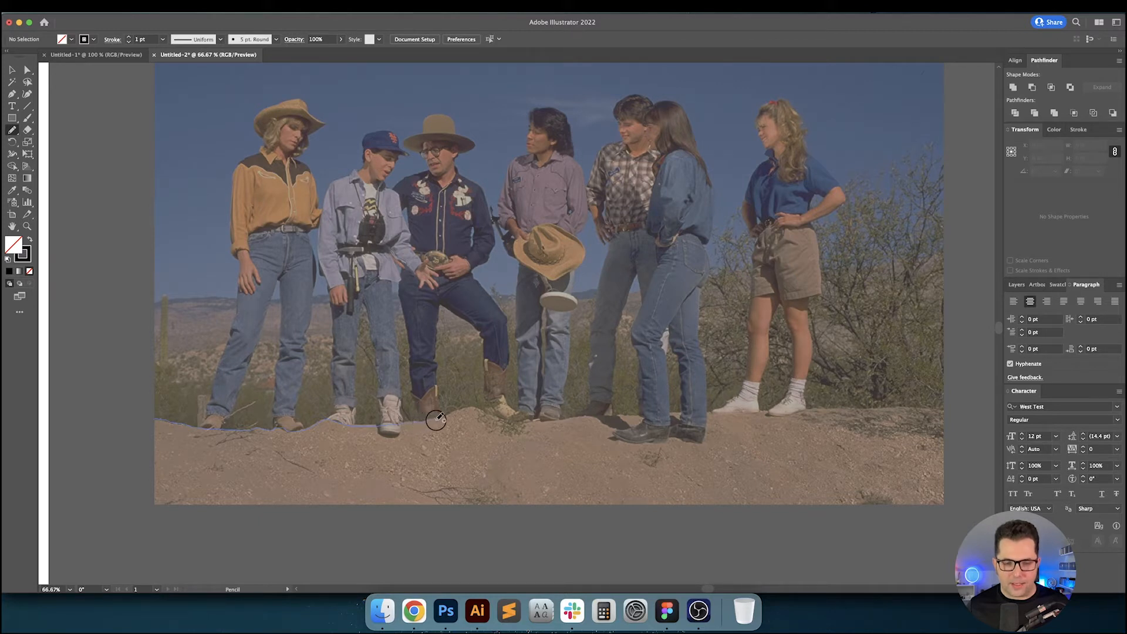
pyautogui.moveTo(445, 418); pyautogui.dragTo(457, 413)
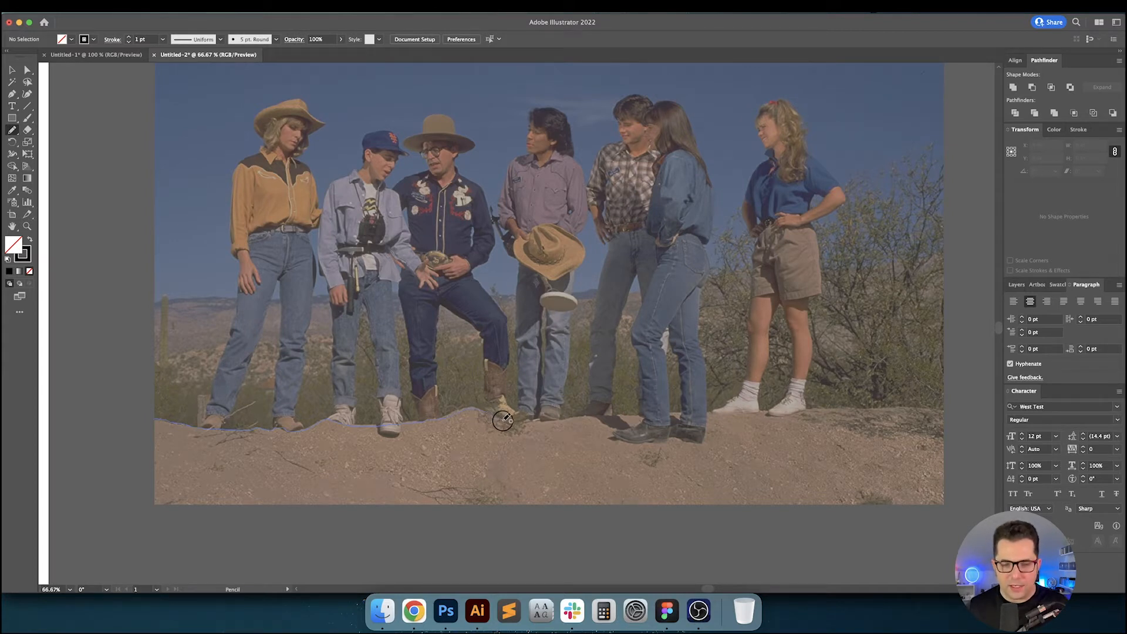
pyautogui.moveTo(502, 420); pyautogui.dragTo(524, 422)
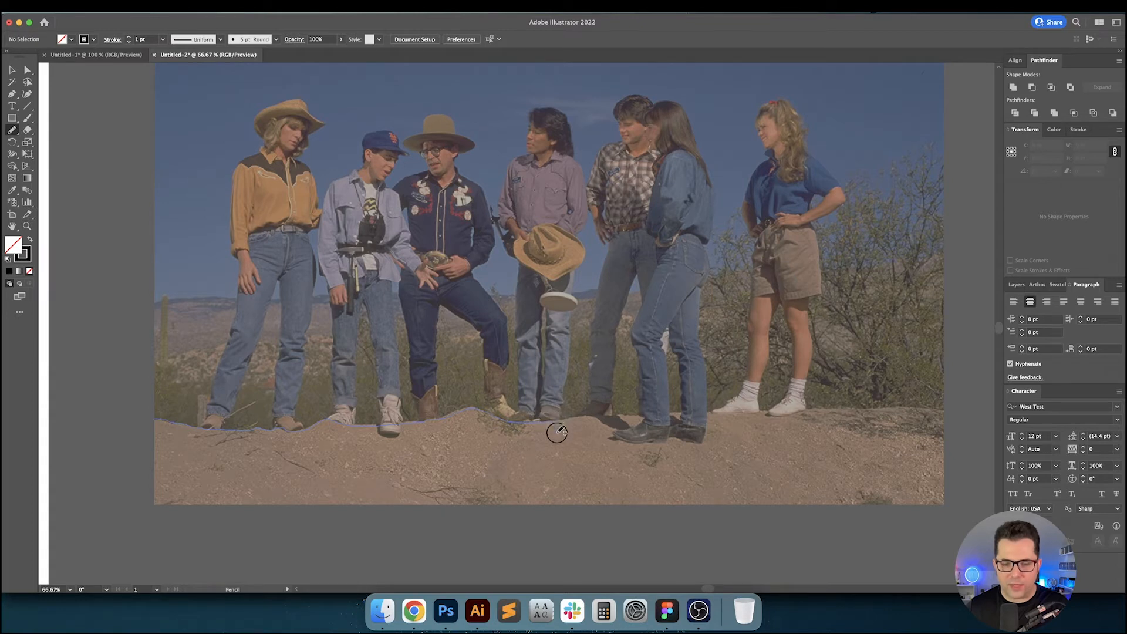
pyautogui.moveTo(556, 432)
pyautogui.mouseDown()
pyautogui.moveTo(557, 516)
pyautogui.moveTo(237, 523)
pyautogui.moveTo(168, 516)
pyautogui.moveTo(136, 491)
pyautogui.moveTo(139, 437)
pyautogui.moveTo(154, 419)
pyautogui.mouseUp()
pyautogui.press('space')
pyautogui.moveTo(339, 404); pyautogui.dragTo(331, 351)
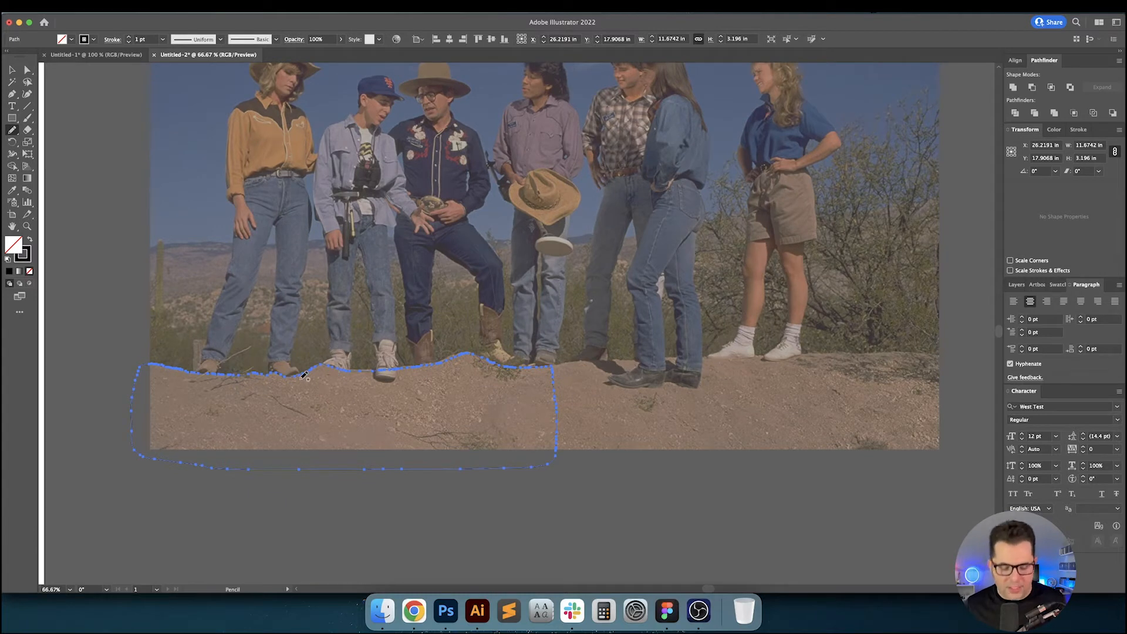
# Step: Give the traced left ground shape a solid black fill without a stroke
pyautogui.press('i')
pyautogui.hotkey('shift', 'x')
pyautogui.keyDown('super'); pyautogui.click(440, 291); pyautogui.keyUp('super')
# Step: Trace the right half of the ground with the Pencil tool as a closed outline overlapping the black left shape
pyautogui.press('space')
pyautogui.moveTo(644, 332); pyautogui.dragTo(601, 312)
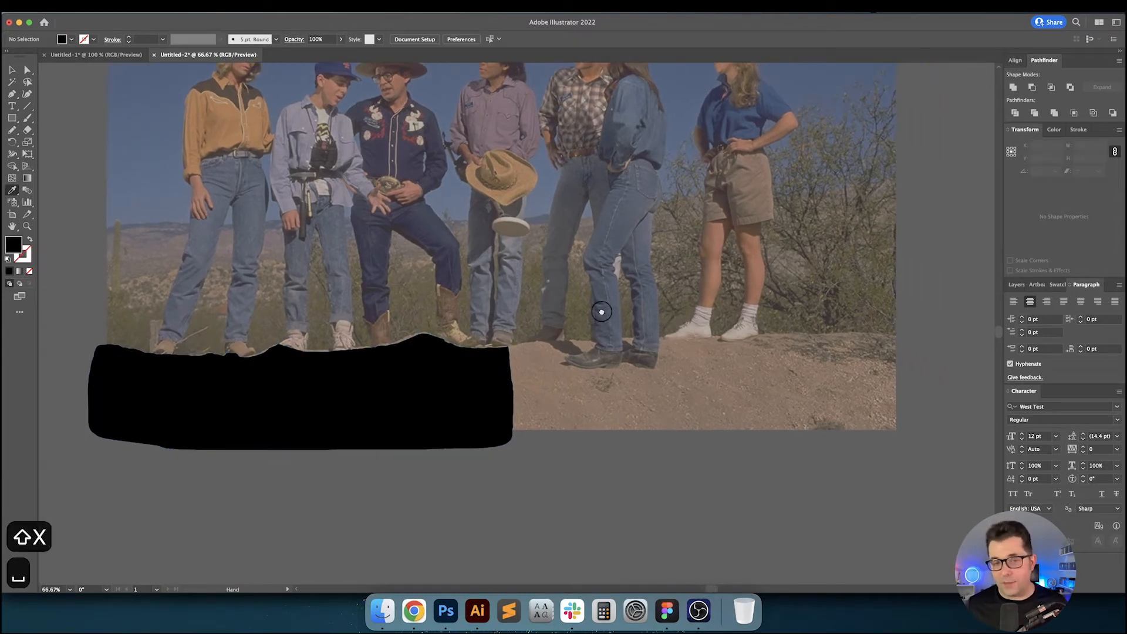
pyautogui.press('n')
pyautogui.hotkey('shift', 'x')
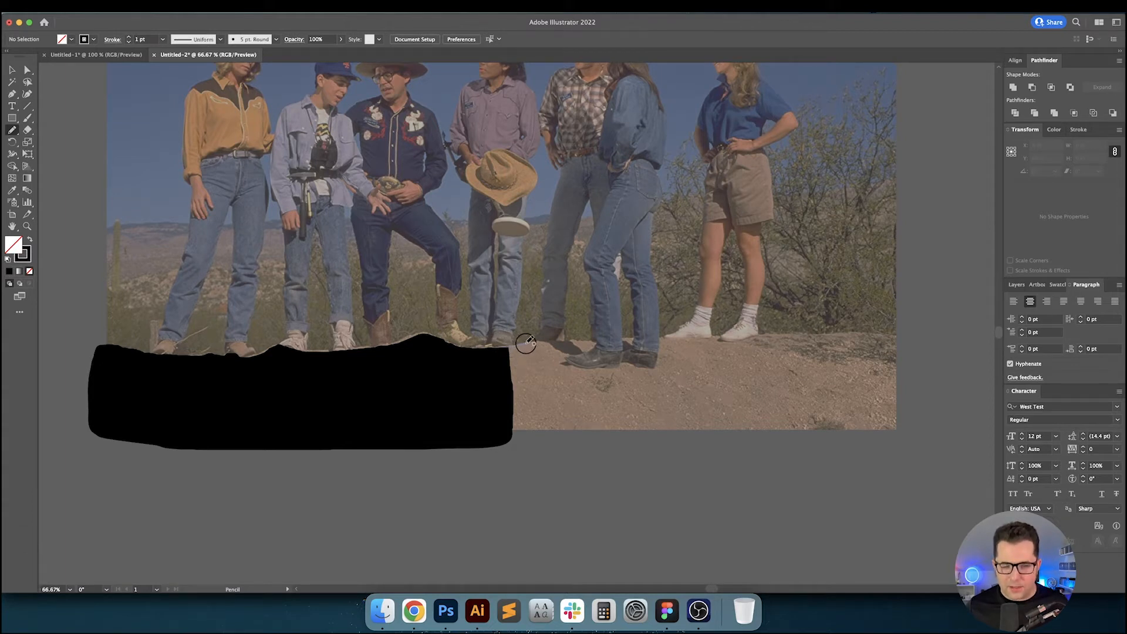
pyautogui.moveTo(533, 342); pyautogui.dragTo(547, 341)
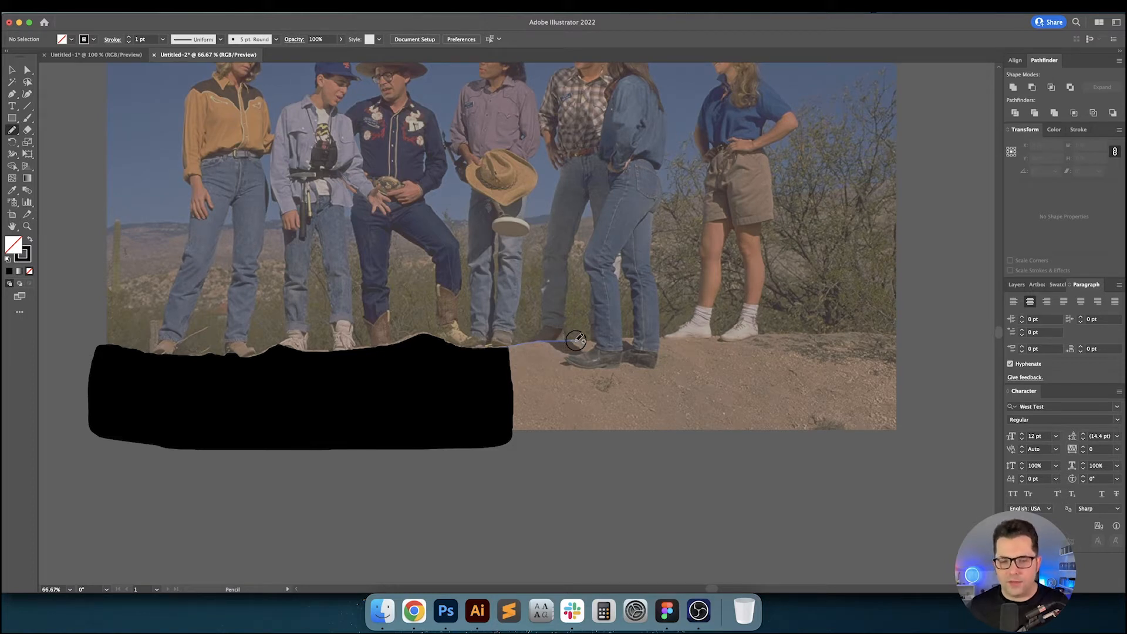
pyautogui.moveTo(581, 340); pyautogui.dragTo(621, 340)
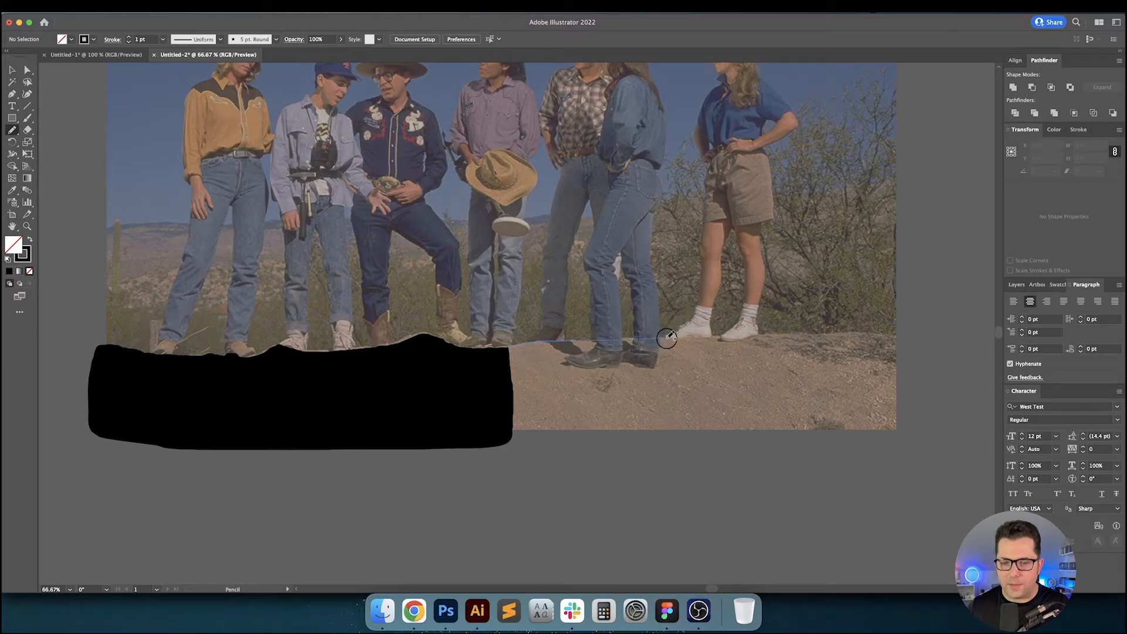
pyautogui.moveTo(666, 338)
pyautogui.mouseDown()
pyautogui.moveTo(897, 336)
pyautogui.moveTo(915, 435)
pyautogui.moveTo(873, 450)
pyautogui.moveTo(523, 452)
pyautogui.moveTo(482, 420)
pyautogui.mouseUp()
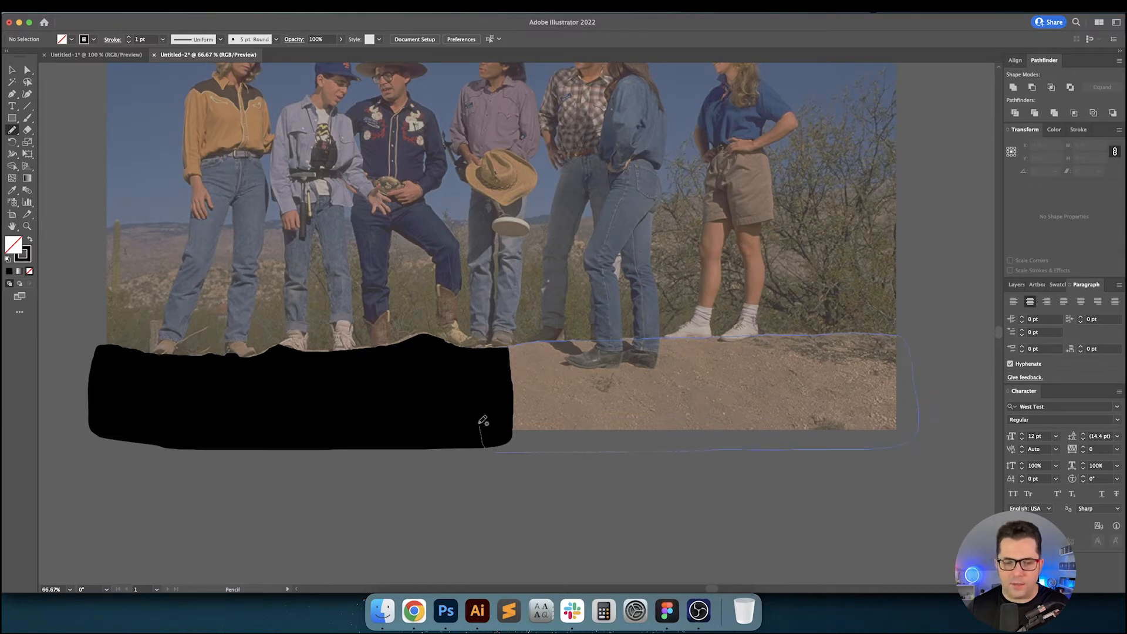
pyautogui.moveTo(503, 345); pyautogui.dragTo(506, 348)
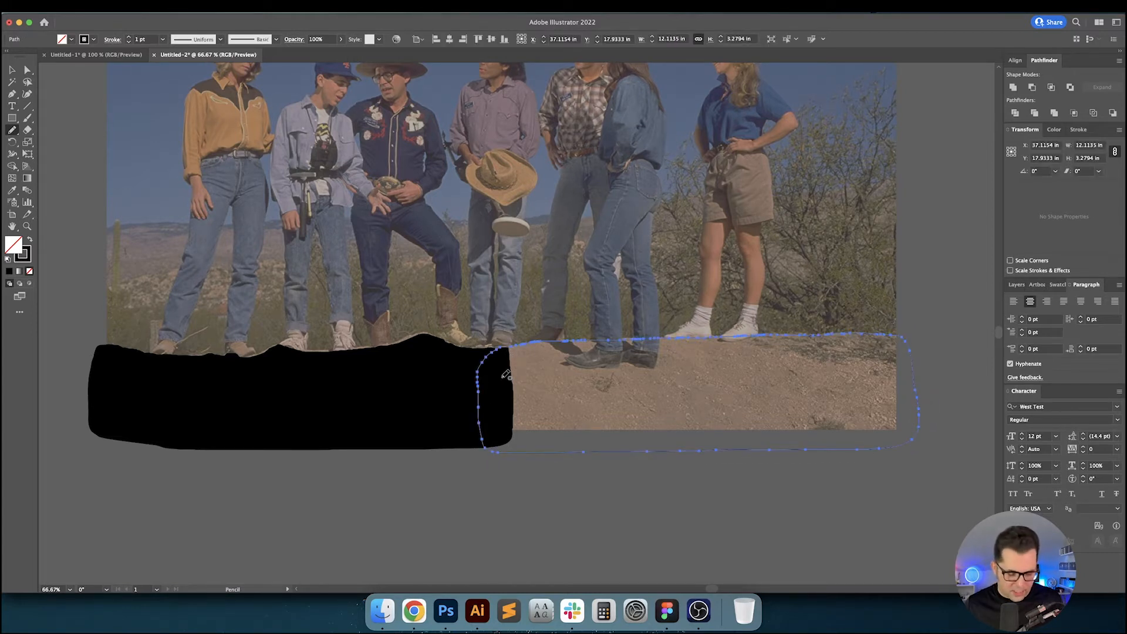
# Step: Turn the right ground outline into a solid black shape without a stroke and deselect it
pyautogui.hotkey('shift', 'x')
pyautogui.press('v')
pyautogui.click(555, 506)
pyautogui.moveTo(555, 506); pyautogui.dragTo(545, 474)
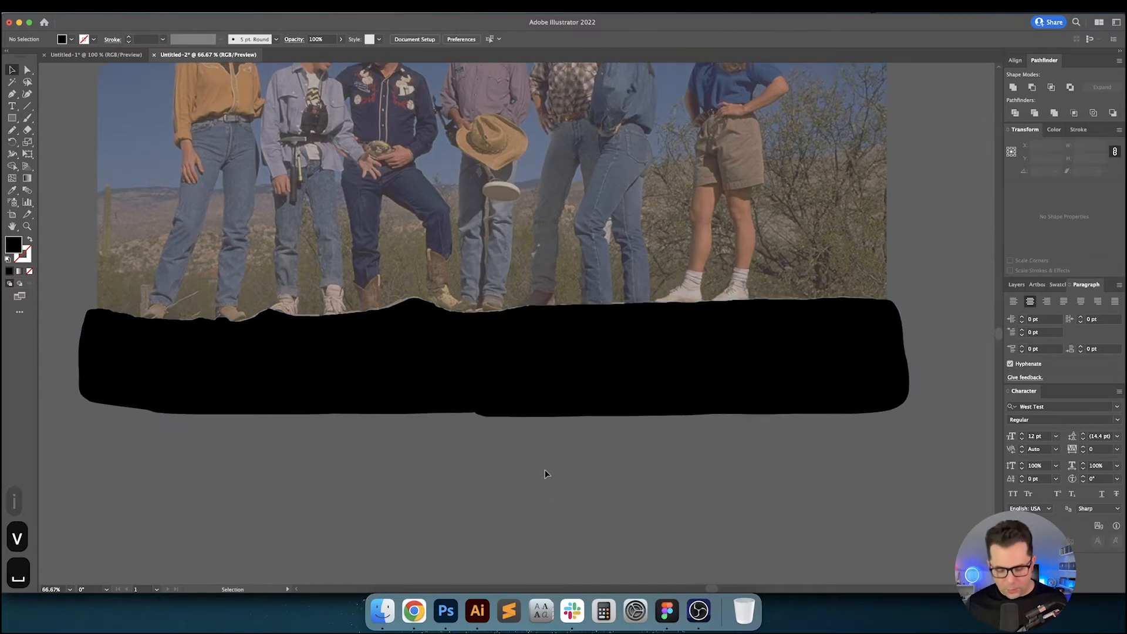
pyautogui.press('b')
pyautogui.press('v')
# Step: Unite the two overlapping black ground shapes into a single shape
pyautogui.press('super+0')
pyautogui.press('super+minus')
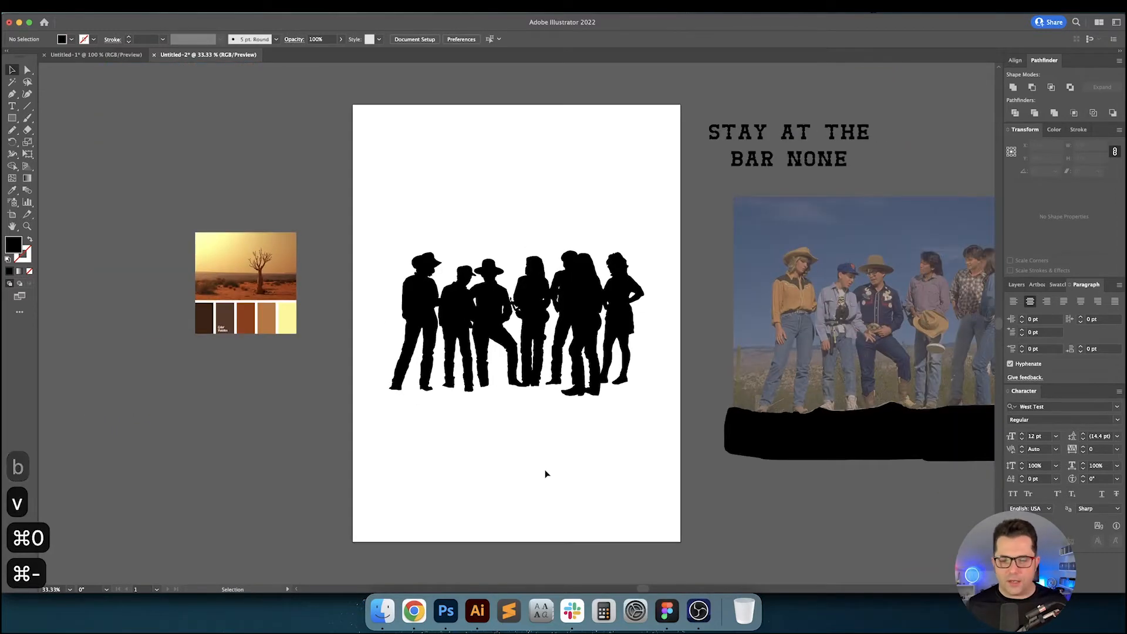
pyautogui.press('space')
pyautogui.moveTo(798, 468); pyautogui.dragTo(626, 458)
pyautogui.press('v')
pyautogui.moveTo(736, 486); pyautogui.dragTo(856, 439)
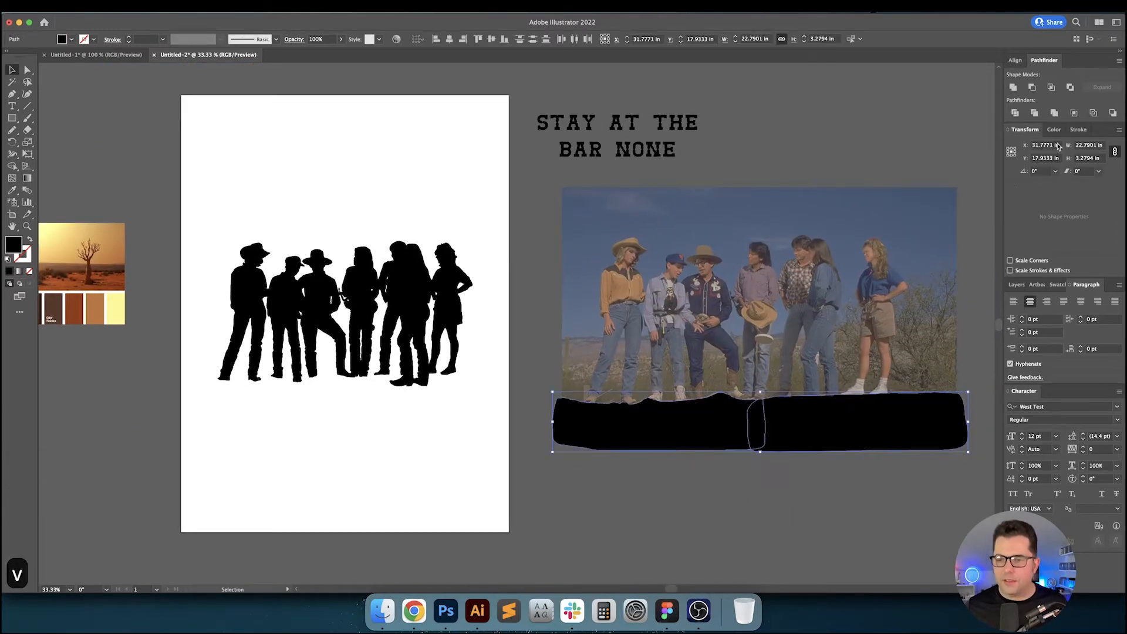
pyautogui.click(1013, 87)
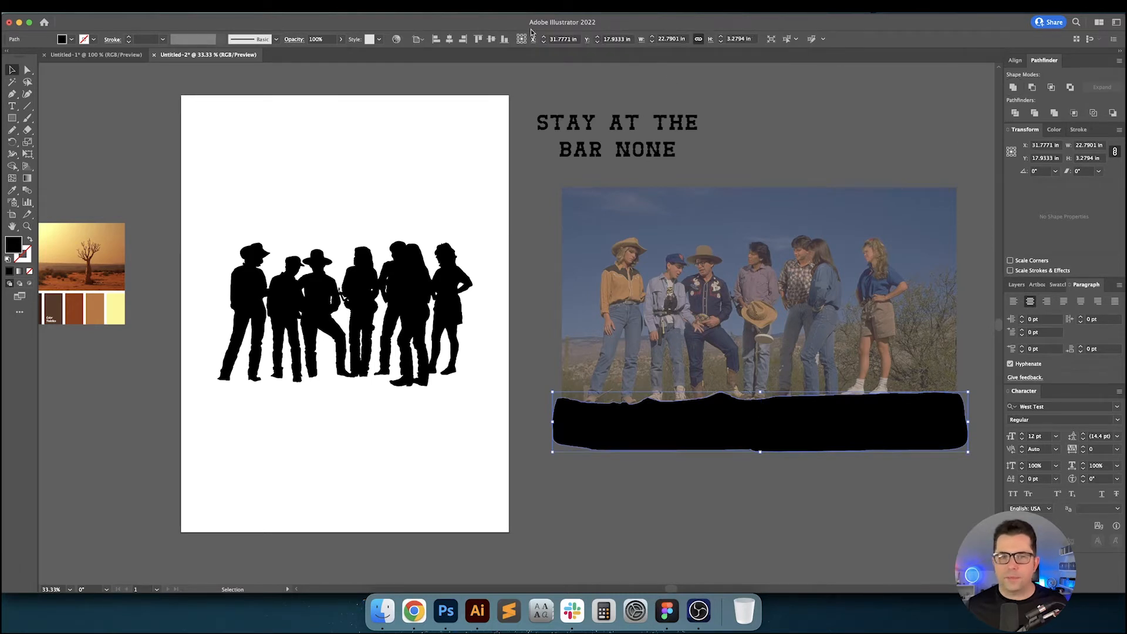
# Step: Center the united ground shape horizontally on the artboard and align it to the artboard's bottom edge
pyautogui.click(449, 38)
pyautogui.click(504, 39)
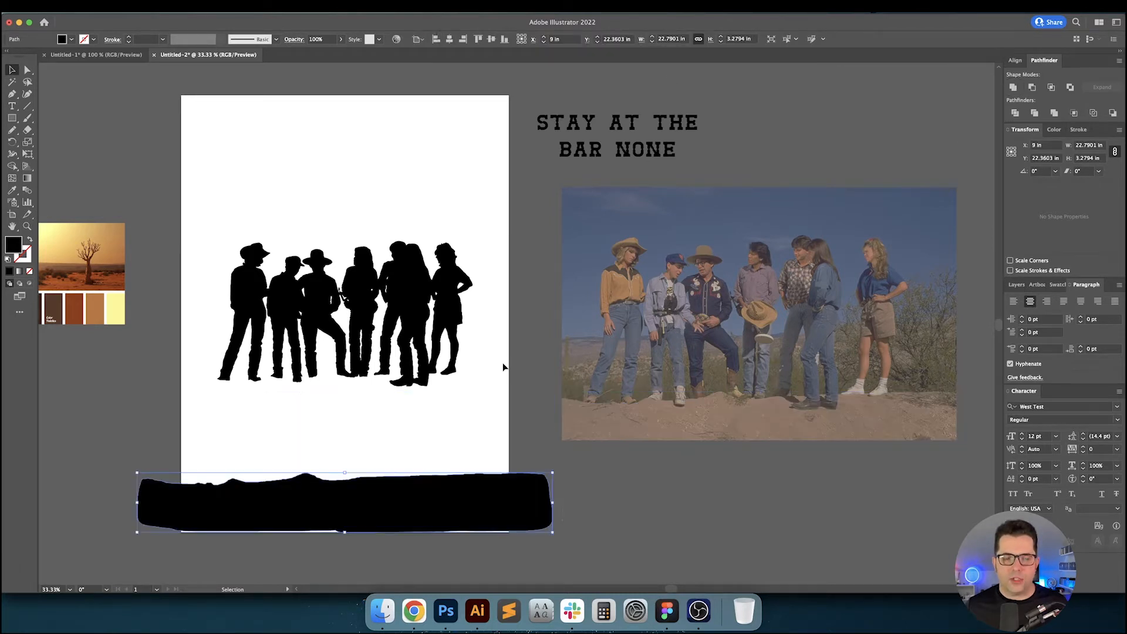
# Step: Set the ground shape's transform reference point to bottom center
pyautogui.press('space')
pyautogui.moveTo(504, 373); pyautogui.dragTo(549, 324)
pyautogui.press('v')
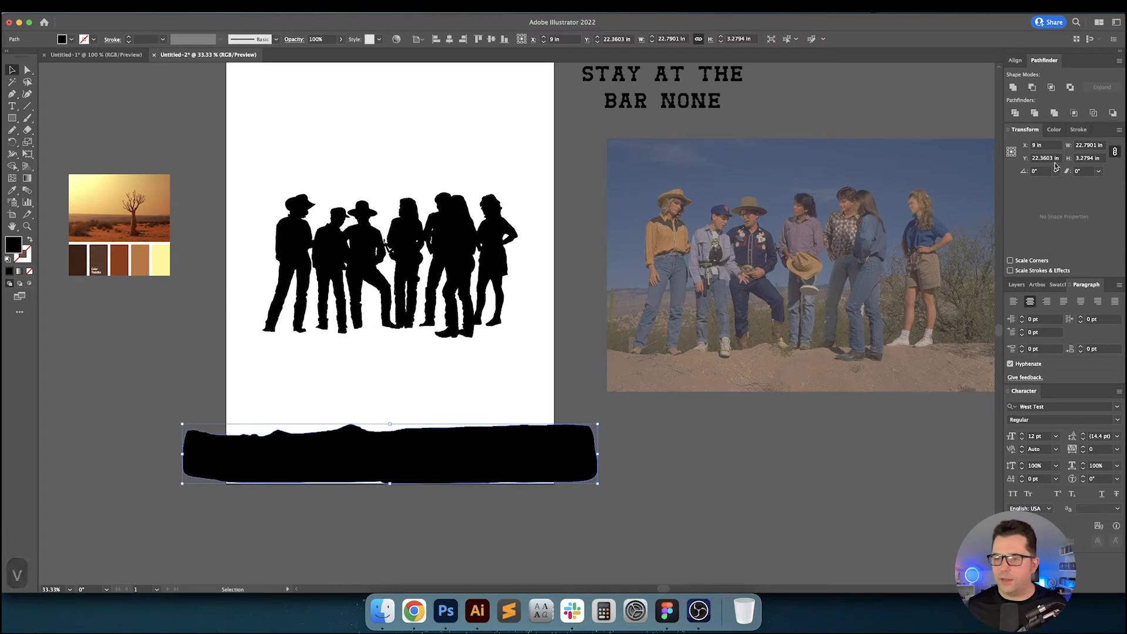
pyautogui.click(1014, 60)
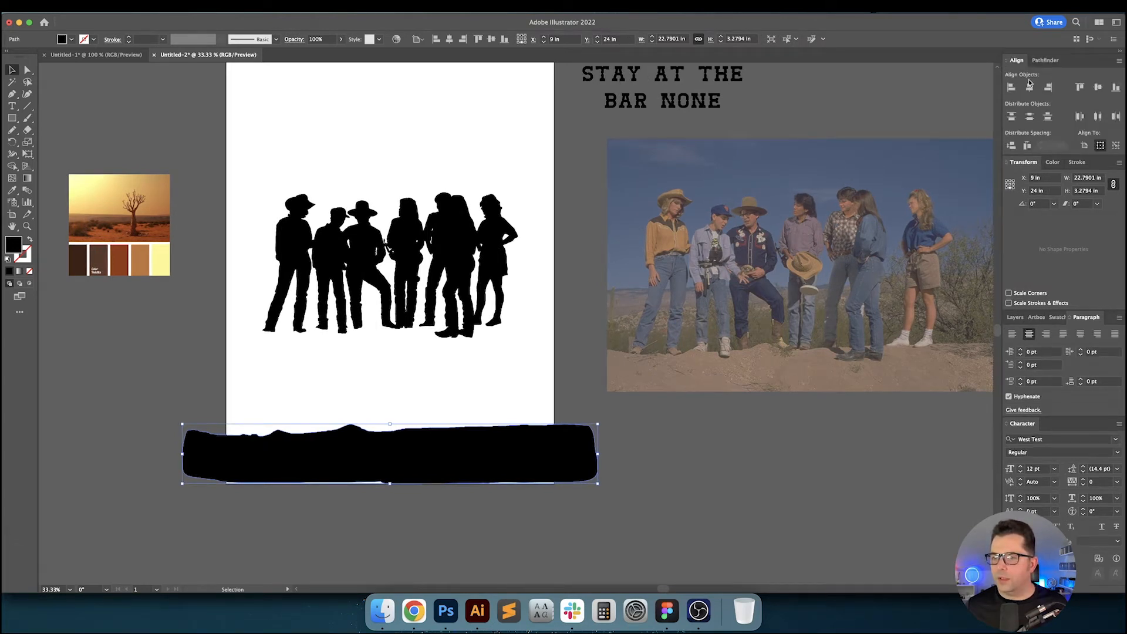
pyautogui.click(1045, 60)
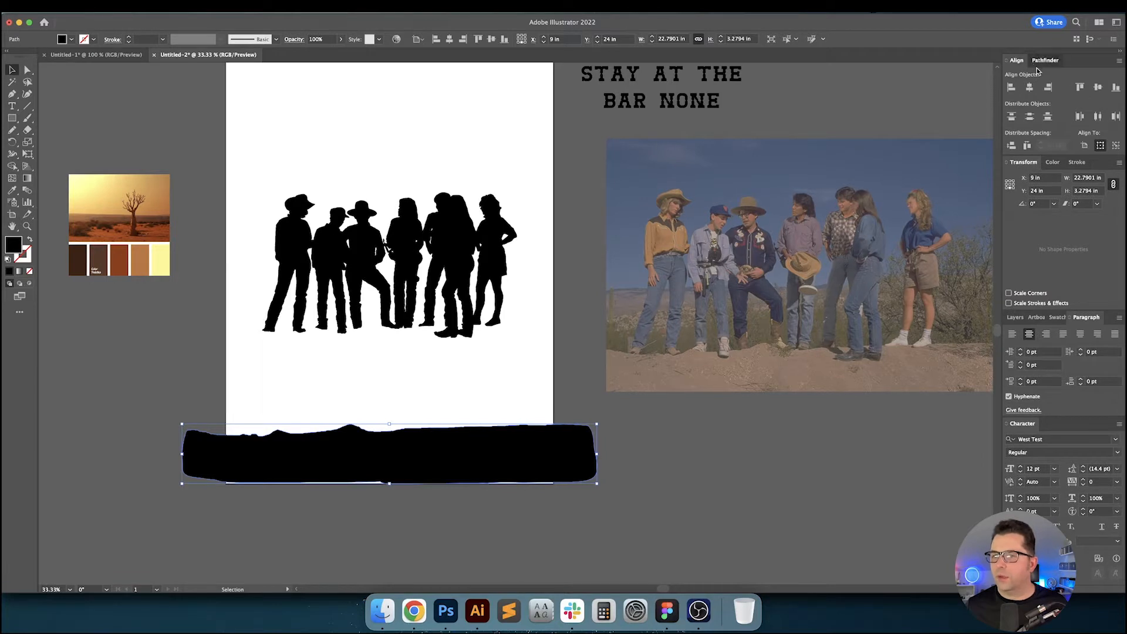
# Step: Try scaling the ground shape proportionally to a width of 27 in
pyautogui.click(1100, 145)
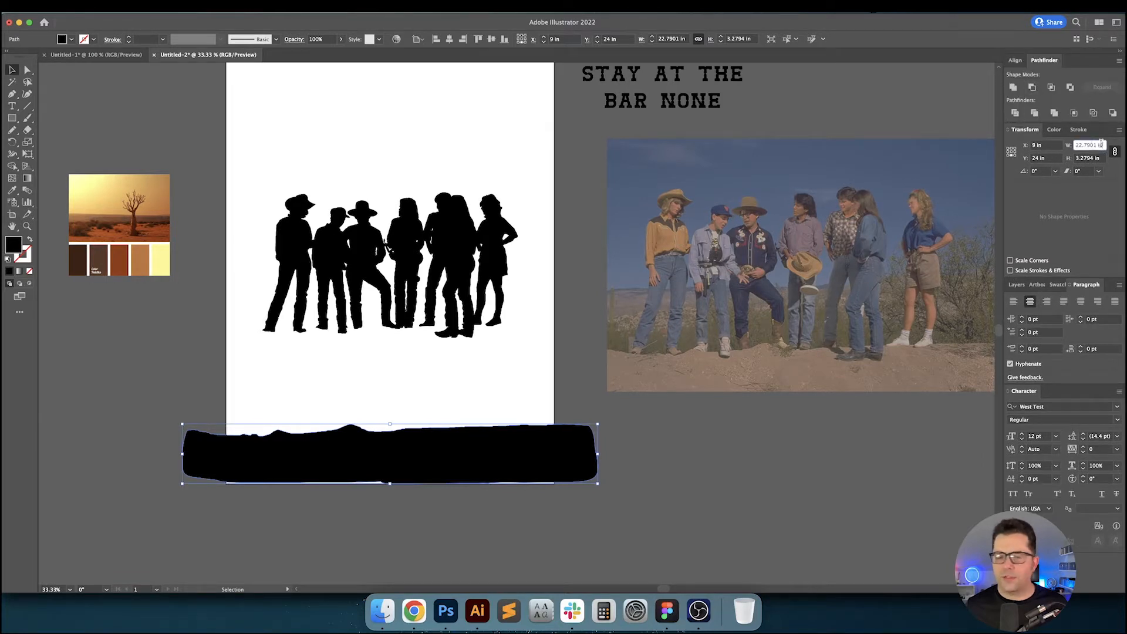
pyautogui.hotkey('shift', 'Up')
pyautogui.hotkey('shift', 'Up')
pyautogui.hotkey('shift', 'Up')
pyautogui.hotkey('shift', 'Up')
pyautogui.hotkey('shift', 'Up')
pyautogui.hotkey('shift', 'Down')
pyautogui.hotkey('shift', 'Down')
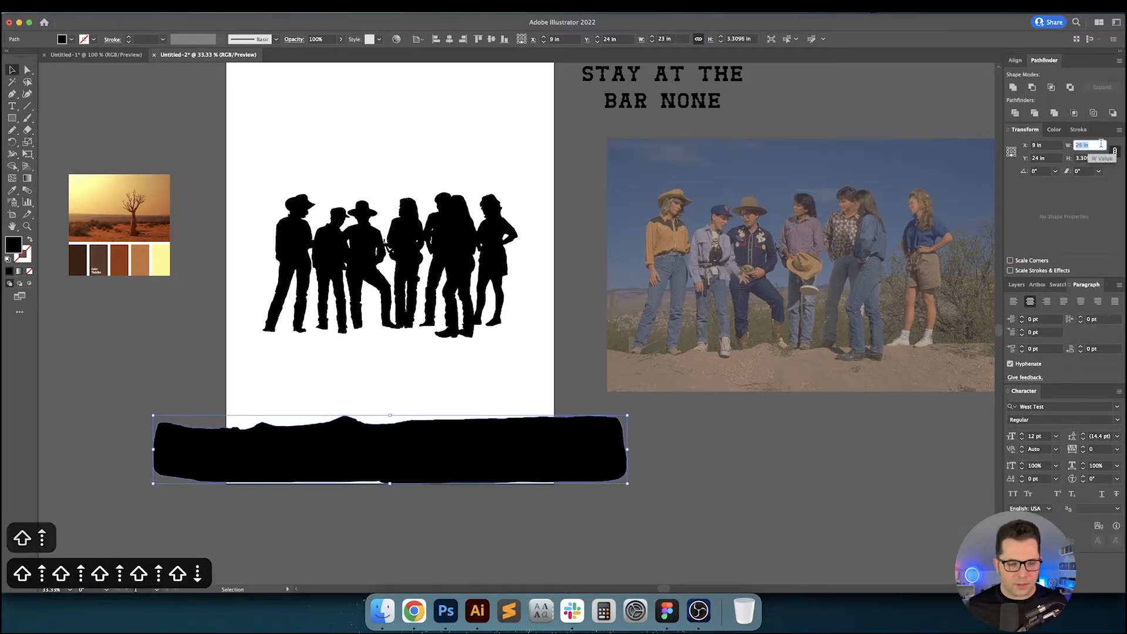
pyautogui.hotkey('shift', 'Up')
pyautogui.click(697, 432)
pyautogui.press('space')
pyautogui.moveTo(697, 434); pyautogui.dragTo(722, 356)
pyautogui.press('super+z')
pyautogui.press('super+z')
pyautogui.press('super+z')
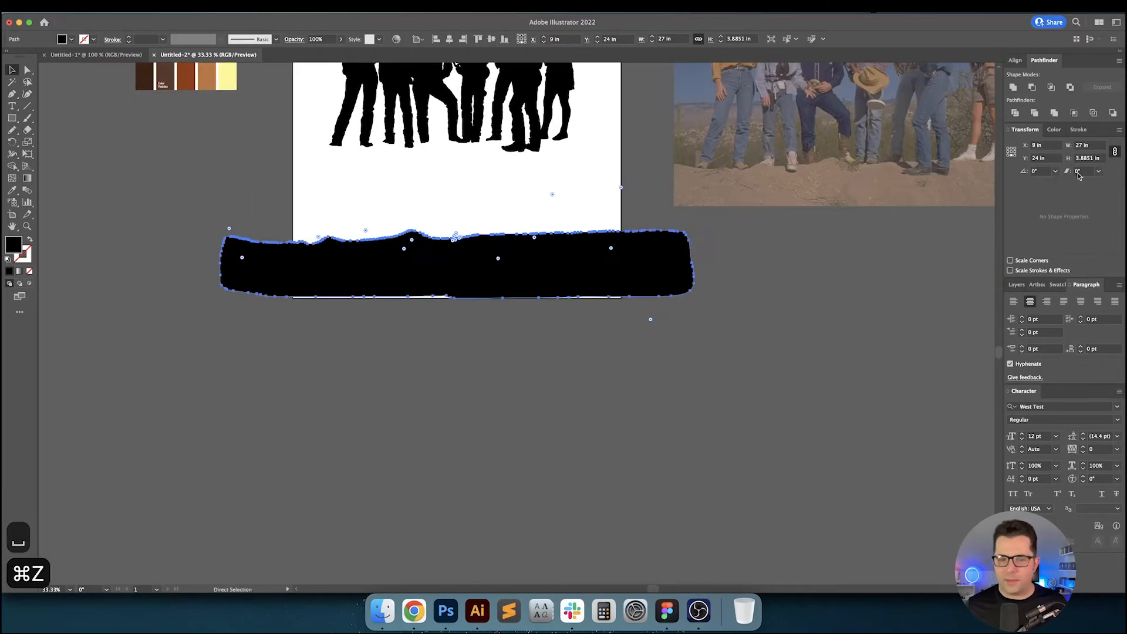
pyautogui.press('super+z')
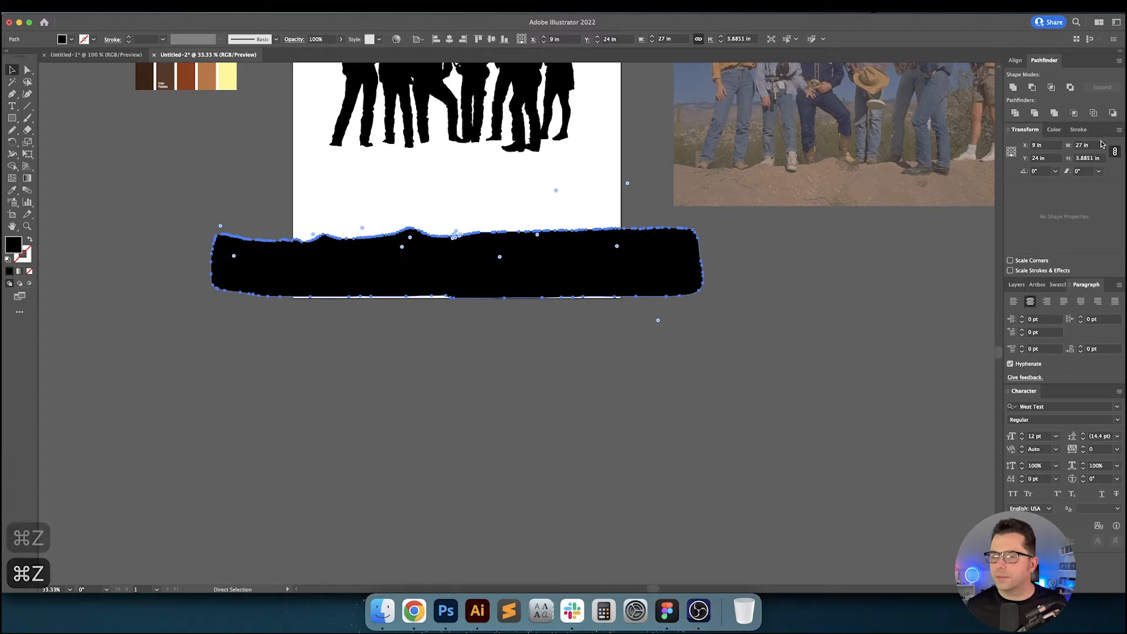
# Step: Scale the ground shape proportionally to a width of 21 in
pyautogui.click(1102, 144)
pyautogui.hotkey('shift', 'Down')
pyautogui.hotkey('shift', 'Down')
pyautogui.hotkey('shift', 'Down')
pyautogui.hotkey('shift', 'Down')
pyautogui.hotkey('shift', 'Down')
pyautogui.hotkey('shift', 'Down')
pyautogui.hotkey('shift', 'Down')
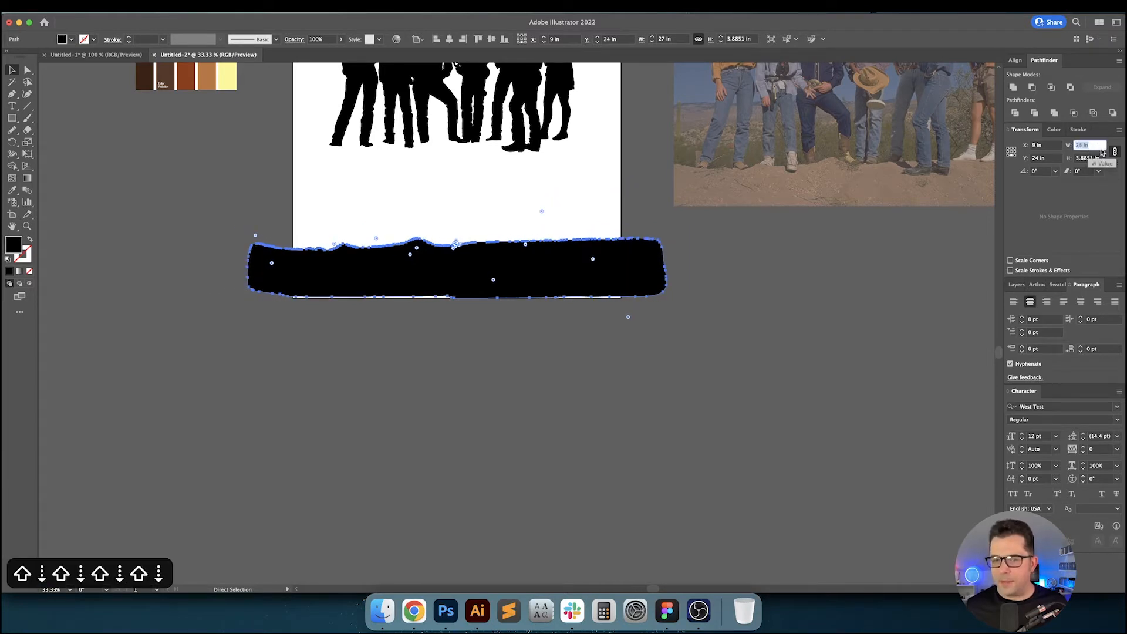
pyautogui.hotkey('shift', 'Down')
pyautogui.hotkey('shift', 'Up')
pyautogui.hotkey('shift', 'Up')
pyautogui.press('Down')
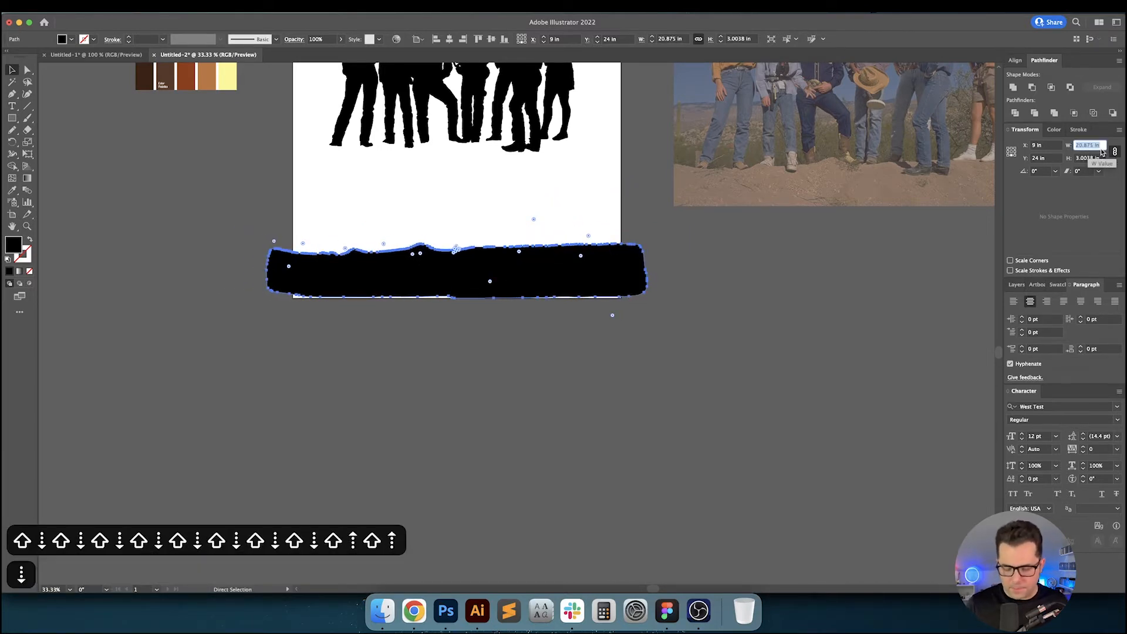
pyautogui.hotkey('shift', 'Up')
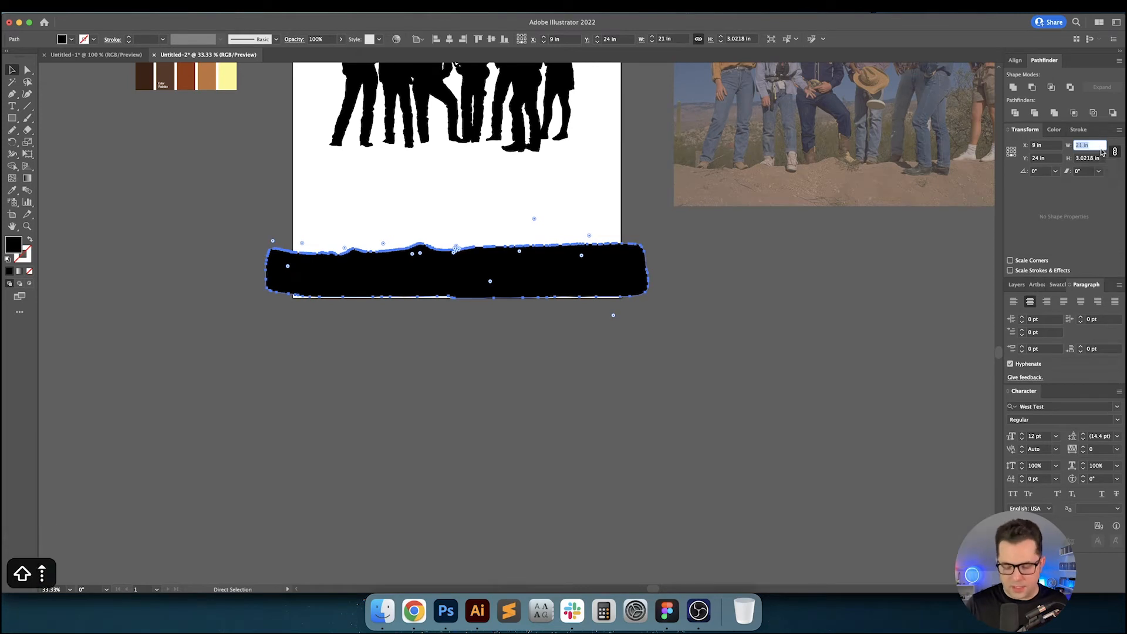
pyautogui.press('Return')
# Step: Draw a black rectangle spanning the artboard's full width, from above the ground shape's ridge down to the artboard's bottom edge
pyautogui.press('super+=')
pyautogui.click(648, 202)
pyautogui.moveTo(648, 202); pyautogui.dragTo(661, 189)
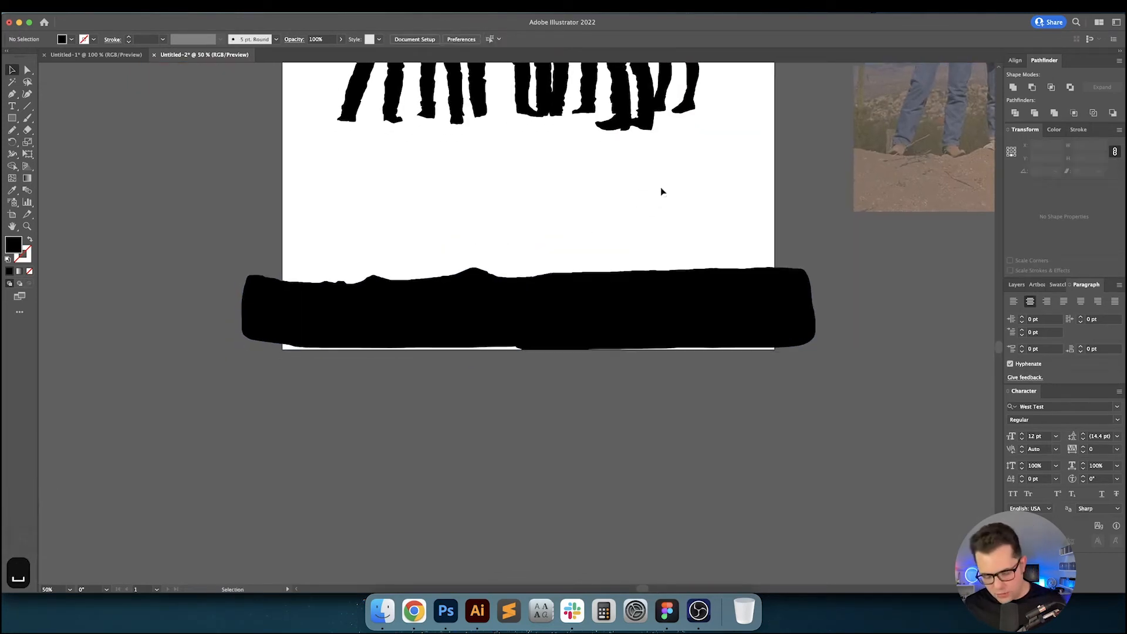
pyautogui.press('m')
pyautogui.moveTo(284, 214); pyautogui.dragTo(772, 348)
pyautogui.press('v')
pyautogui.press('v')
pyautogui.press('space')
pyautogui.moveTo(847, 252); pyautogui.dragTo(826, 263)
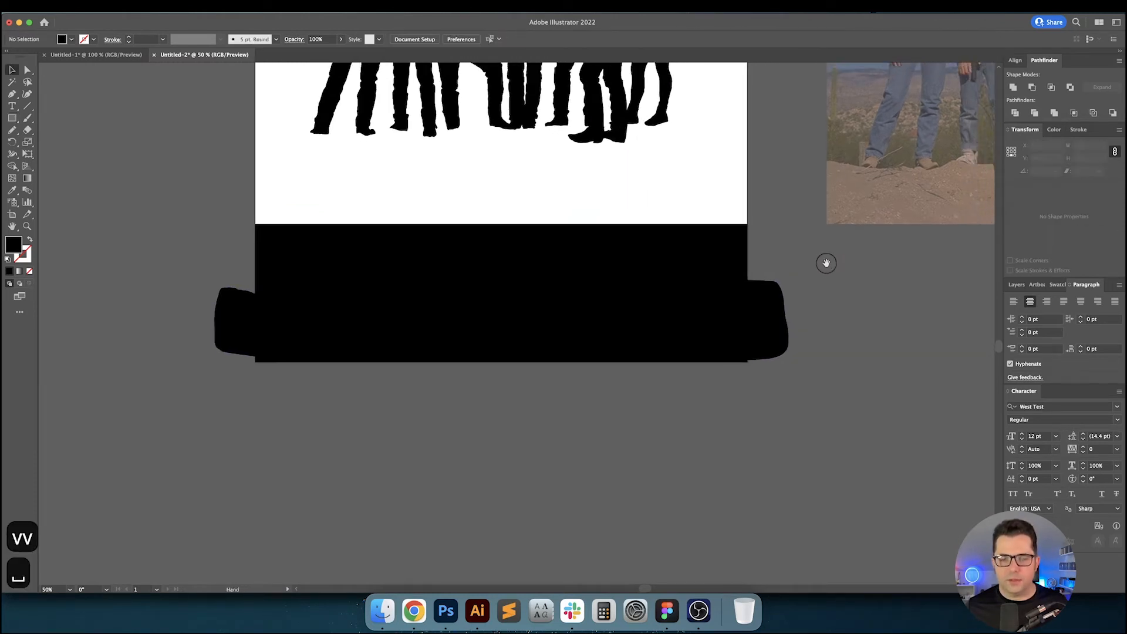
# Step: Divide the overlapping ground shape and black rectangle, and delete the two pieces overhanging the artboard's sides
pyautogui.moveTo(748, 243); pyautogui.dragTo(624, 345)
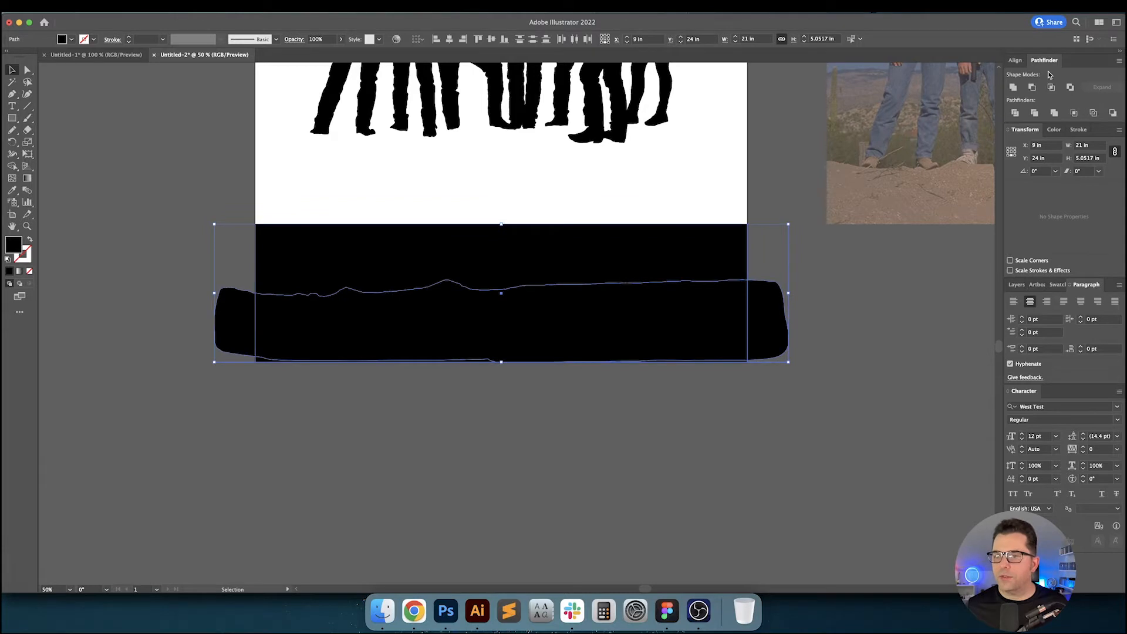
pyautogui.click(1014, 114)
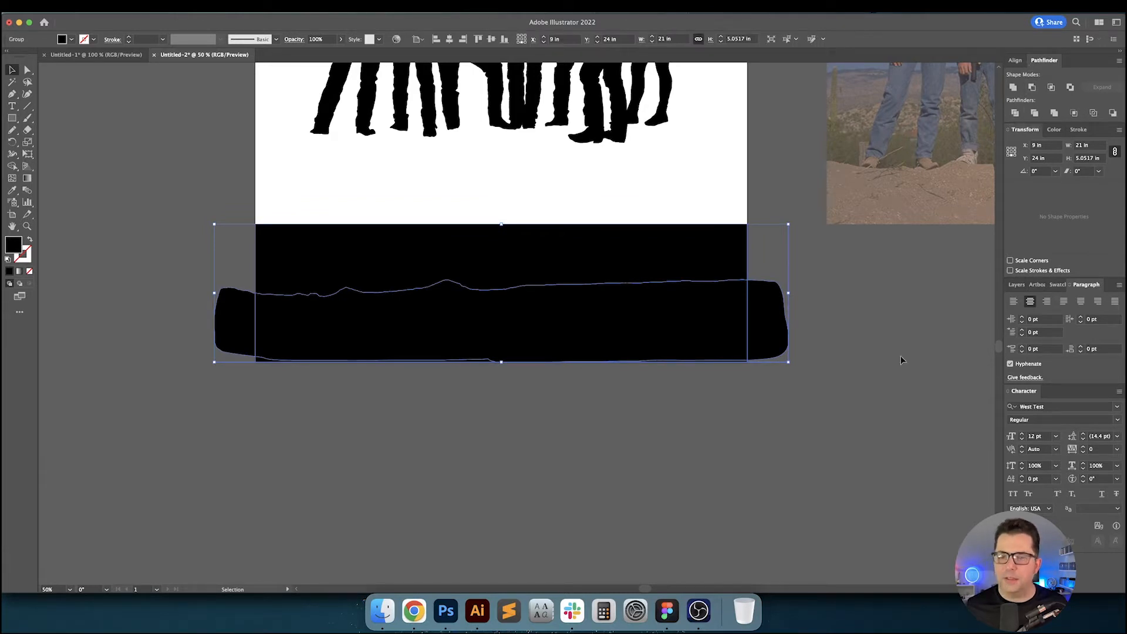
pyautogui.click(853, 412)
pyautogui.press('a')
pyautogui.click(754, 314)
pyautogui.press('BackSpace')
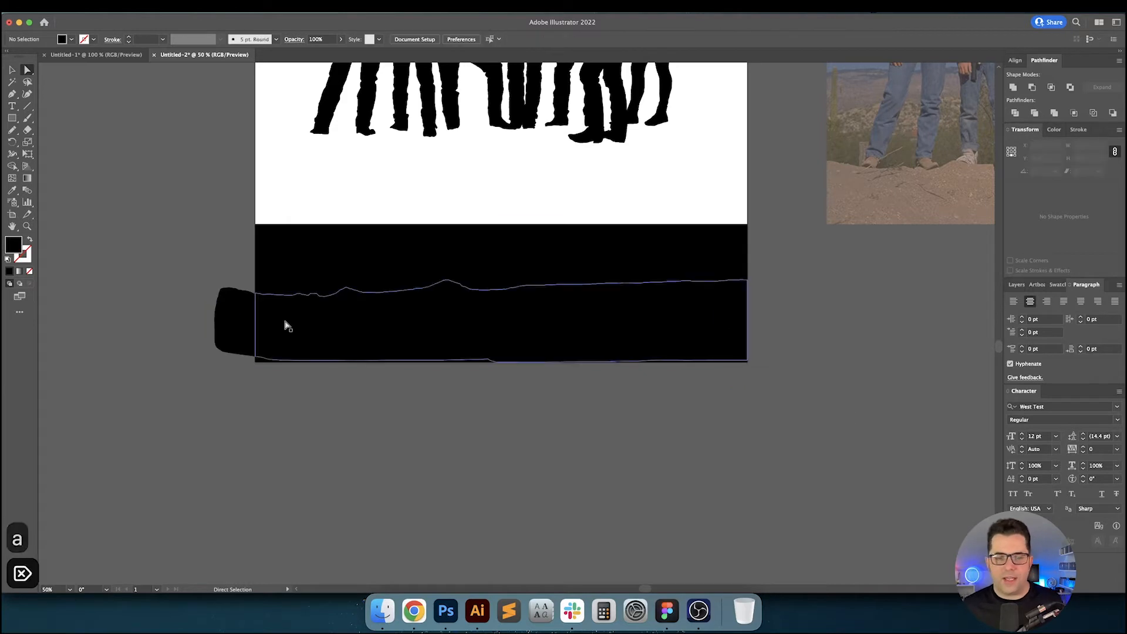
pyautogui.click(242, 320)
pyautogui.press('BackSpace')
pyautogui.press('v')
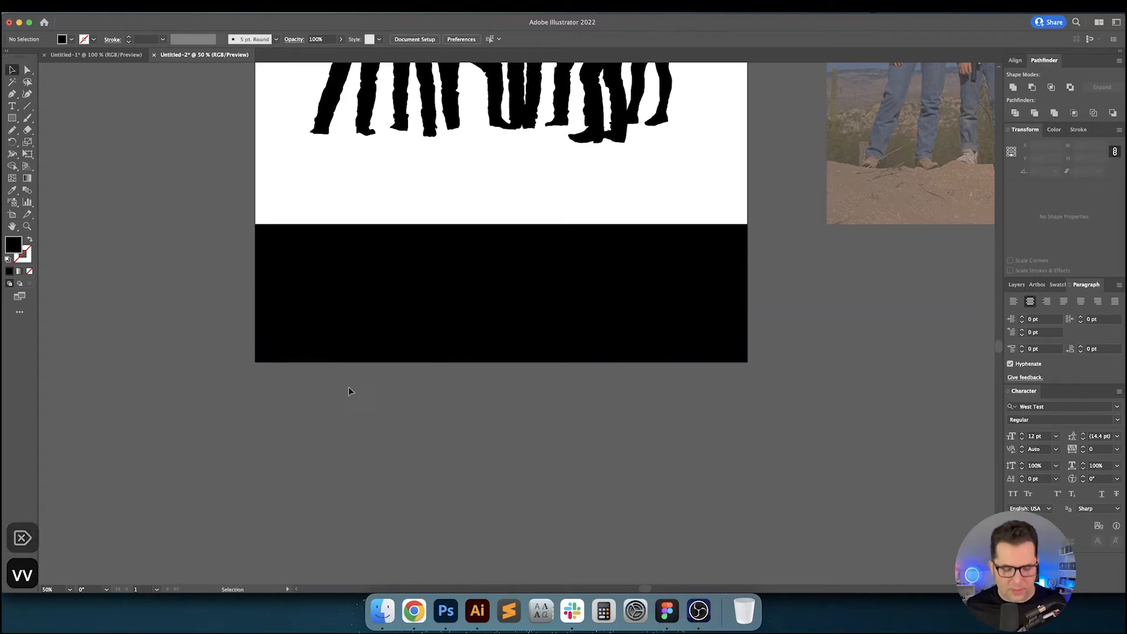
# Step: Delete the divided rectangle piece above the ground's ridge line
pyautogui.press('a')
pyautogui.click(575, 234)
pyautogui.press('BackSpace')
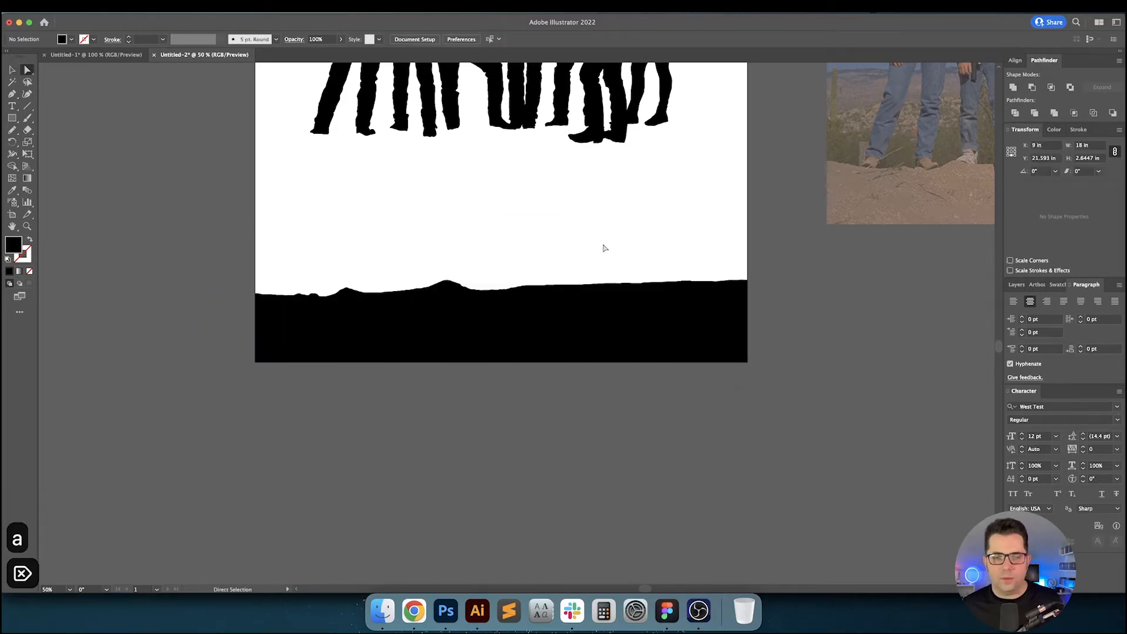
pyautogui.press('v')
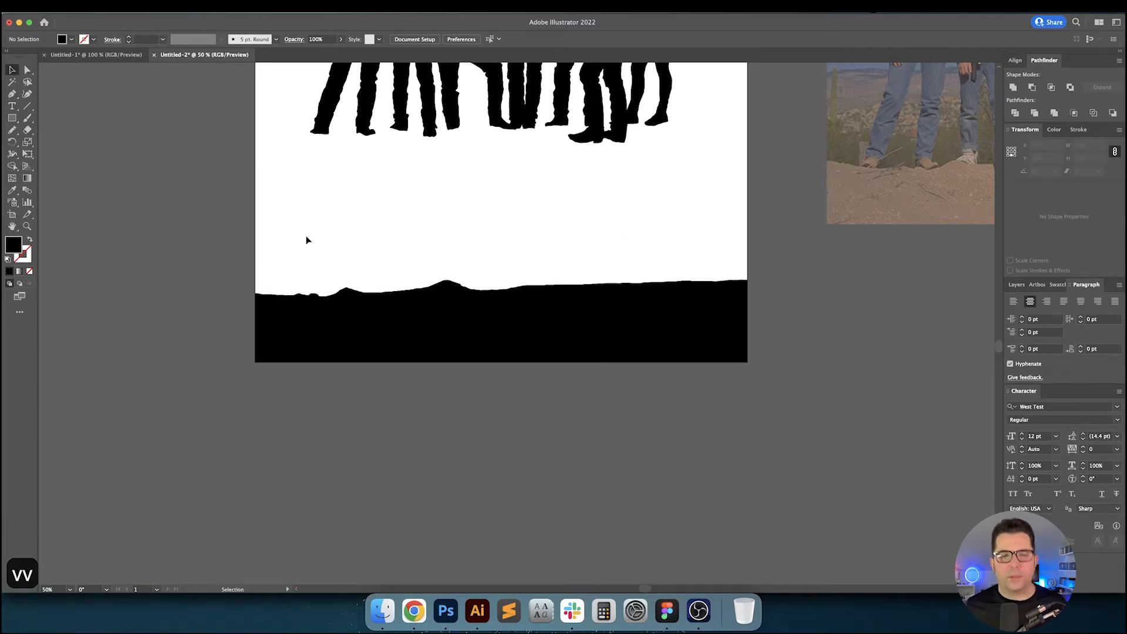
# Step: Unite the remaining ground pieces into a single shape
pyautogui.moveTo(214, 234); pyautogui.dragTo(772, 433)
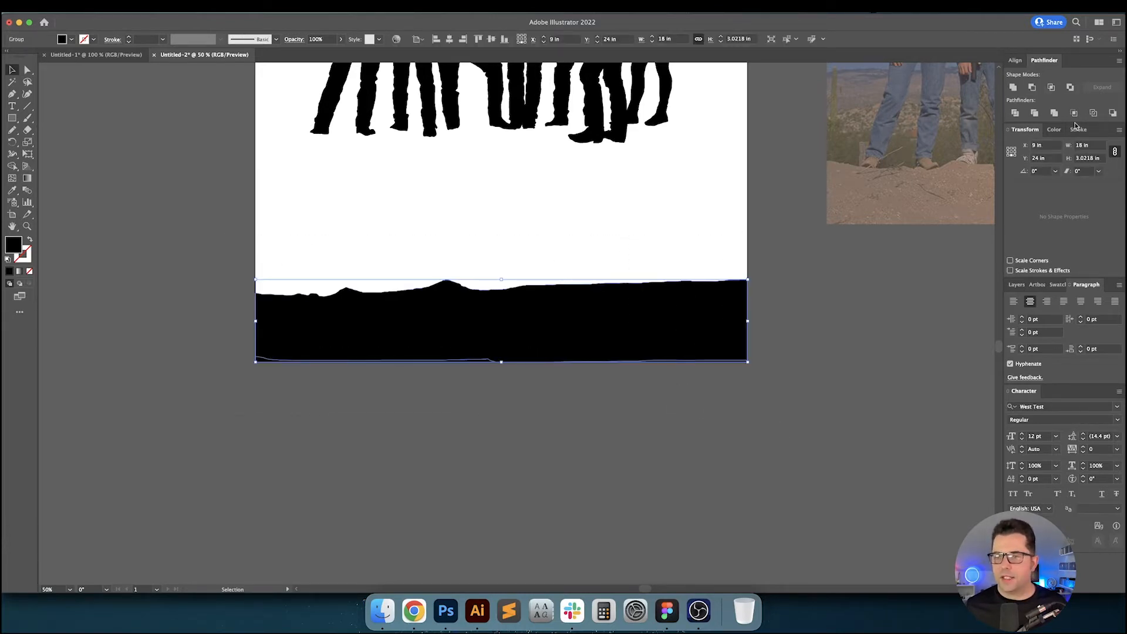
pyautogui.click(854, 333)
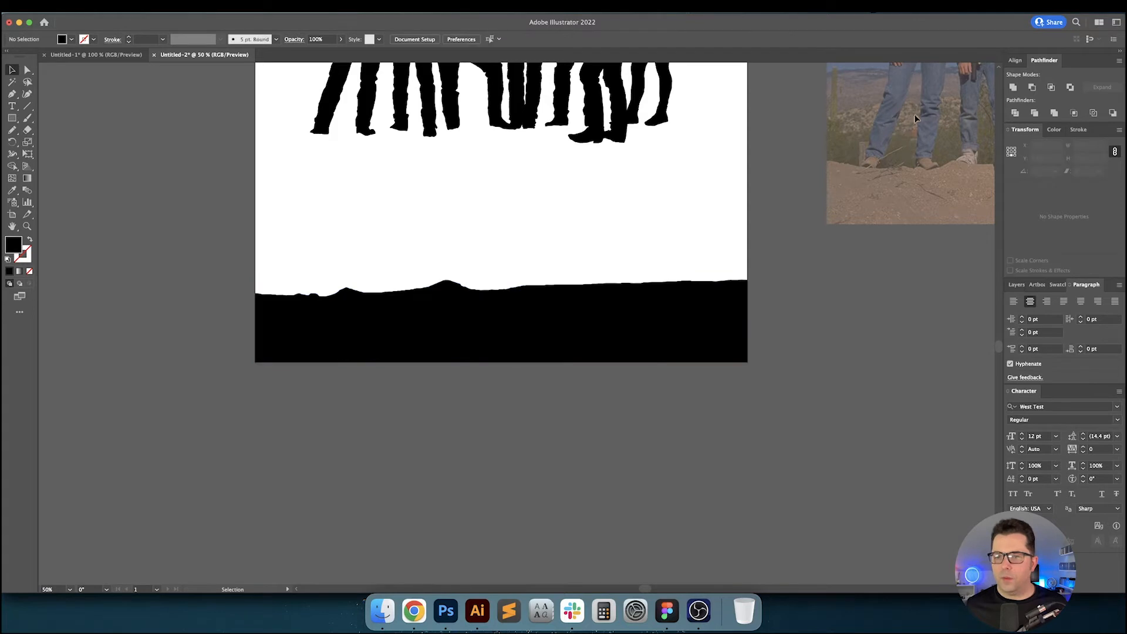
pyautogui.moveTo(778, 247); pyautogui.dragTo(201, 424)
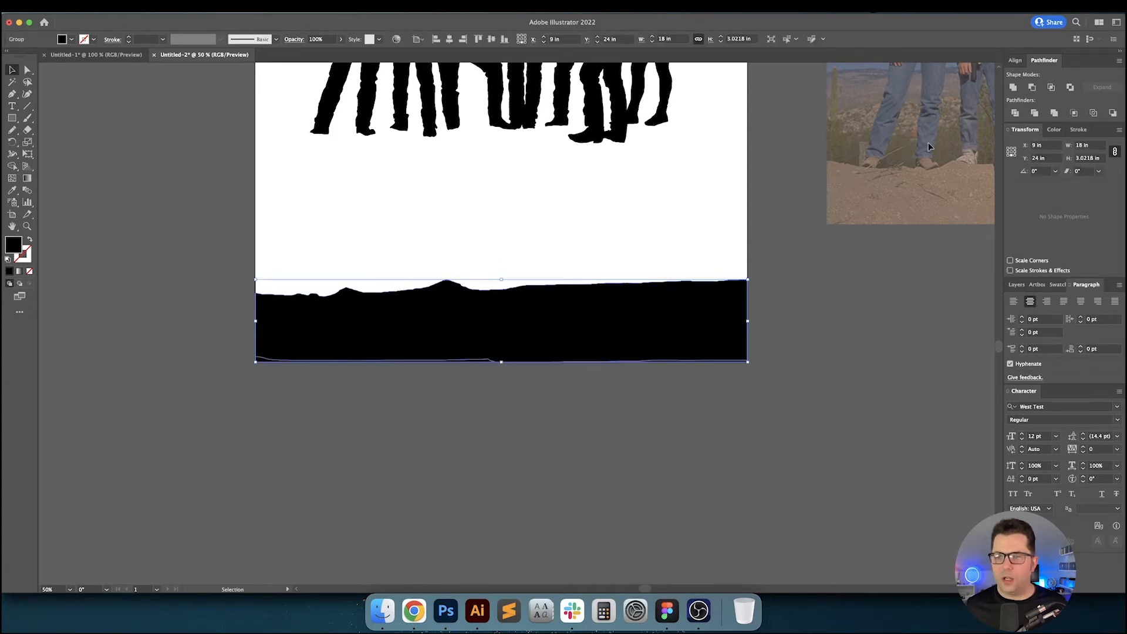
pyautogui.click(1012, 88)
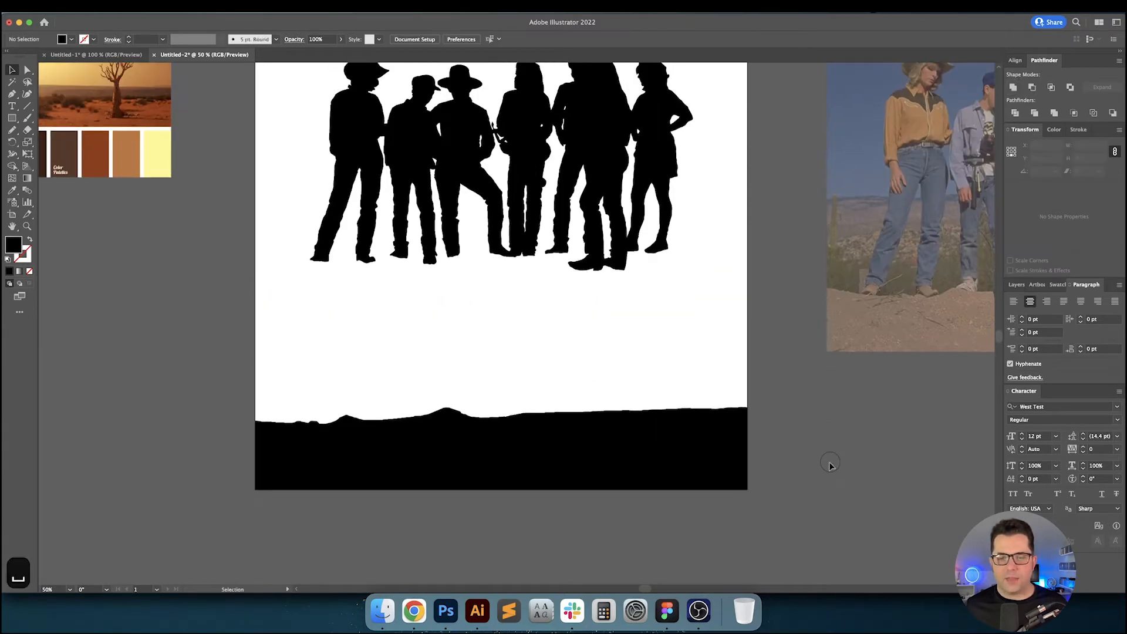
# Step: Move the ground shape straight up, leaving a narrow white strip between it and the artboard's lower edge
pyautogui.moveTo(635, 466); pyautogui.dragTo(637, 427)
pyautogui.click(698, 466)
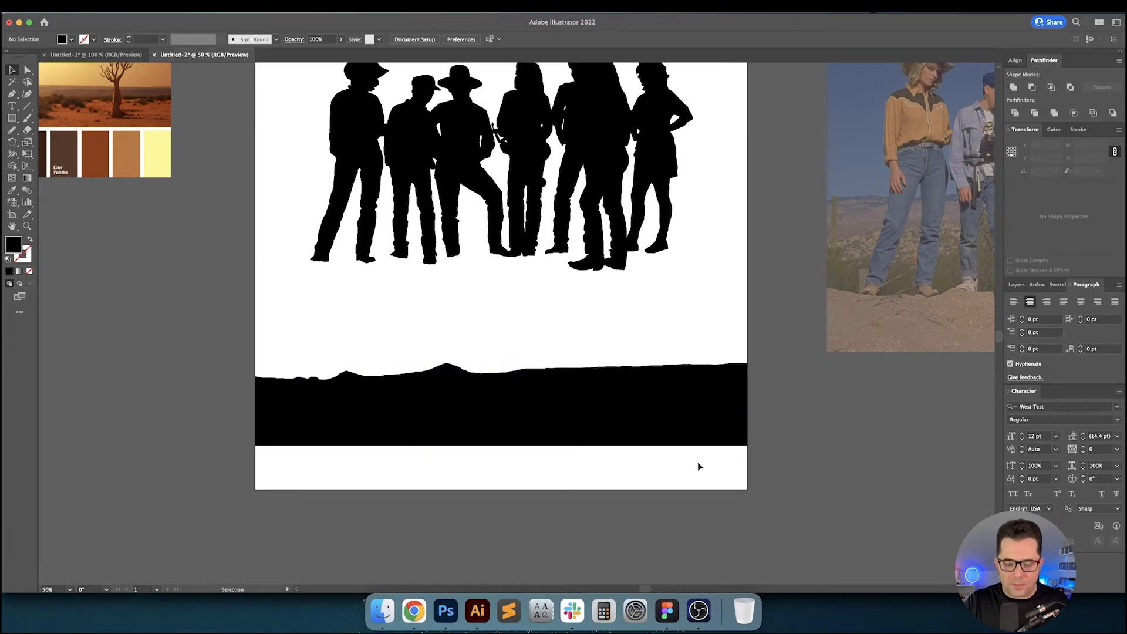
pyautogui.press('v')
pyautogui.press('v')
pyautogui.press('super+0')
pyautogui.press('super+minus')
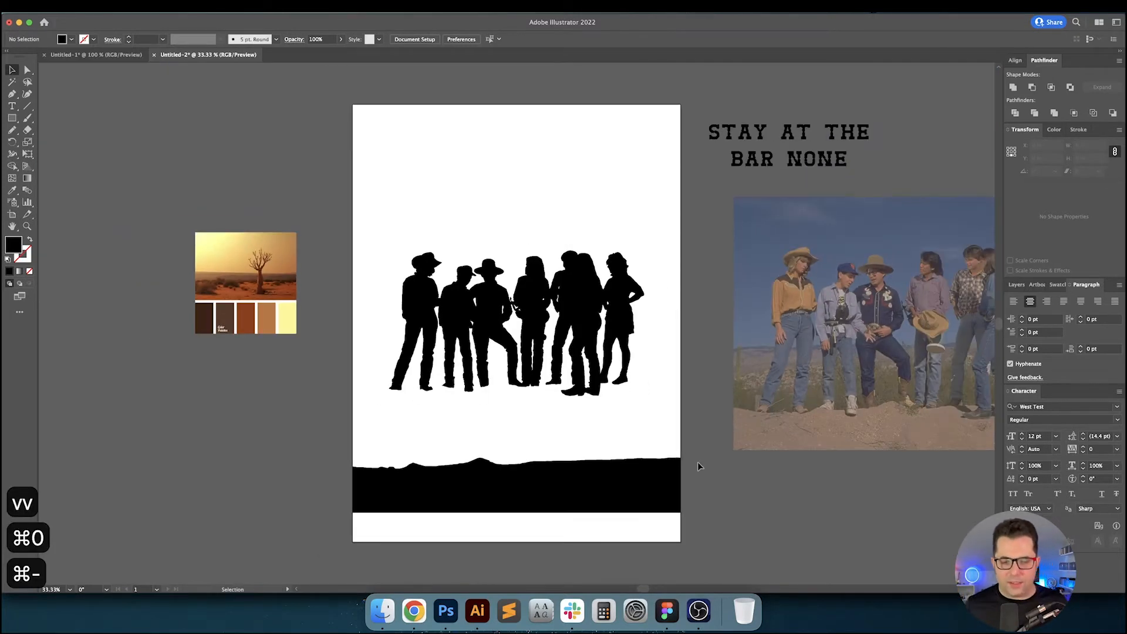
pyautogui.press('space')
pyautogui.moveTo(698, 479); pyautogui.dragTo(654, 486)
pyautogui.press('v')
pyautogui.press('v')
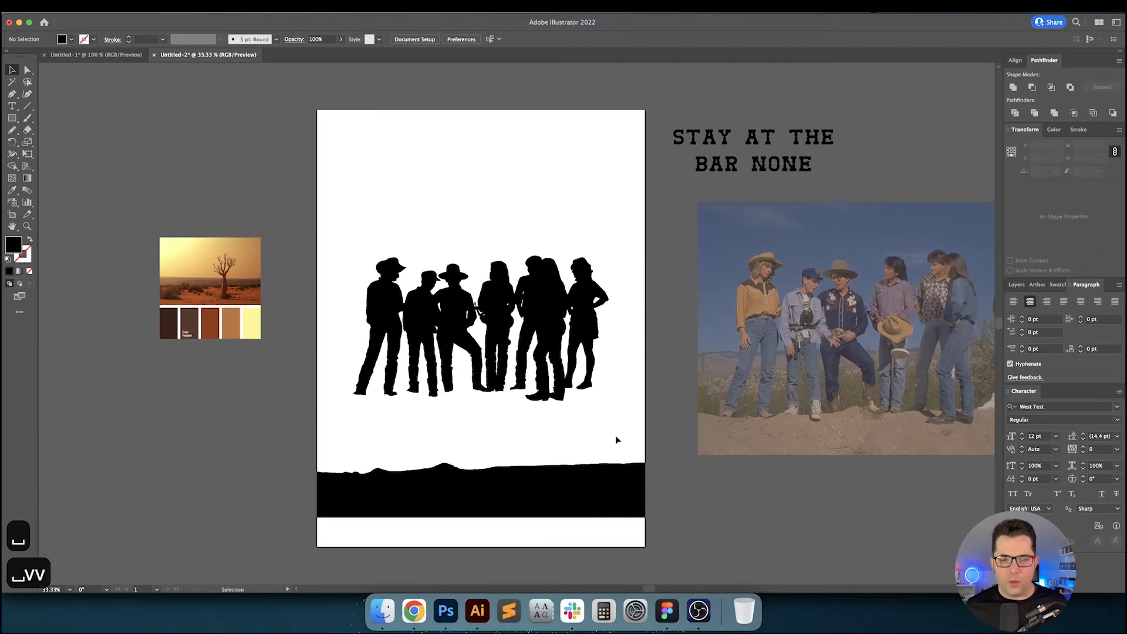
# Step: Move the people silhouettes down and place their top-center reference point at Y 10 in
pyautogui.click(592, 352)
pyautogui.click(1014, 60)
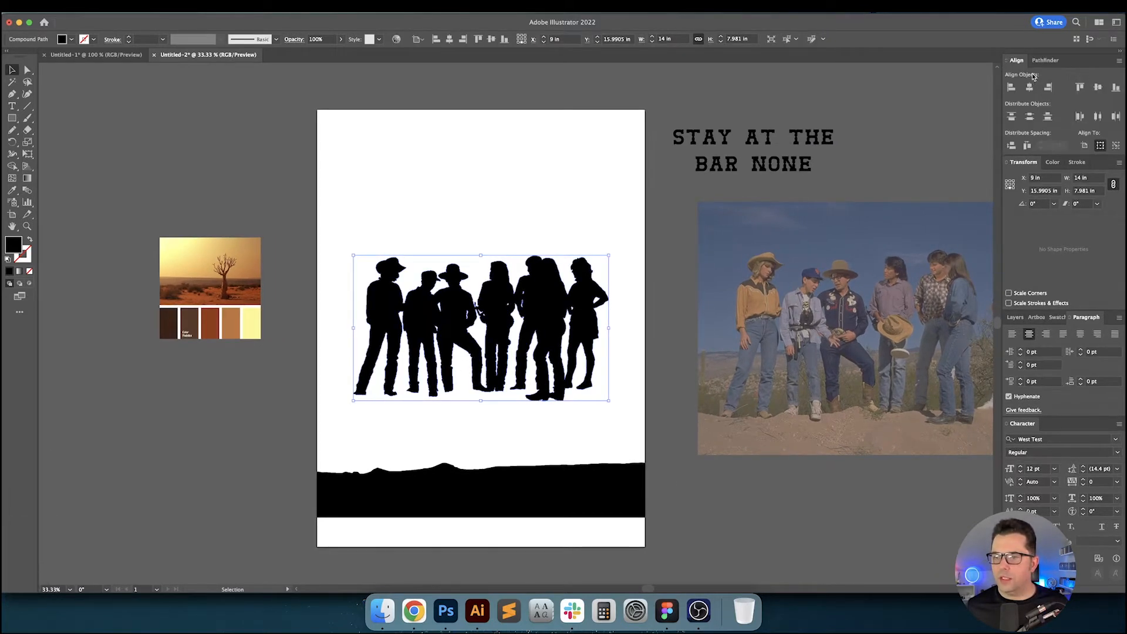
pyautogui.click(1098, 90)
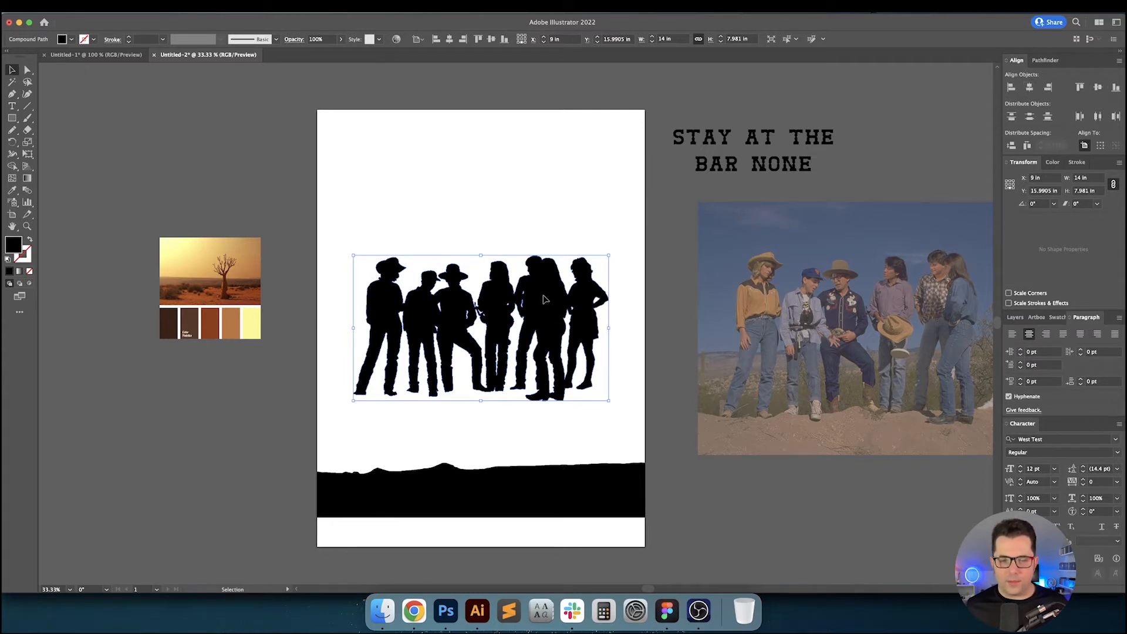
pyautogui.moveTo(544, 300); pyautogui.dragTo(543, 315)
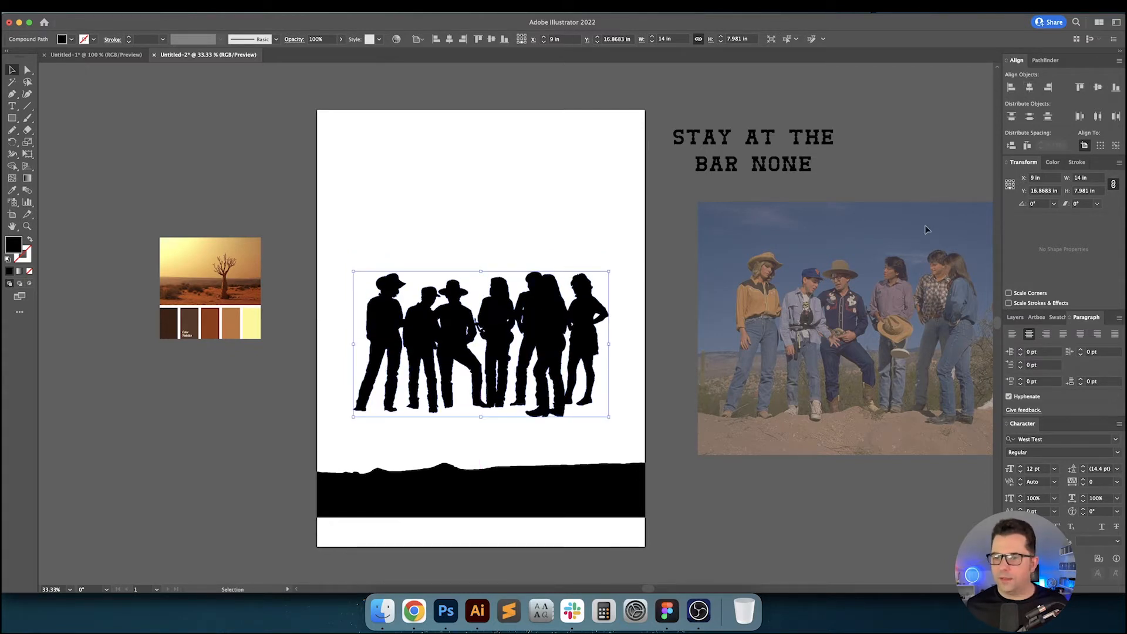
pyautogui.click(1007, 180)
pyautogui.click(1047, 190)
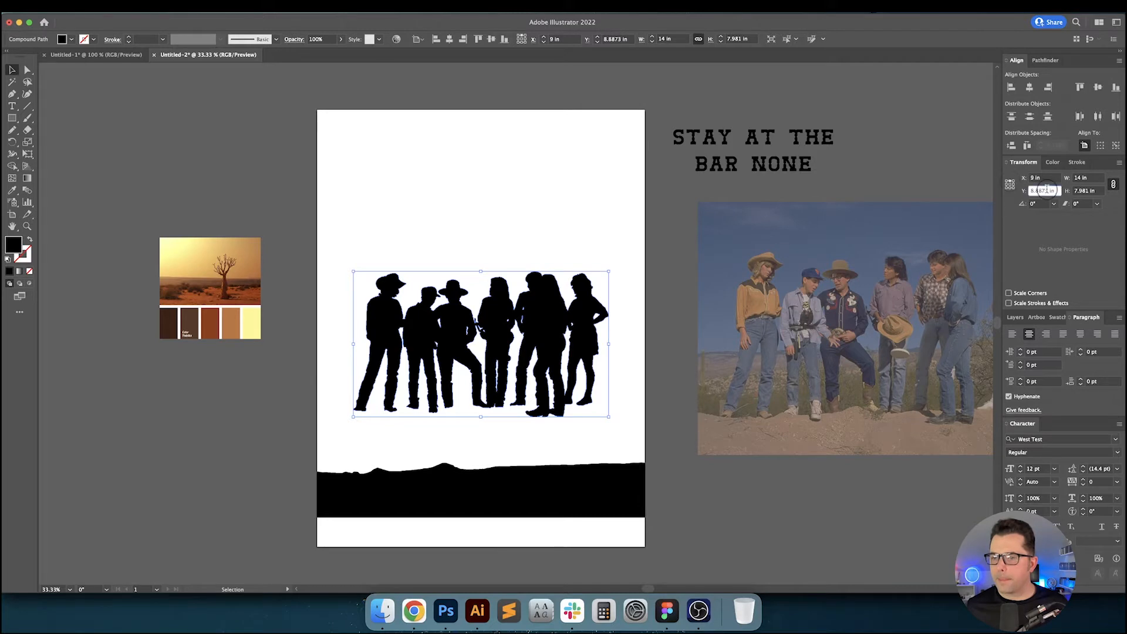
pyautogui.hotkey('shift', 'Up')
pyautogui.hotkey('shift', 'Up')
pyautogui.press('Return')
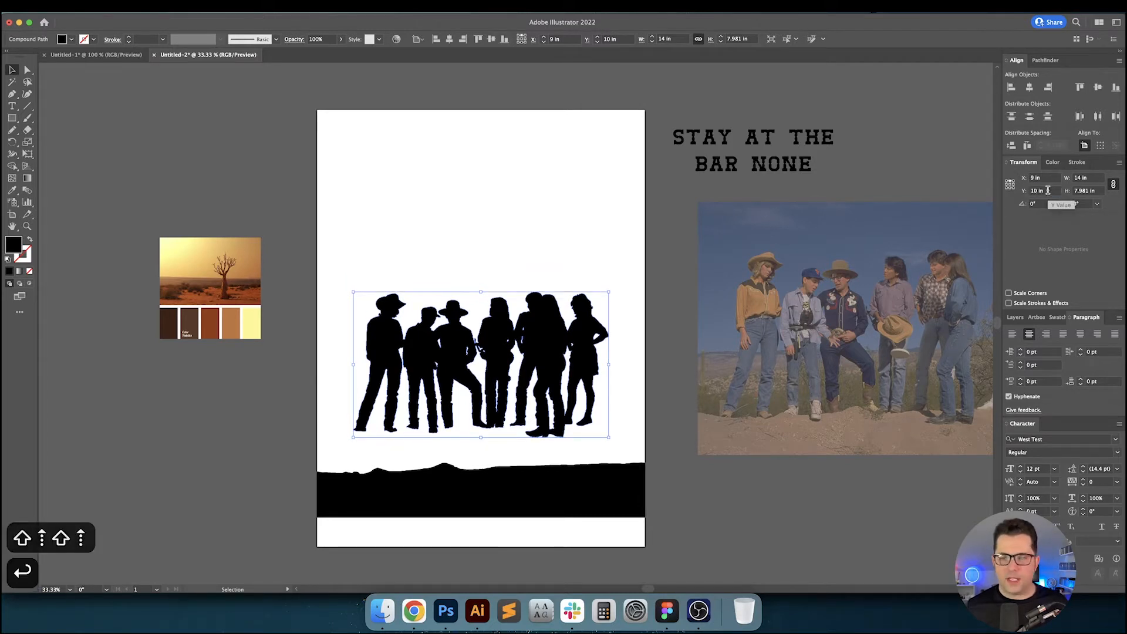
# Step: Move the ground shape straight up under the people's feet, its top edge at about Y 17 in, and send it to the back
pyautogui.click(616, 249)
pyautogui.moveTo(605, 249); pyautogui.dragTo(616, 224)
pyautogui.press('v')
pyautogui.press('v')
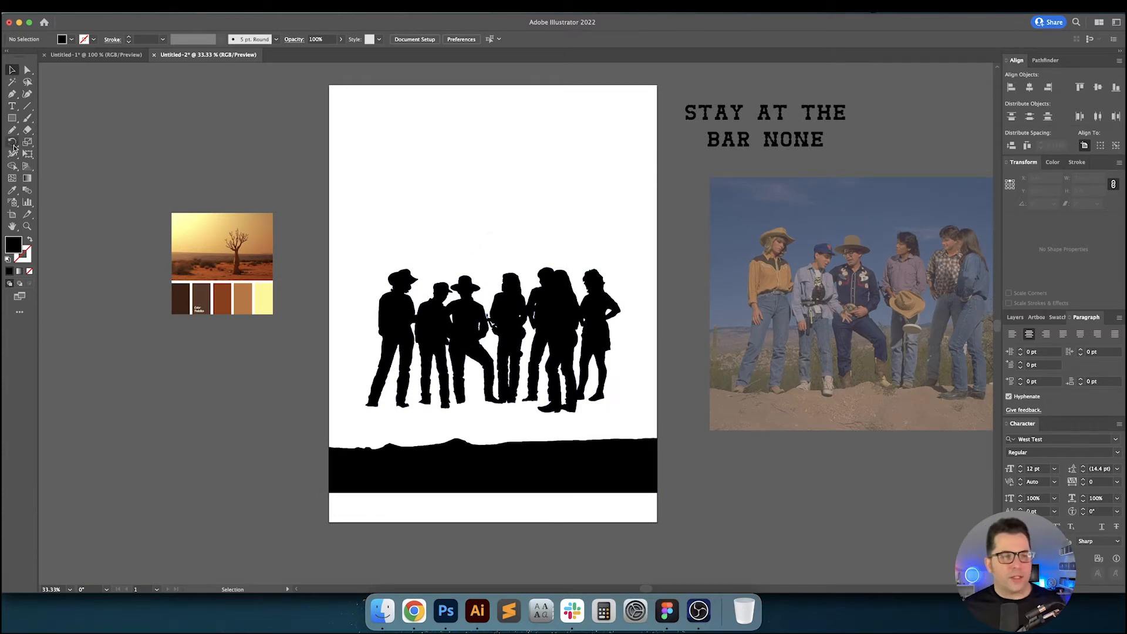
pyautogui.moveTo(12, 117); pyautogui.dragTo(59, 141)
pyautogui.press('v')
pyautogui.press('v')
pyautogui.click(564, 473)
pyautogui.scroll(2, 565, 473)
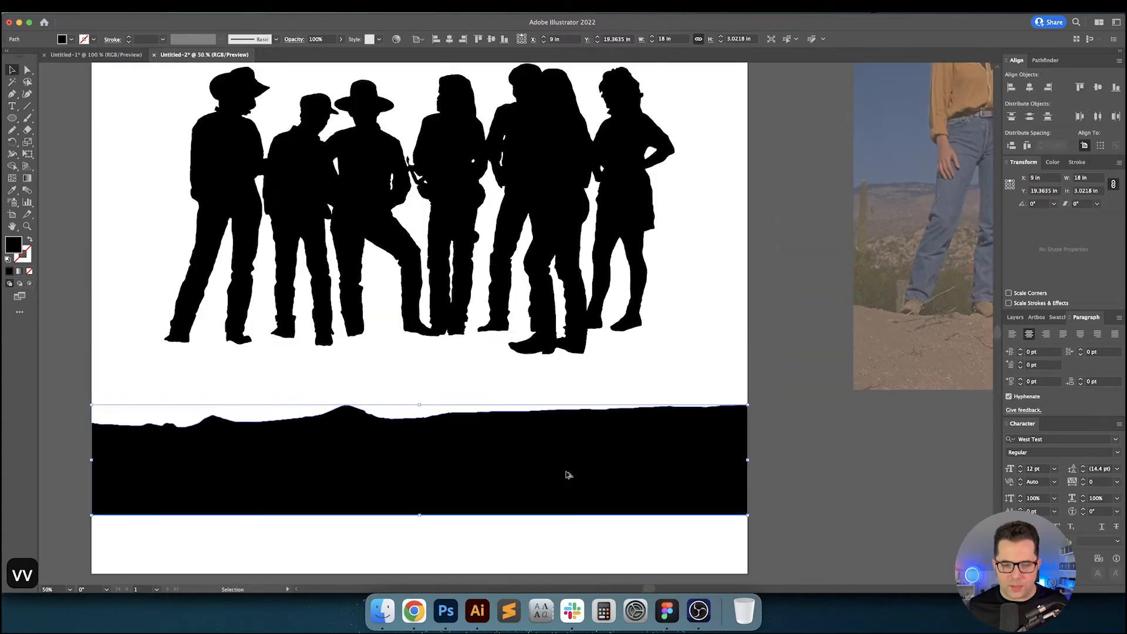
pyautogui.moveTo(566, 473); pyautogui.dragTo(642, 456)
pyautogui.press('shift+super+bracketleft')
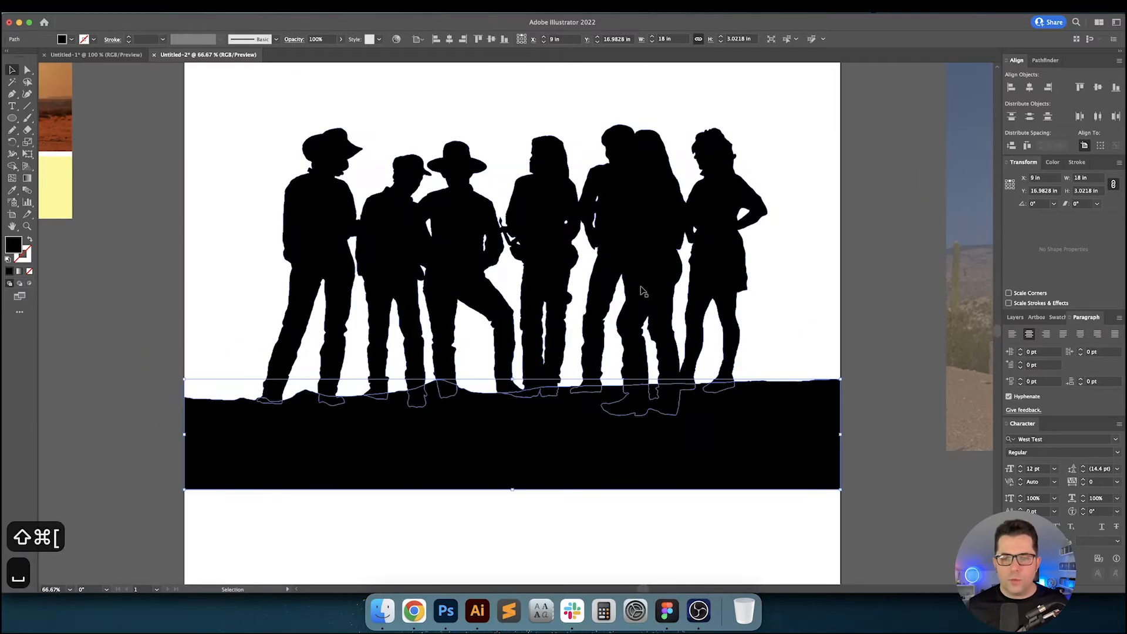
# Step: Fill the people silhouettes with the darkest brown sampled from the desert palette
pyautogui.click(643, 292)
pyautogui.press('super+minus')
pyautogui.press('super+minus')
pyautogui.press('super+minus')
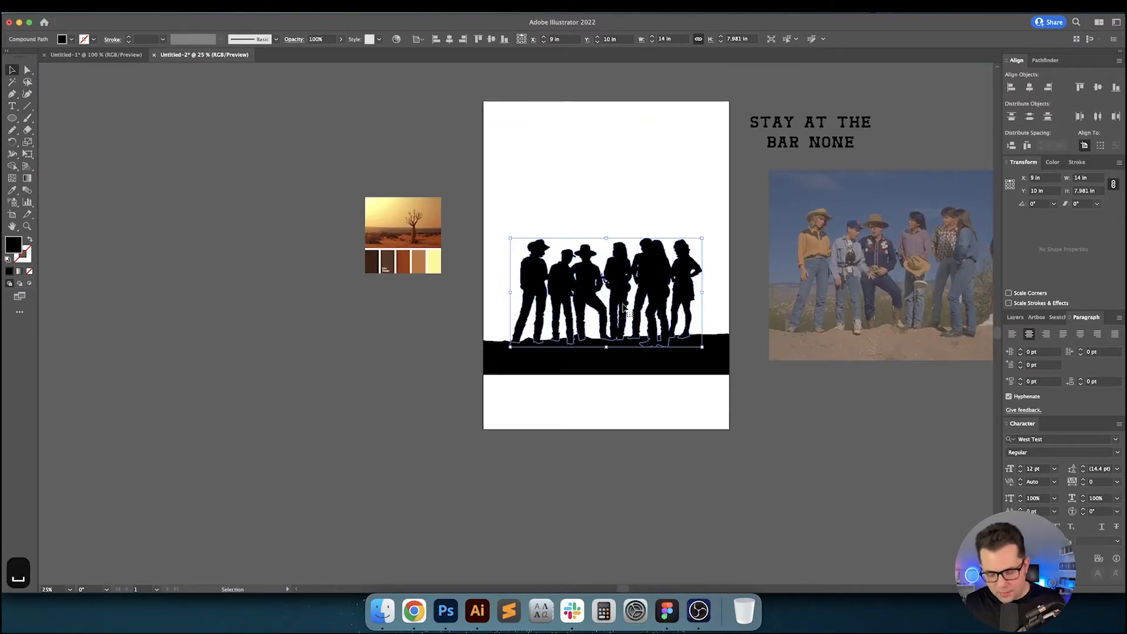
pyautogui.press('super+equal')
pyautogui.press('i')
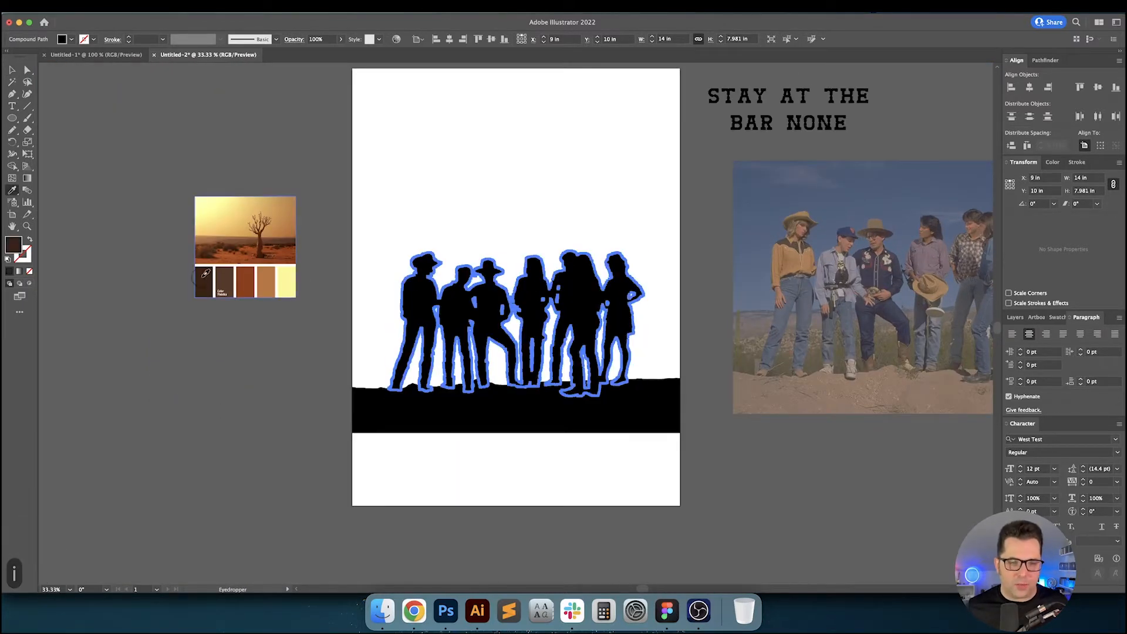
pyautogui.click(205, 273)
# Step: Try filling the ground shape with the second dark brown from the desert palette
pyautogui.press('v')
pyautogui.press('v')
pyautogui.press('v')
pyautogui.click(393, 421)
pyautogui.press('i')
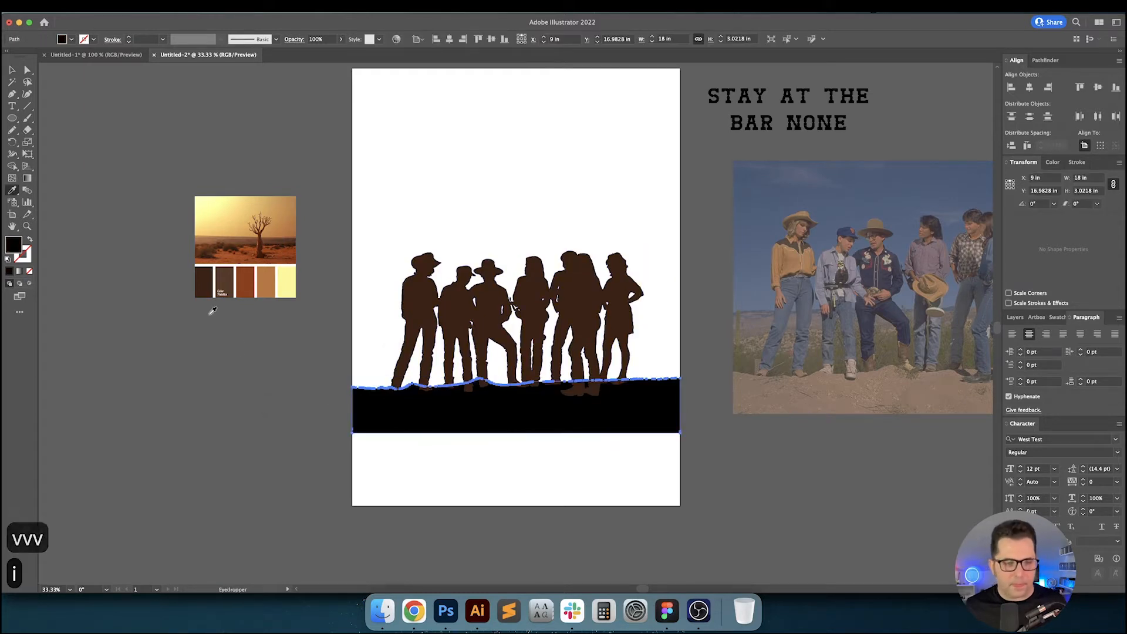
pyautogui.click(224, 280)
pyautogui.press('v')
pyautogui.press('v')
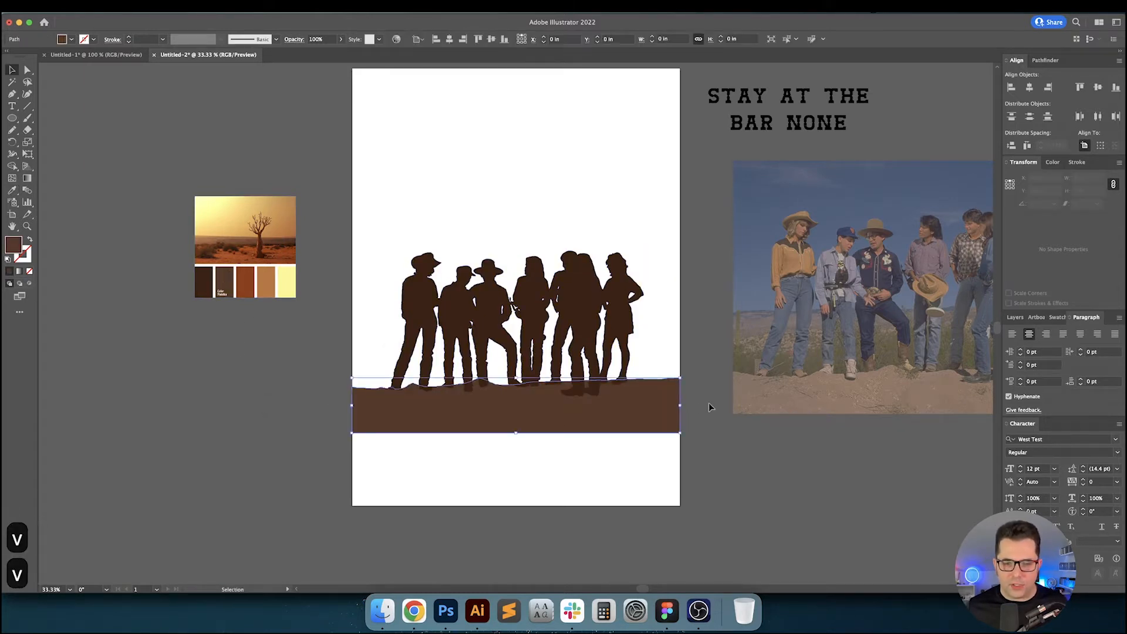
# Step: Fill the ground shape with the rust red-brown sampled from the desert palette
pyautogui.click(692, 403)
pyautogui.click(659, 405)
pyautogui.press('i')
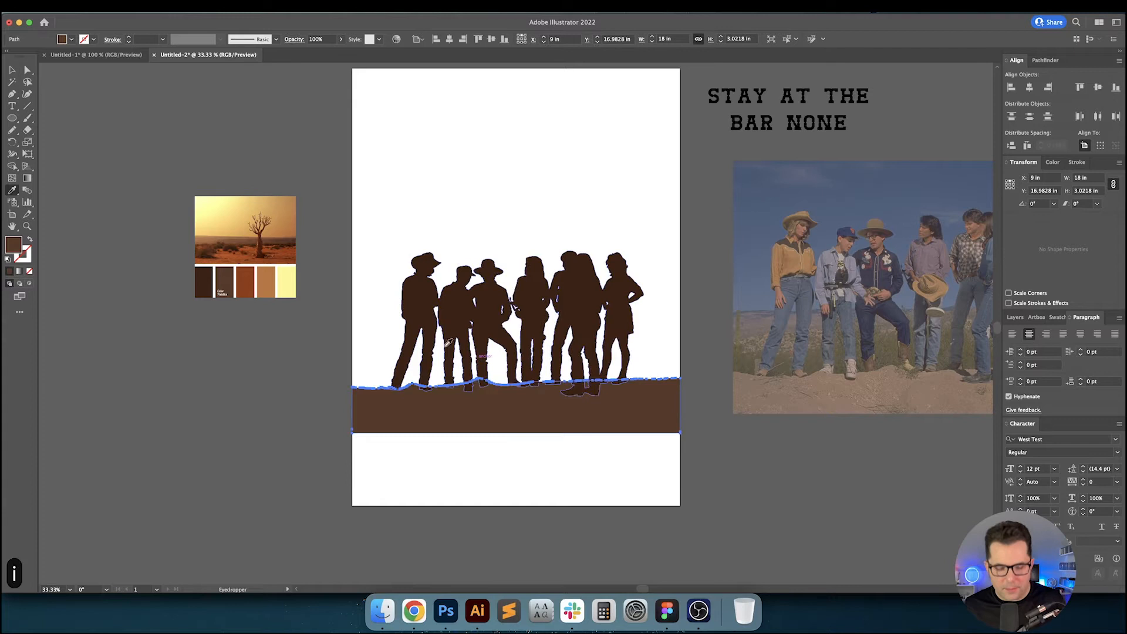
pyautogui.click(245, 276)
pyautogui.press('v')
pyautogui.click(279, 385)
pyautogui.press('space')
pyautogui.moveTo(285, 392); pyautogui.dragTo(281, 409)
pyautogui.press('v')
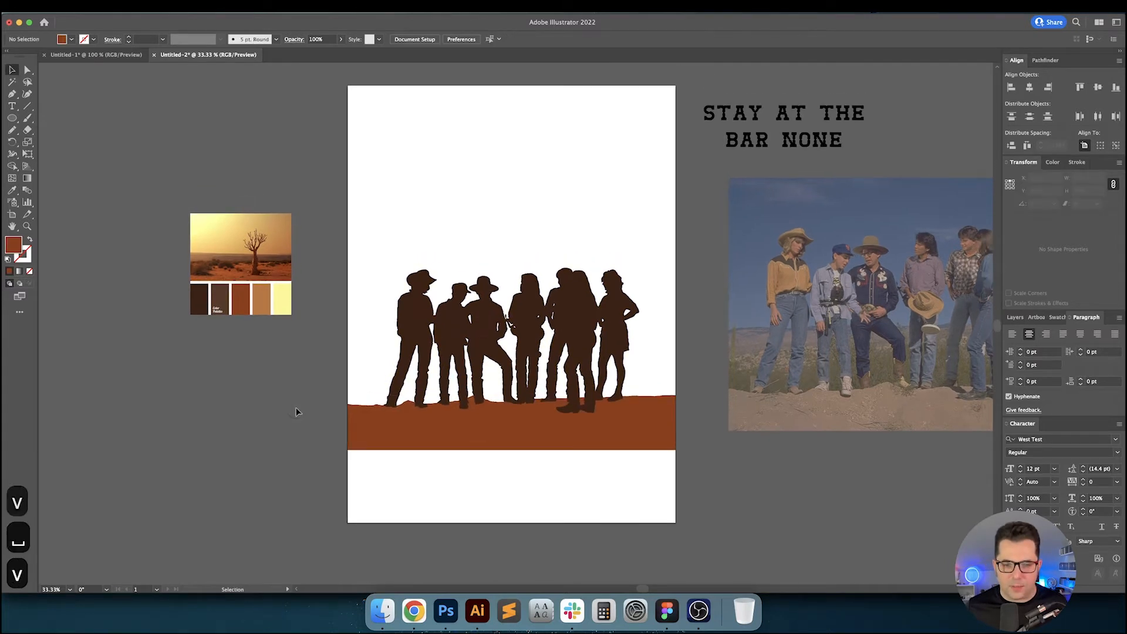
pyautogui.press('v')
# Step: Draw a rust-filled rectangle covering the whole artboard, about 18 by 24.1 in
pyautogui.press('m')
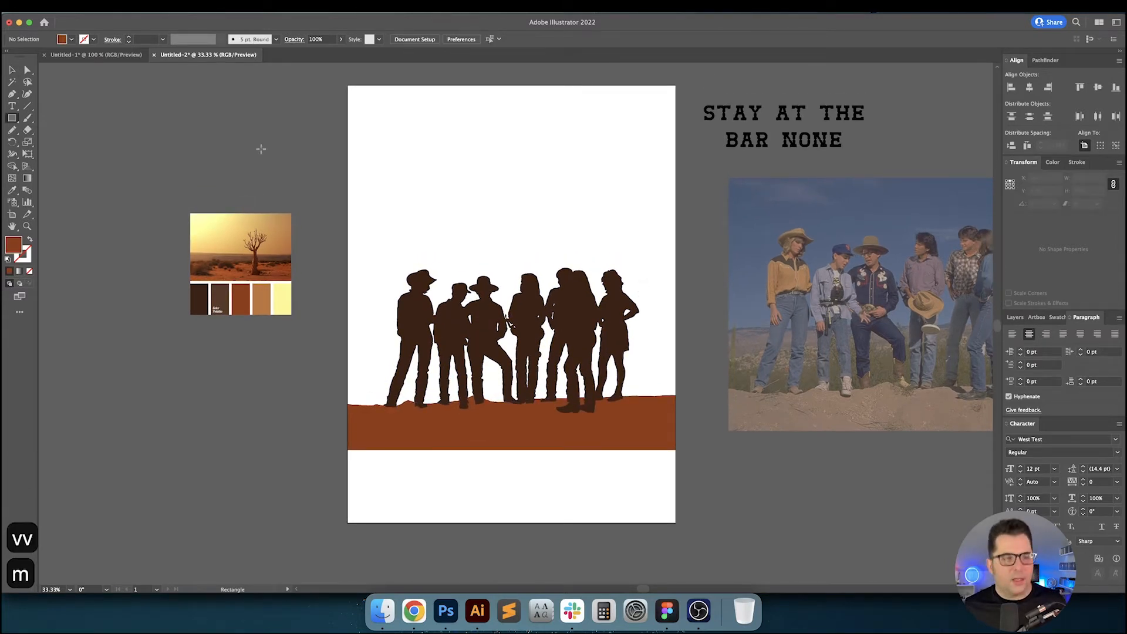
pyautogui.moveTo(348, 86); pyautogui.dragTo(675, 524)
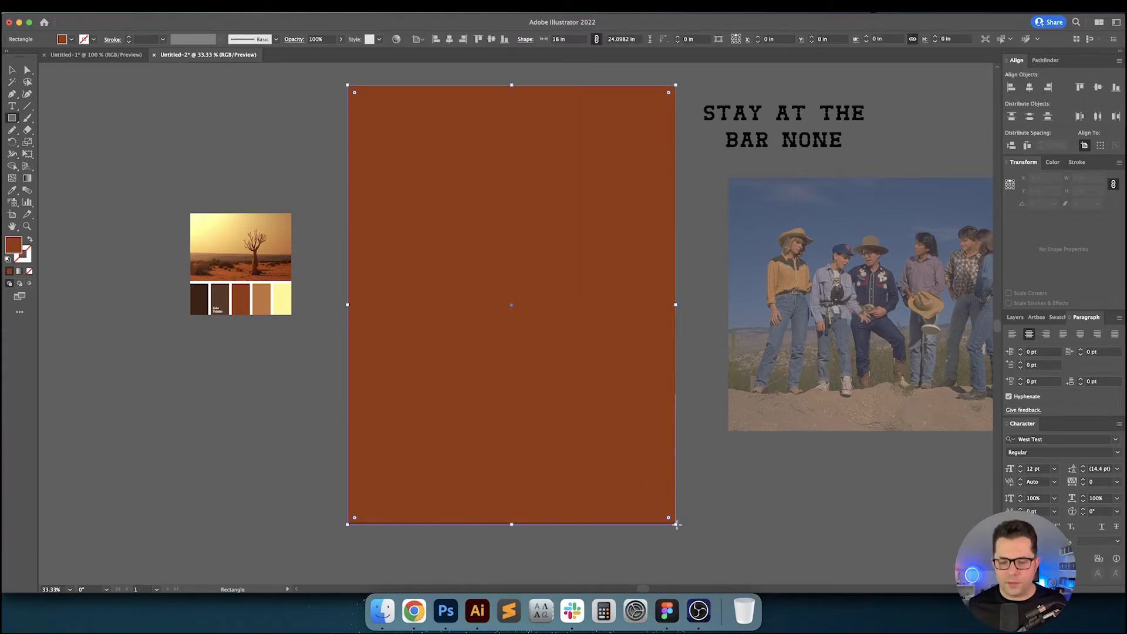
pyautogui.press('v')
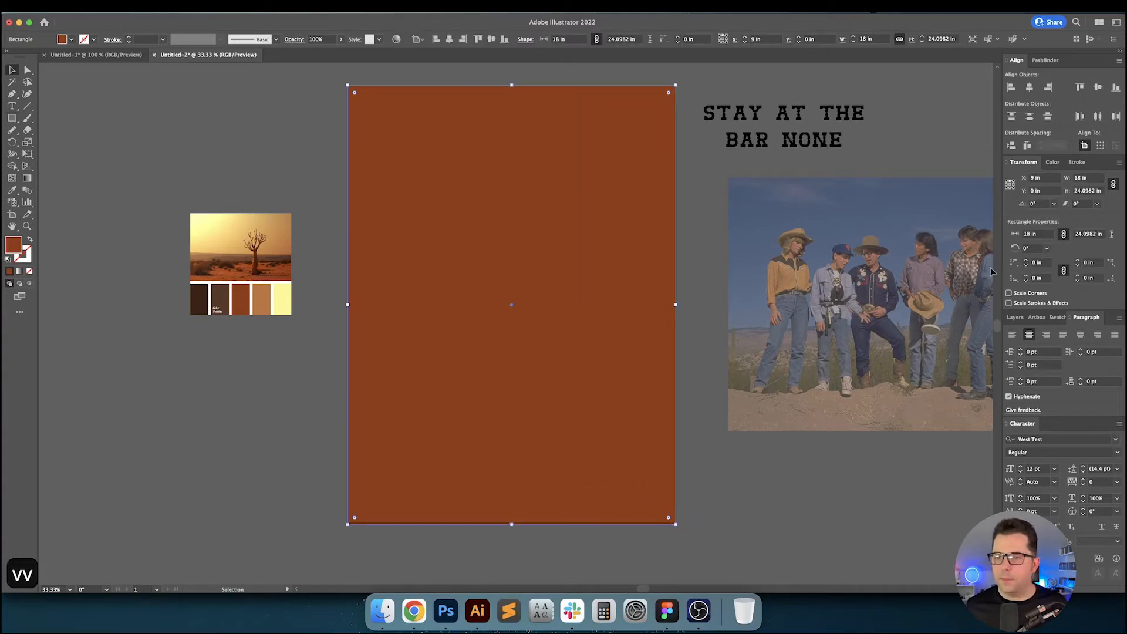
# Step: Set the background rectangle's reference point to its centre and its size to 18 in wide by 24 in high
pyautogui.click(1007, 188)
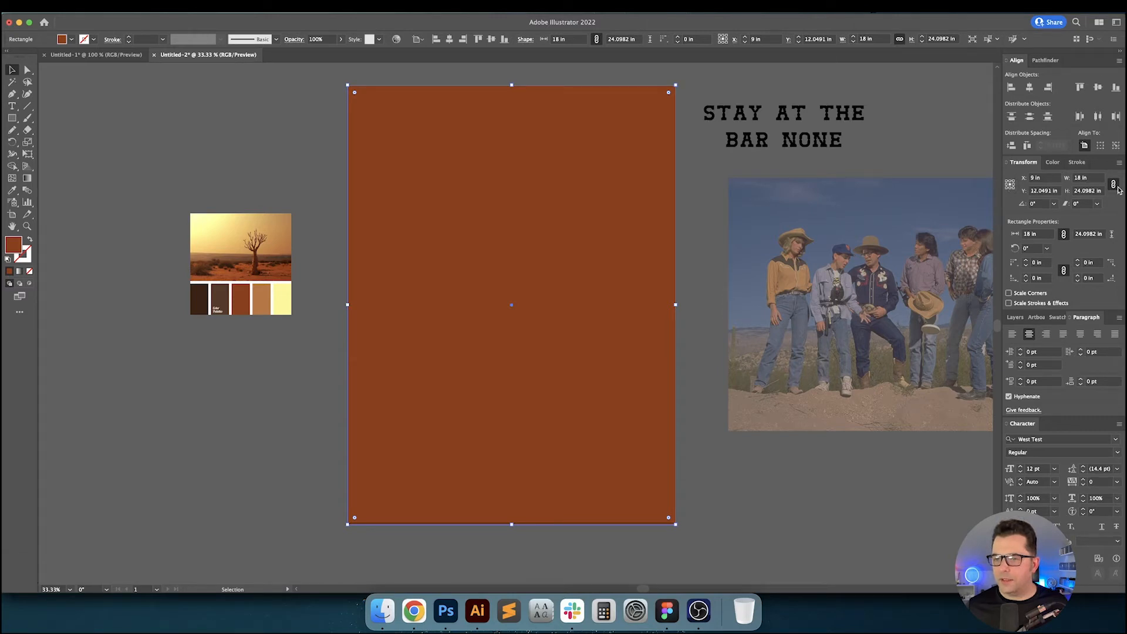
pyautogui.click(1112, 185)
pyautogui.click(1092, 191)
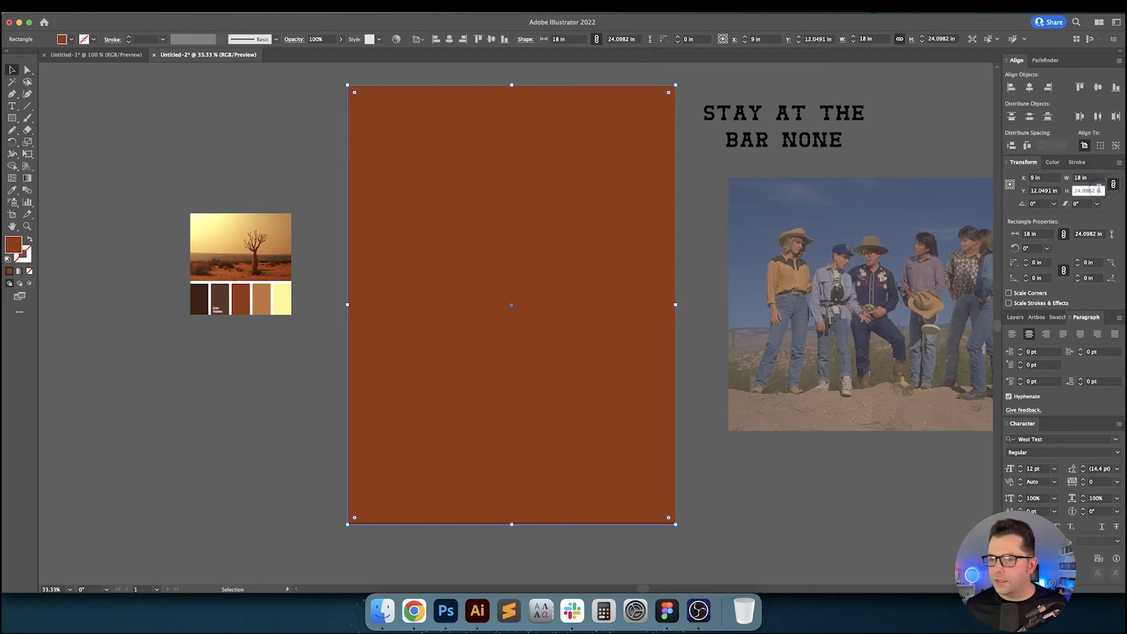
pyautogui.hotkey('shift', 'Down')
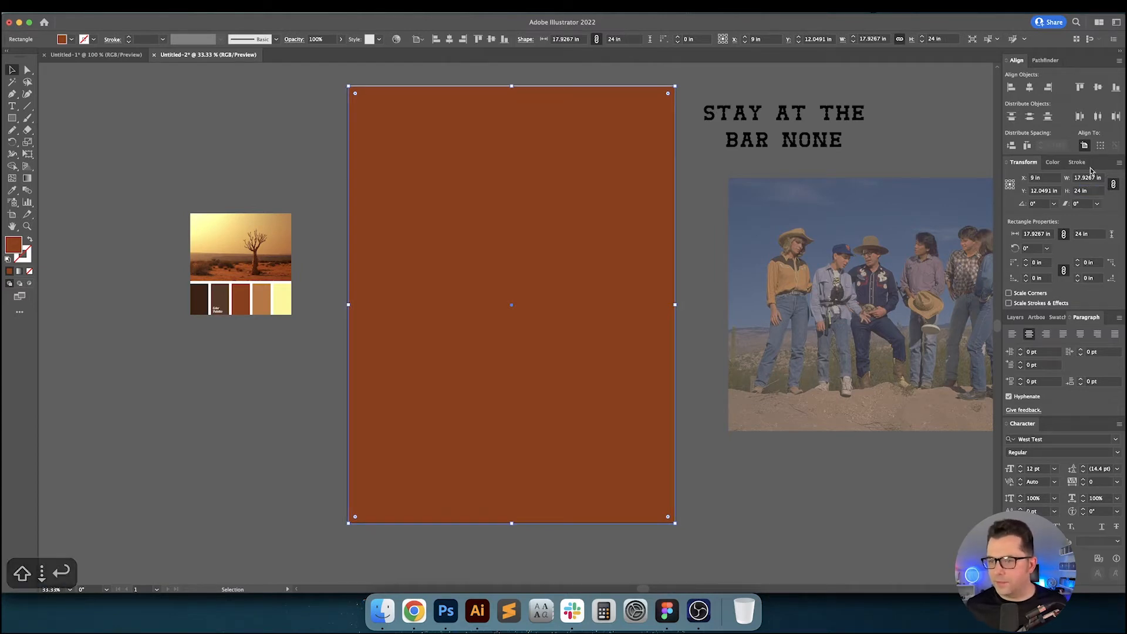
pyautogui.hotkey('shift', 'Up')
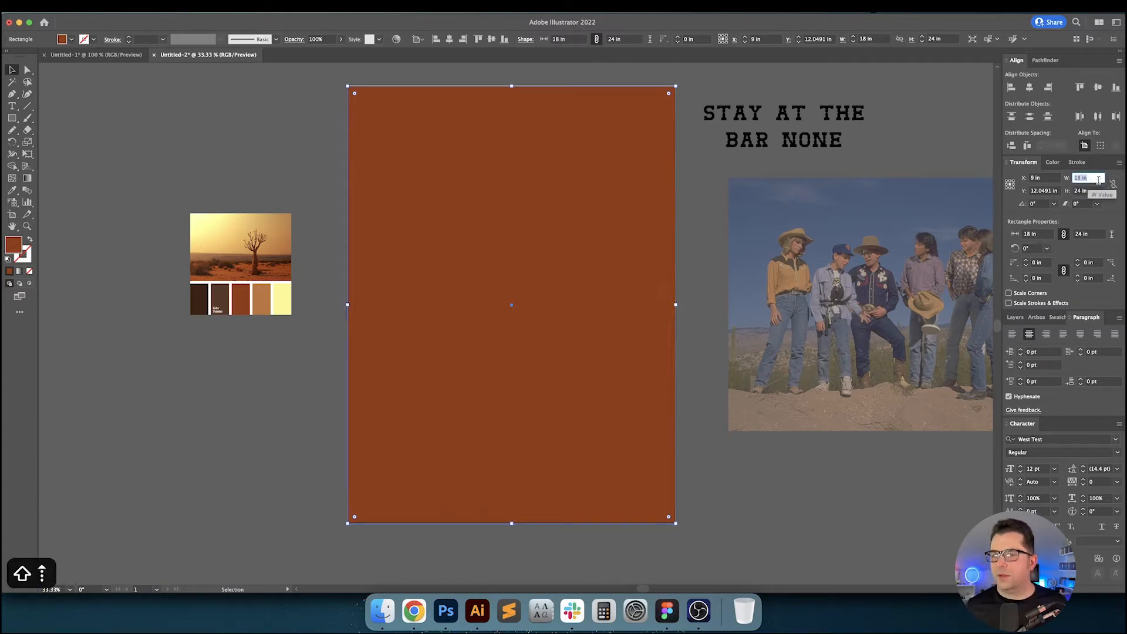
pyautogui.press('Return')
# Step: Set the background rectangle's Y position to 12 in so it sits exactly on the artboard
pyautogui.click(1045, 191)
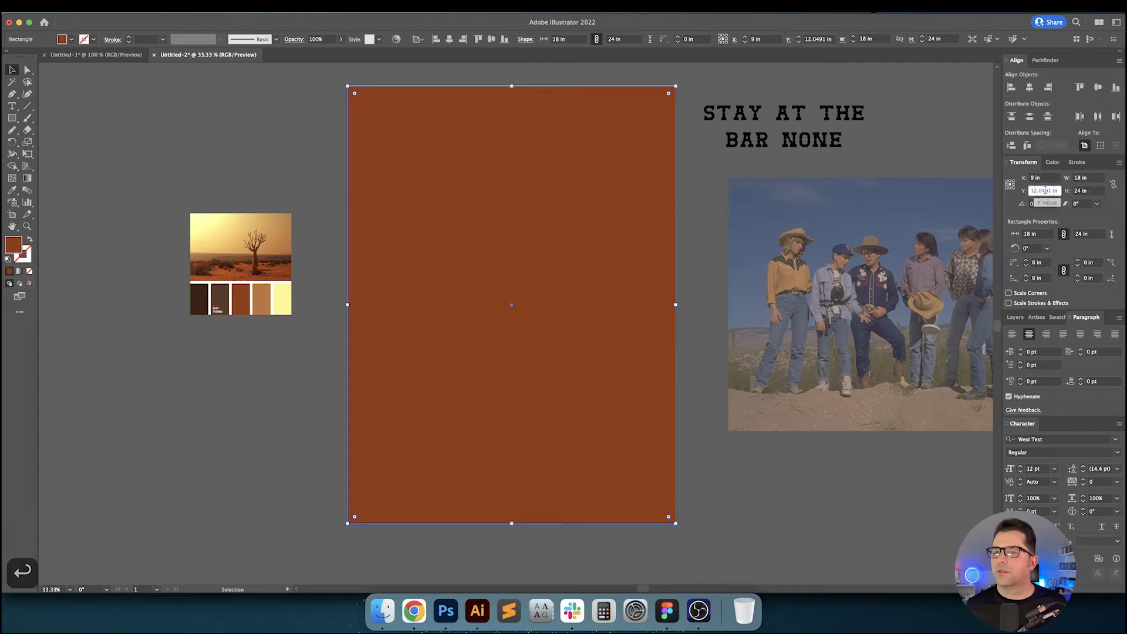
pyautogui.hotkey('shift', 'Down')
pyautogui.press('Return')
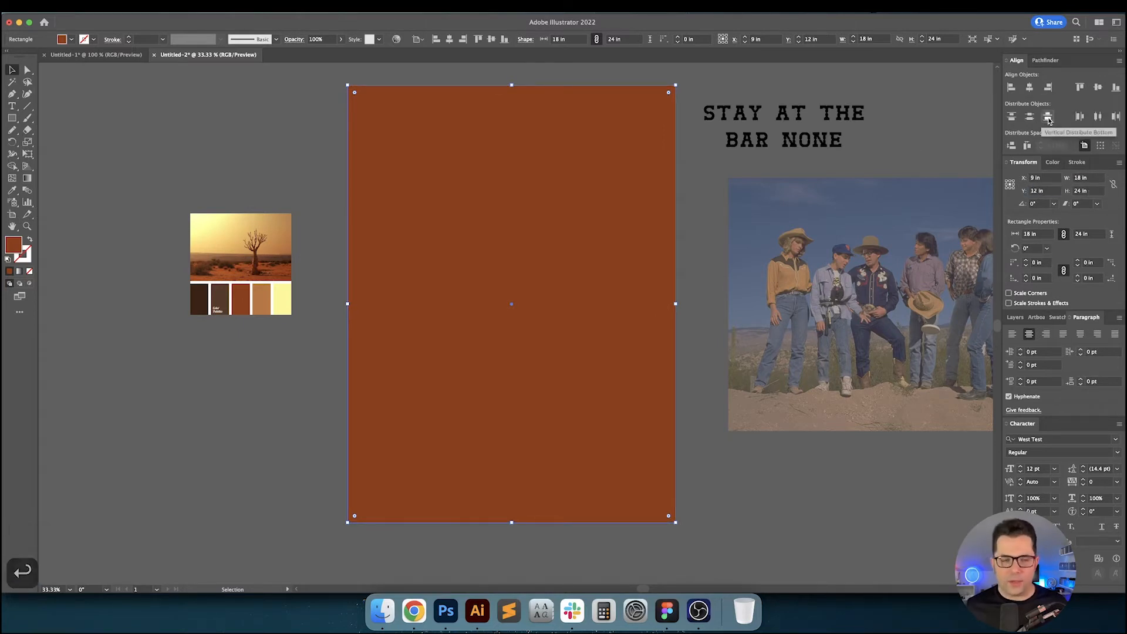
# Step: Fill the background rectangle with the pale yellow sampled from the desert palette and send it to the back
pyautogui.press('v')
pyautogui.press('i')
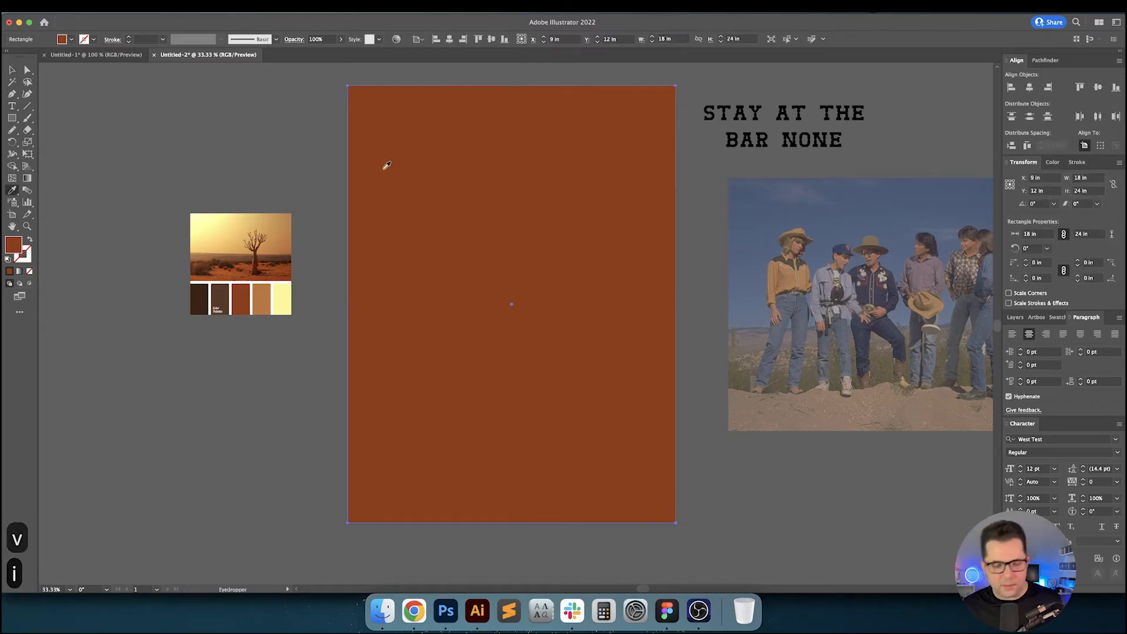
pyautogui.click(278, 293)
pyautogui.press('v')
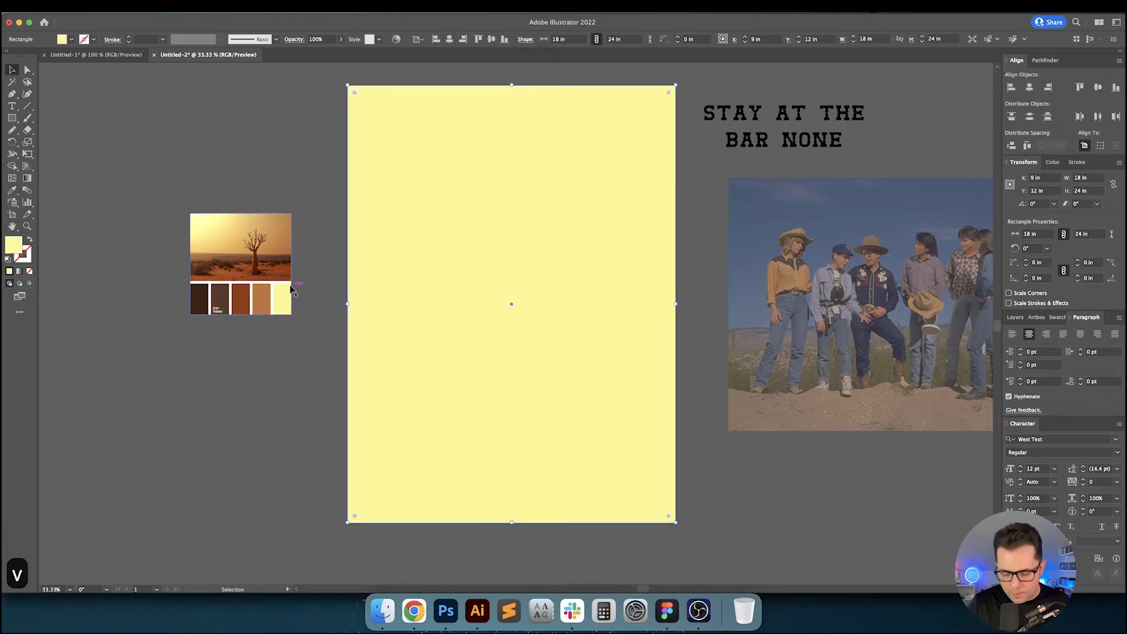
pyautogui.press('shift+super+[')
pyautogui.press('v')
pyautogui.press('v')
pyautogui.click(320, 249)
pyautogui.press('v')
pyautogui.press('v')
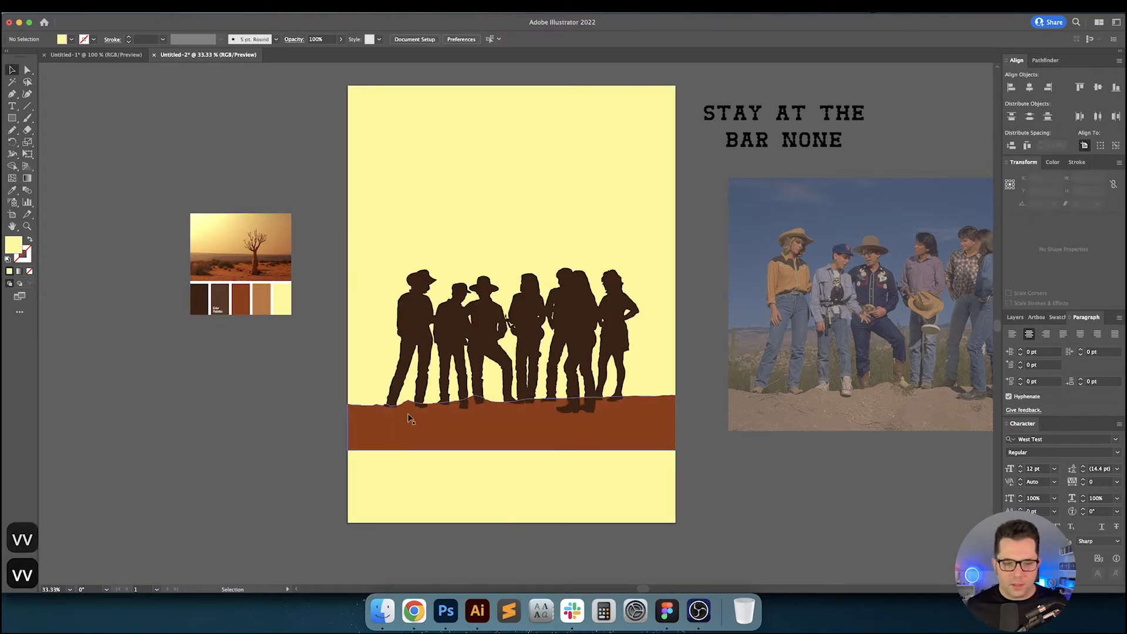
# Step: Extend the rust ground shape by moving its two lower corner points down to the artboard's bottom edge
pyautogui.scroll(-2, 409, 417)
pyautogui.press('super+equal')
pyautogui.press('super+equal')
pyautogui.press('space')
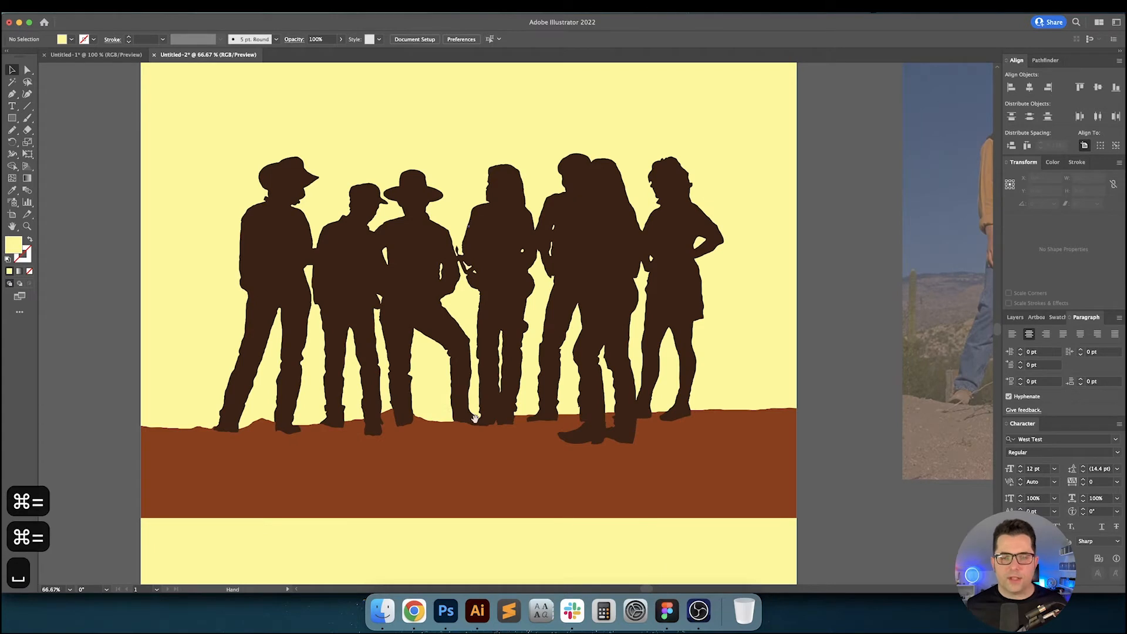
pyautogui.moveTo(474, 418); pyautogui.dragTo(484, 311)
pyautogui.press('a')
pyautogui.click(713, 382)
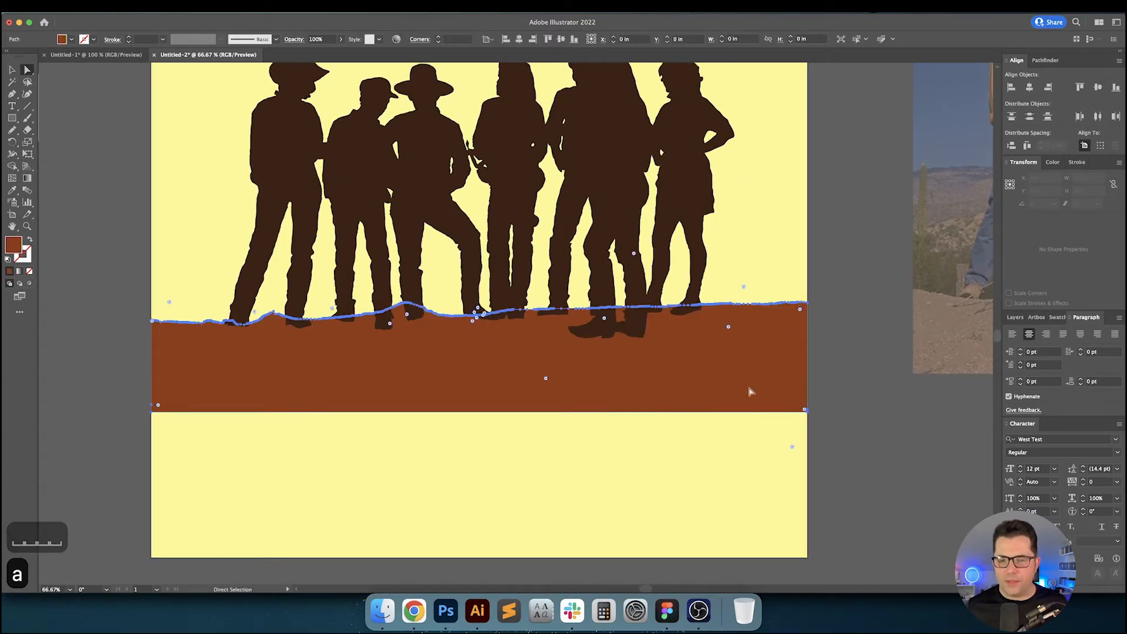
pyautogui.press('a')
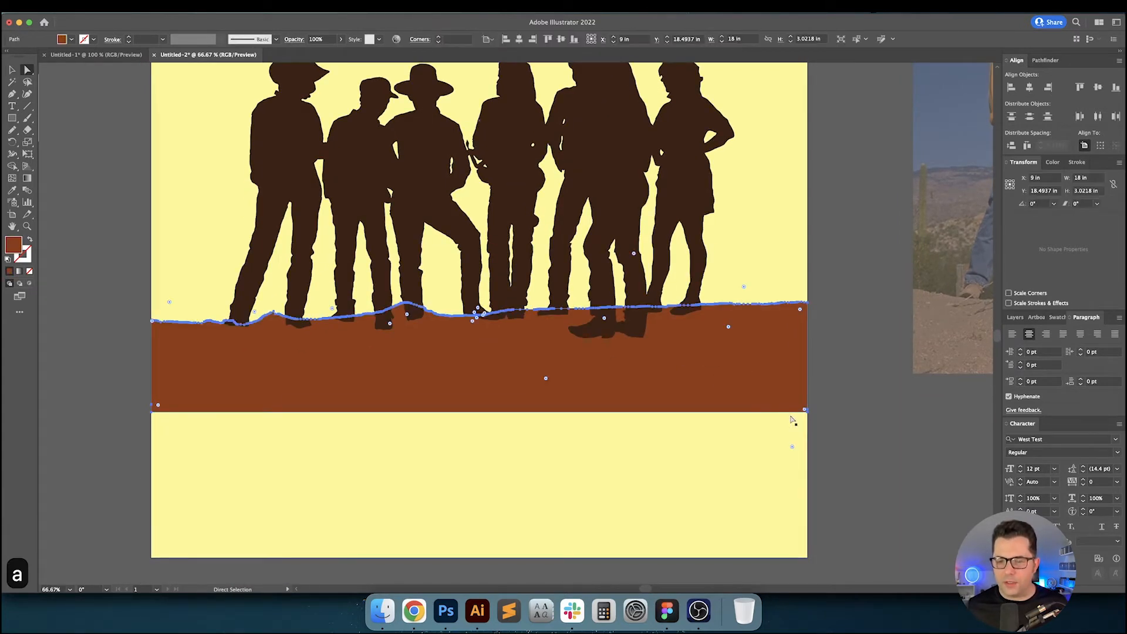
pyautogui.click(151, 412)
pyautogui.keyDown('shift'); pyautogui.click(806, 413); pyautogui.keyUp('shift')
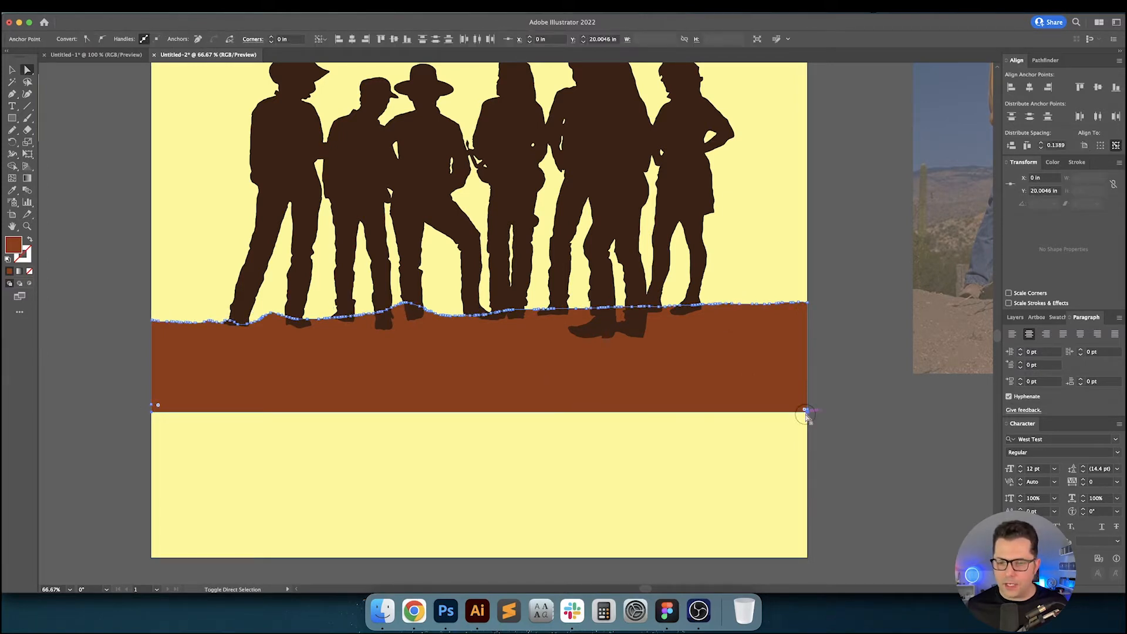
pyautogui.moveTo(806, 413); pyautogui.dragTo(801, 558)
pyautogui.click(861, 477)
pyautogui.press('v')
pyautogui.press('v')
pyautogui.press('v')
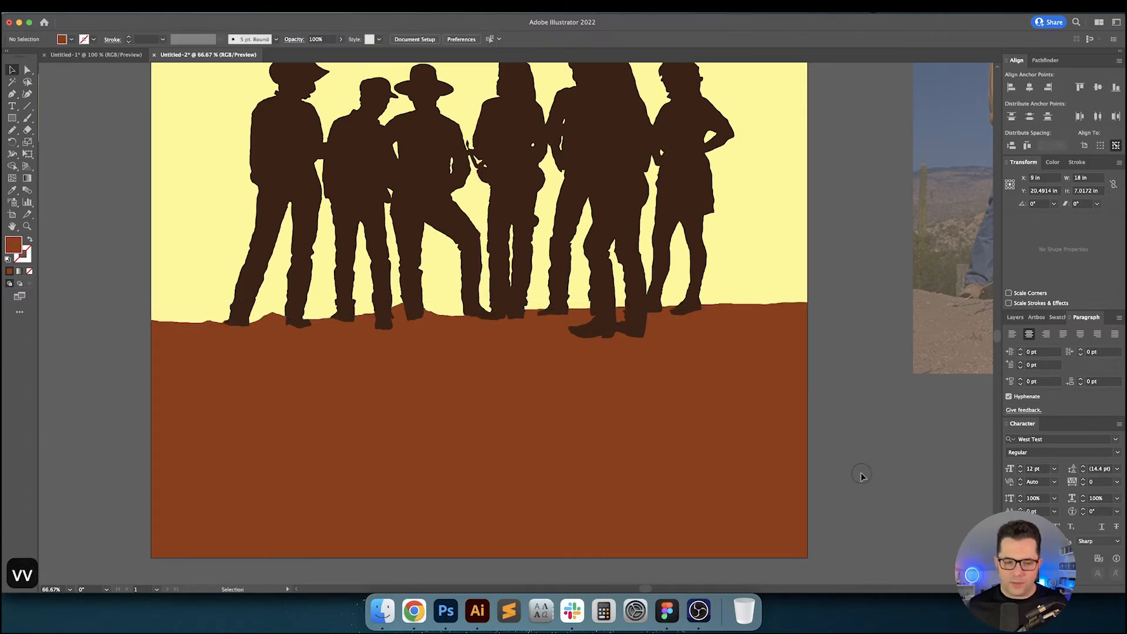
# Step: Draw a rust-filled circle about 4.5 in across in the sky above the people silhouettes
pyautogui.press('super+0')
pyautogui.press('v')
pyautogui.press('v')
pyautogui.press('v')
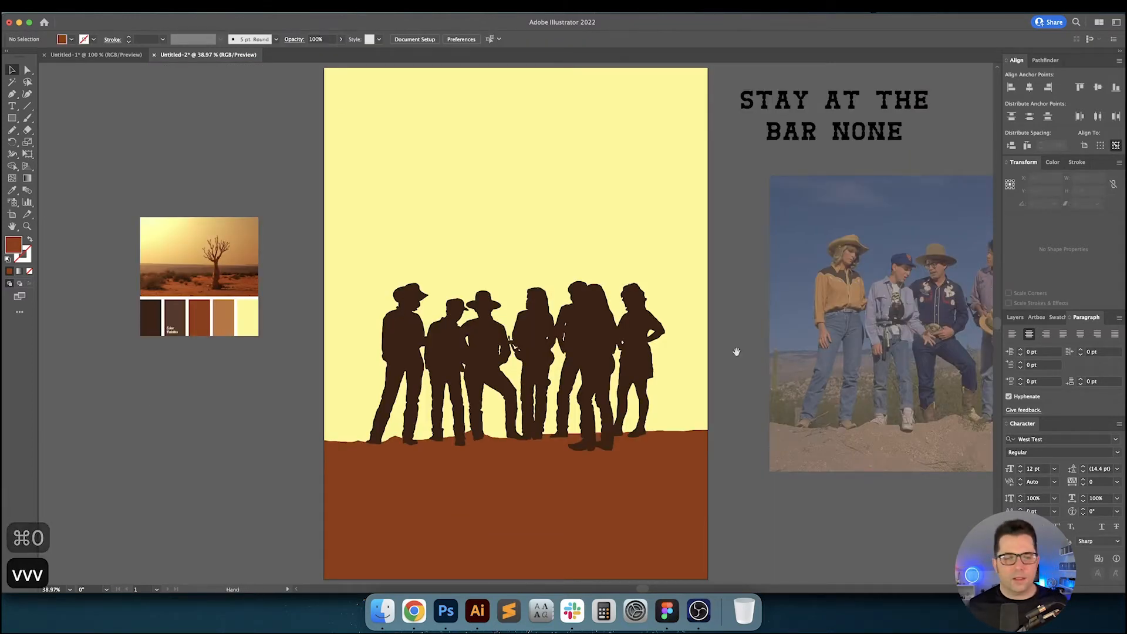
pyautogui.press('space')
pyautogui.moveTo(734, 348); pyautogui.dragTo(758, 378)
pyautogui.moveTo(12, 122); pyautogui.dragTo(48, 141)
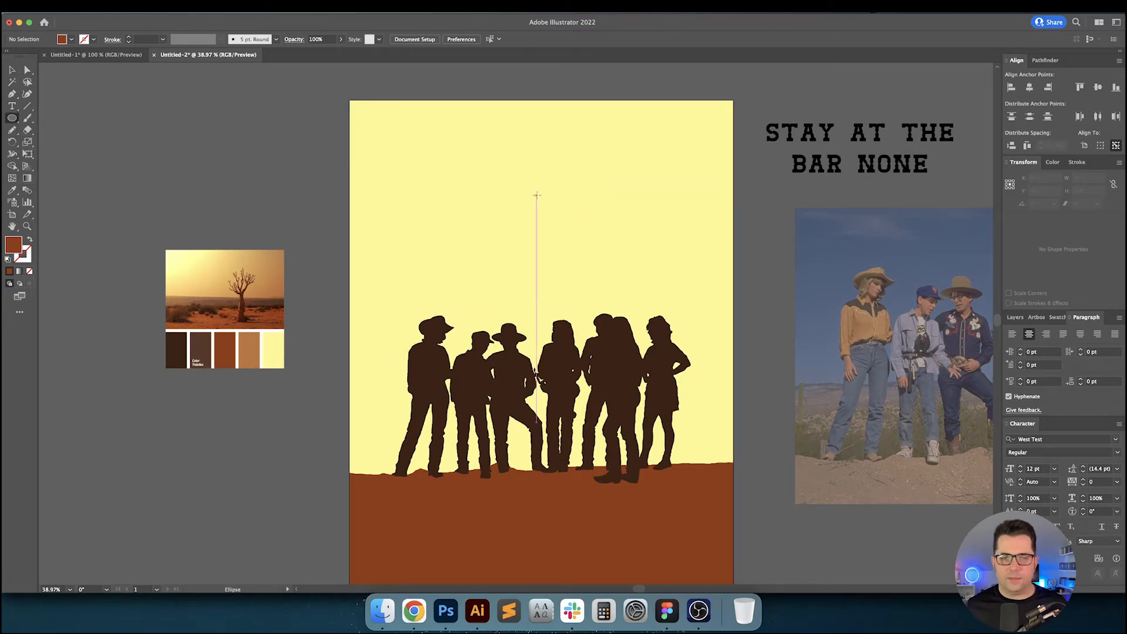
pyautogui.moveTo(537, 194); pyautogui.dragTo(585, 242)
pyautogui.press('v')
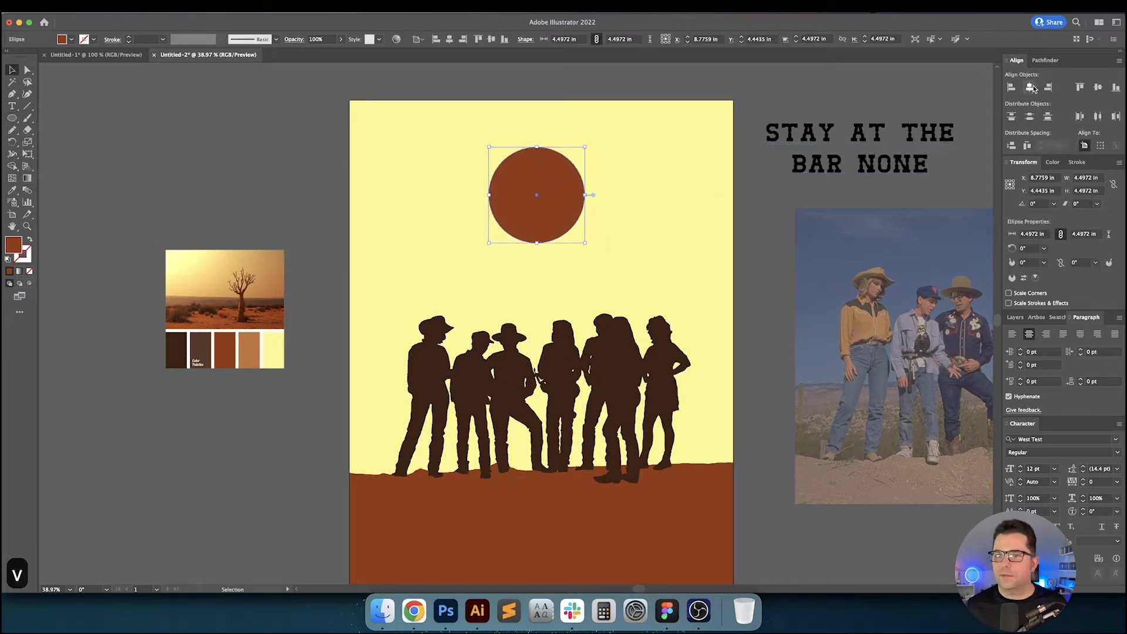
# Step: Centre the circle horizontally on the artboard and set its Y position to 2 in
pyautogui.click(1031, 87)
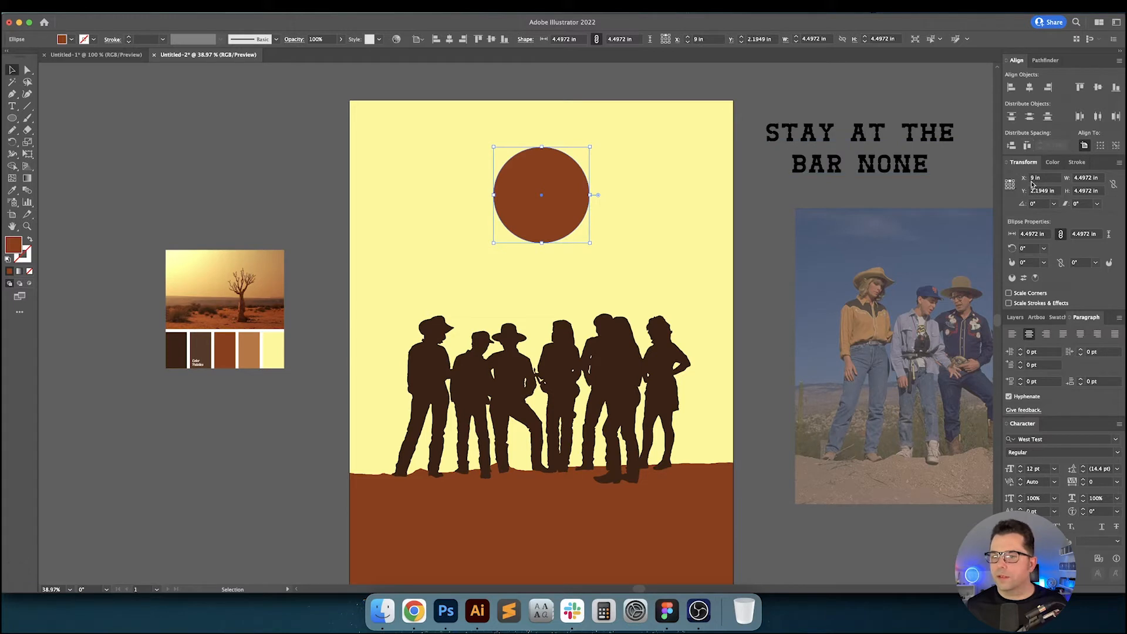
pyautogui.press('Tab')
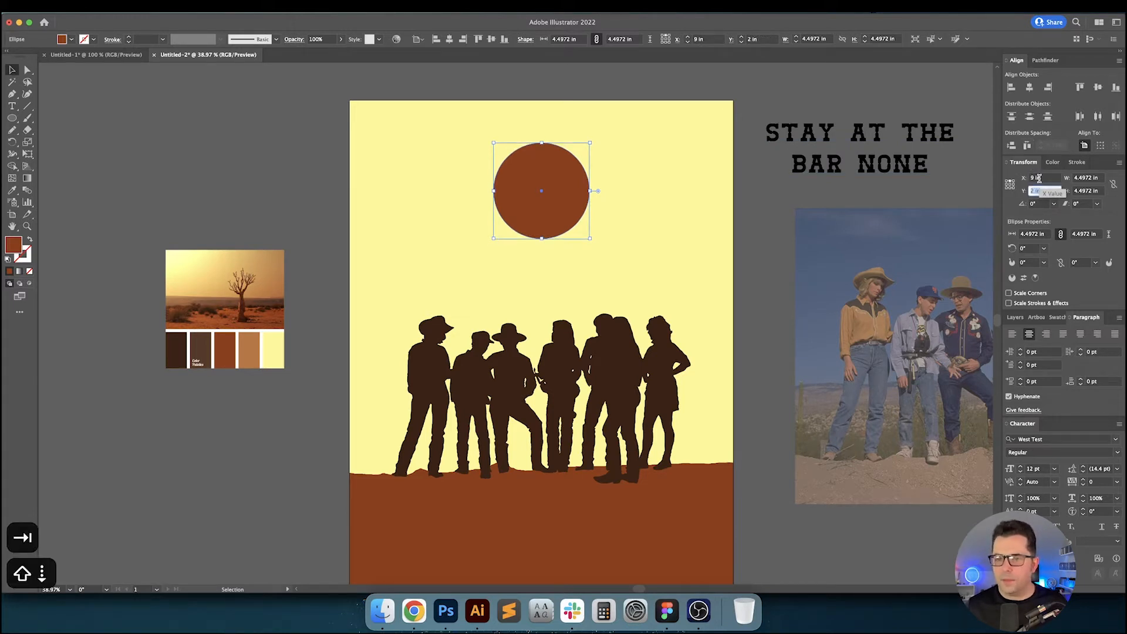
pyautogui.press('Return')
# Step: Lock the circle's proportions and set its size to 3 in
pyautogui.click(1113, 185)
pyautogui.click(1099, 191)
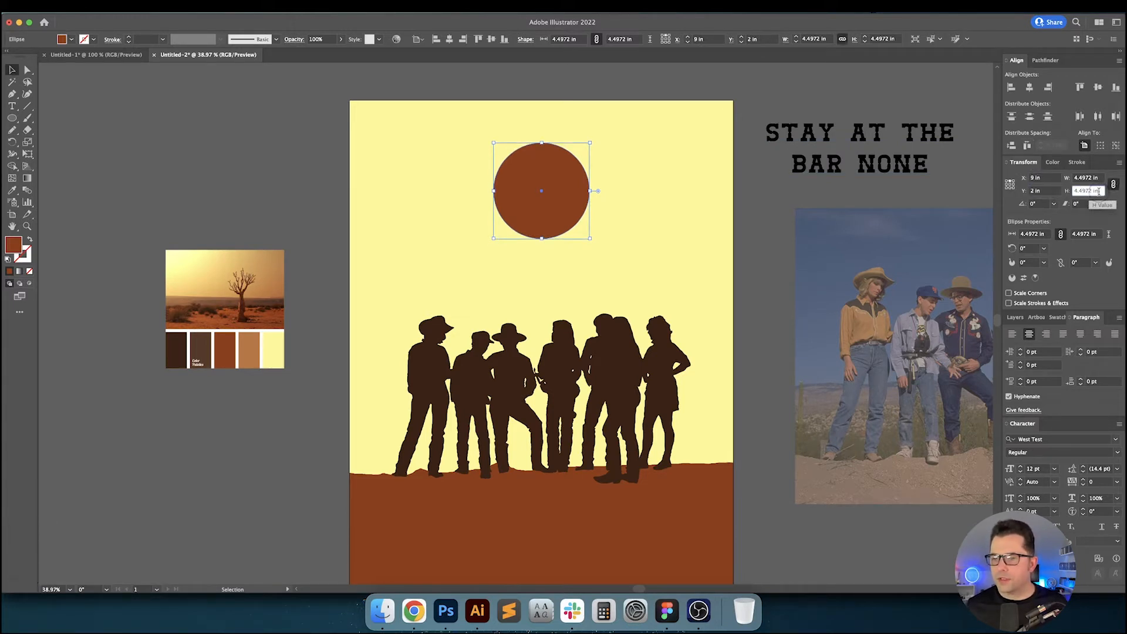
pyautogui.write('4')
pyautogui.press('Return')
pyautogui.hotkey('shift', 'Down')
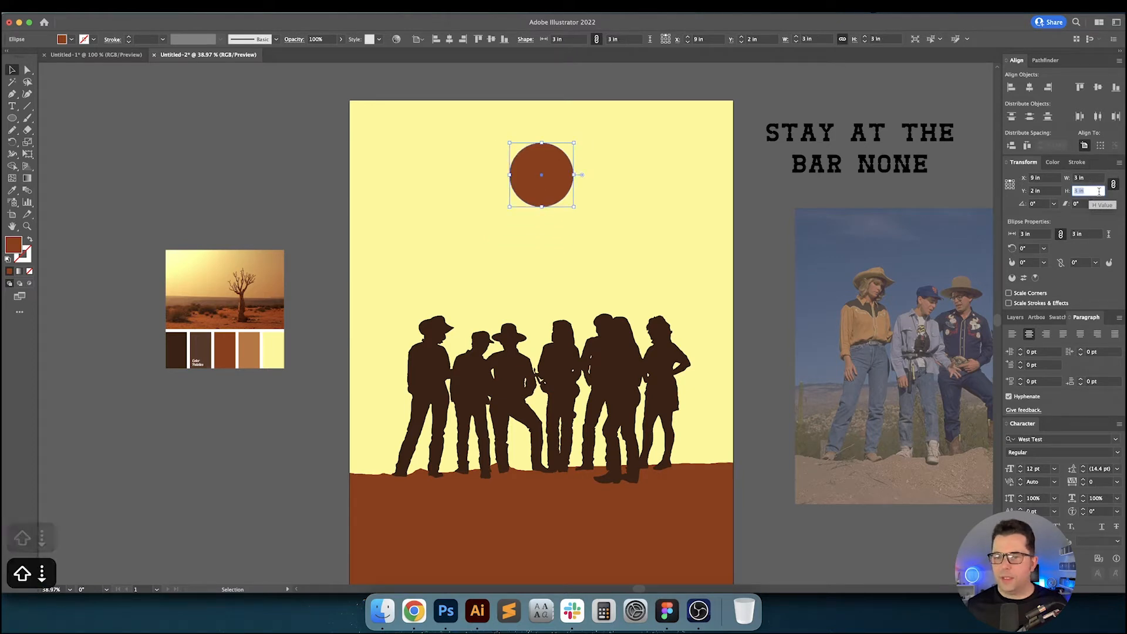
pyautogui.press('Return')
# Step: Move the "STAY AT THE BAR NONE" title onto the rust ground below the people silhouettes
pyautogui.click(783, 226)
pyautogui.press('space')
pyautogui.moveTo(782, 229); pyautogui.dragTo(778, 222)
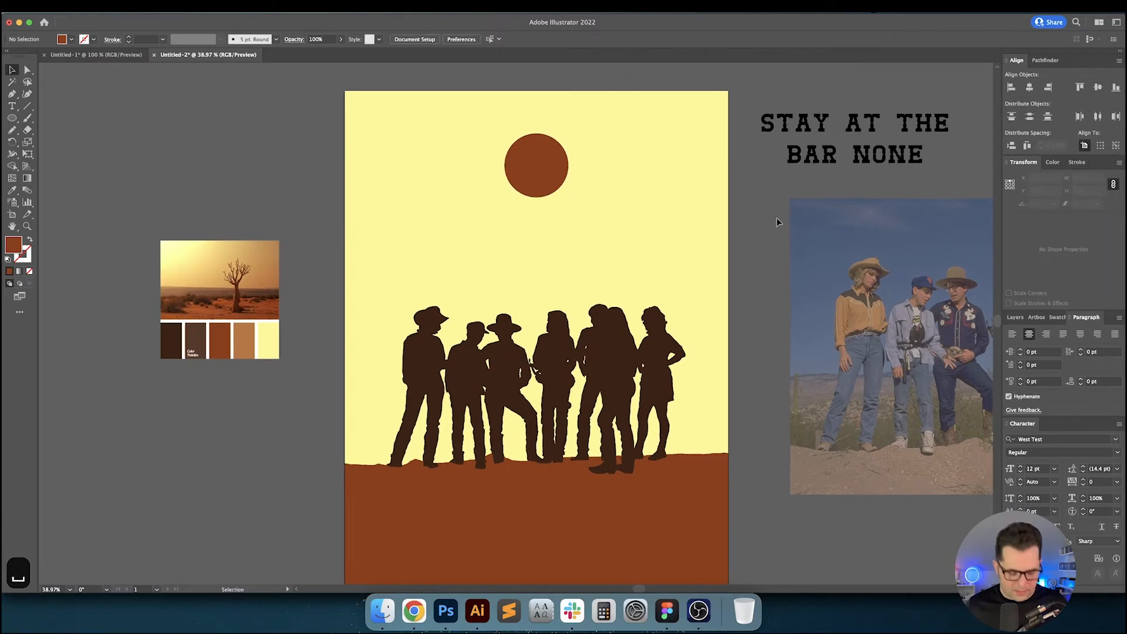
pyautogui.press('super+0')
pyautogui.press('super+minus')
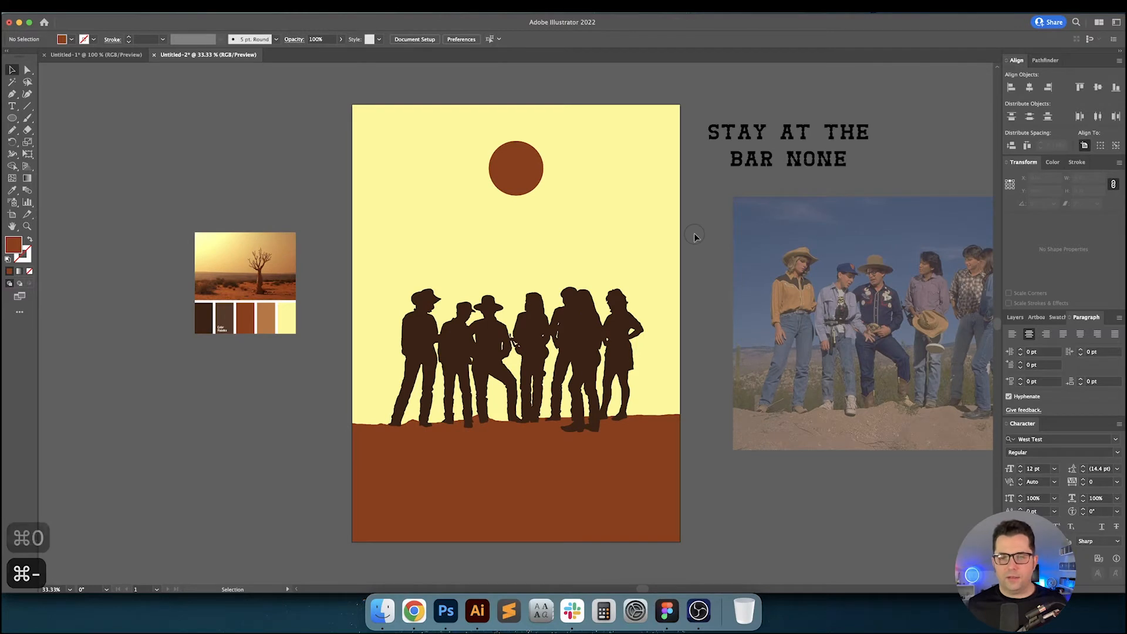
pyautogui.press('space')
pyautogui.moveTo(695, 234); pyautogui.dragTo(608, 238)
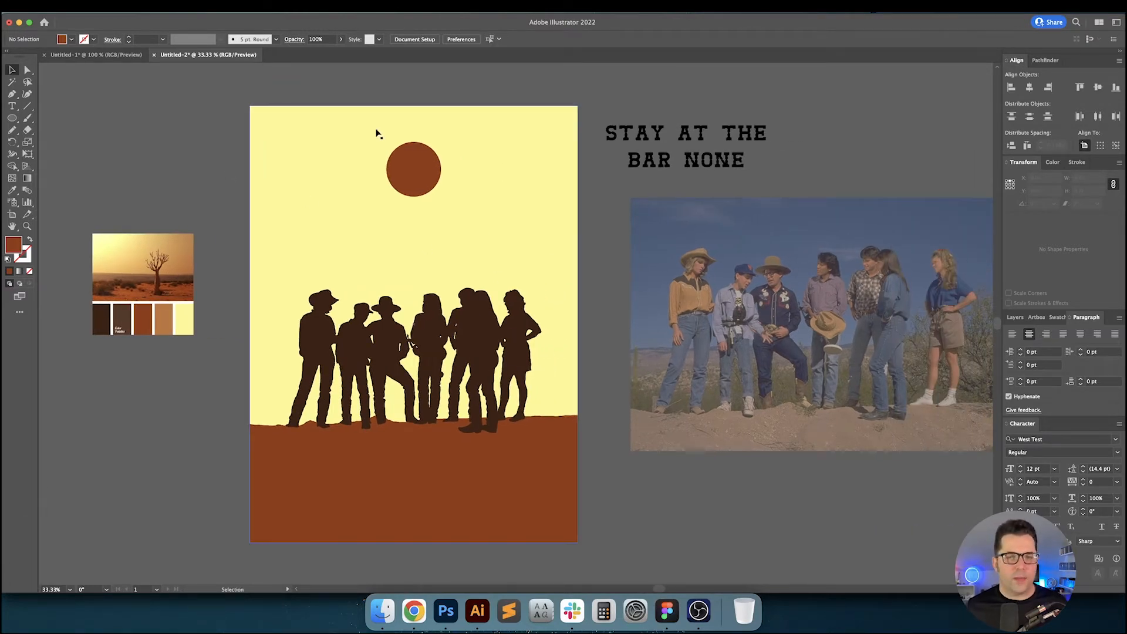
pyautogui.click(671, 136)
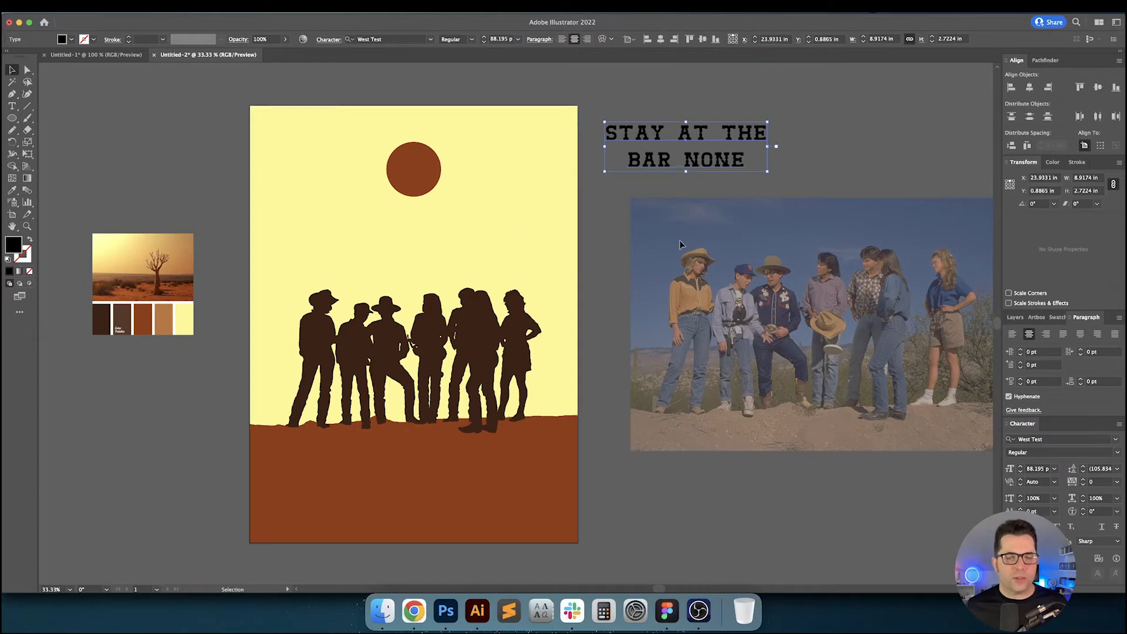
pyautogui.click(604, 301)
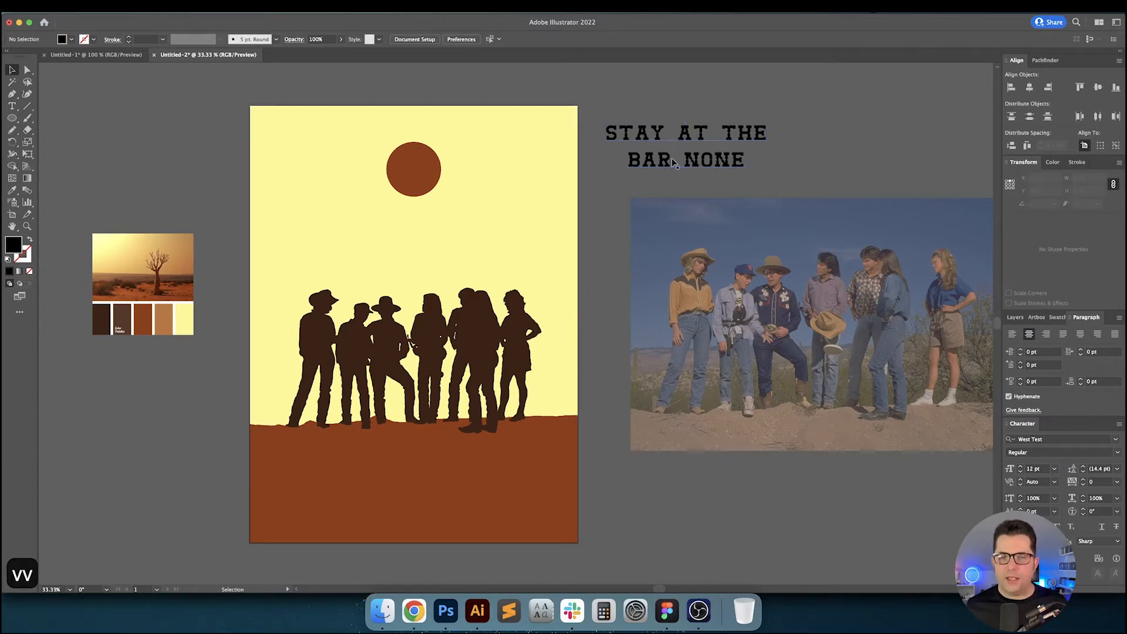
pyautogui.moveTo(675, 162); pyautogui.dragTo(398, 487)
pyautogui.press('space')
pyautogui.moveTo(641, 430); pyautogui.dragTo(672, 395)
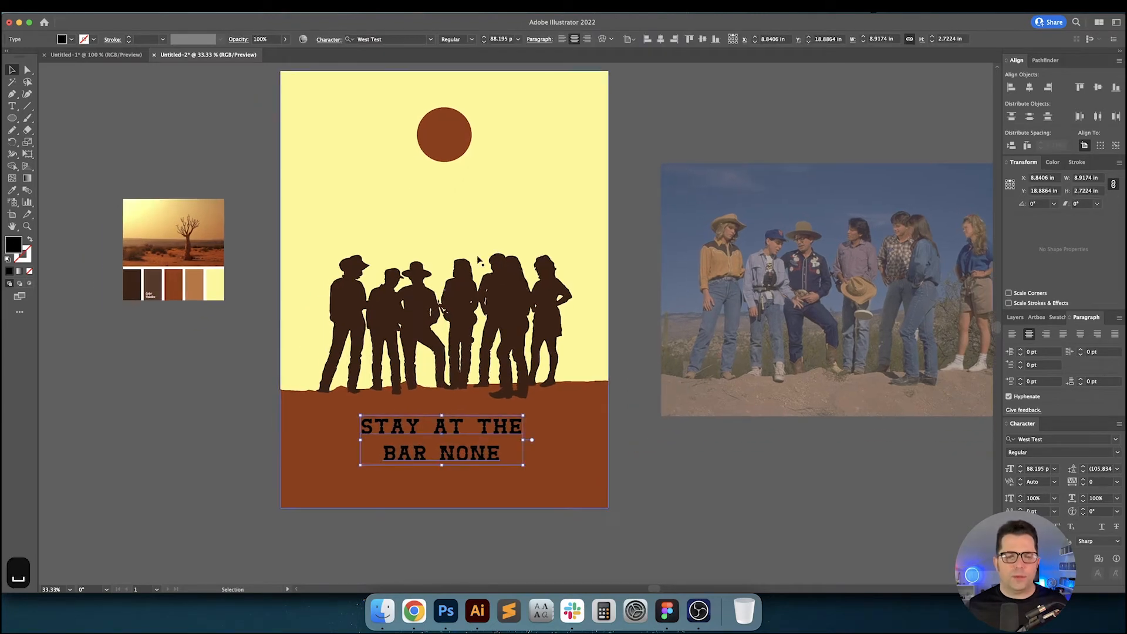
pyautogui.press('v')
pyautogui.click(522, 280)
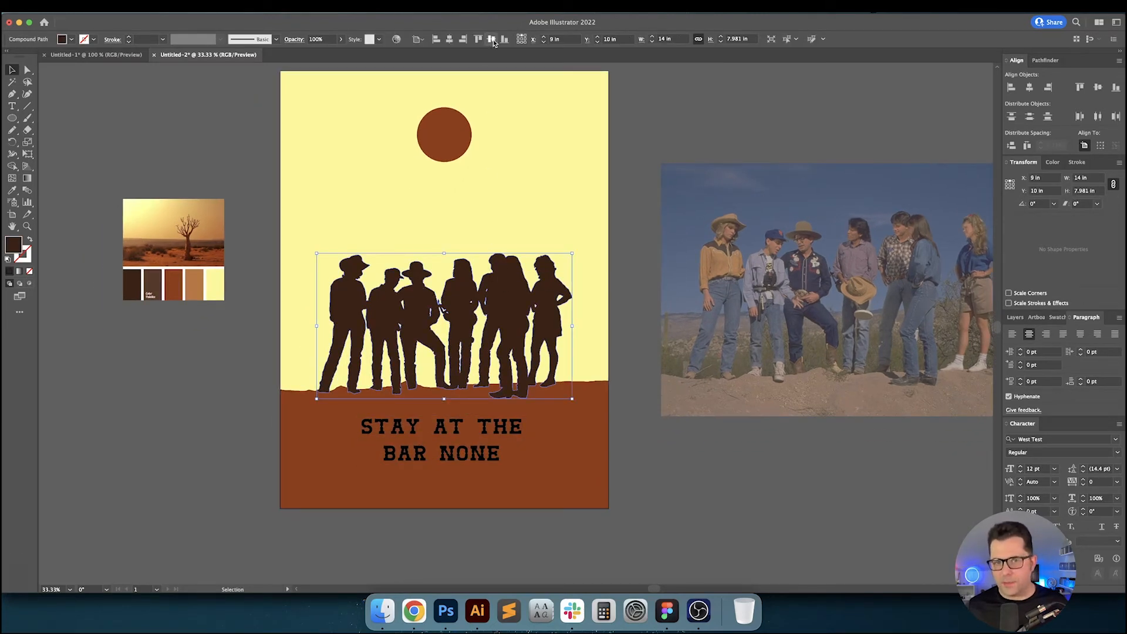
pyautogui.click(631, 219)
# Step: Move the "STAY AT THE BAR NONE" title off the ground into the empty canvas below the artboard
pyautogui.press('space')
pyautogui.moveTo(632, 219); pyautogui.dragTo(633, 89)
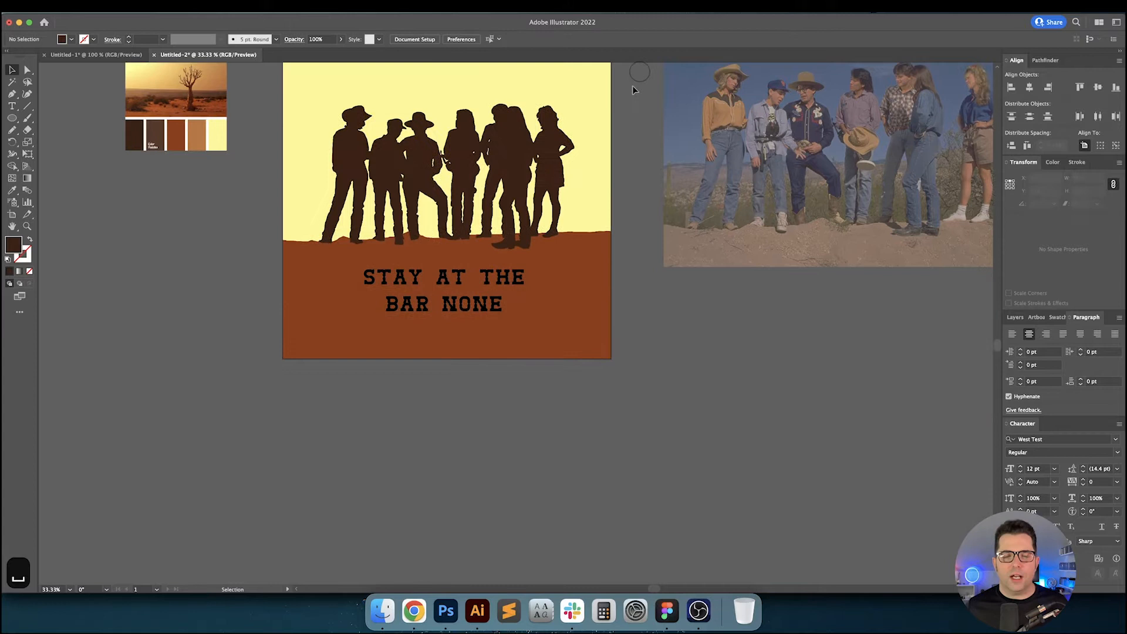
pyautogui.click(464, 307)
pyautogui.press('space')
pyautogui.moveTo(546, 331); pyautogui.dragTo(589, 212)
pyautogui.moveTo(524, 183); pyautogui.dragTo(587, 325)
pyautogui.scroll(2, 522, 385)
pyautogui.press('space')
# Step: Set the kerning of the whole "STAY AT THE BAR NONE" title to Optical
pyautogui.press('t')
pyautogui.doubleClick(543, 294)
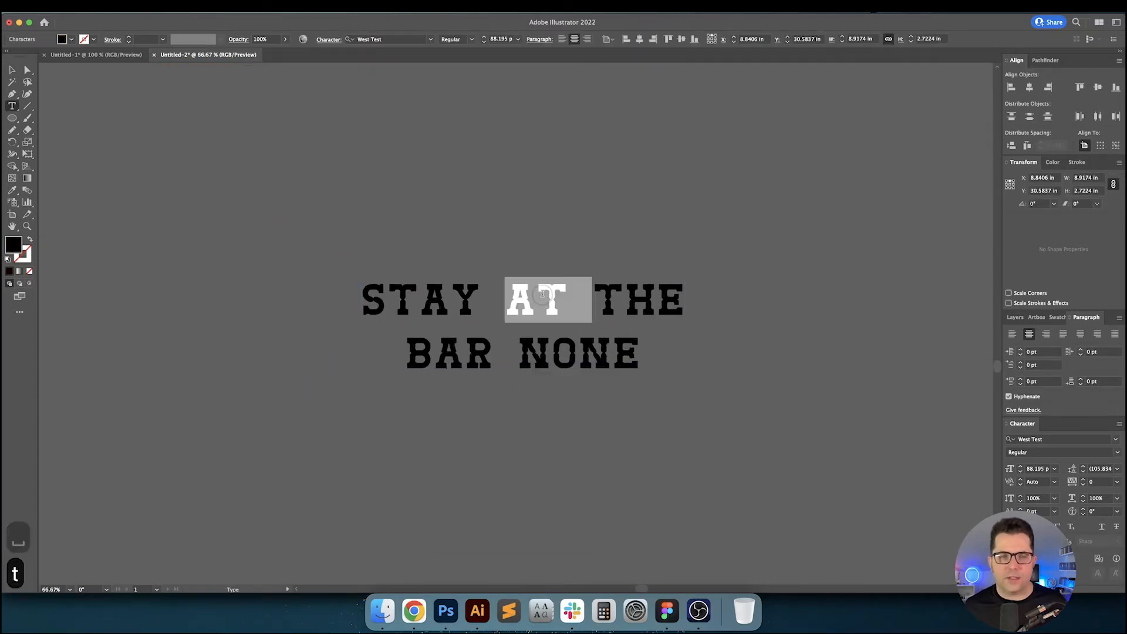
pyautogui.tripleClick(542, 293)
pyautogui.press('Escape')
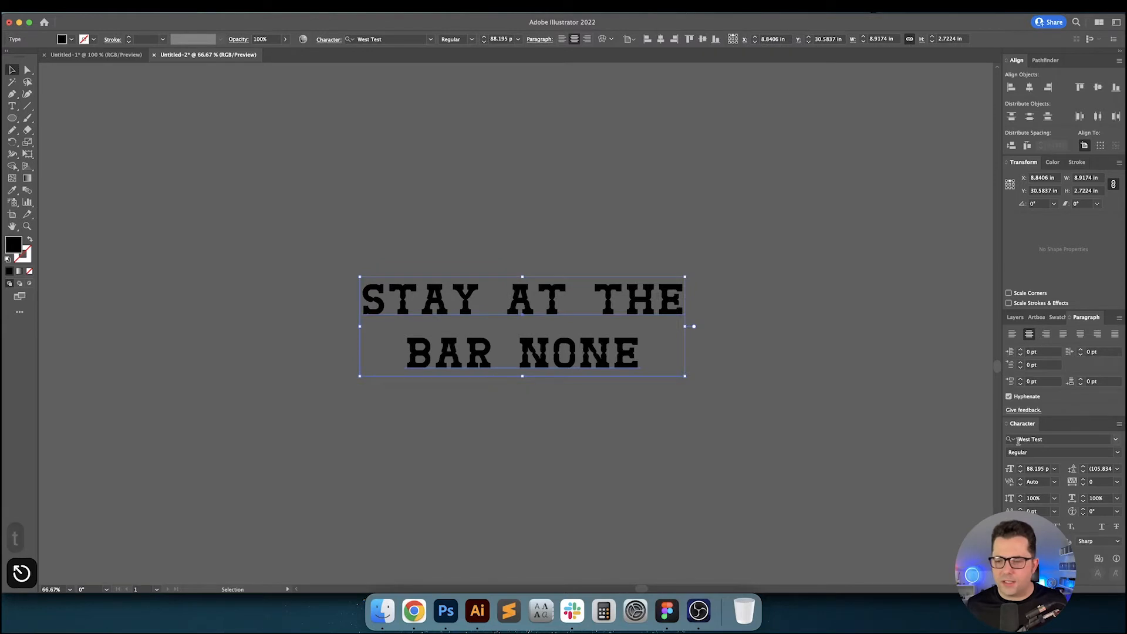
pyautogui.click(1052, 482)
pyautogui.click(996, 299)
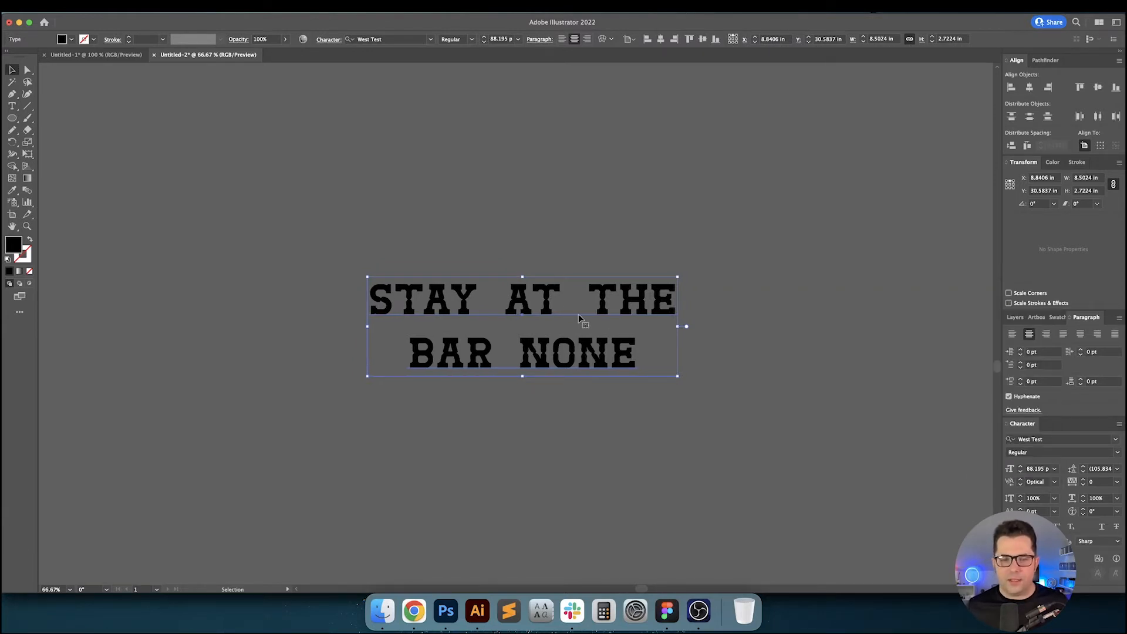
# Step: Tighten the kerning between the S and T of STAY in the title
pyautogui.press('t')
pyautogui.click(555, 305)
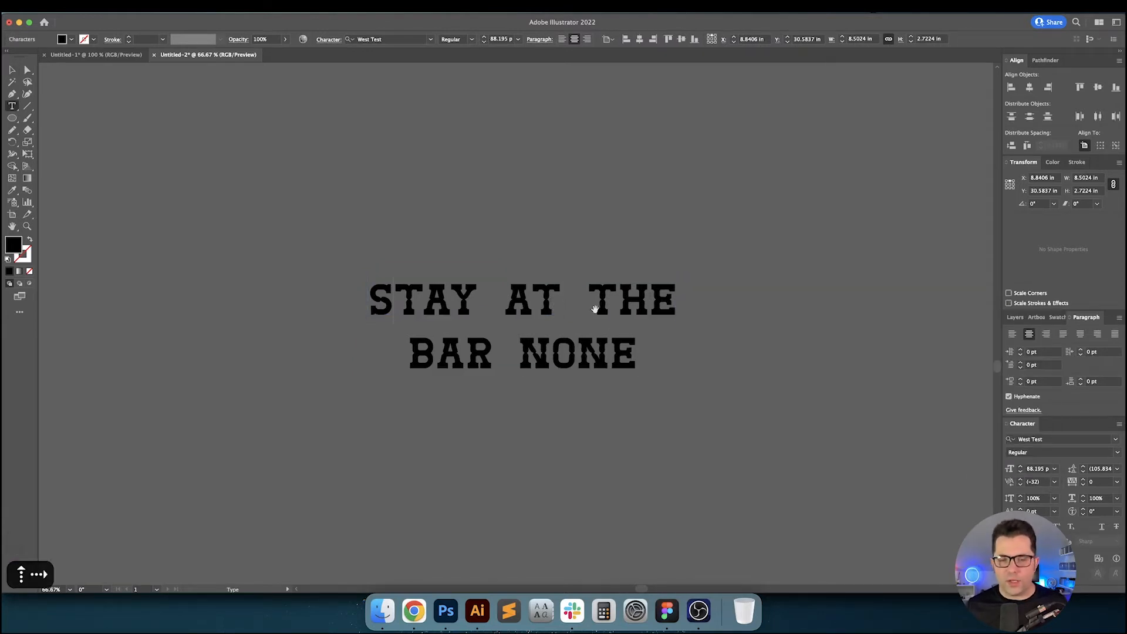
pyautogui.scroll(1, 595, 309)
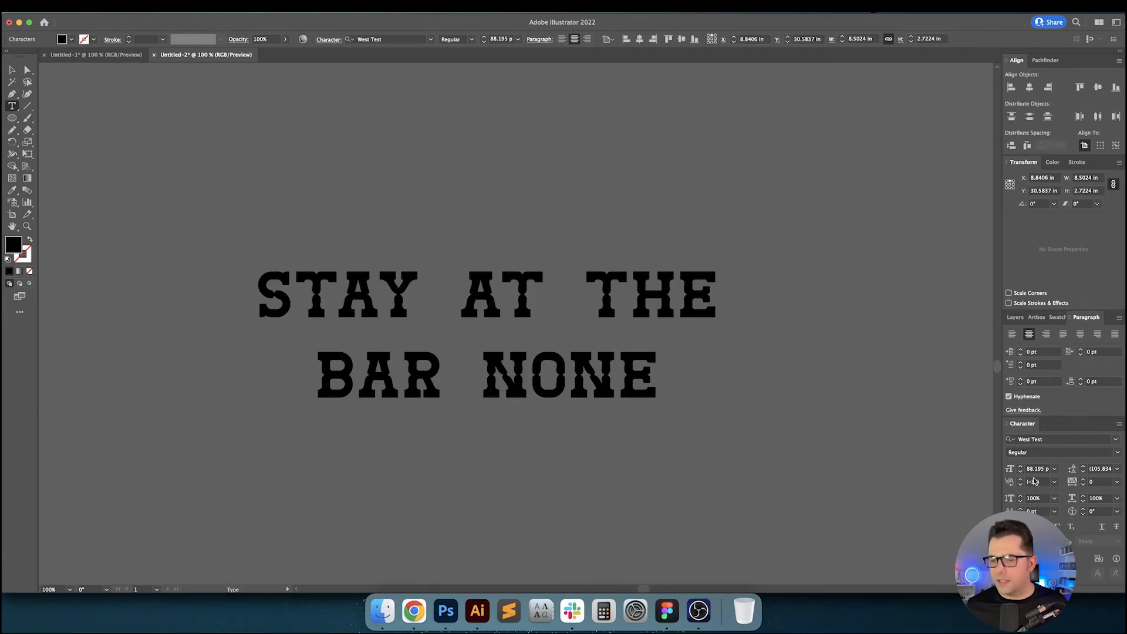
pyautogui.hotkey('shift', 'Down')
pyautogui.hotkey('shift', 'Down')
pyautogui.hotkey('shift', 'Up')
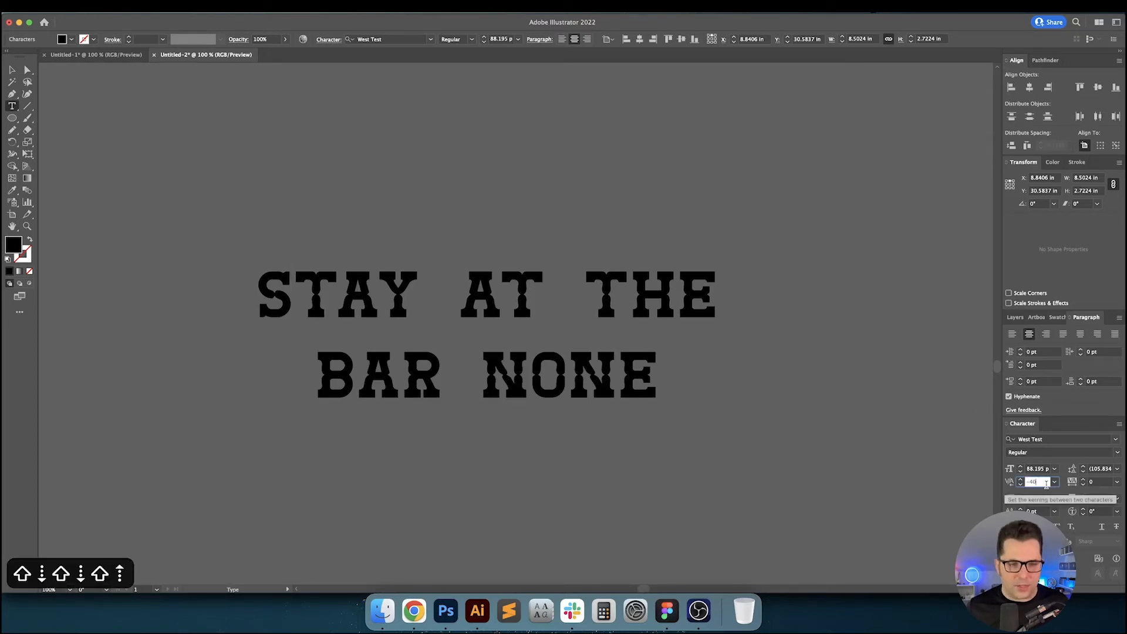
pyautogui.hotkey('shift', 'Down')
pyautogui.press('Return')
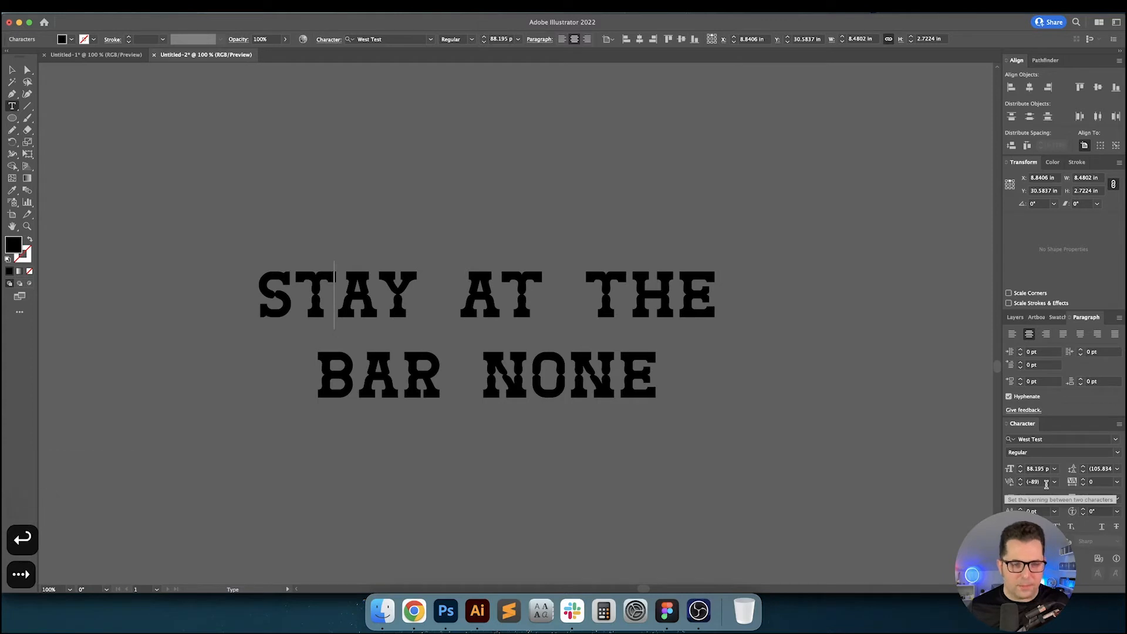
# Step: Tighten the kerning between the T and A of STAY
pyautogui.hotkey('shift', 'Down')
pyautogui.hotkey('shift', 'Down')
pyautogui.hotkey('shift', 'Down')
pyautogui.hotkey('shift', 'Down')
pyautogui.hotkey('shift', 'Up')
pyautogui.hotkey('shift', 'Down')
pyautogui.hotkey('shift', 'Down')
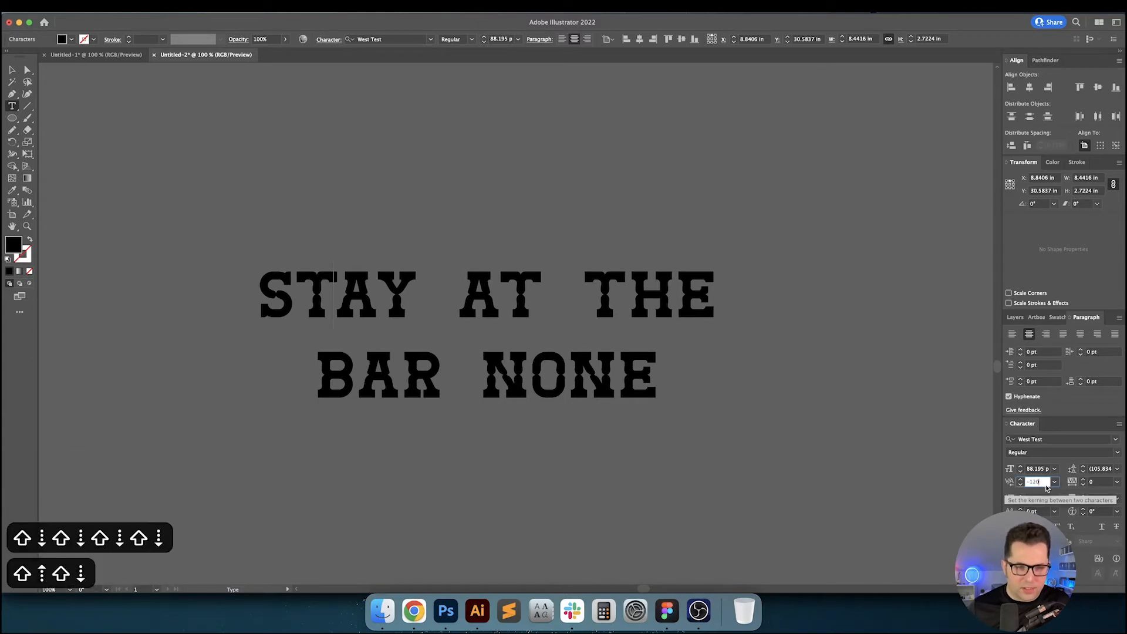
pyautogui.press('Return')
pyautogui.press('Right')
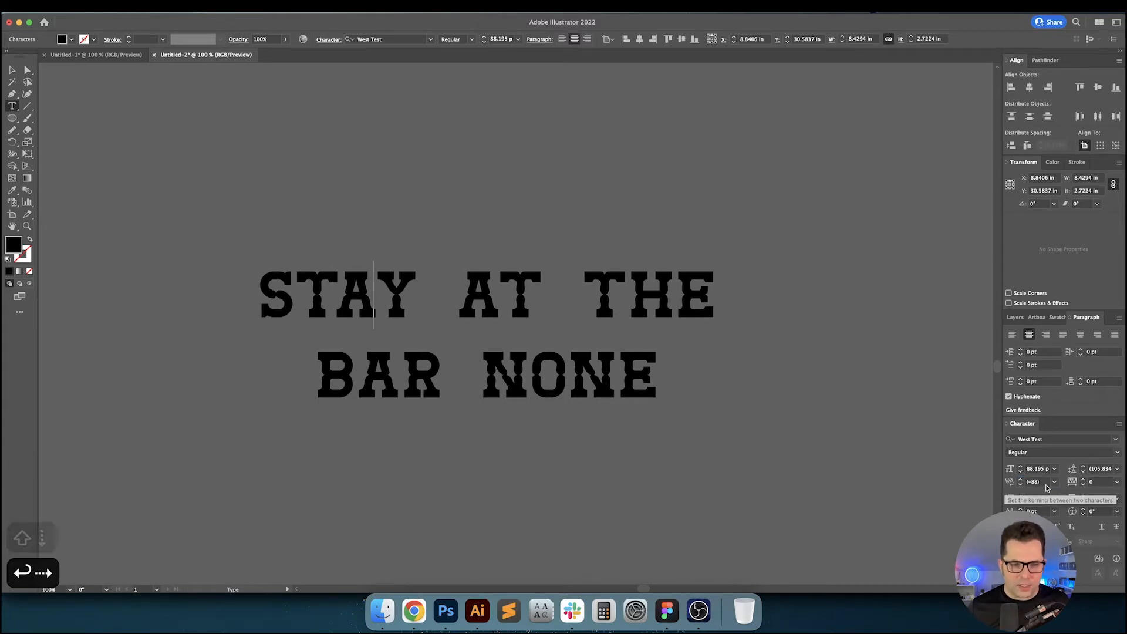
pyautogui.hotkey('shift', 'Down')
pyautogui.hotkey('shift', 'Down')
pyautogui.hotkey('shift', 'Down')
pyautogui.hotkey('shift', 'Down')
pyautogui.press('Up')
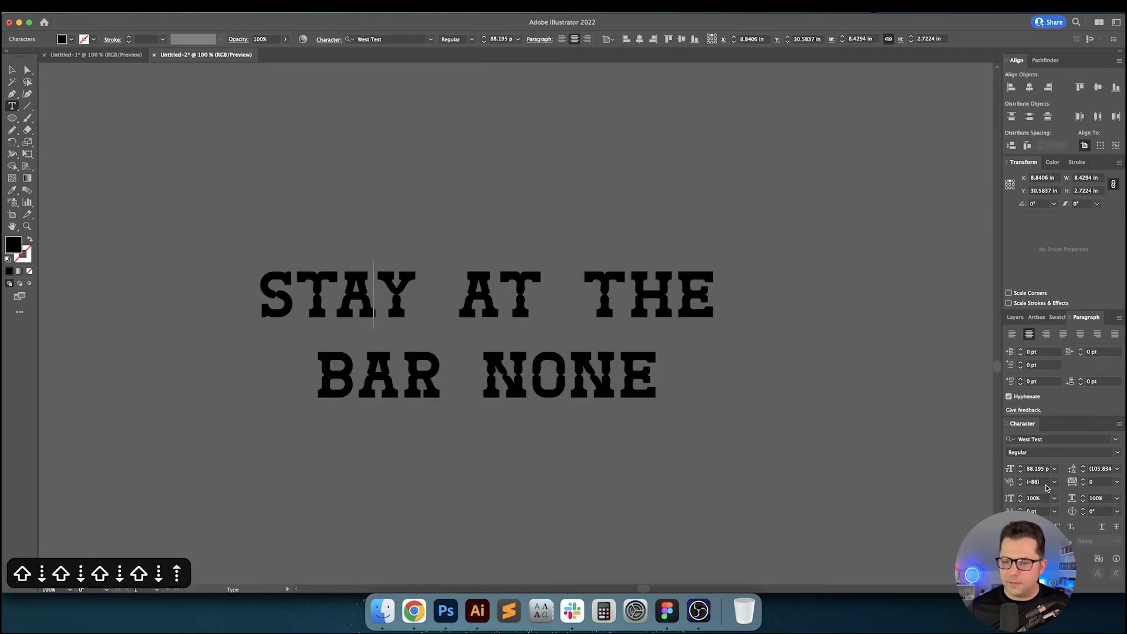
# Step: Set the kerning between the A and Y of STAY to -110
pyautogui.click(1045, 482)
pyautogui.hotkey('shift', 'Down')
pyautogui.hotkey('shift', 'Down')
pyautogui.hotkey('shift', 'Down')
pyautogui.hotkey('shift', 'Down')
pyautogui.hotkey('shift', 'Up')
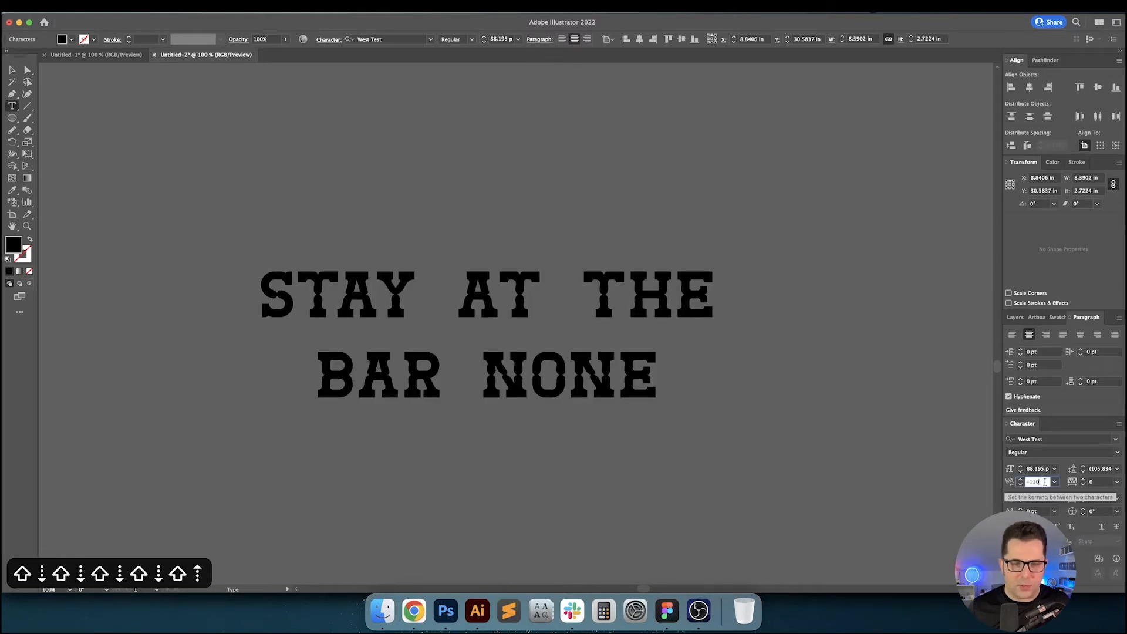
pyautogui.press('Return')
# Step: Narrow the word gap between STAY and AT by setting the kerning after the Y to -170
pyautogui.press('Right')
pyautogui.press('Right')
pyautogui.press('Left')
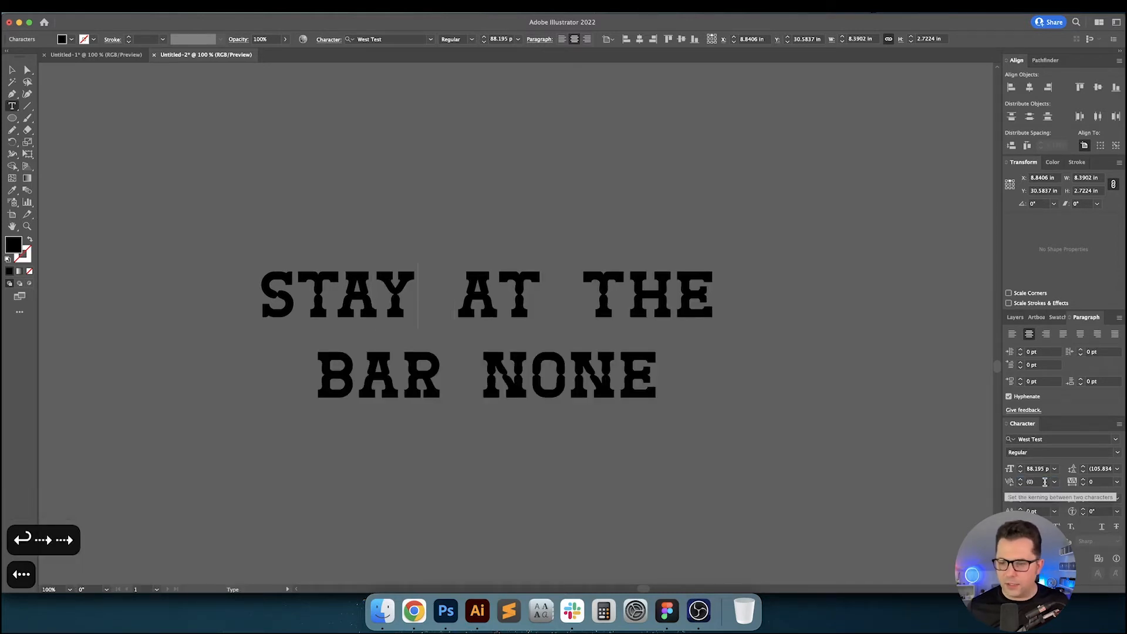
pyautogui.click(1045, 481)
pyautogui.hotkey('shift', 'Down')
pyautogui.hotkey('shift', 'Down')
pyautogui.hotkey('shift', 'Down')
pyautogui.hotkey('shift', 'Down')
pyautogui.hotkey('shift', 'Down')
pyautogui.hotkey('shift', 'Down')
pyautogui.hotkey('shift', 'Down')
pyautogui.hotkey('shift', 'Down')
pyautogui.hotkey('shift', 'Down')
pyautogui.hotkey('shift', 'Down')
pyautogui.hotkey('shift', 'Down')
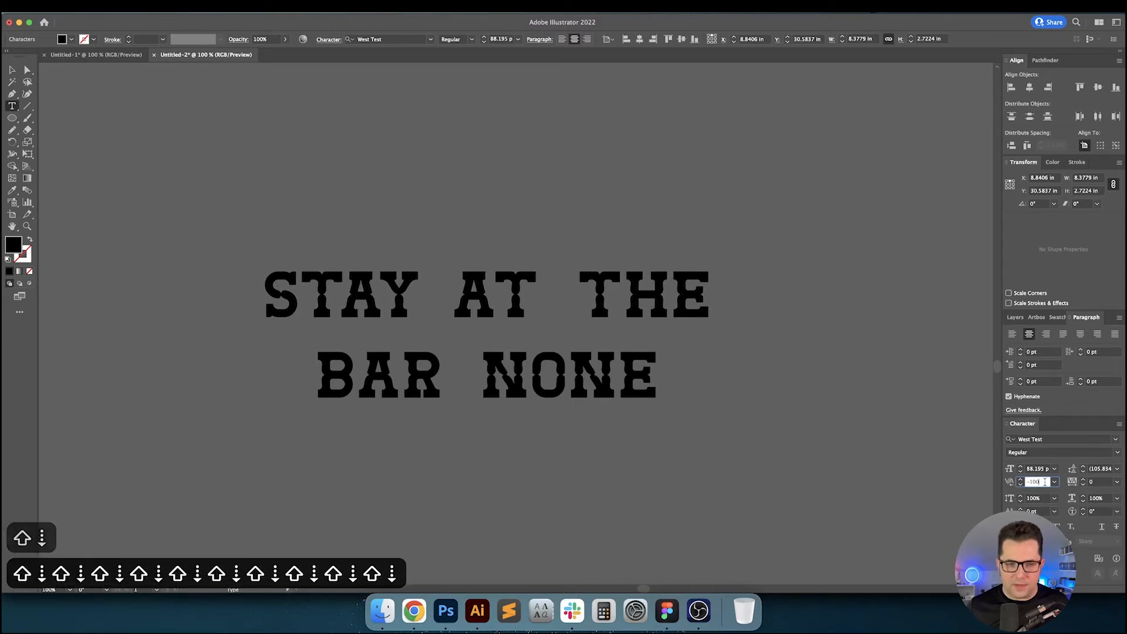
pyautogui.hotkey('shift', 'Down')
pyautogui.hotkey('shift', 'Down')
pyautogui.hotkey('shift', 'Down')
pyautogui.hotkey('shift', 'Down')
pyautogui.hotkey('shift', 'Down')
pyautogui.hotkey('shift', 'Down')
pyautogui.press('Return')
# Step: Set the kerning between the A and T of the word AT to -110
pyautogui.press('Right')
pyautogui.press('Right')
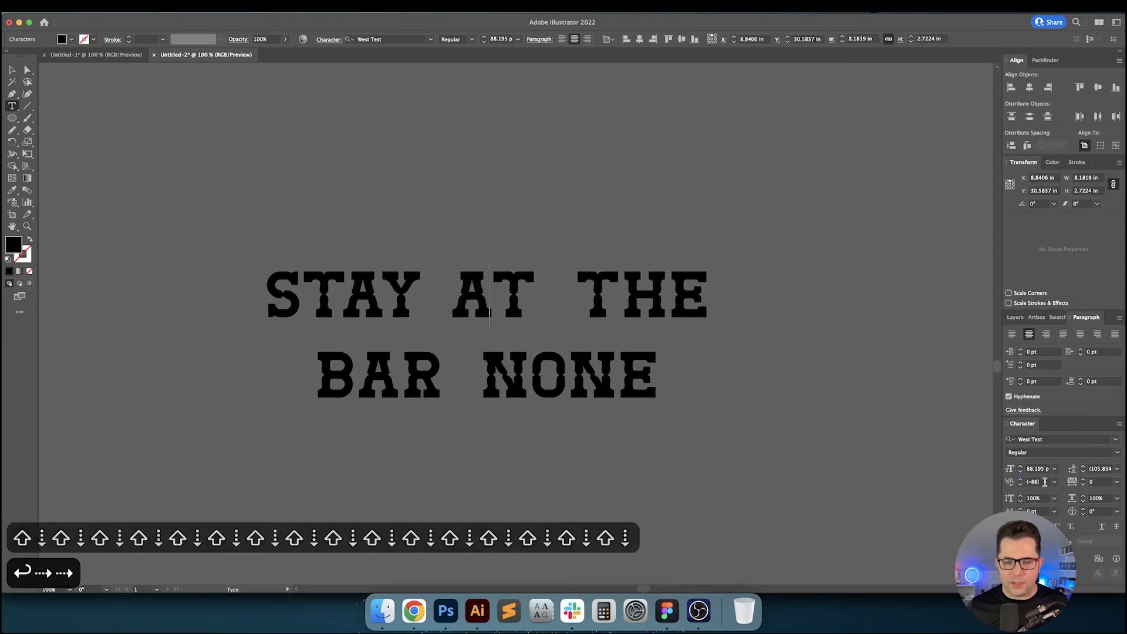
pyautogui.click(1045, 482)
pyautogui.hotkey('shift', 'Down')
pyautogui.hotkey('shift', 'Down')
pyautogui.hotkey('shift', 'Down')
pyautogui.hotkey('shift', 'Down')
pyautogui.hotkey('shift', 'Up')
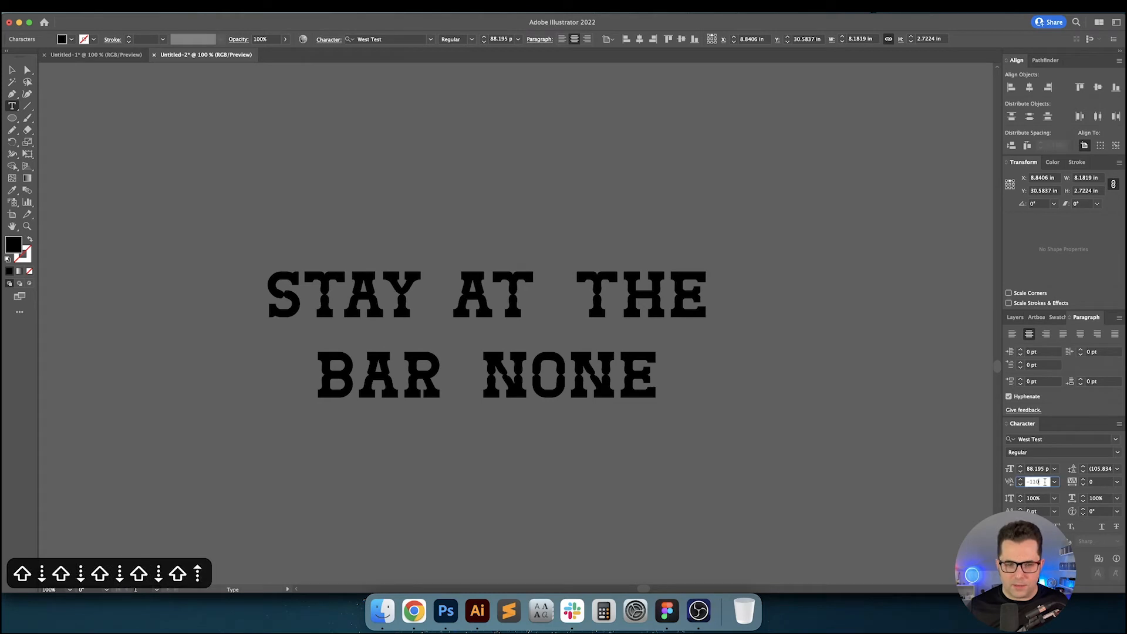
pyautogui.press('Return')
# Step: Compare the kerning values at the word gaps before and after AT
pyautogui.press('Right')
pyautogui.press('Right')
pyautogui.press('Left')
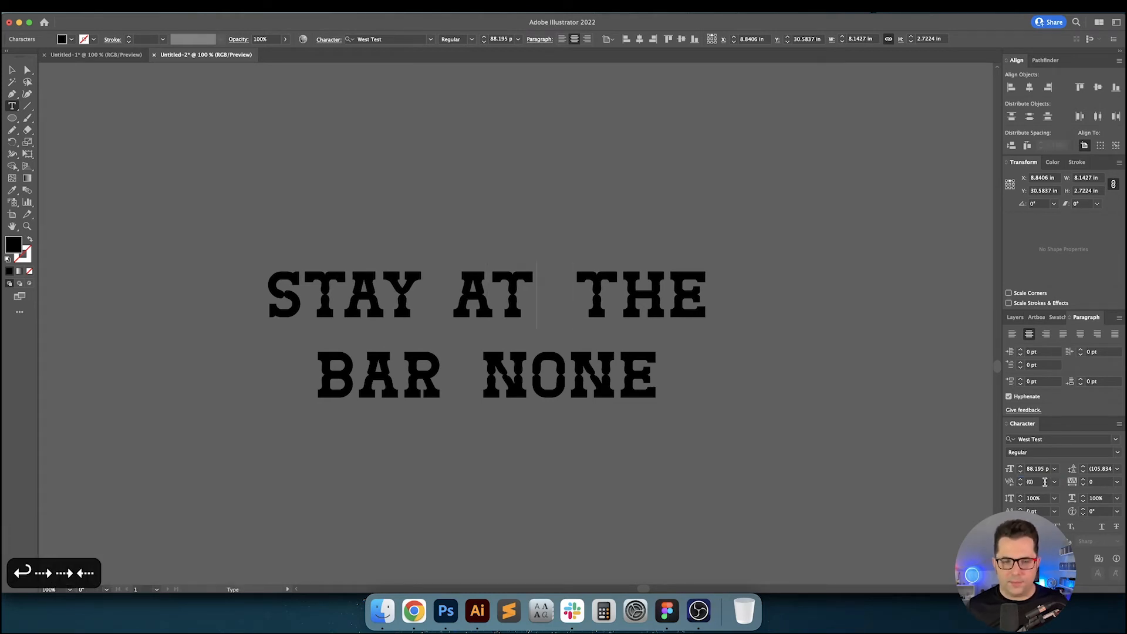
pyautogui.press('Left')
pyautogui.press('Left')
pyautogui.press('Left')
pyautogui.press('Right')
pyautogui.press('Right')
pyautogui.press('Right')
pyautogui.press('Right')
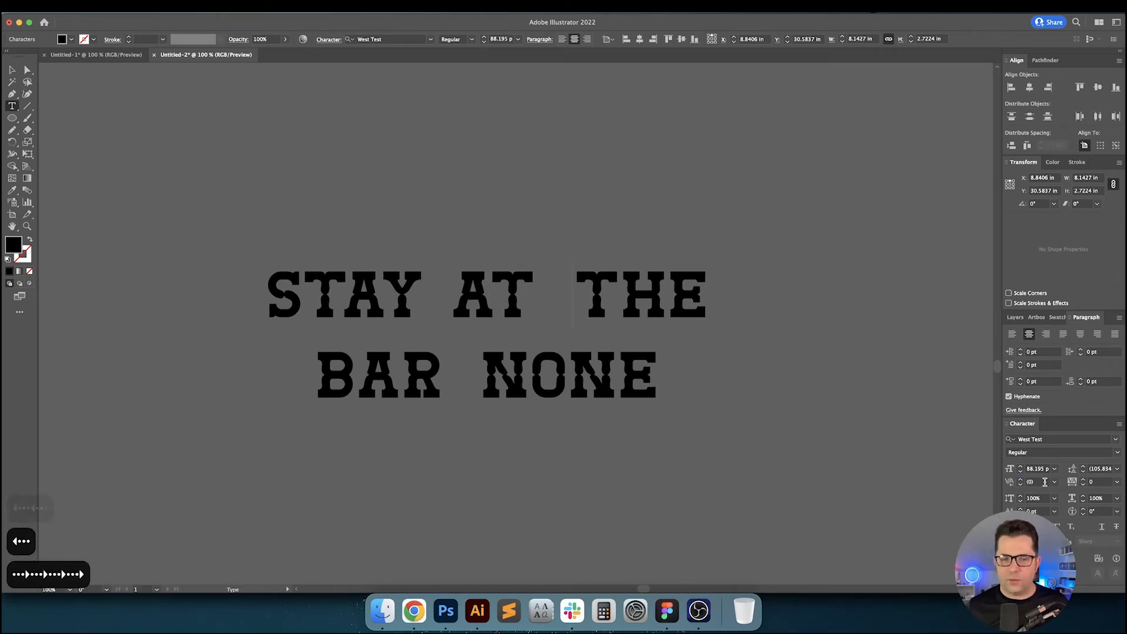
# Step: Try a kerning of 170 in the word gap between AT and THE
pyautogui.press('super+a')
pyautogui.press('super+minus')
pyautogui.write('170')
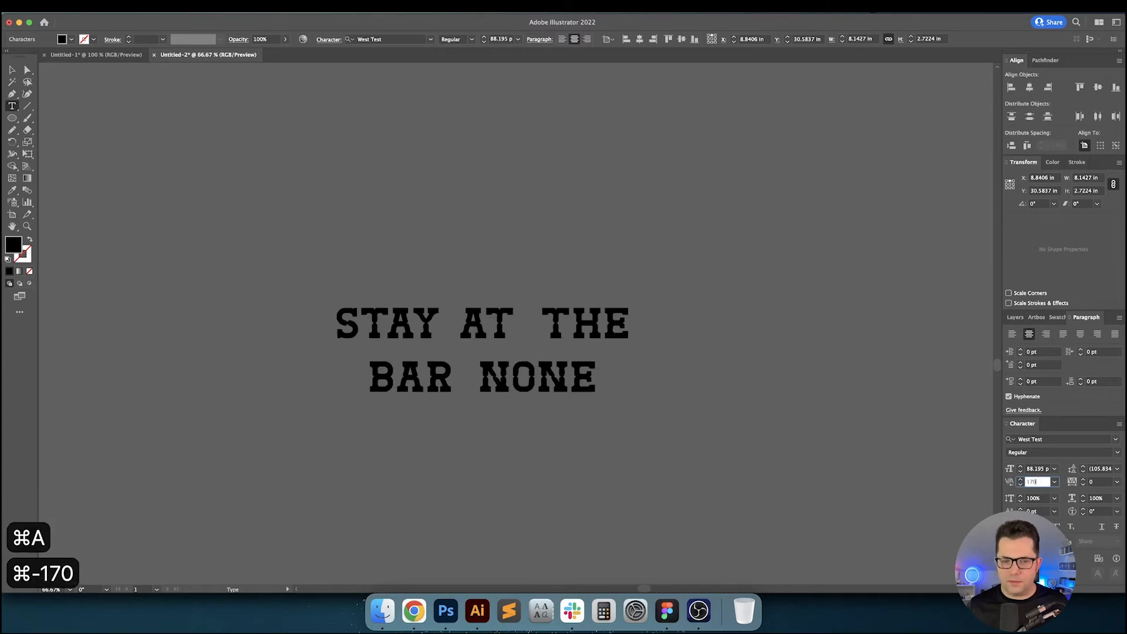
pyautogui.press('Return')
# Step: Set the kerning in the word gap between AT and THE to -170
pyautogui.click(1044, 481)
pyautogui.write('-170')
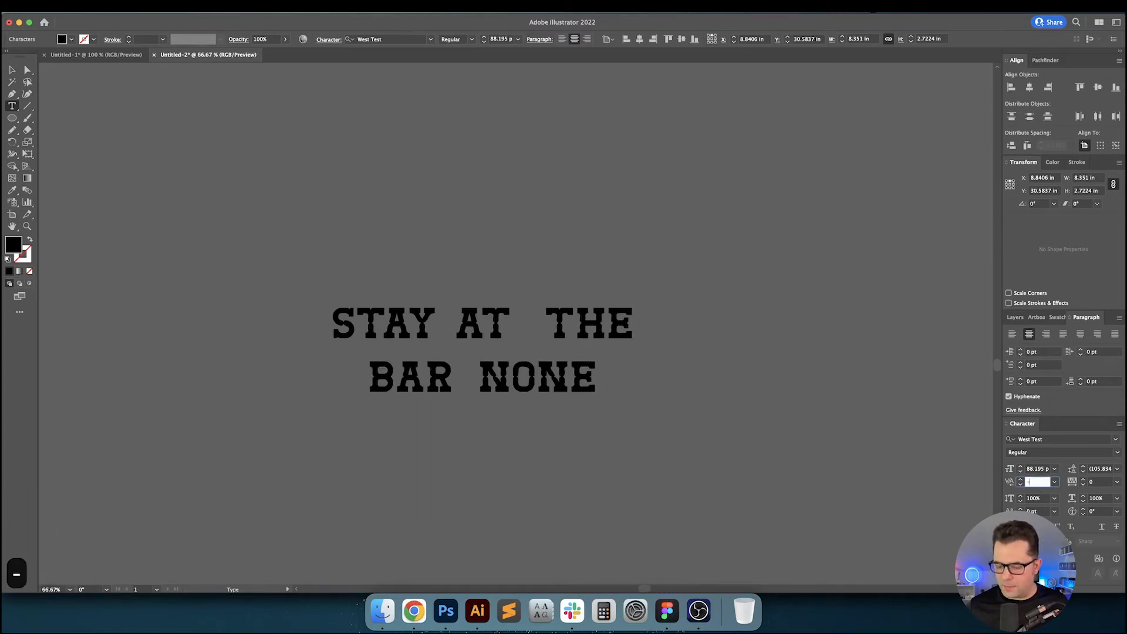
pyautogui.press('Return')
# Step: Tighten the kerning between the H and E of THE
pyautogui.press('Down')
pyautogui.press('Left')
pyautogui.press('Left')
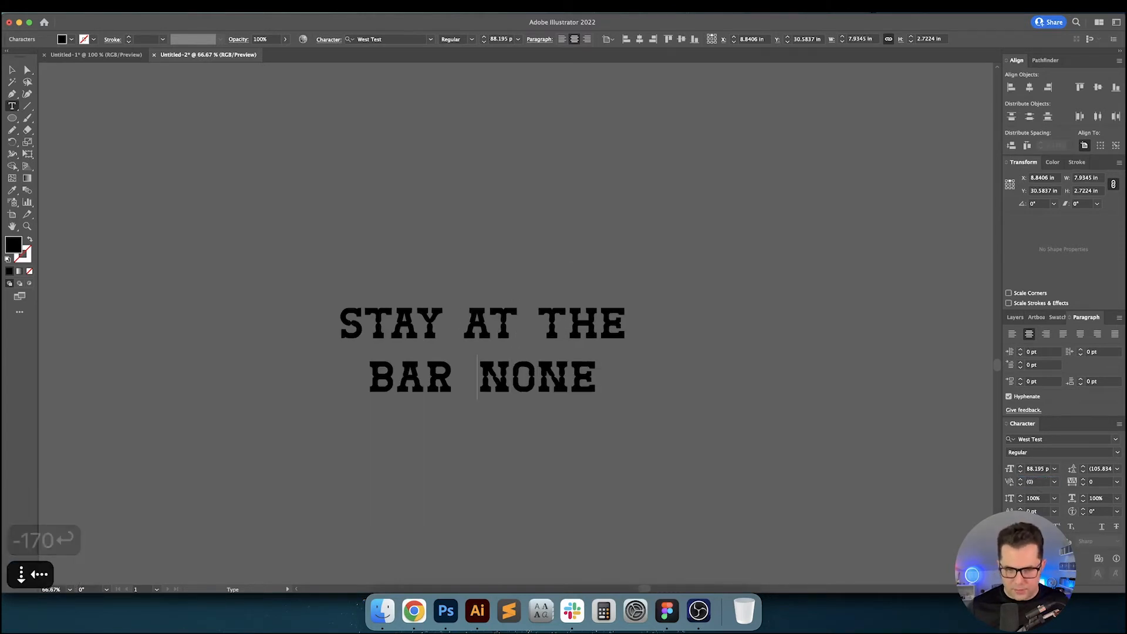
pyautogui.press('Up')
pyautogui.press('Right')
pyautogui.press('Right')
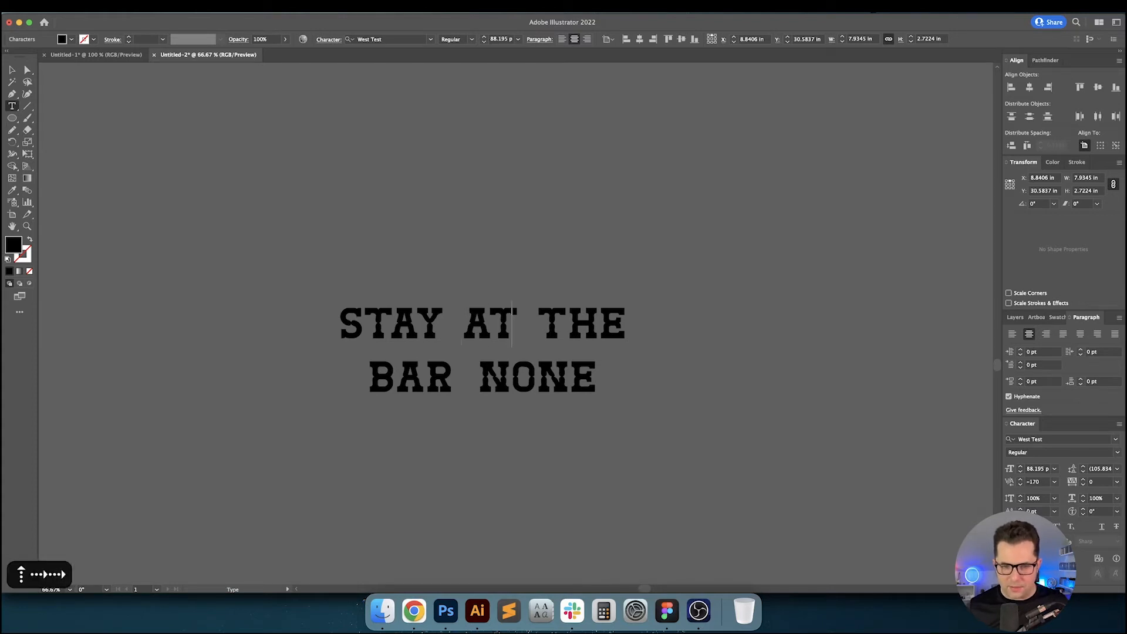
pyautogui.press('Right')
pyautogui.click(1044, 481)
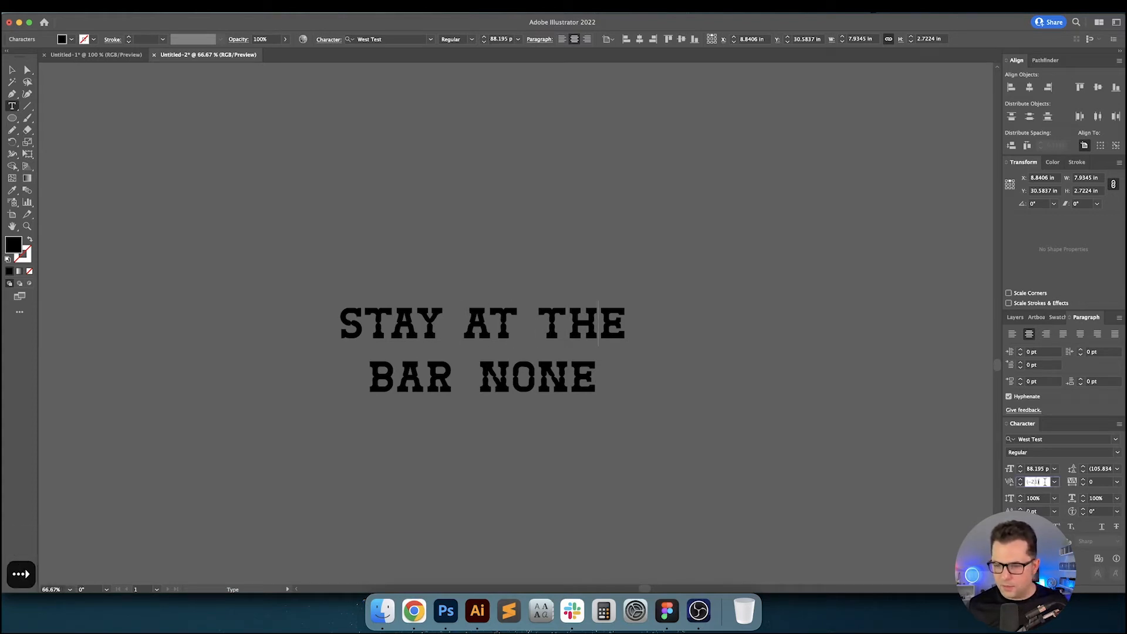
pyautogui.hotkey('shift', 'Down')
pyautogui.hotkey('shift', 'Down')
pyautogui.press('Return')
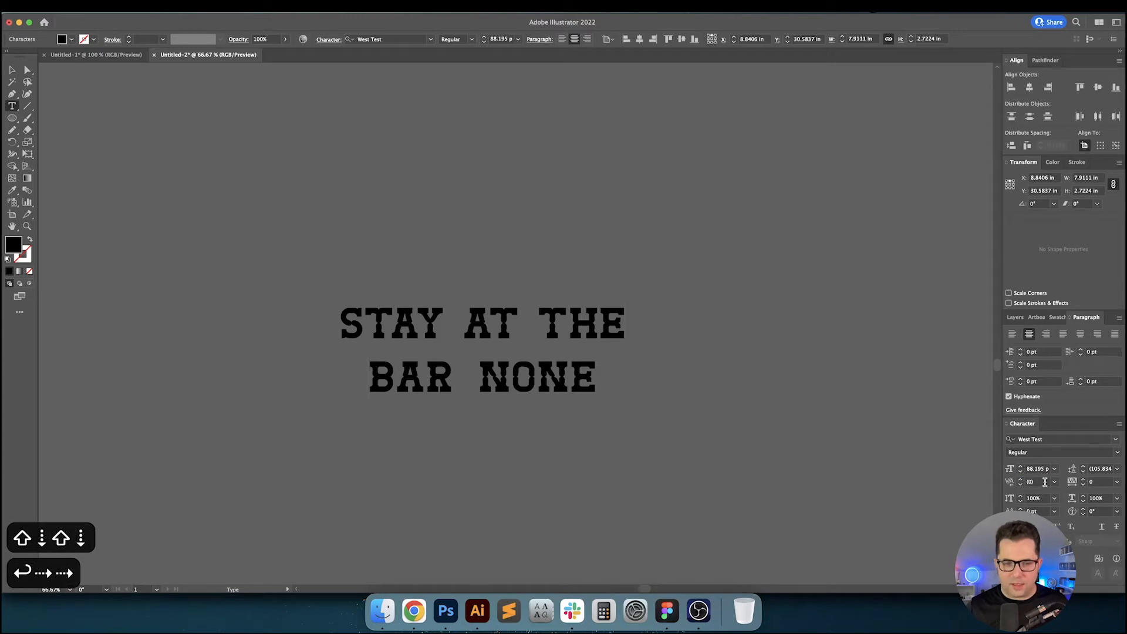
# Step: Tighten the kerning between the T and H of THE
pyautogui.press('Right')
pyautogui.press('Left')
pyautogui.press('Left')
pyautogui.press('Left')
pyautogui.press('Left')
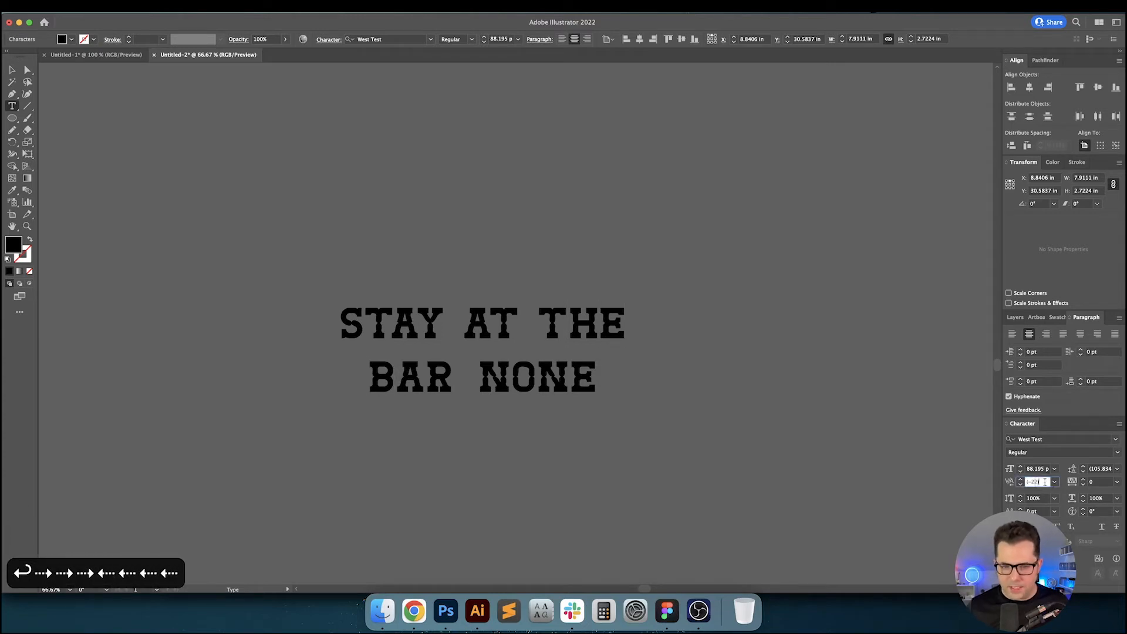
pyautogui.hotkey('shift', 'Down')
pyautogui.hotkey('shift', 'Down')
pyautogui.press('Return')
# Step: Set the kerning between the B and A of BAR to -60
pyautogui.press('Right')
pyautogui.press('Right')
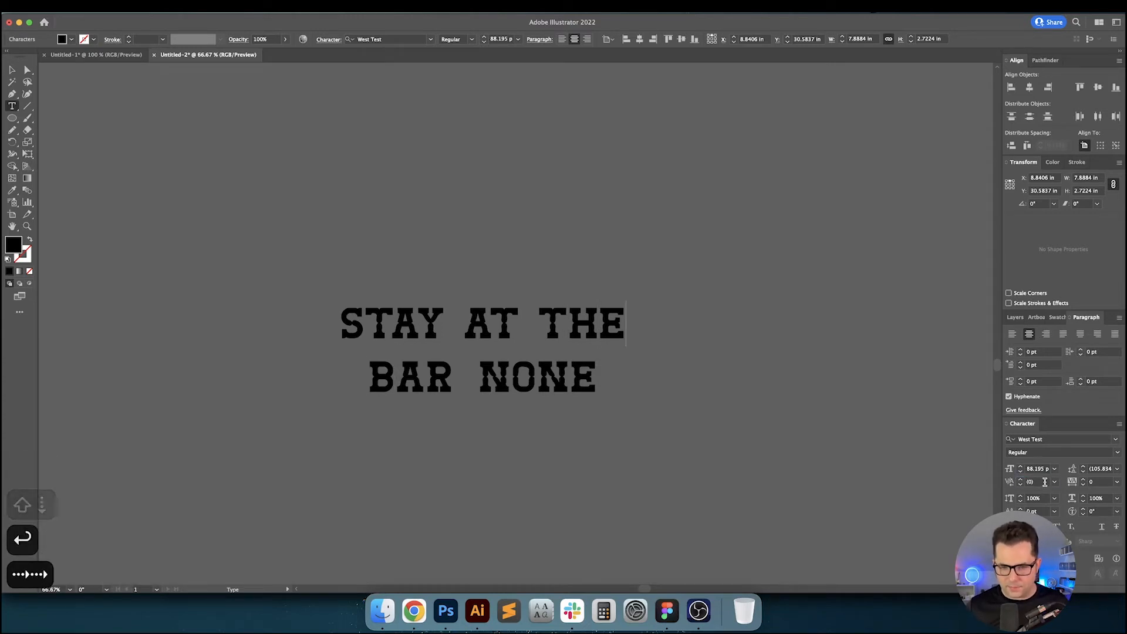
pyautogui.press('Right')
pyautogui.press('Right')
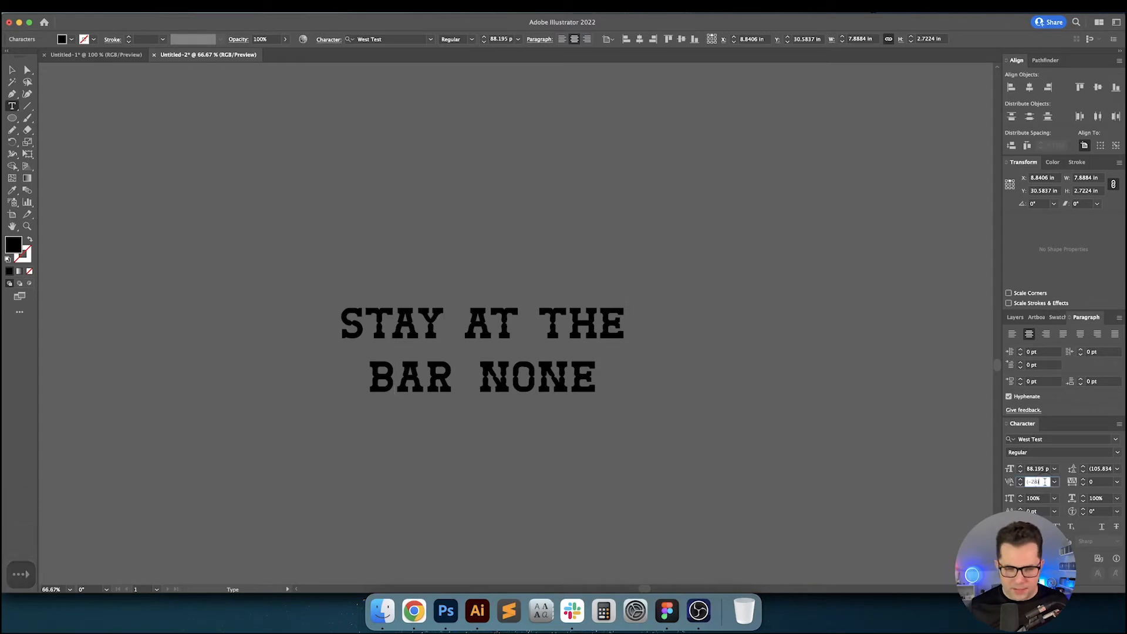
pyautogui.hotkey('shift', 'Down')
pyautogui.hotkey('shift', 'Down')
pyautogui.hotkey('shift', 'Down')
pyautogui.hotkey('shift', 'Down')
pyautogui.hotkey('shift', 'Down')
pyautogui.press('Return')
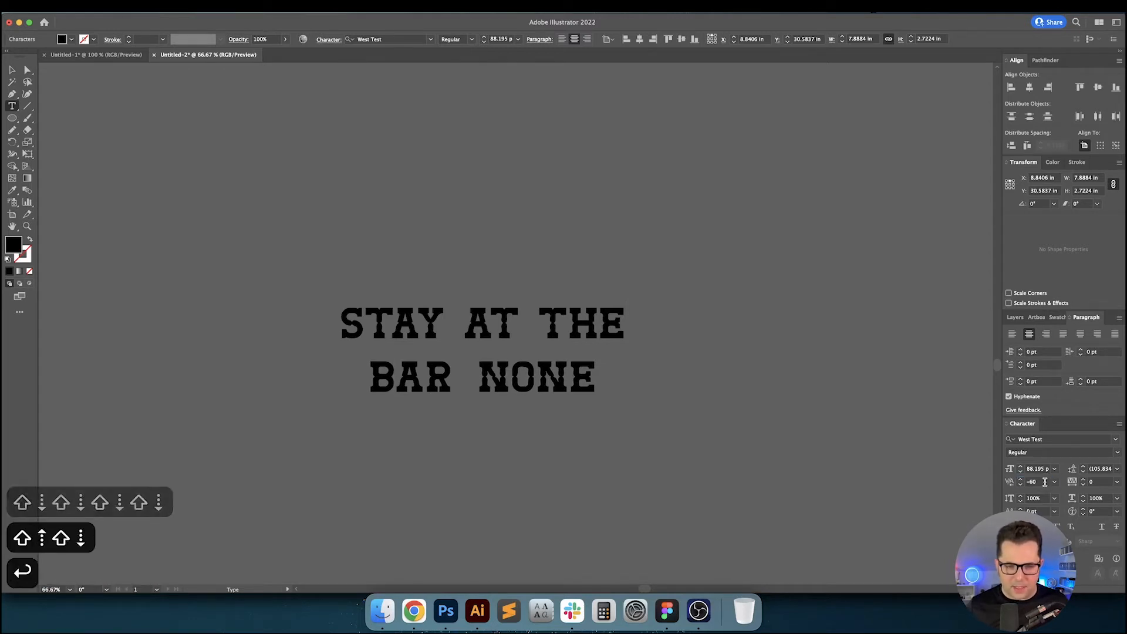
# Step: Set the kerning between the A and R of BAR to -40
pyautogui.press('Right')
pyautogui.click(1045, 482)
pyautogui.hotkey('shift', 'Down')
pyautogui.hotkey('shift', 'Down')
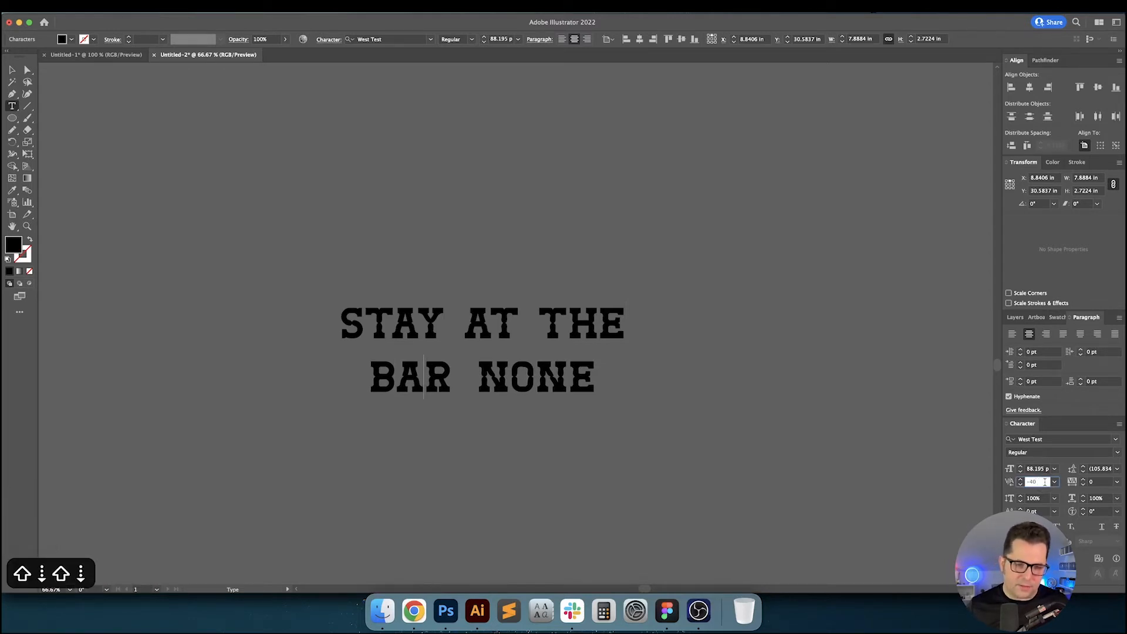
pyautogui.press('Return')
# Step: Tighten the kerning between the first N and the O of NONE
pyautogui.press('Right')
pyautogui.press('Right')
pyautogui.press('Right')
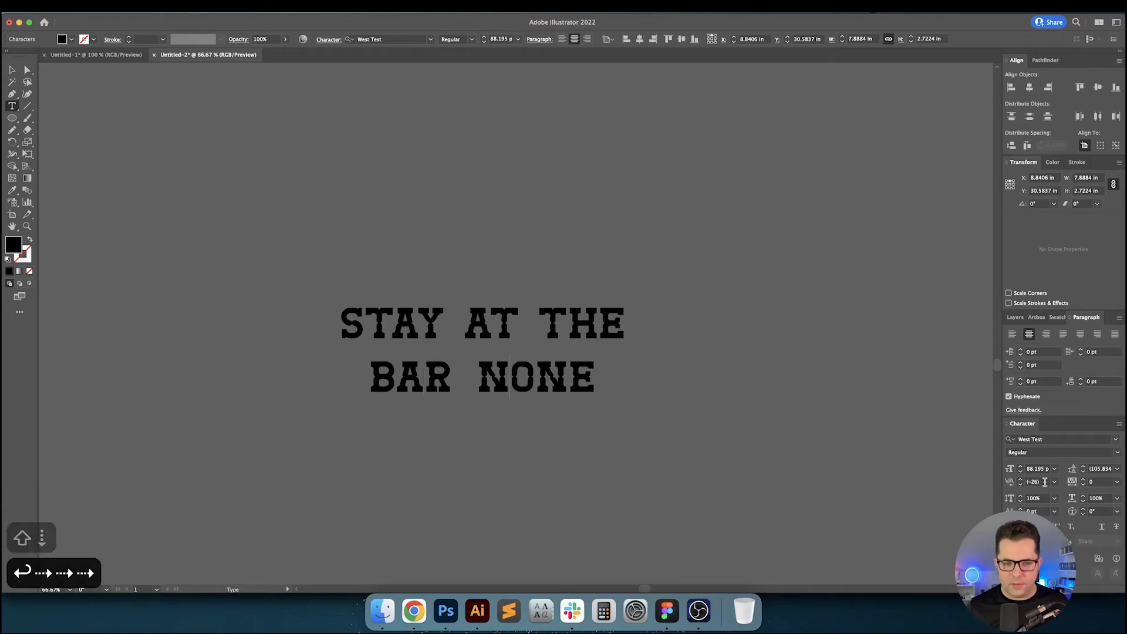
pyautogui.click(1044, 482)
pyautogui.hotkey('shift', 'Down')
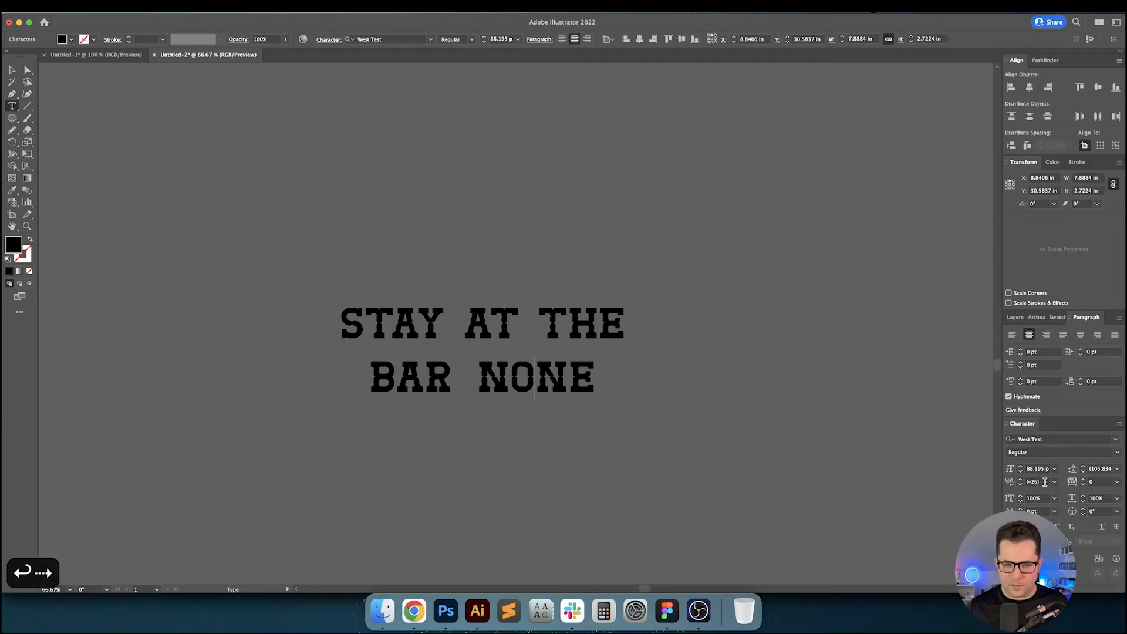
# Step: Set the kerning between the O and second N of NONE to -40 and finish editing the text
pyautogui.hotkey('shift', 'Down')
pyautogui.hotkey('shift', 'Down')
pyautogui.press('Return')
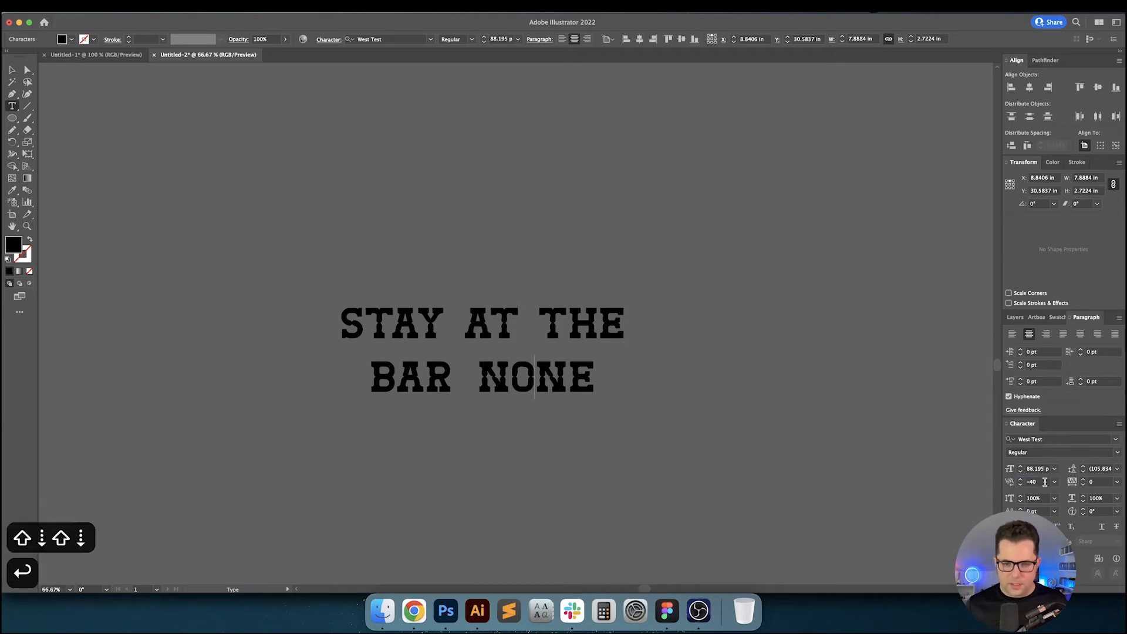
pyautogui.press('Escape')
# Step: Convert the "STAY AT THE BAR NONE" title to outlines and ungroup the letter shapes
pyautogui.moveTo(754, 465); pyautogui.dragTo(775, 415)
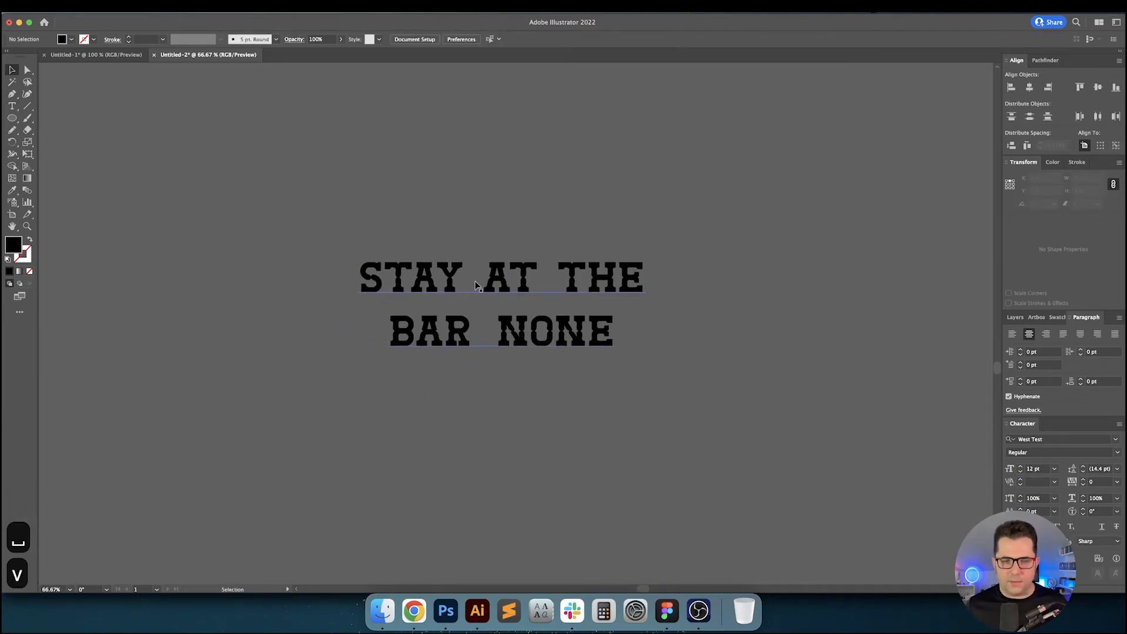
pyautogui.press('v')
pyautogui.press('shift+super+o')
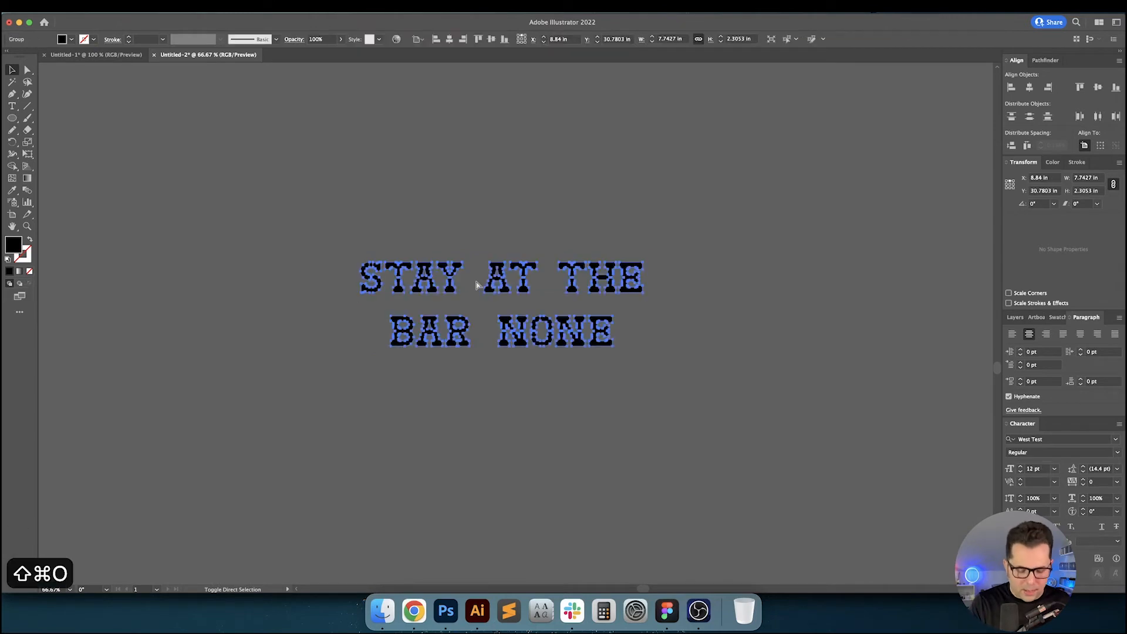
pyautogui.press('shift+super+g')
pyautogui.click(432, 239)
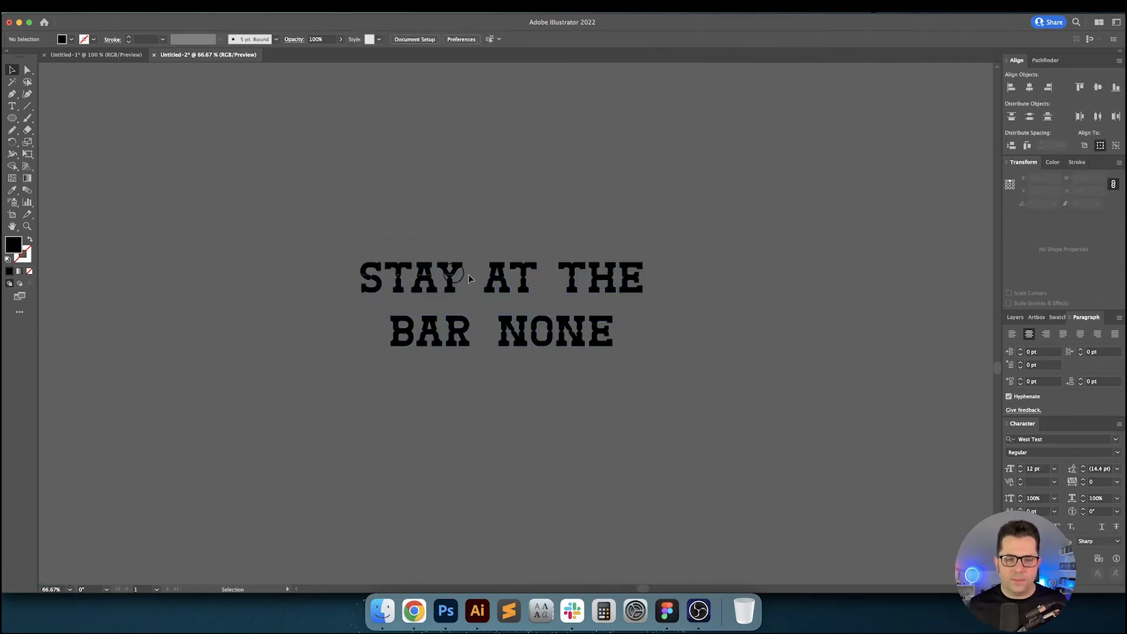
# Step: Group the outlined letters of STAY AT THE and those of BAR NONE into two separate groups
pyautogui.moveTo(684, 298); pyautogui.dragTo(688, 299)
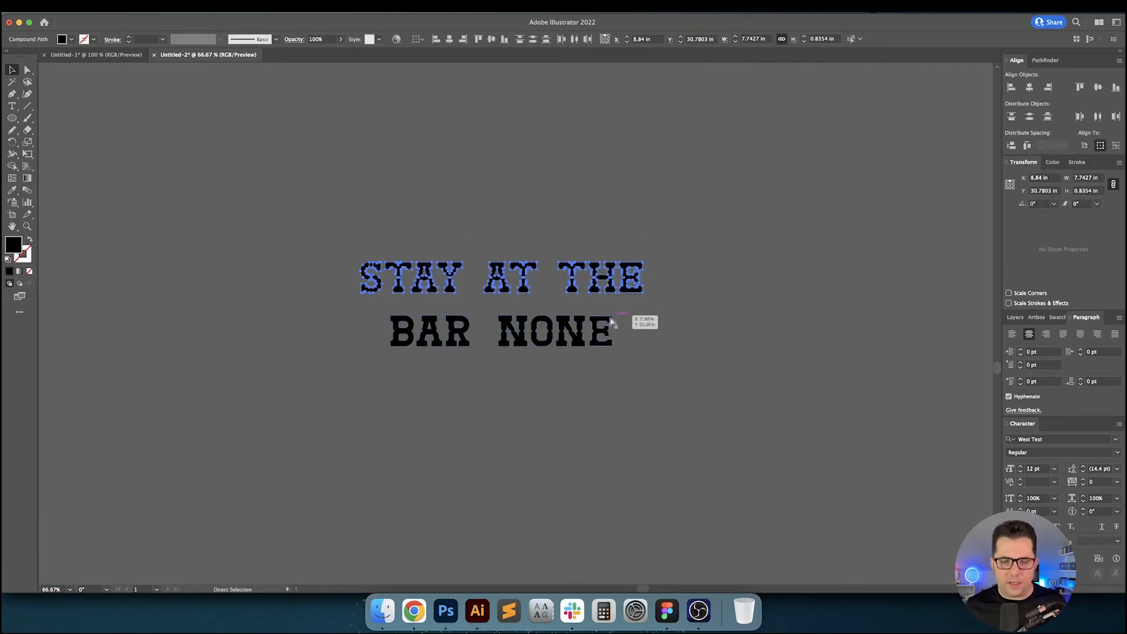
pyautogui.press('super+g')
pyautogui.moveTo(664, 373); pyautogui.dragTo(664, 360)
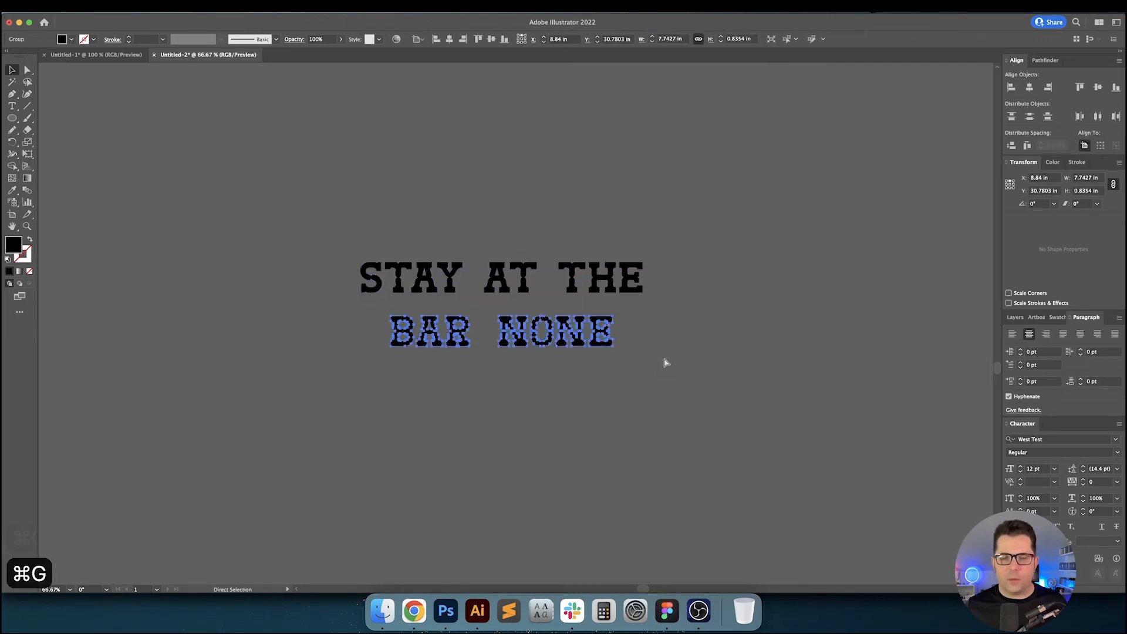
pyautogui.press('super+g')
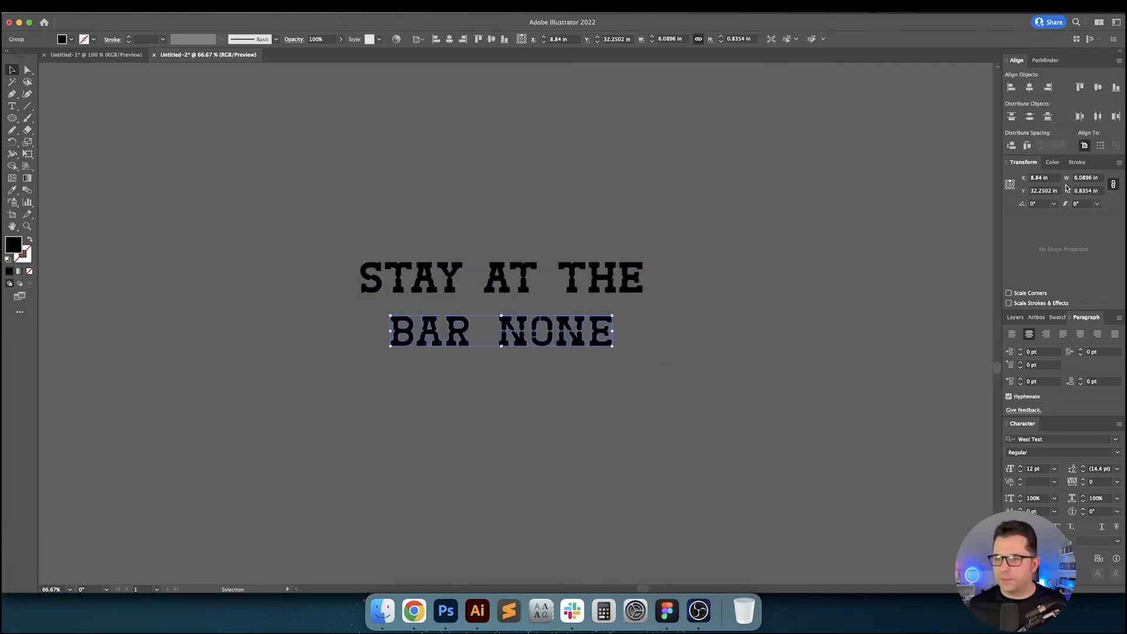
# Step: Enlarge the BAR NONE group proportionally to a width of 10 in
pyautogui.hotkey('shift', 'Up')
pyautogui.hotkey('shift', 'Up')
pyautogui.hotkey('shift', 'Up')
pyautogui.hotkey('shift', 'Up')
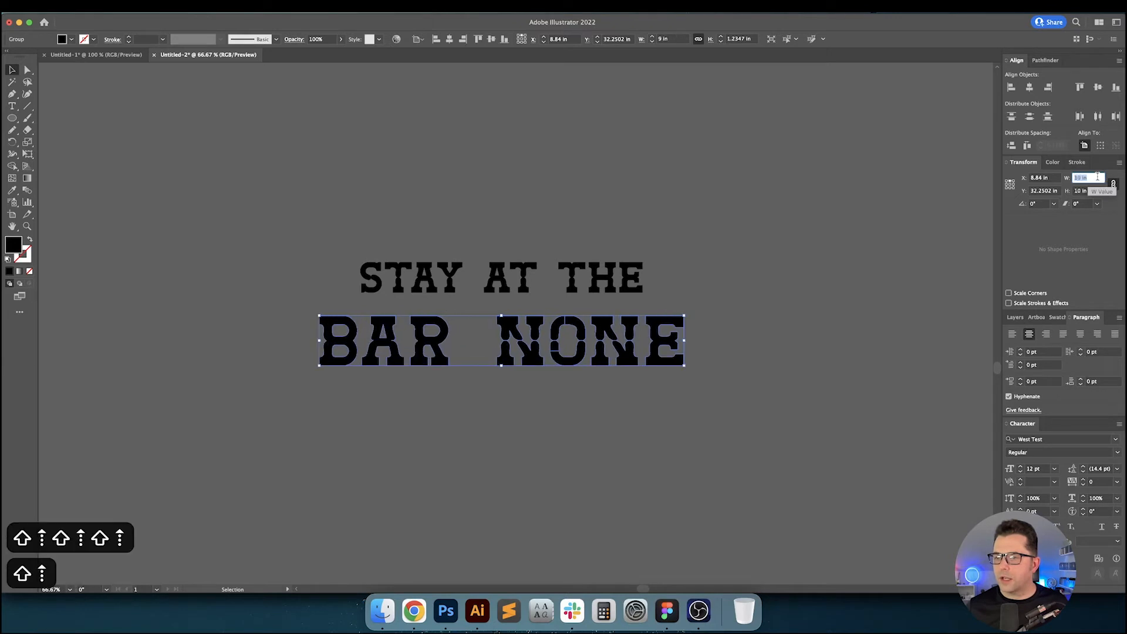
# Step: Scale the STAY AT THE group proportionally to a width of 7 in, keeping its bottom center fixed
pyautogui.press('Return')
pyautogui.press('v')
pyautogui.click(763, 234)
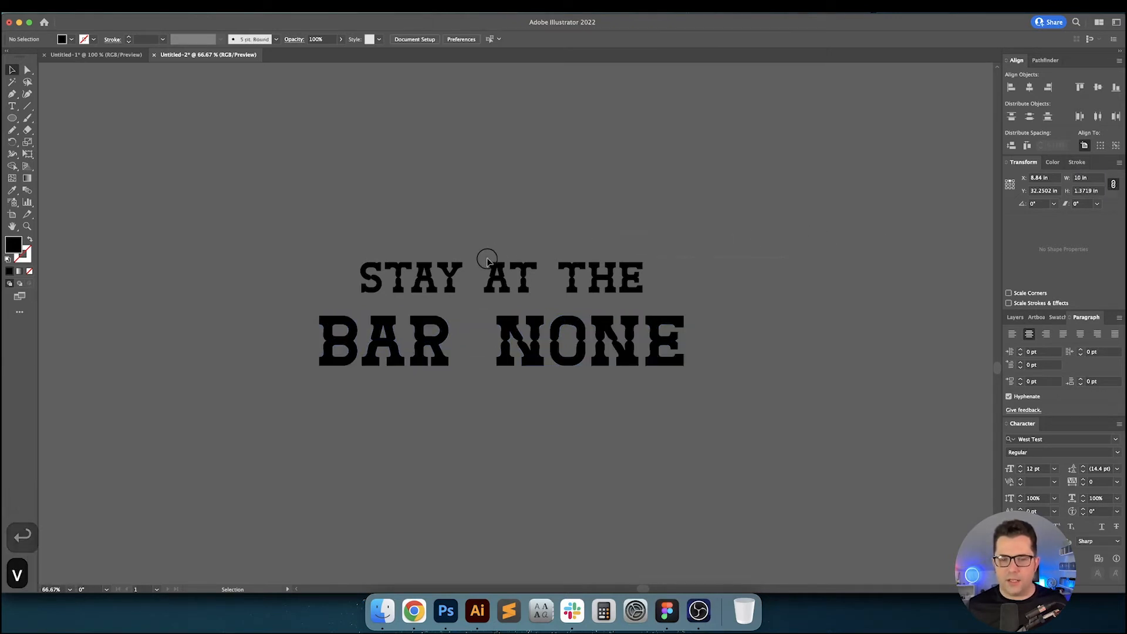
pyautogui.click(437, 284)
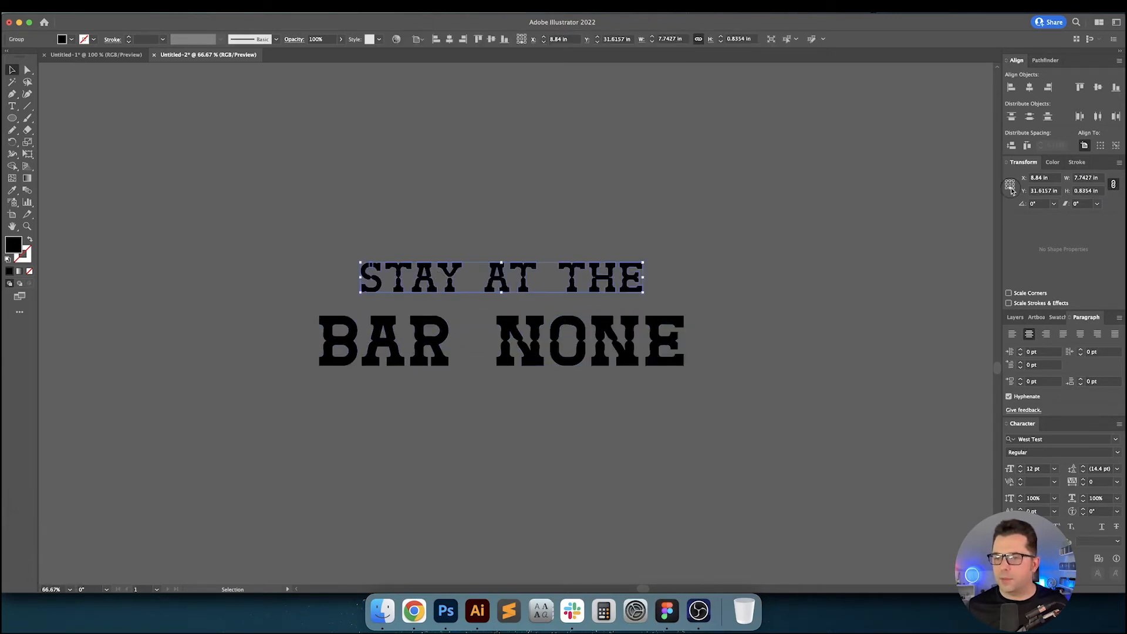
pyautogui.hotkey('shift', 'Down')
pyautogui.hotkey('shift', 'Down')
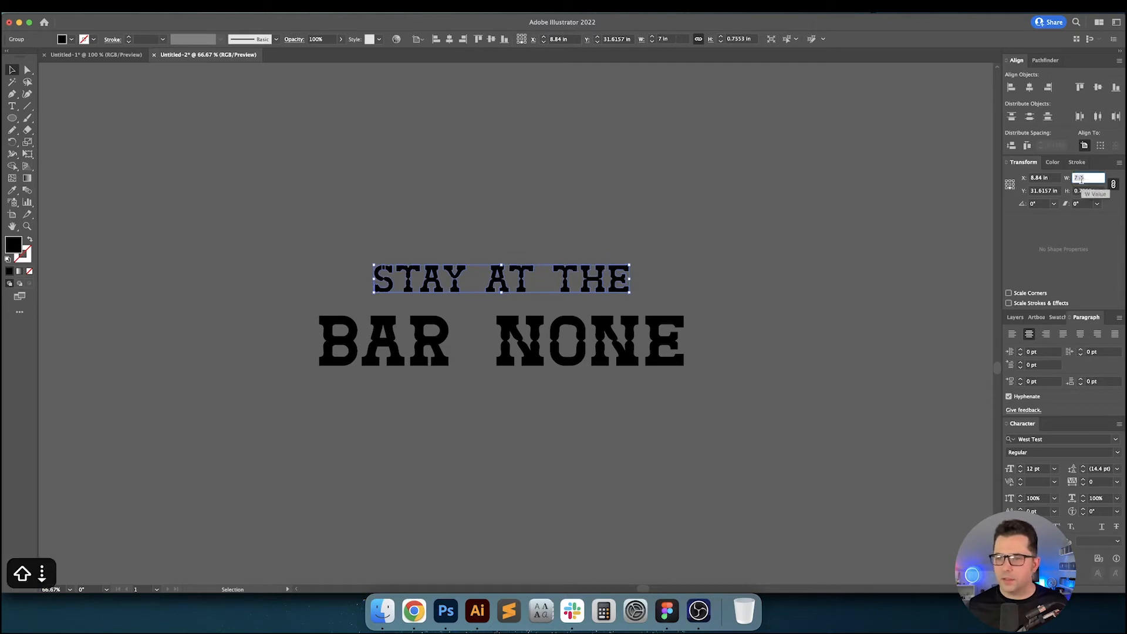
pyautogui.press('Return')
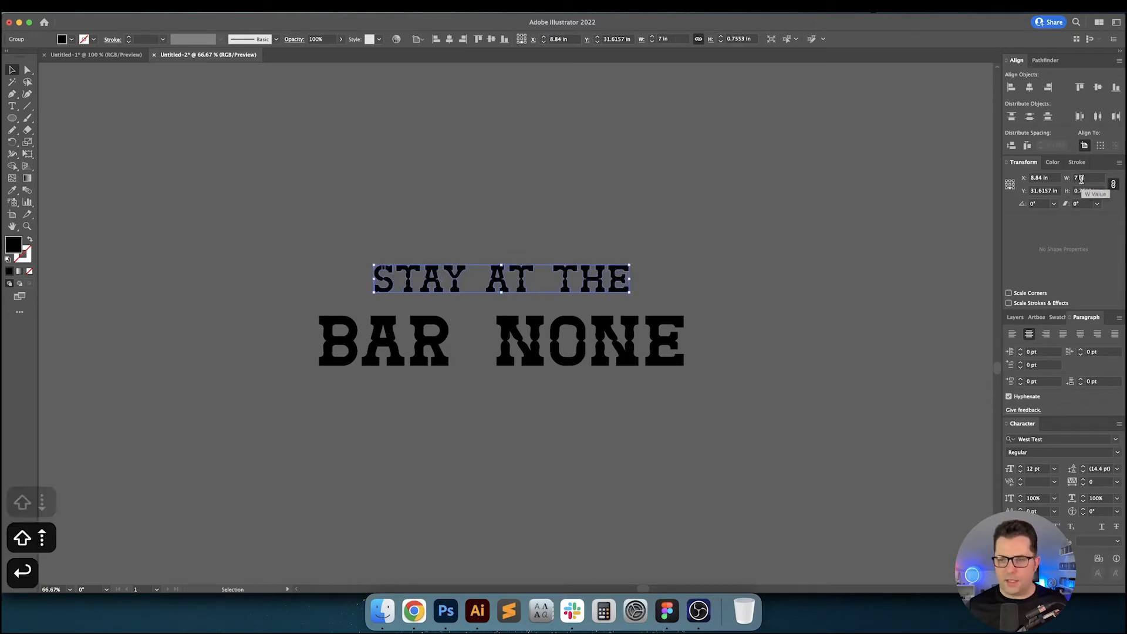
pyautogui.press('v')
pyautogui.click(848, 237)
# Step: Distribute the BAR NONE group 0.5 in below STAY AT THE, using STAY AT THE as the key object
pyautogui.press('space')
pyautogui.moveTo(847, 237); pyautogui.dragTo(871, 225)
pyautogui.press('v')
pyautogui.moveTo(628, 314); pyautogui.dragTo(632, 297)
pyautogui.press('super+a')
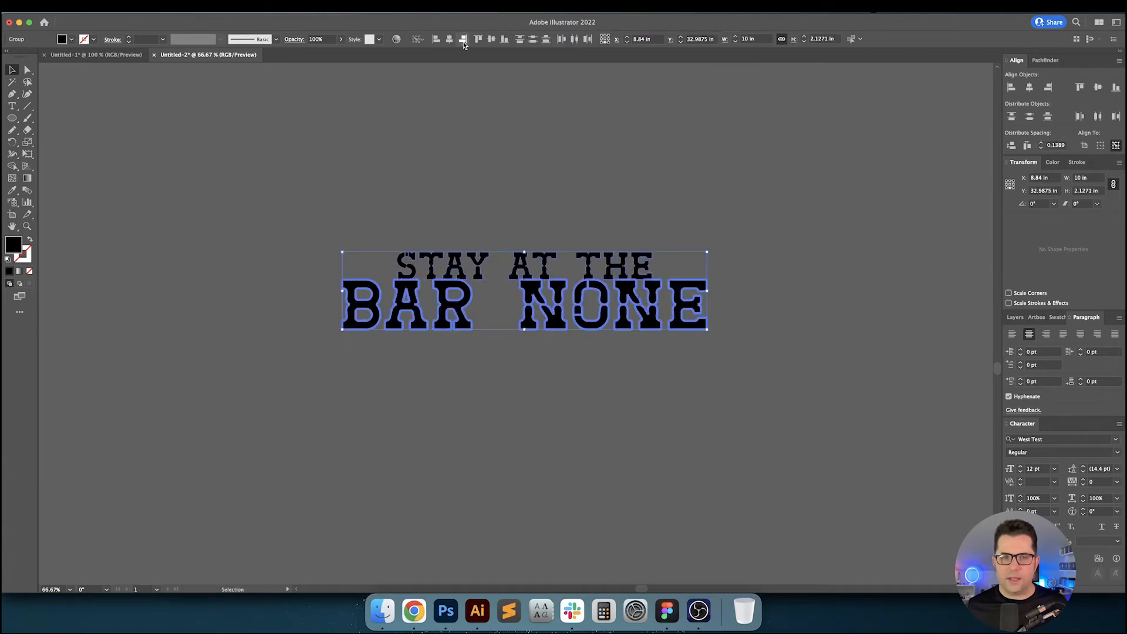
pyautogui.moveTo(681, 190); pyautogui.dragTo(526, 342)
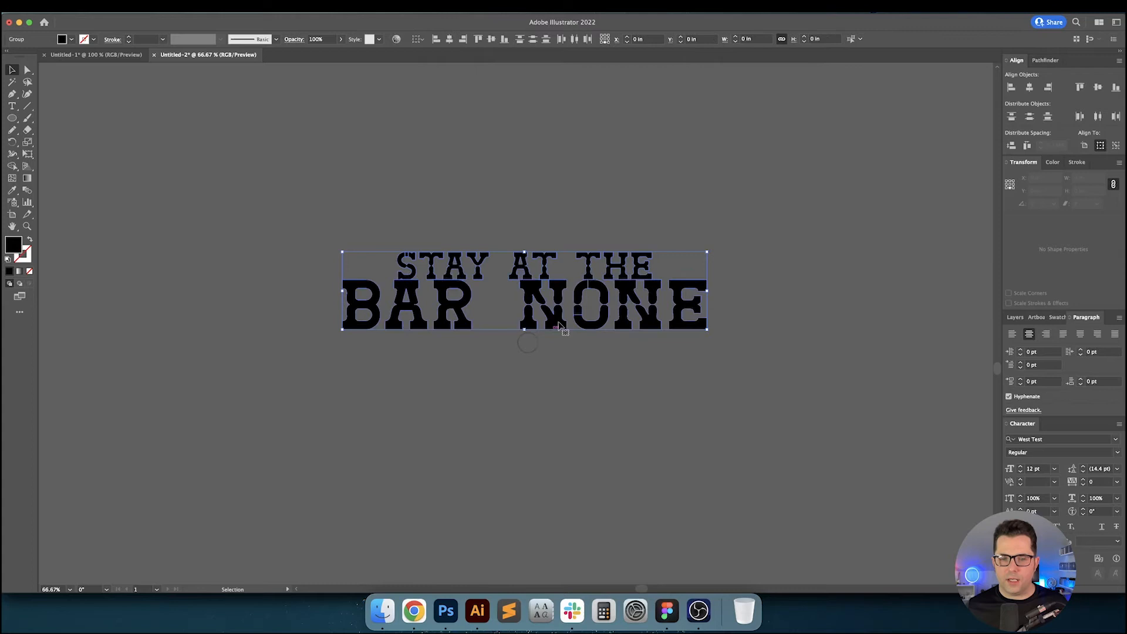
pyautogui.click(617, 272)
pyautogui.press('Up')
pyautogui.press('Up')
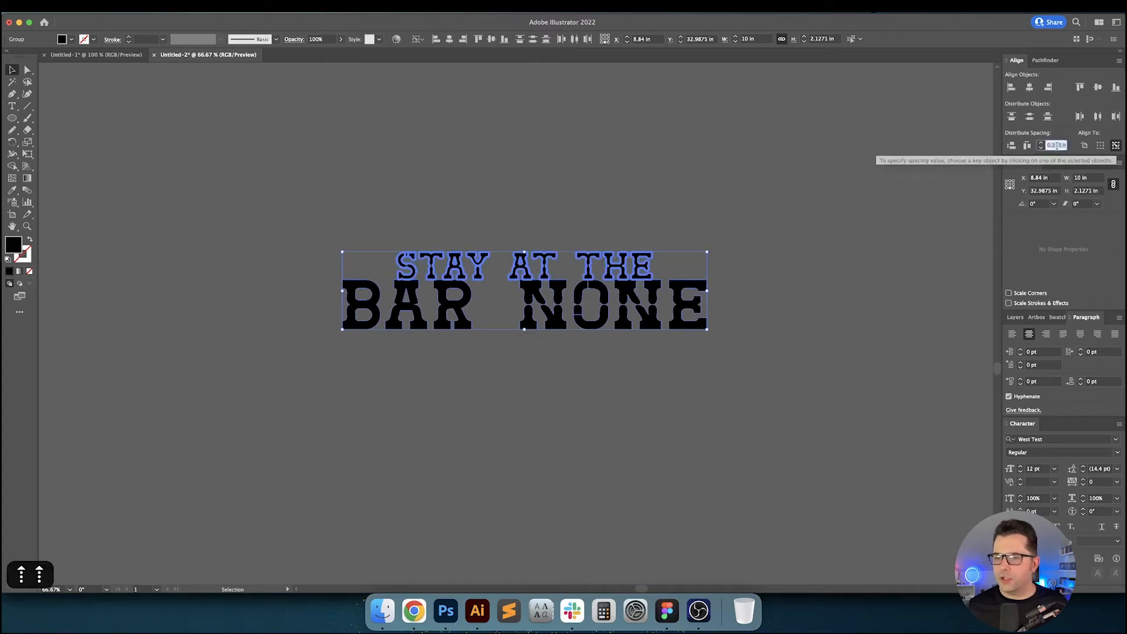
pyautogui.press('Return')
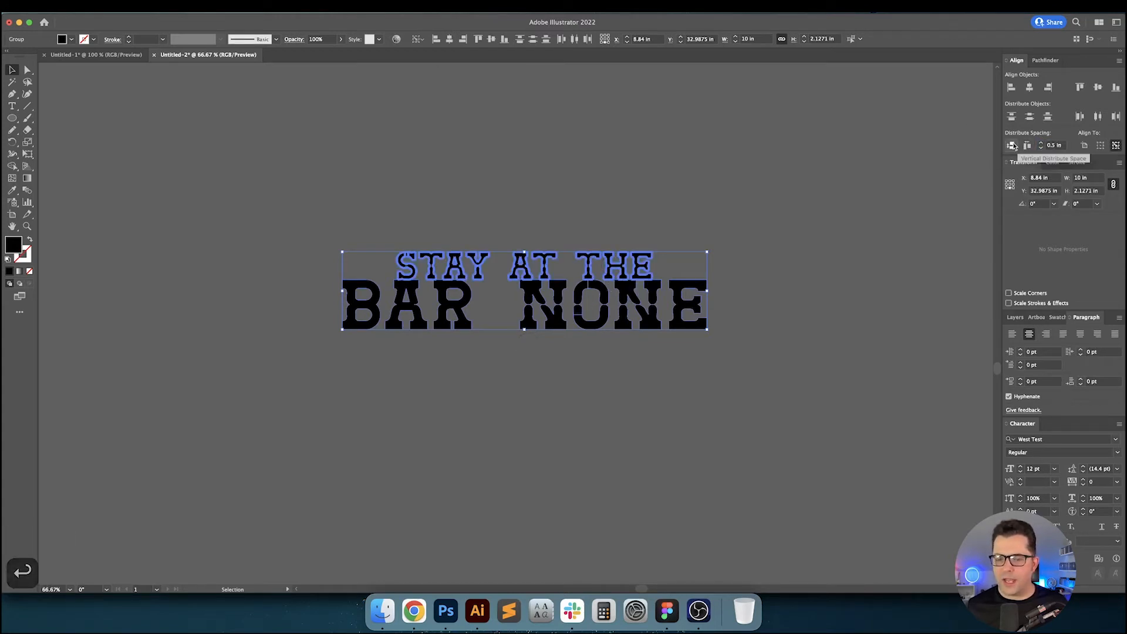
pyautogui.click(1011, 146)
pyautogui.click(810, 230)
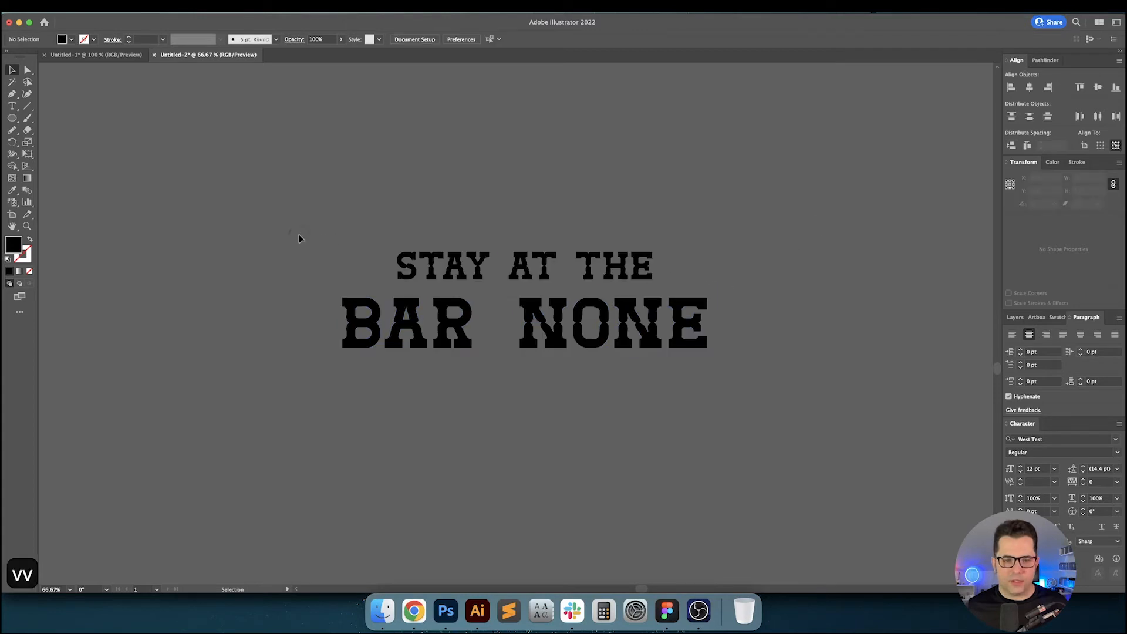
# Step: Ungroup BAR NONE and move the word NONE about 0.41 in closer to BAR
pyautogui.click(527, 327)
pyautogui.press('shift+super+g')
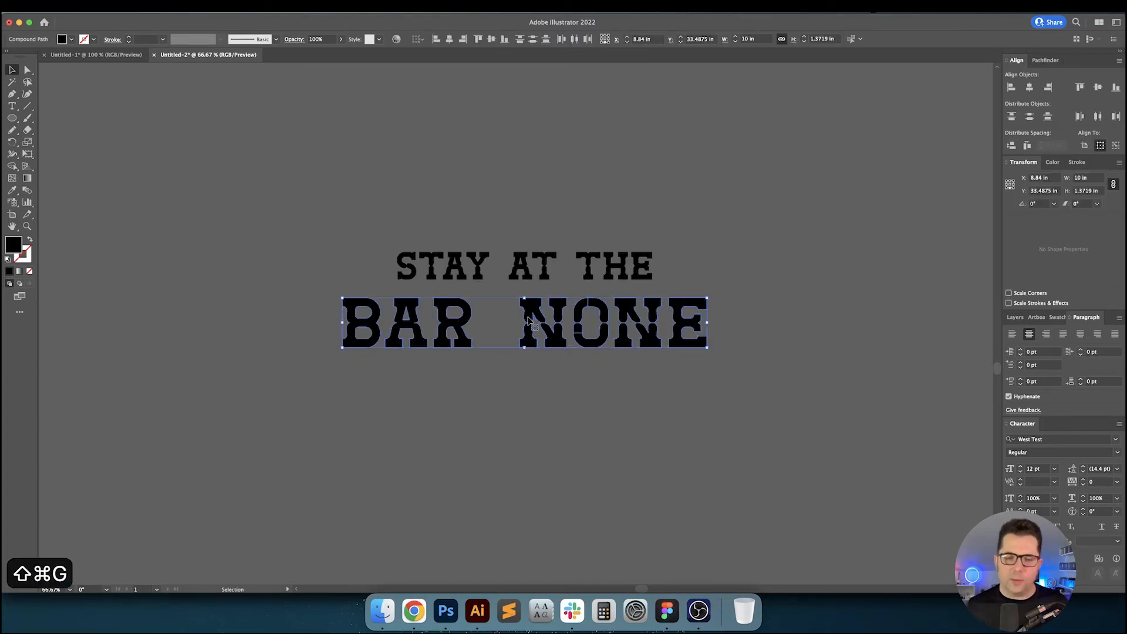
pyautogui.click(681, 375)
pyautogui.click(540, 321)
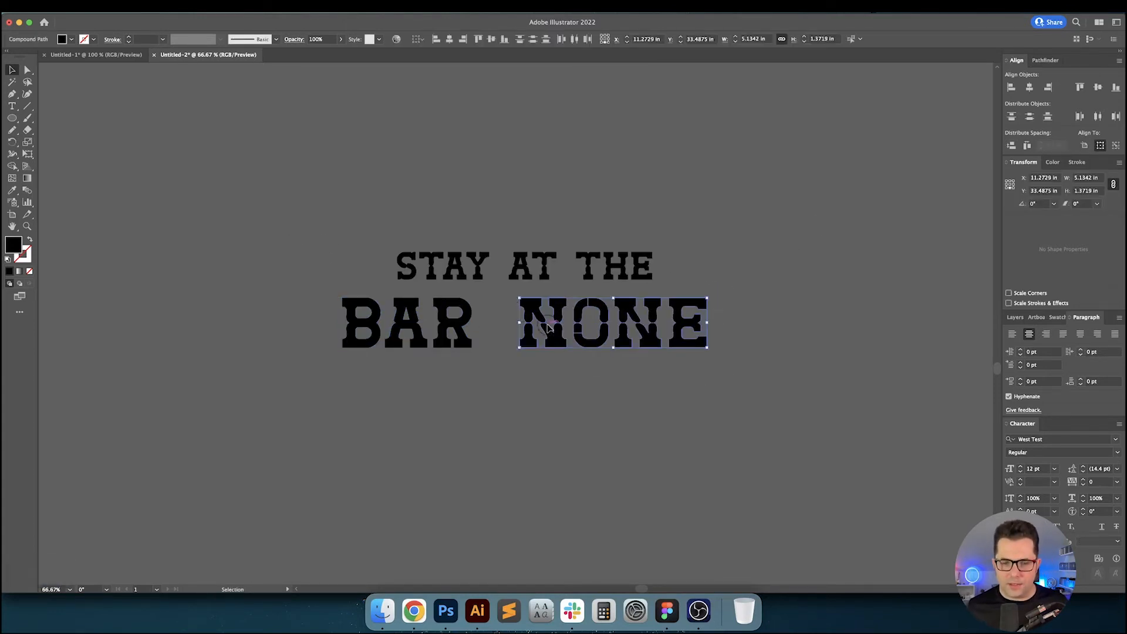
pyautogui.moveTo(547, 327); pyautogui.dragTo(531, 326)
pyautogui.click(718, 380)
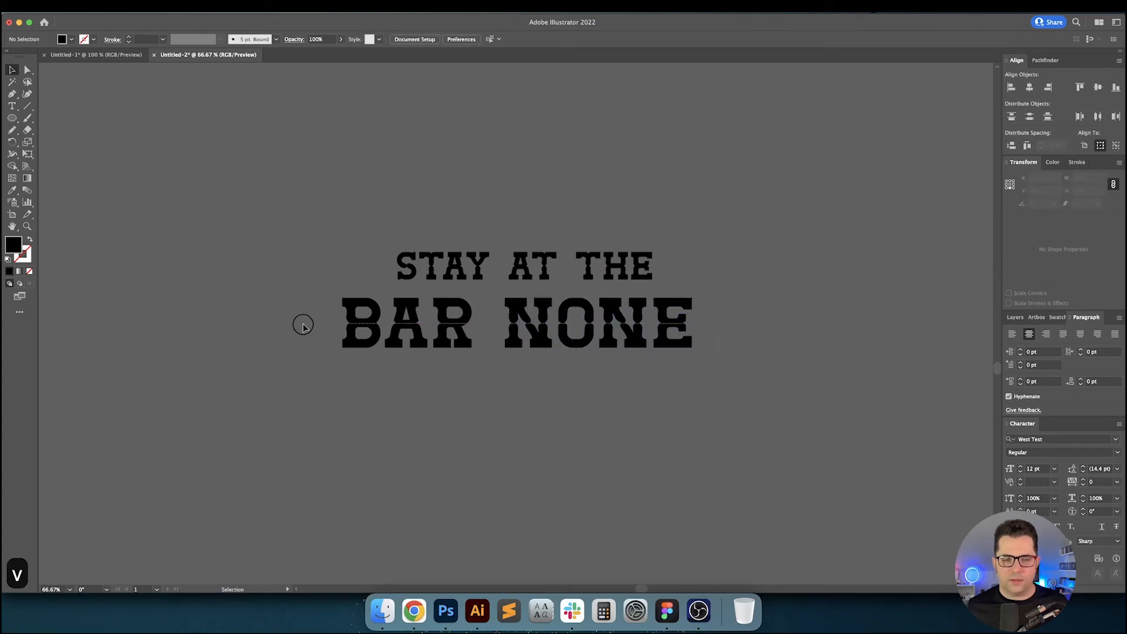
# Step: Regroup BAR and NONE and center the group horizontally under STAY AT THE
pyautogui.moveTo(303, 324); pyautogui.dragTo(278, 308)
pyautogui.press('super+g')
pyautogui.moveTo(288, 215); pyautogui.dragTo(598, 377)
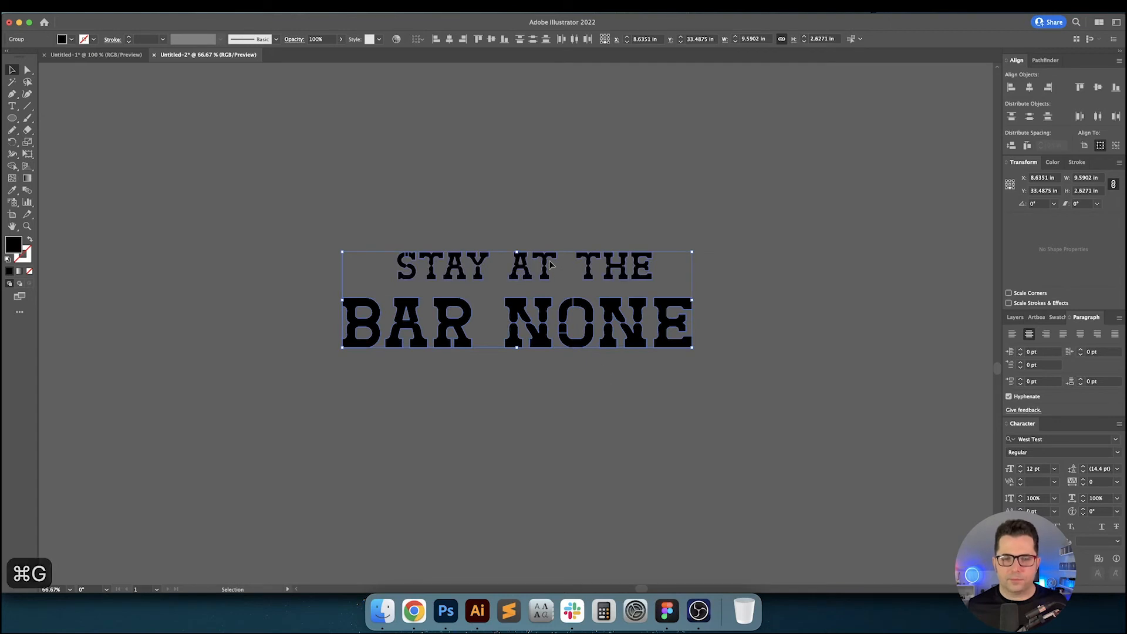
pyautogui.click(528, 197)
pyautogui.click(534, 275)
pyautogui.keyDown('shift'); pyautogui.click(508, 335); pyautogui.keyUp('shift')
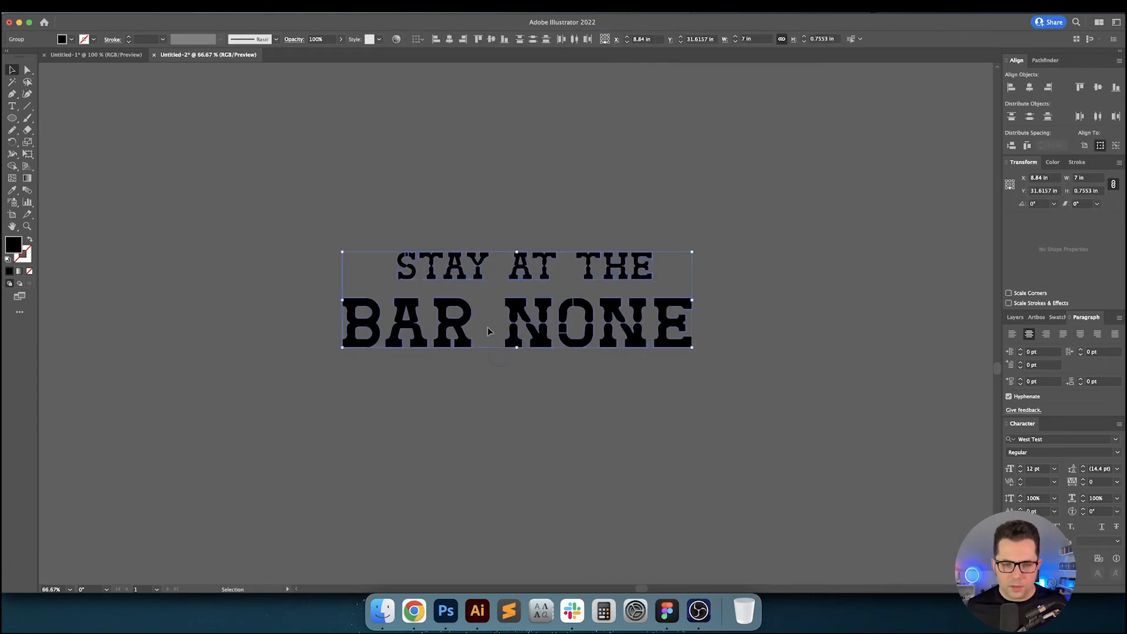
pyautogui.click(463, 280)
pyautogui.click(449, 39)
pyautogui.click(609, 181)
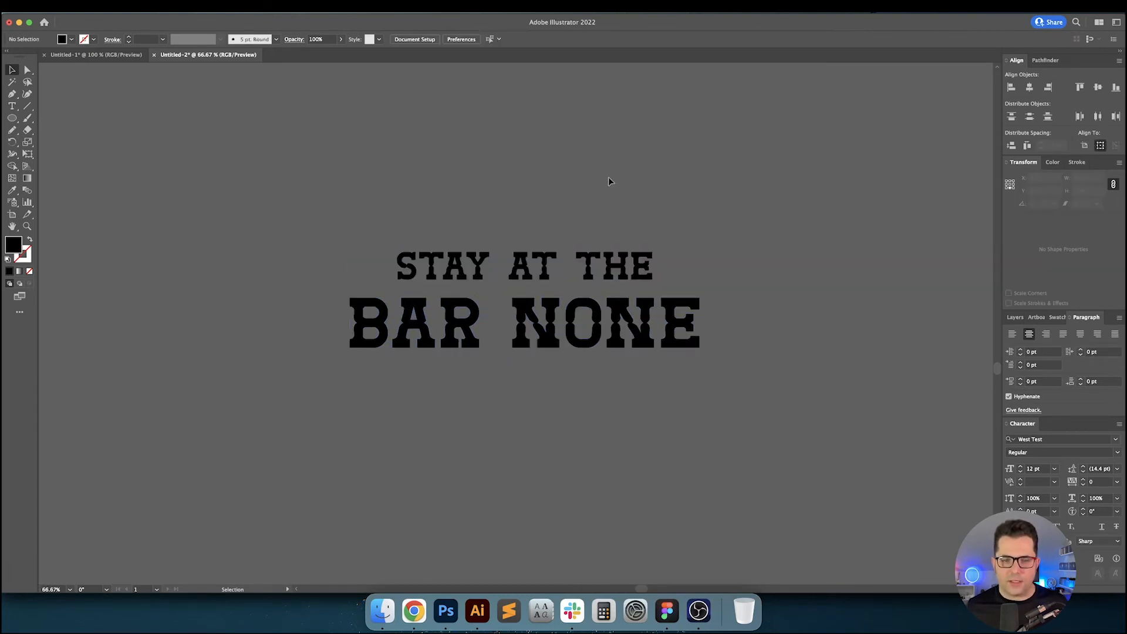
# Step: Add a capital letter I above the title, enlarge it to about 119 pt and convert it to outlines
pyautogui.press('v')
pyautogui.press('space')
pyautogui.moveTo(483, 200); pyautogui.dragTo(456, 219)
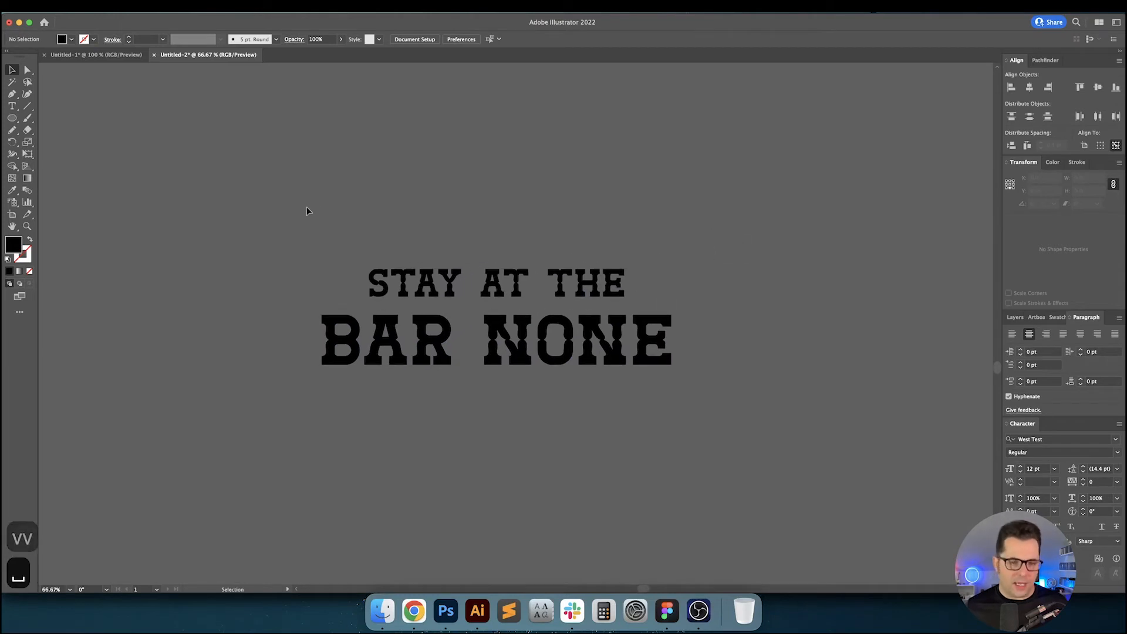
pyautogui.press('t')
pyautogui.click(468, 198)
pyautogui.write('I')
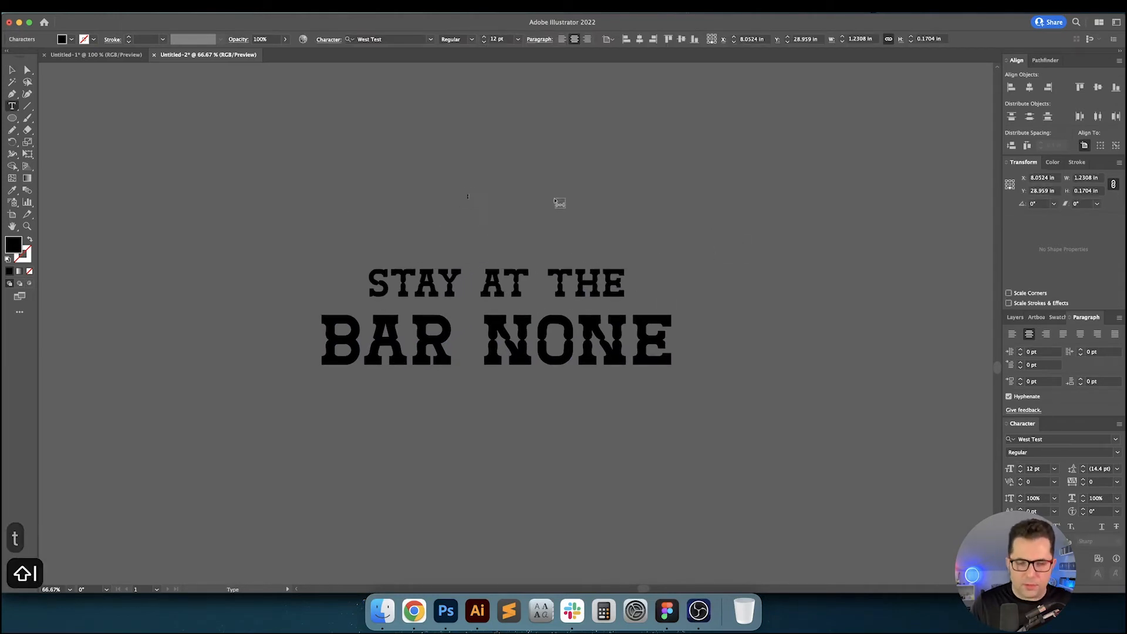
pyautogui.press('Escape')
pyautogui.moveTo(472, 200); pyautogui.dragTo(543, 237)
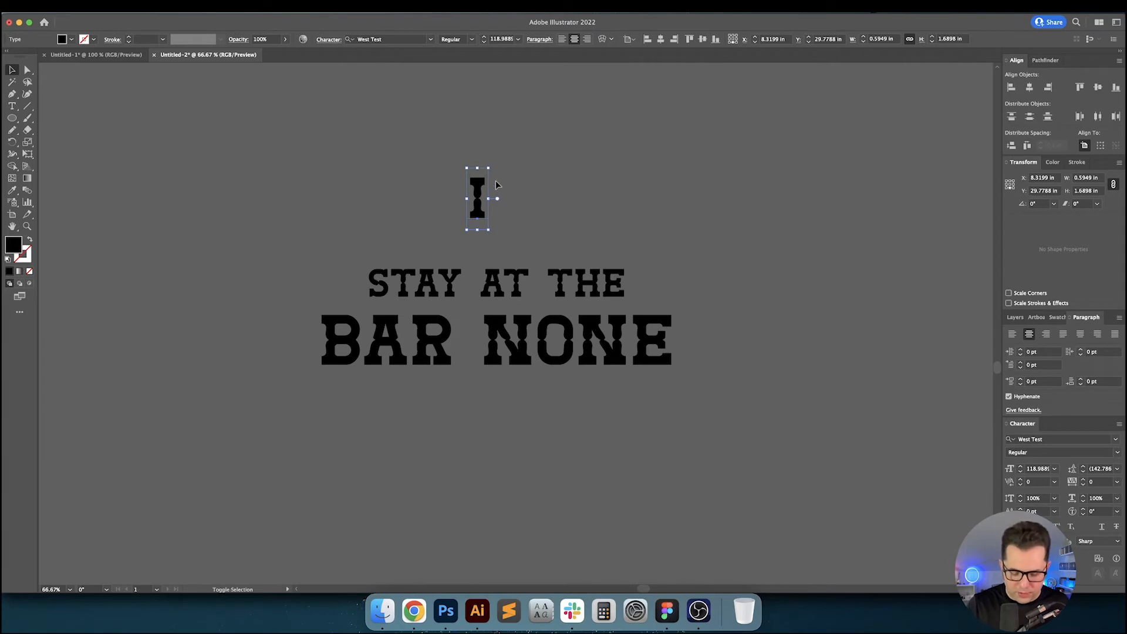
pyautogui.press('shift+super+o')
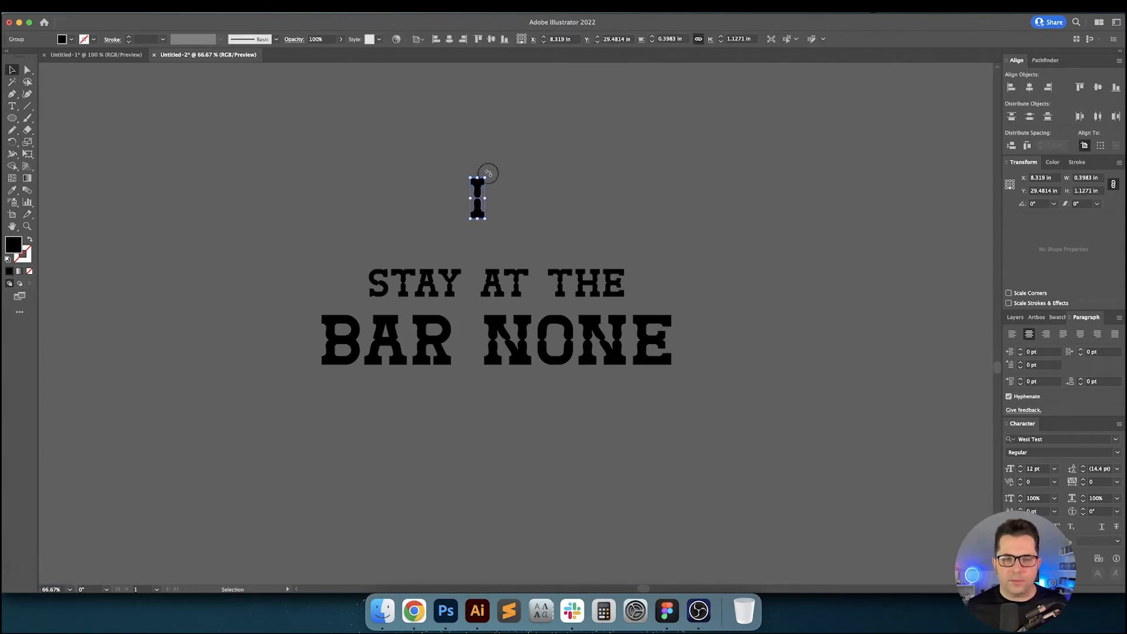
# Step: Rotate the outlined I to 270°, place it just before STAY and center it vertically on the STAY AT THE line
pyautogui.moveTo(487, 174); pyautogui.dragTo(345, 284)
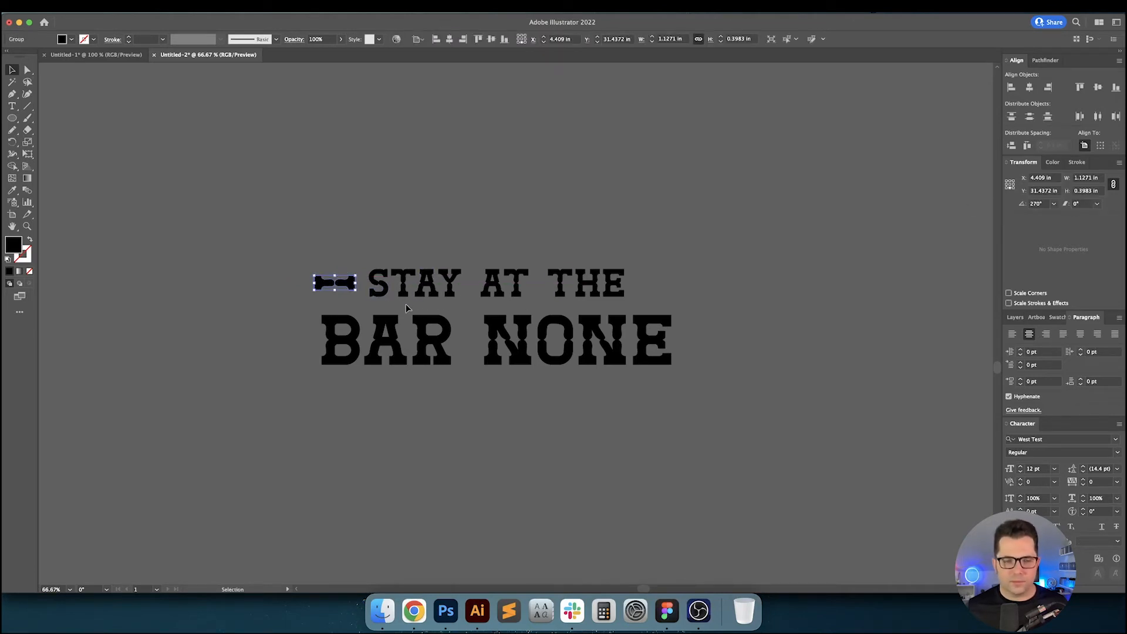
pyautogui.keyDown('shift'); pyautogui.click(431, 287); pyautogui.keyUp('shift')
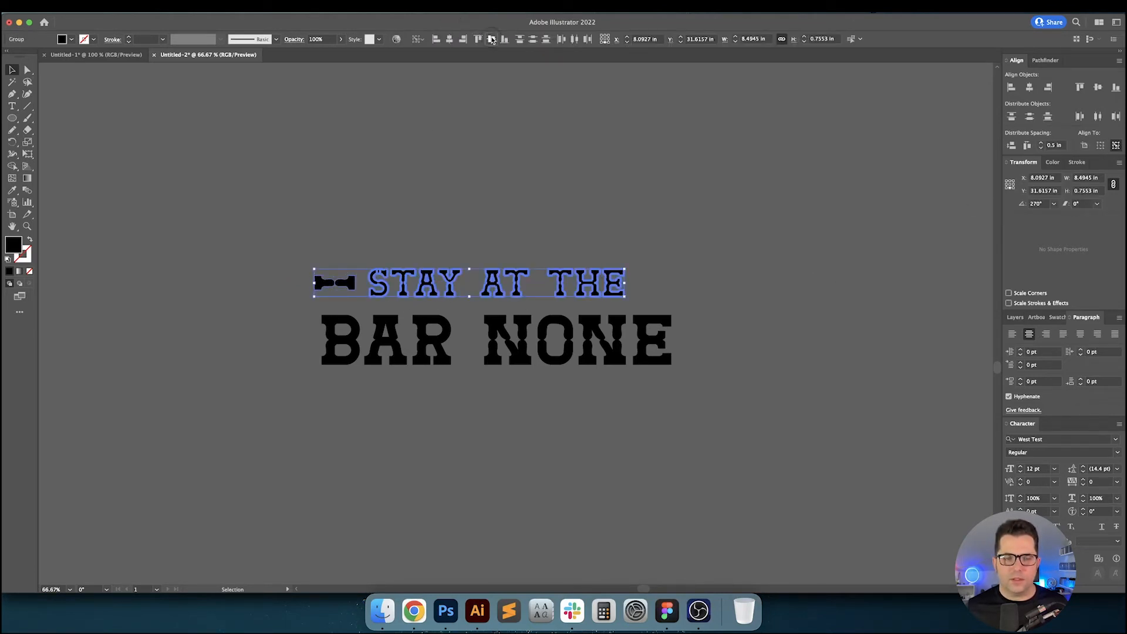
pyautogui.click(491, 39)
pyautogui.click(456, 189)
# Step: Reduce the rotated I bar to 0.5 in wide, keeping its right edge fixed, and place a copy after THE
pyautogui.click(335, 288)
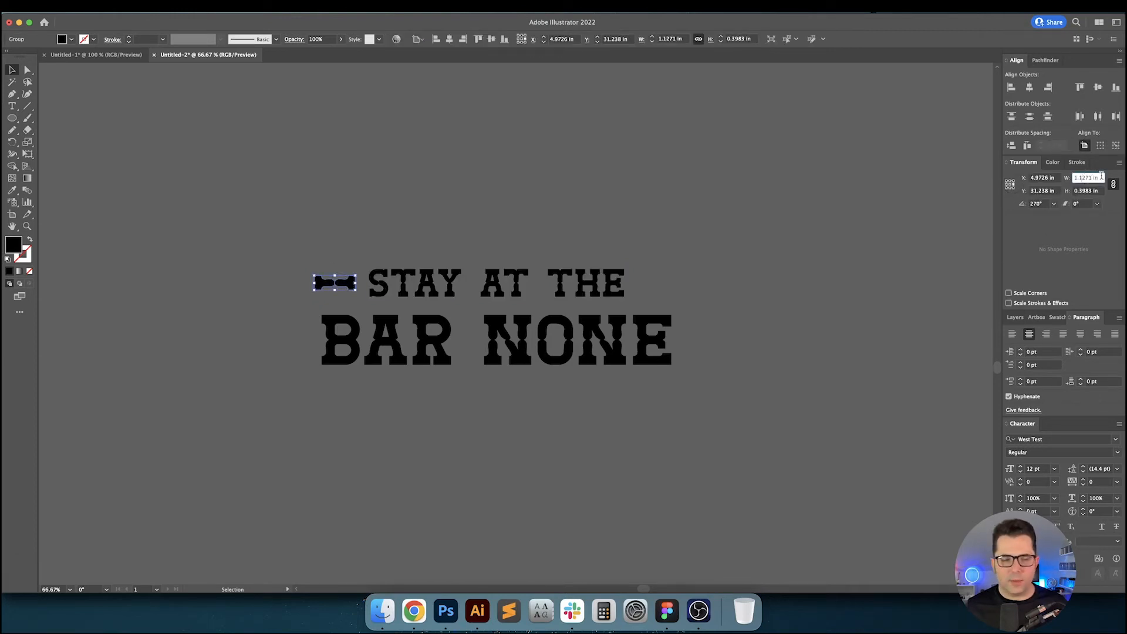
pyautogui.scroll(-6, 1101, 177)
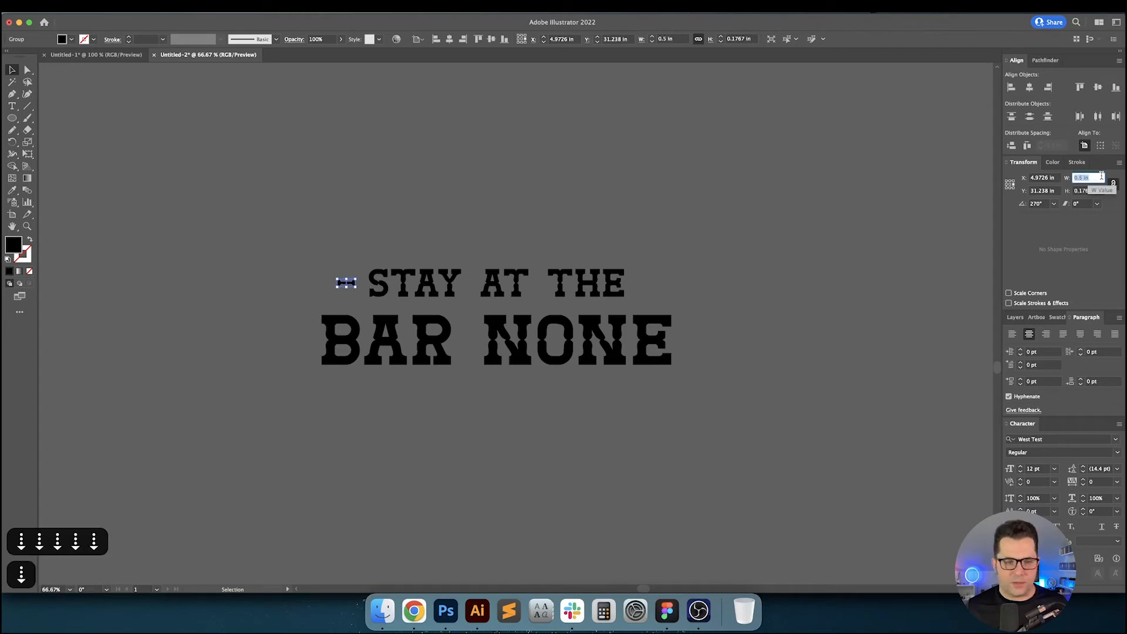
pyautogui.press('Return')
pyautogui.press('v')
pyautogui.click(586, 223)
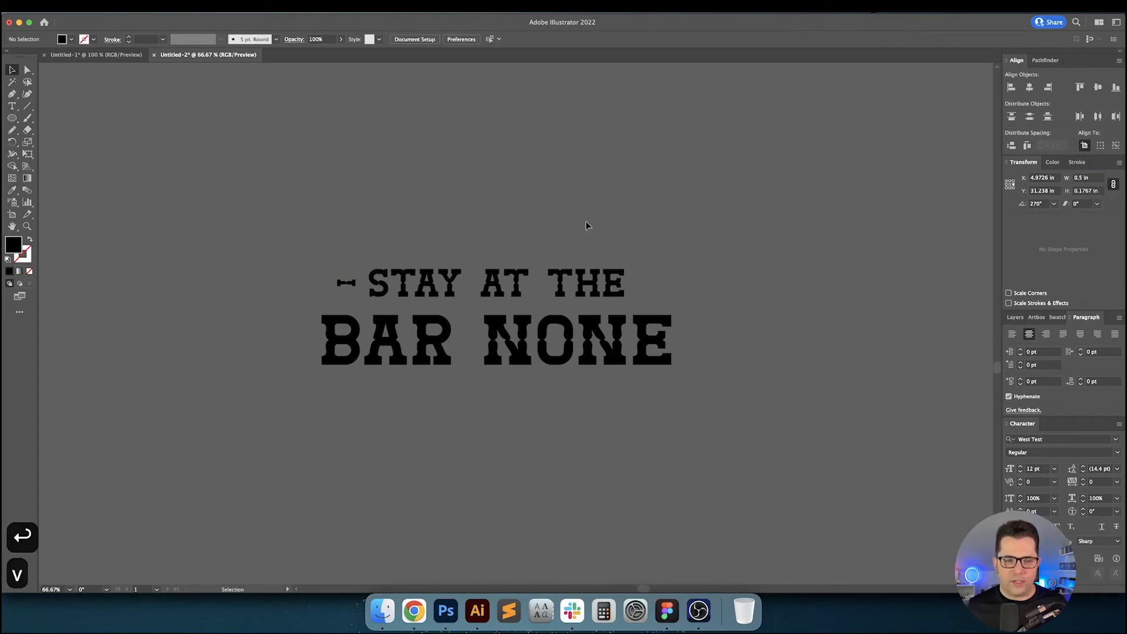
pyautogui.moveTo(346, 286); pyautogui.dragTo(680, 302)
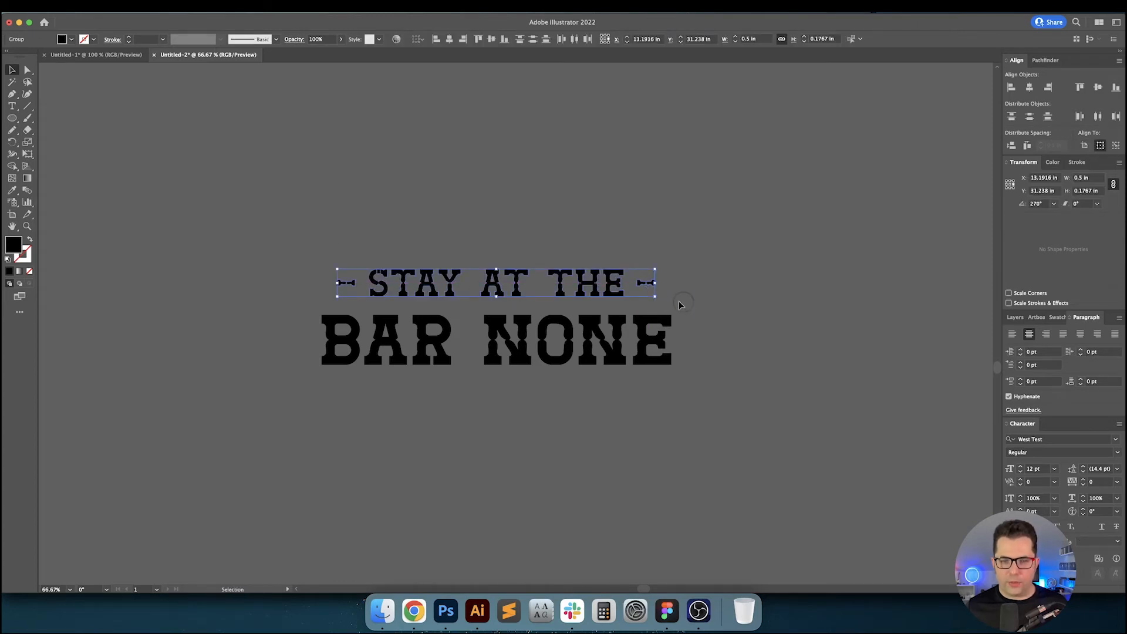
# Step: Distribute the two bars horizontally at 0.375 in from STAY AT THE, using the text as the key object
pyautogui.click(578, 285)
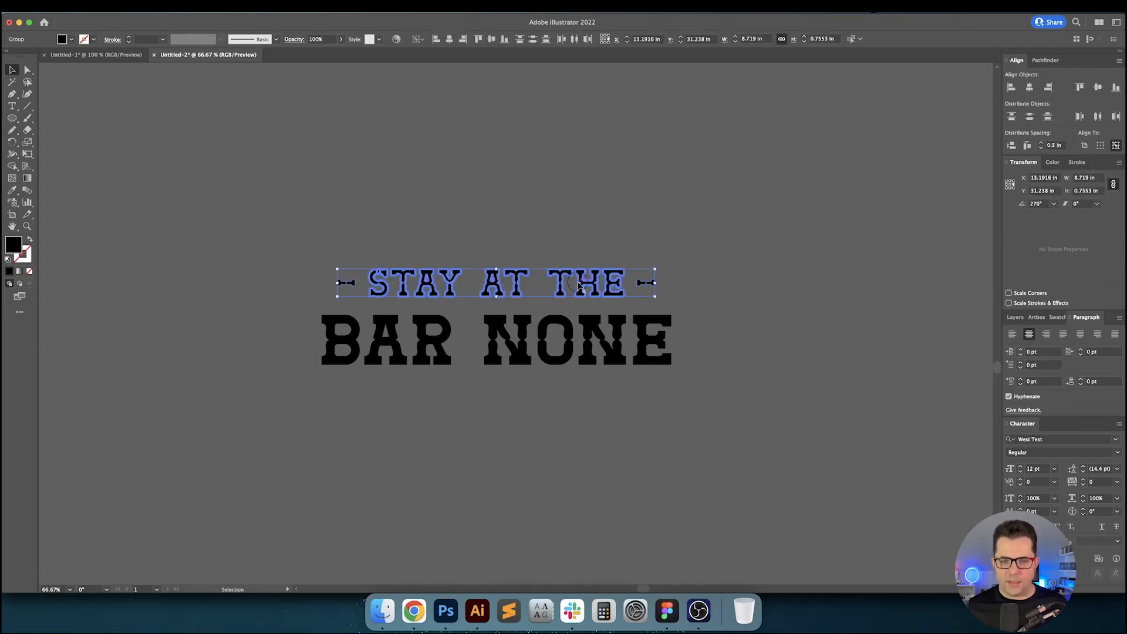
pyautogui.click(1027, 145)
pyautogui.press('Down')
pyautogui.press('Return')
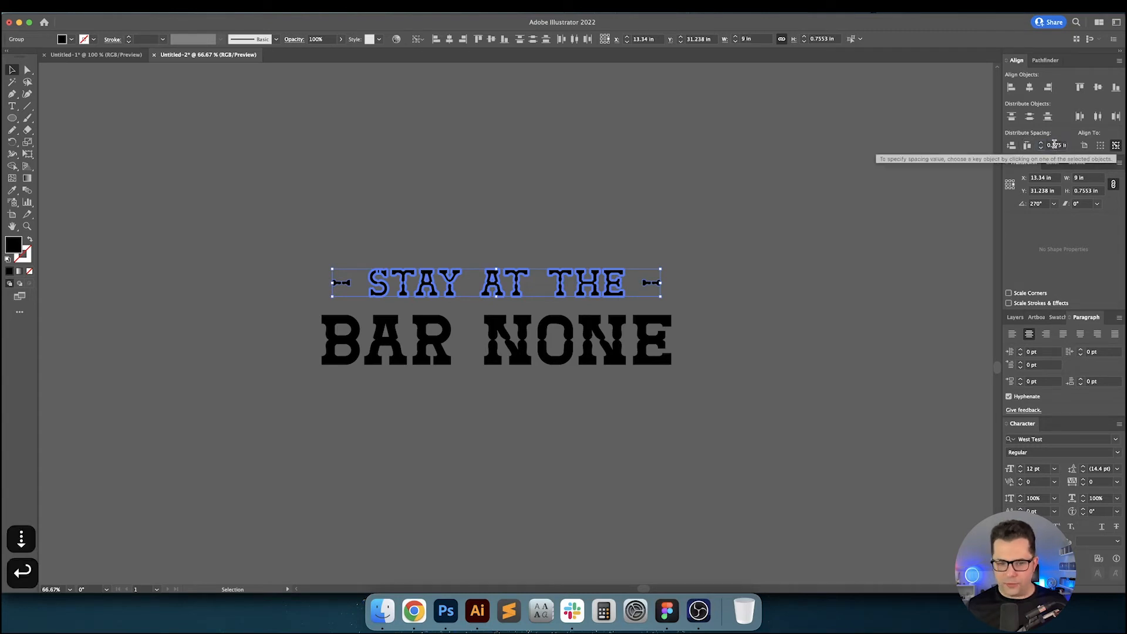
pyautogui.press('super+shift+a')
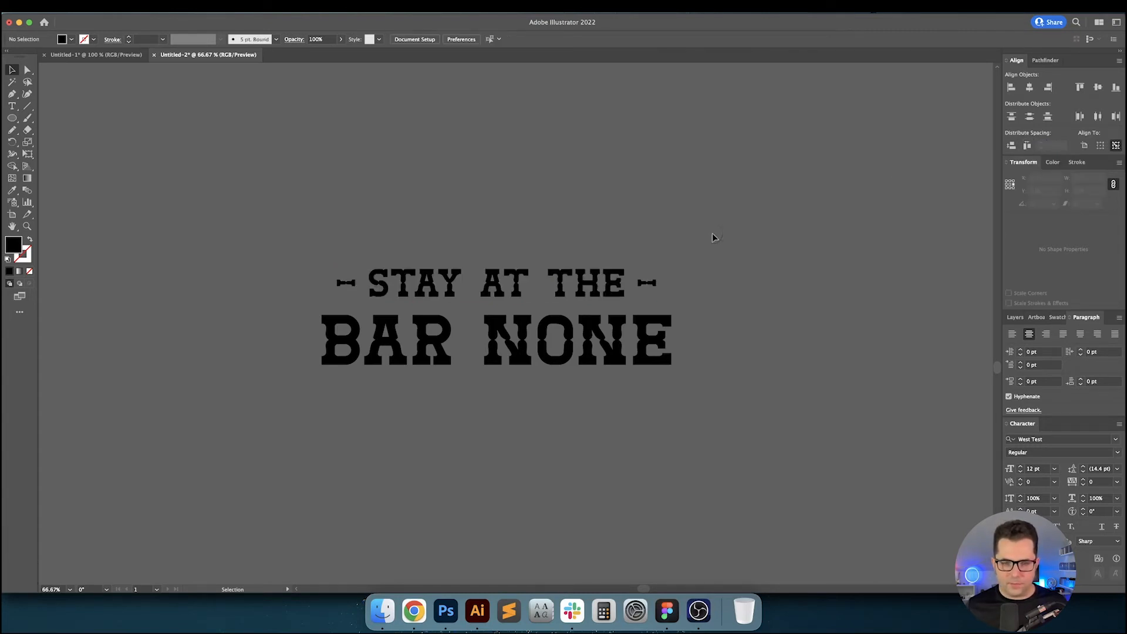
# Step: Select both title lines with their side bars and unite them using the Pathfinder
pyautogui.moveTo(514, 230); pyautogui.dragTo(538, 219)
pyautogui.press('v')
pyautogui.moveTo(280, 243); pyautogui.dragTo(792, 412)
pyautogui.click(715, 360)
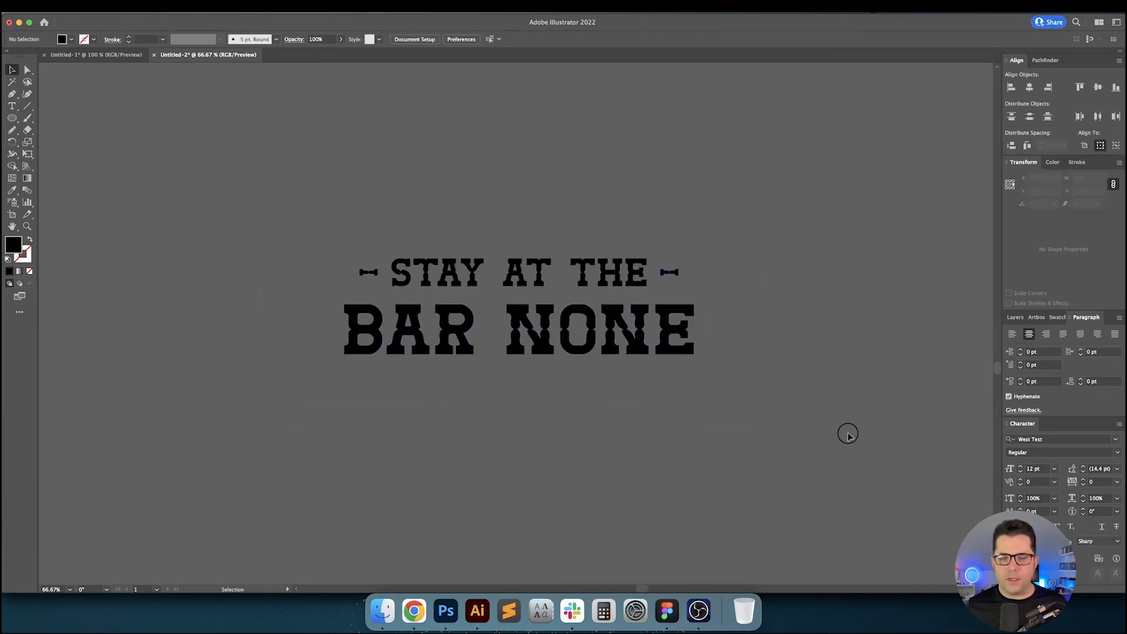
pyautogui.press('super+a')
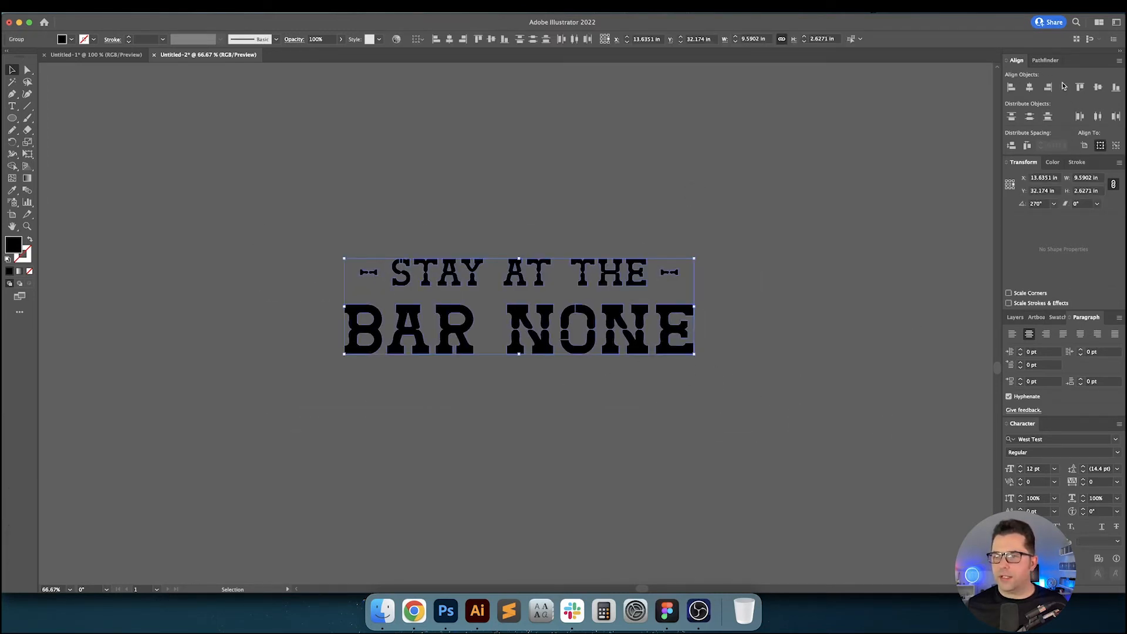
pyautogui.click(1046, 61)
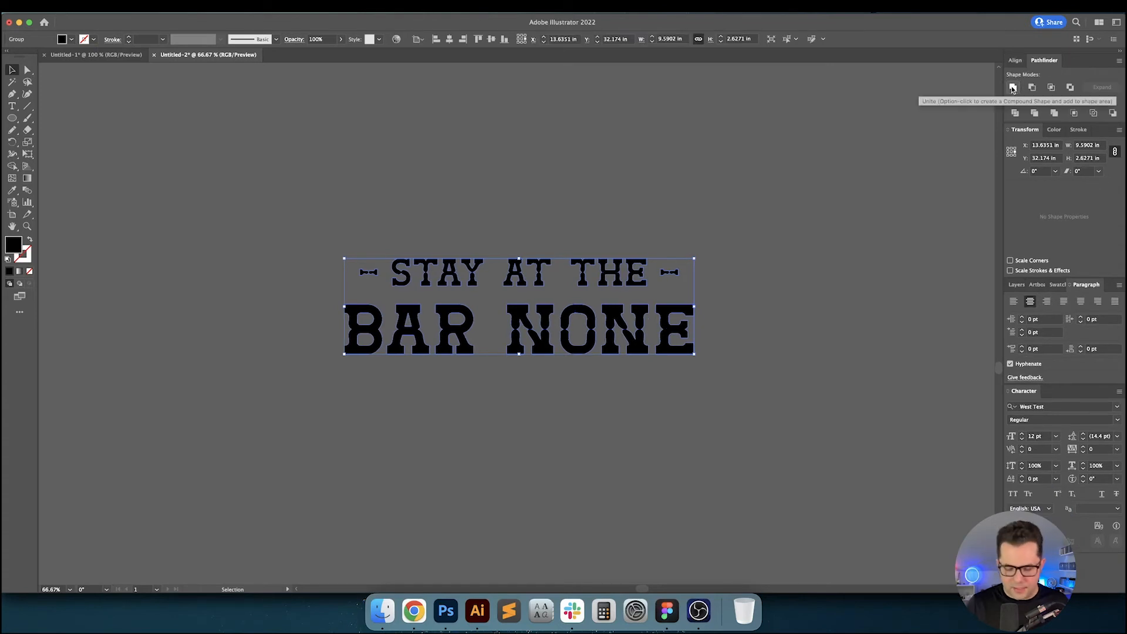
# Step: Center the title horizontally on the poster artboard and align it to the artboard's bottom edge
pyautogui.press('super+0')
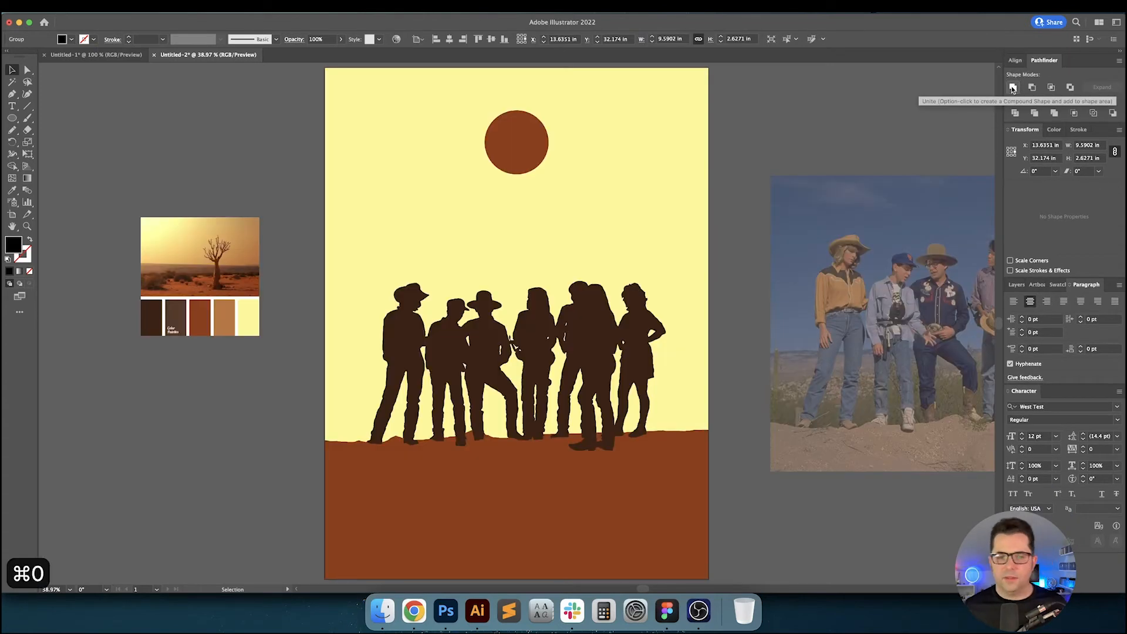
pyautogui.click(449, 39)
pyautogui.click(492, 38)
pyautogui.moveTo(727, 304); pyautogui.dragTo(717, 207)
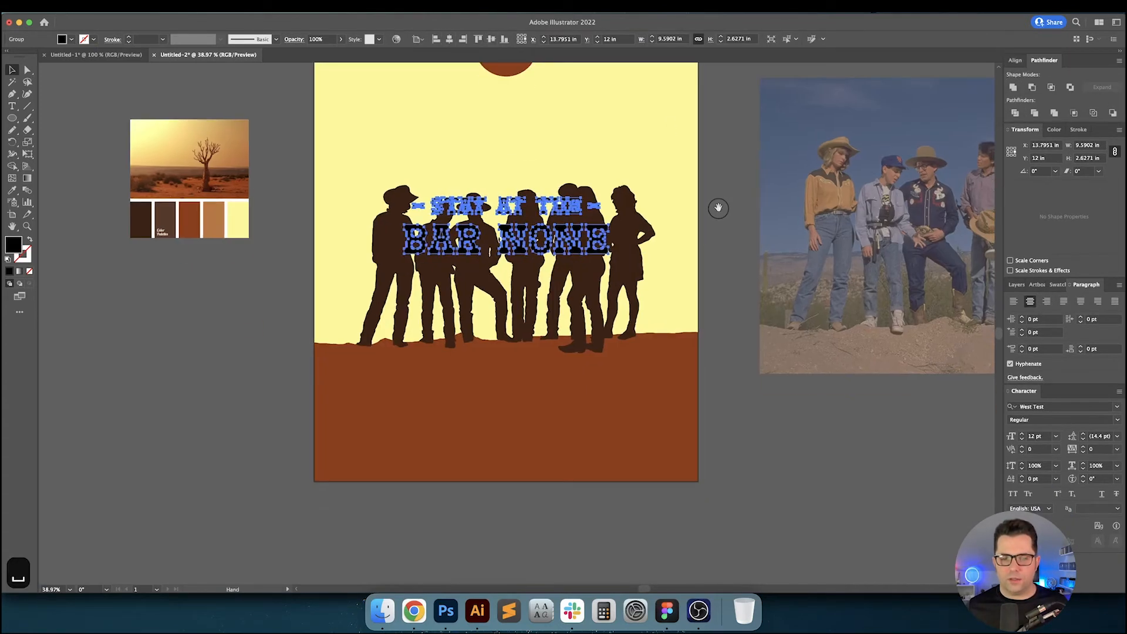
pyautogui.click(504, 39)
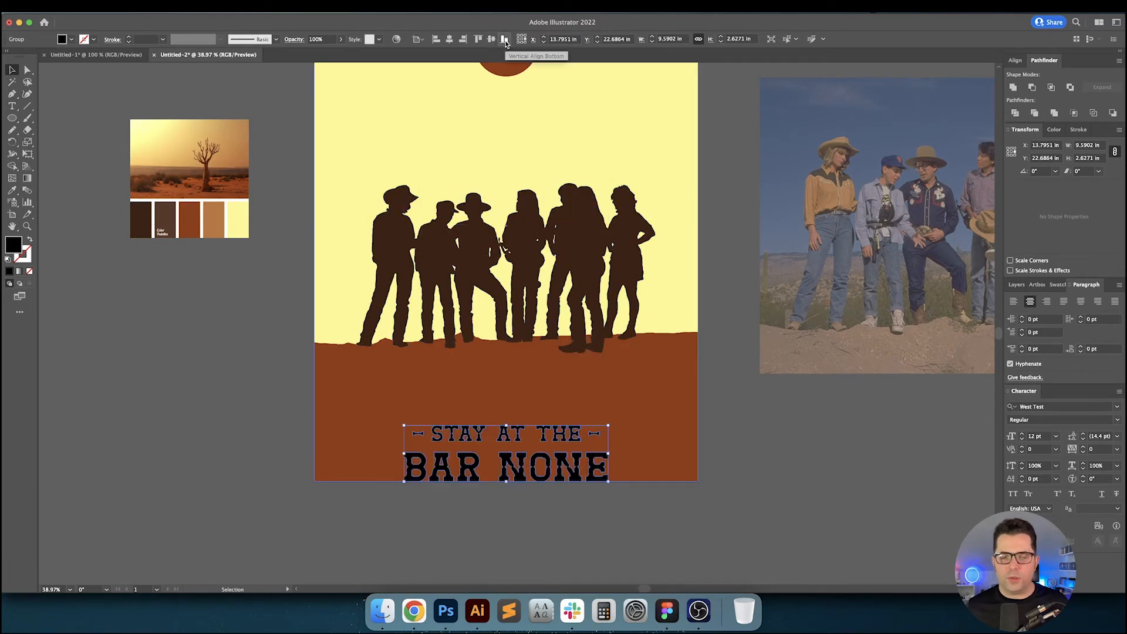
# Step: Move the title 2 in straight up from the artboard's bottom edge, with 0 horizontal offset
pyautogui.press('Return')
pyautogui.write('0')
pyautogui.press('Tab')
pyautogui.write('-2')
pyautogui.press('Return')
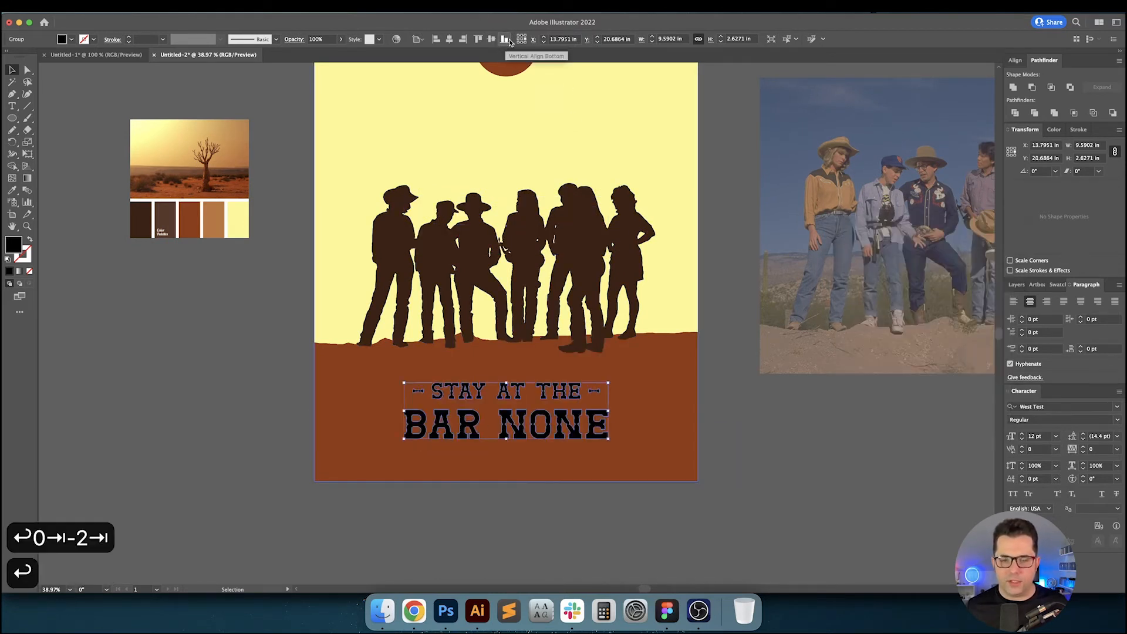
# Step: Scale the title proportionally to a height of 3 in, keeping its bottom-center point fixed
pyautogui.click(721, 355)
pyautogui.moveTo(721, 355); pyautogui.dragTo(726, 396)
pyautogui.press('v')
pyautogui.press('v')
pyautogui.click(605, 509)
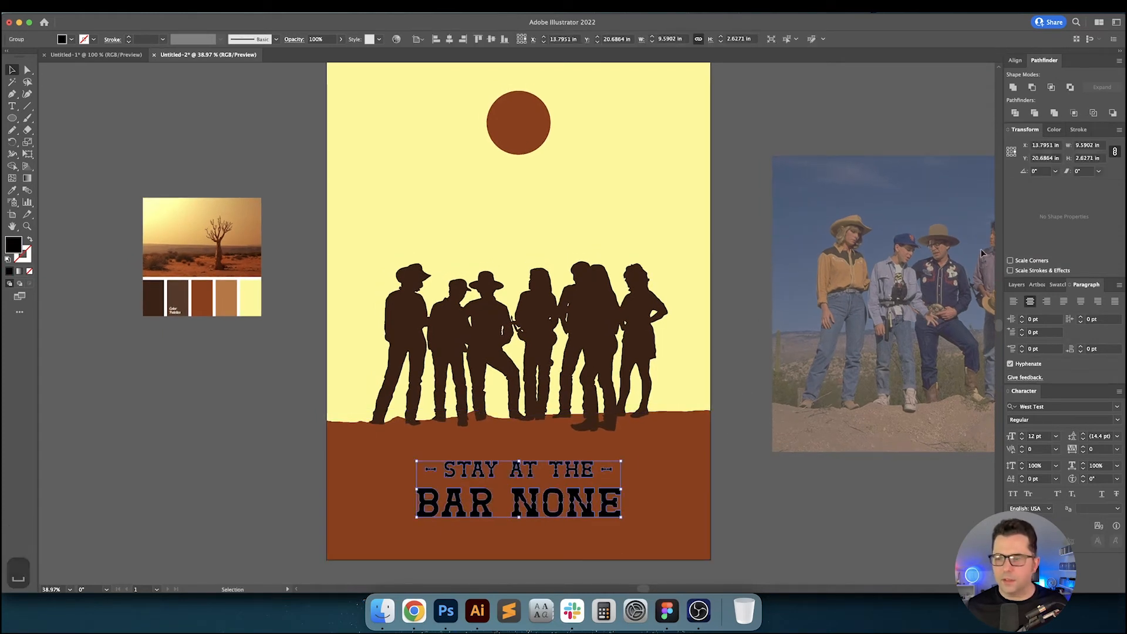
pyautogui.click(1011, 152)
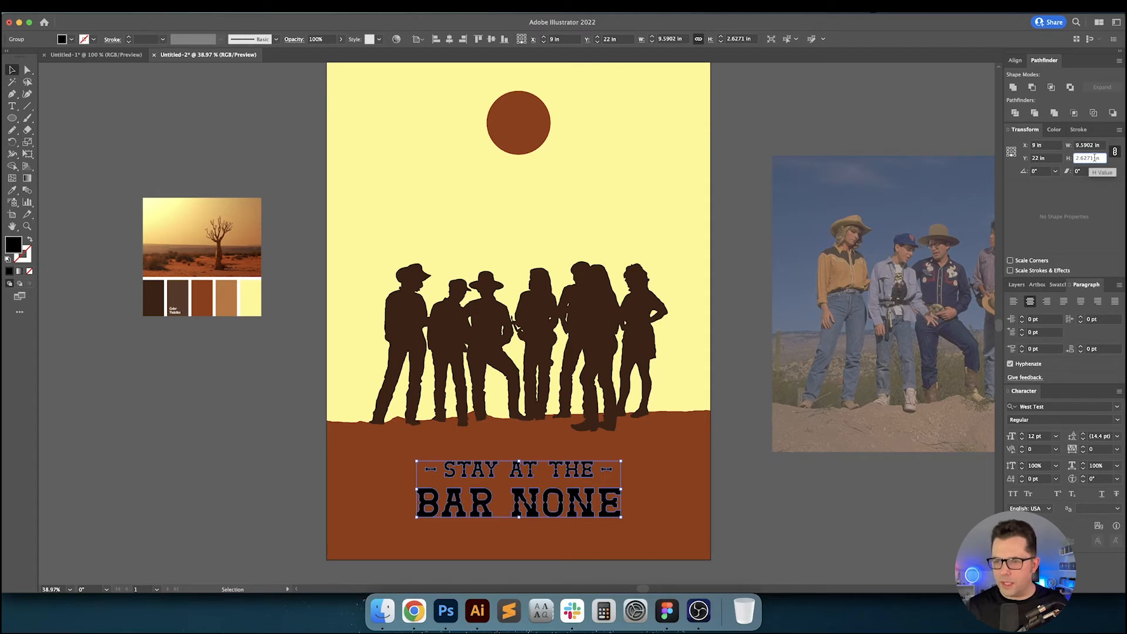
pyautogui.write('3')
pyautogui.press('Return')
pyautogui.press('Return')
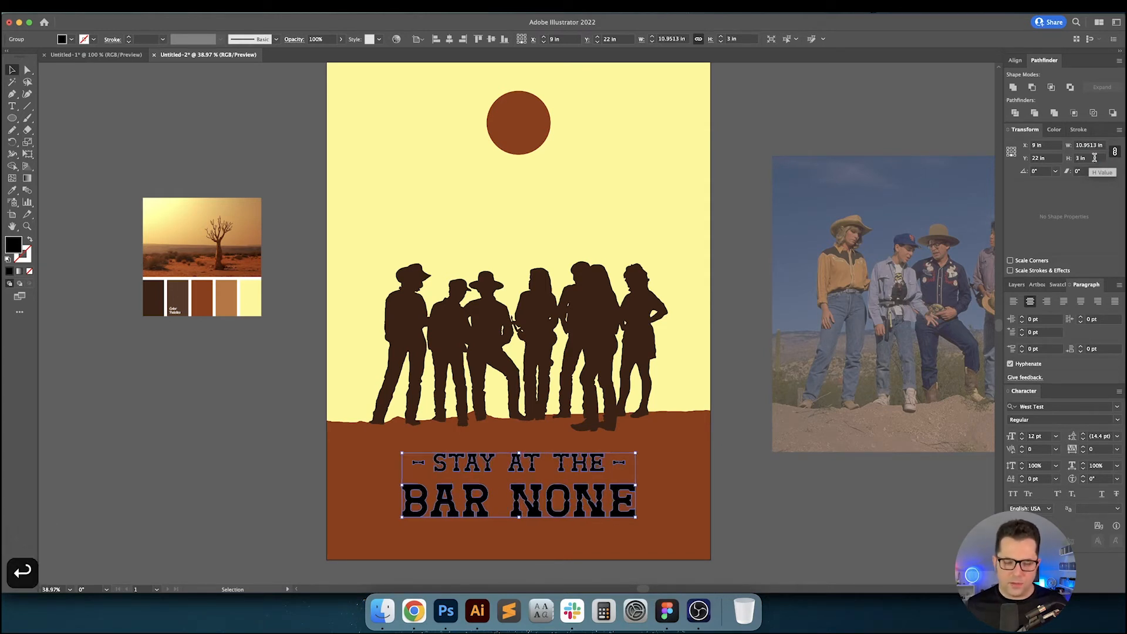
# Step: Recolor the title in the pale yellow of the poster's sky and deselect it
pyautogui.scroll(-1, 692, 411)
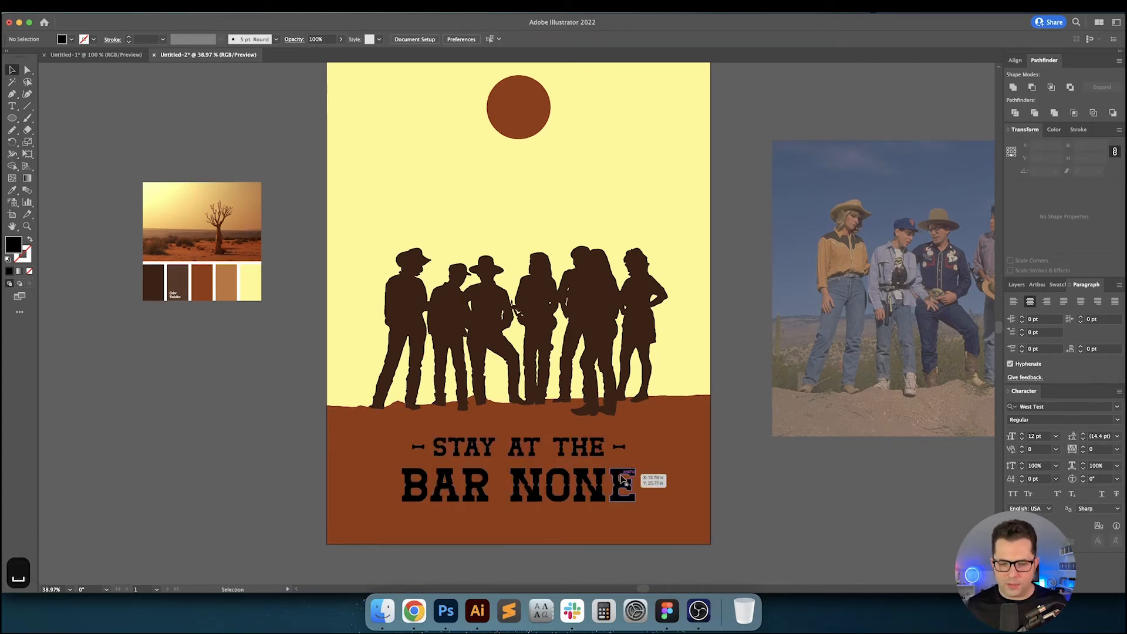
pyautogui.press('i')
pyautogui.click(632, 212)
pyautogui.press('v')
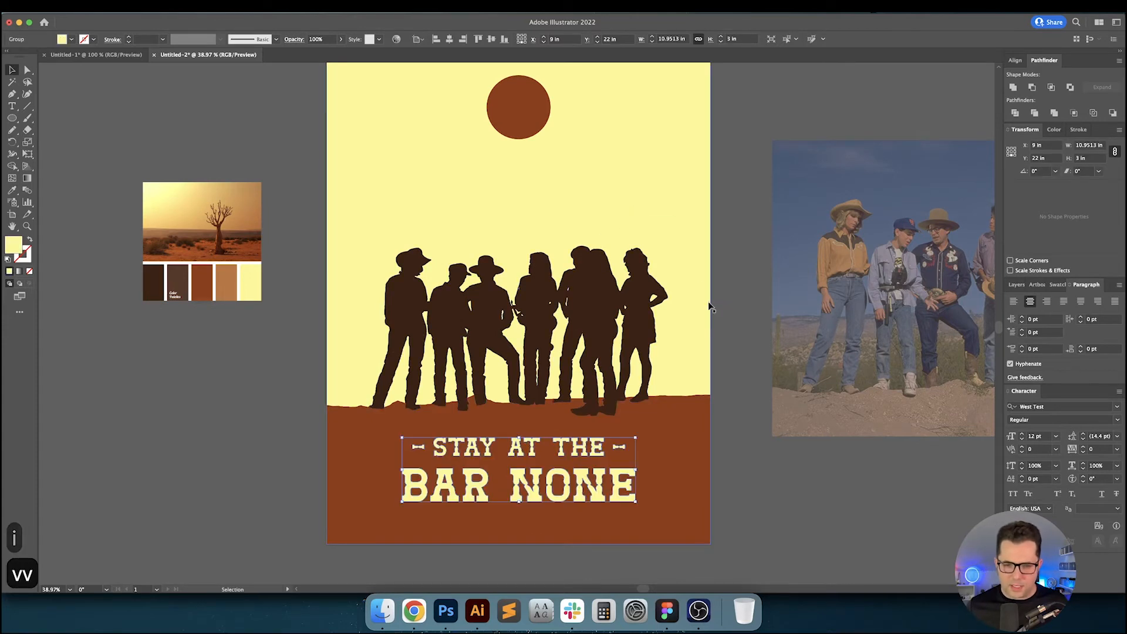
pyautogui.click(737, 308)
# Step: Examine the whole poster to judge the title's size and the overall color balance
pyautogui.press('space')
pyautogui.moveTo(737, 305)
pyautogui.mouseDown()
pyautogui.moveTo(705, 340)
pyautogui.moveTo(730, 322)
pyautogui.mouseUp()
pyautogui.press('v')
pyautogui.press('v')
pyautogui.press('space')
pyautogui.press('space')
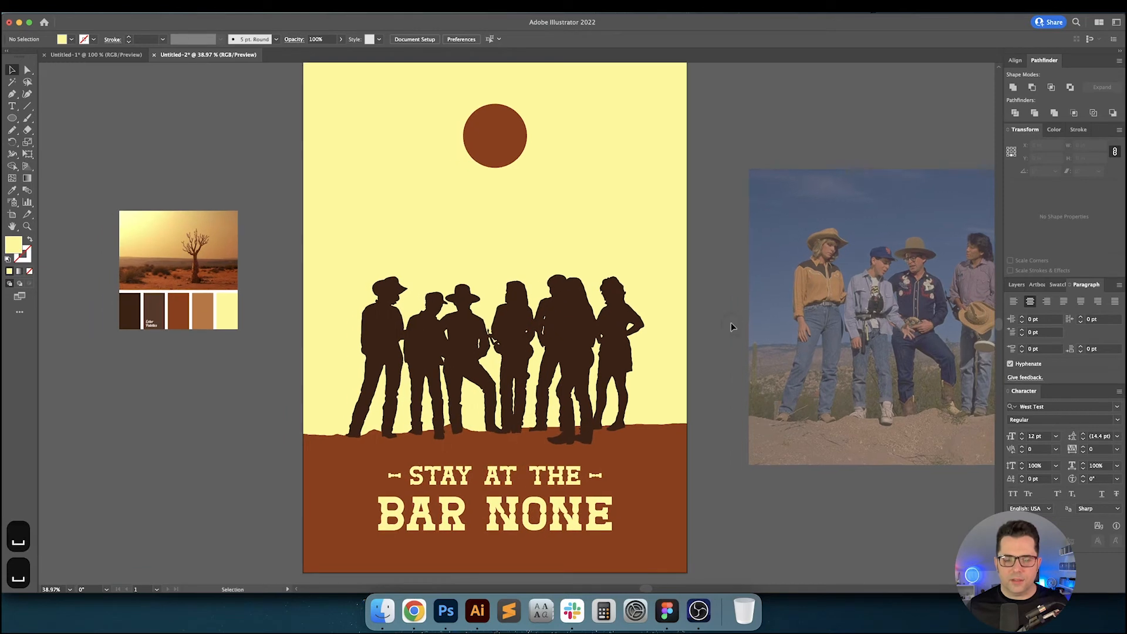
pyautogui.press('cmd+minus')
pyautogui.press('cmd+0')
pyautogui.press('cmd+minus')
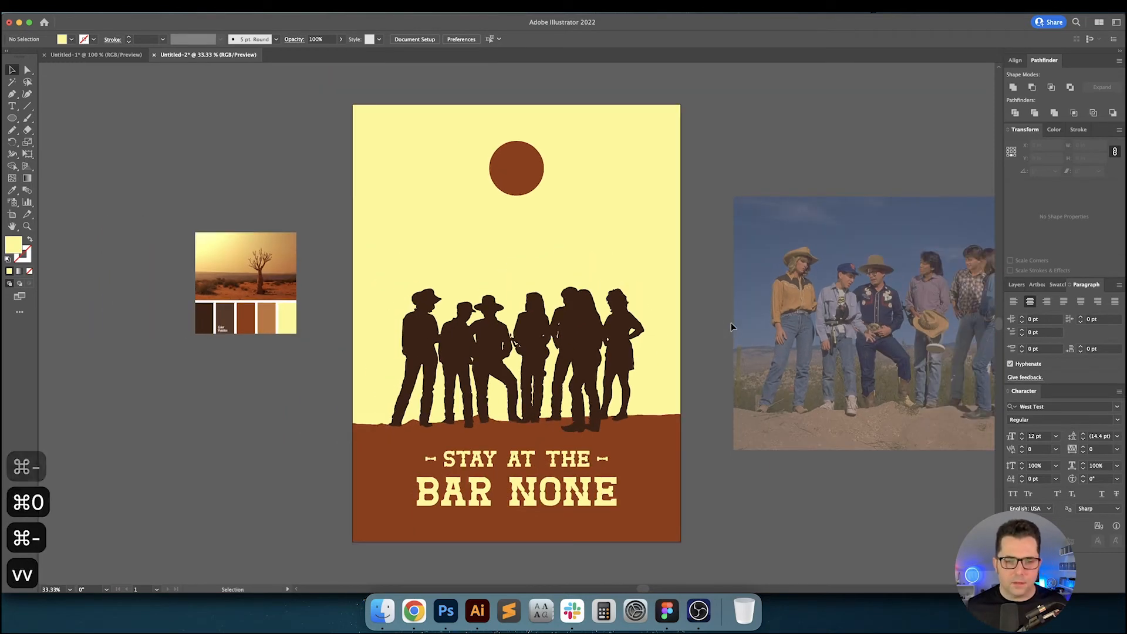
pyautogui.press('v')
pyautogui.press('v')
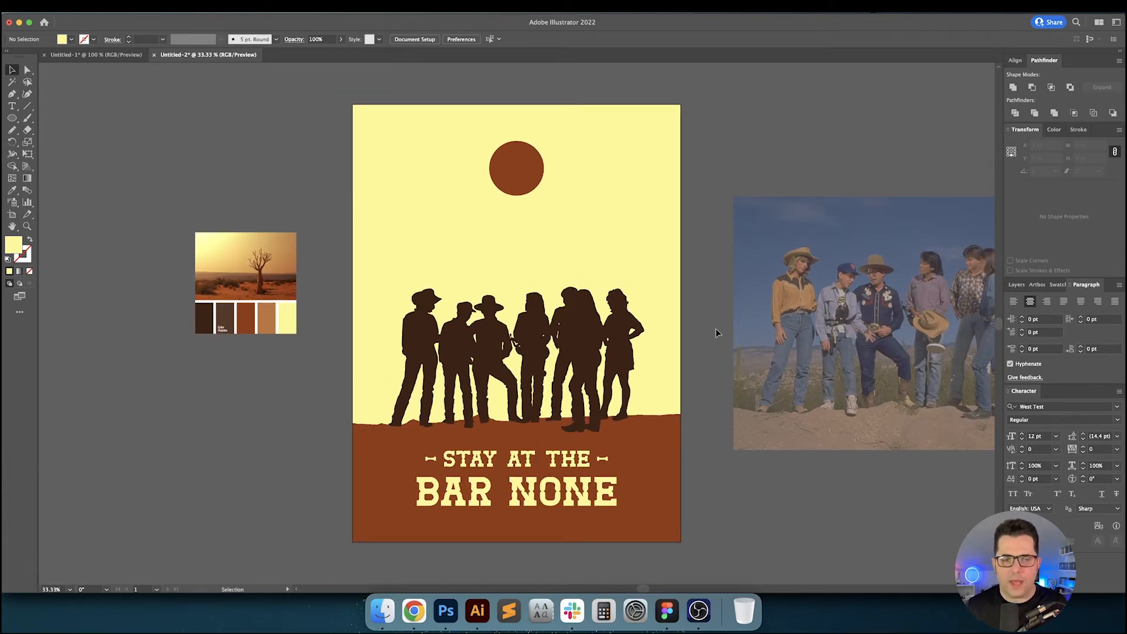
# Step: Recolor the poster's background rectangle with the light brown swatch sampled from the desert palette
pyautogui.click(528, 233)
pyautogui.press('i')
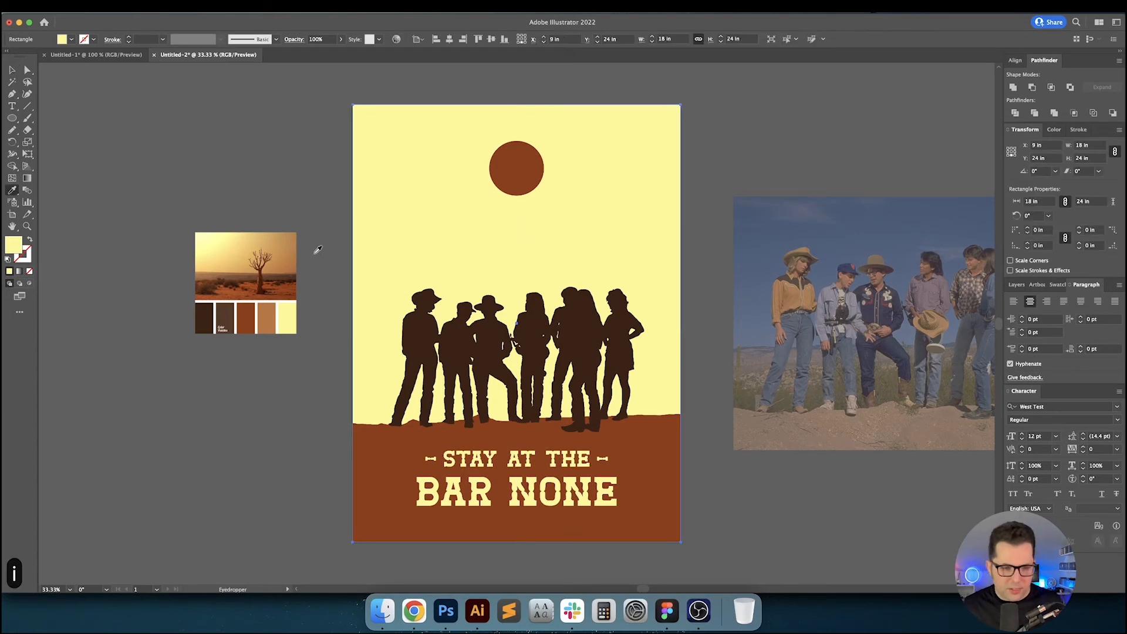
pyautogui.click(267, 307)
pyautogui.press('v')
pyautogui.click(304, 187)
pyautogui.press('v')
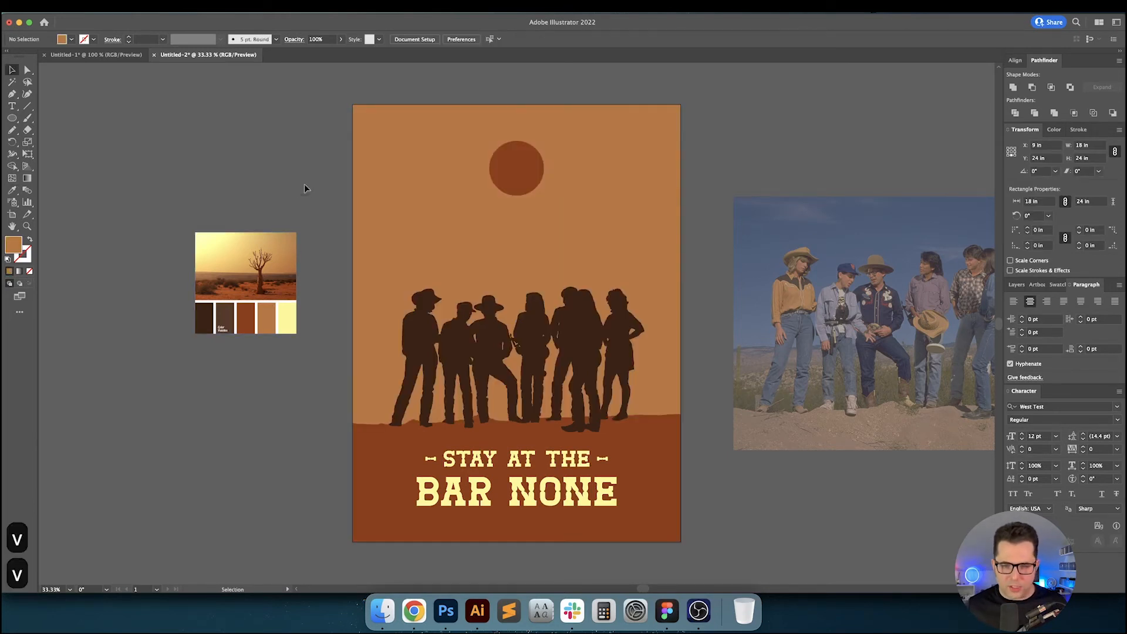
pyautogui.press('v')
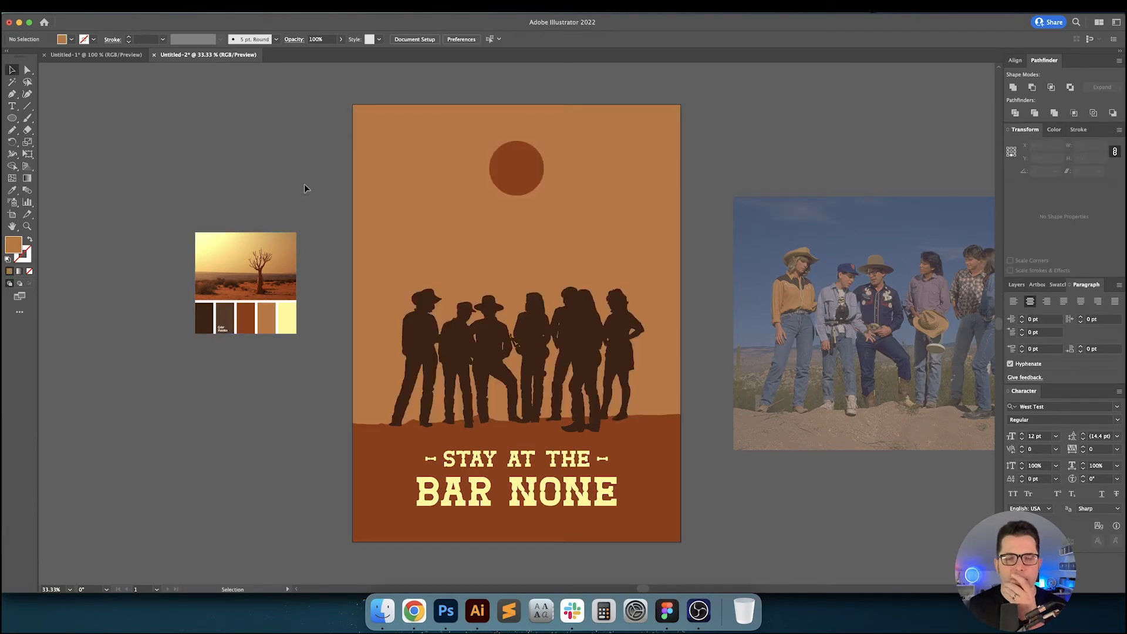
# Step: Recolor the sun circle with the pale yellow swatch sampled from the desert palette
pyautogui.click(514, 163)
pyautogui.press('i')
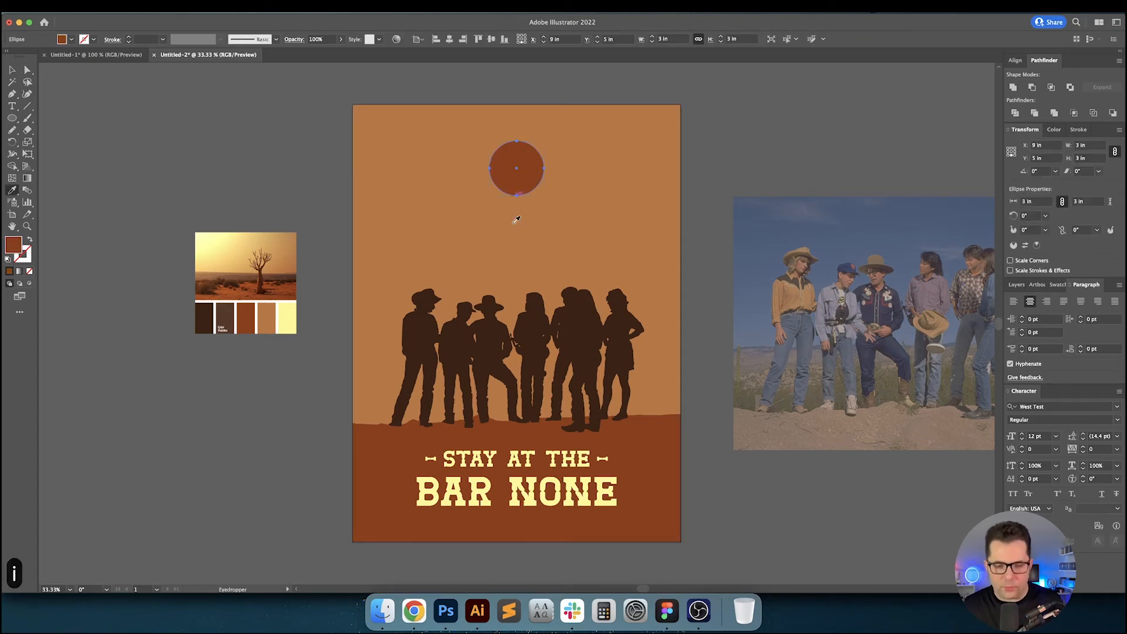
pyautogui.click(287, 317)
pyautogui.press('v')
pyautogui.click(324, 303)
pyautogui.press('v')
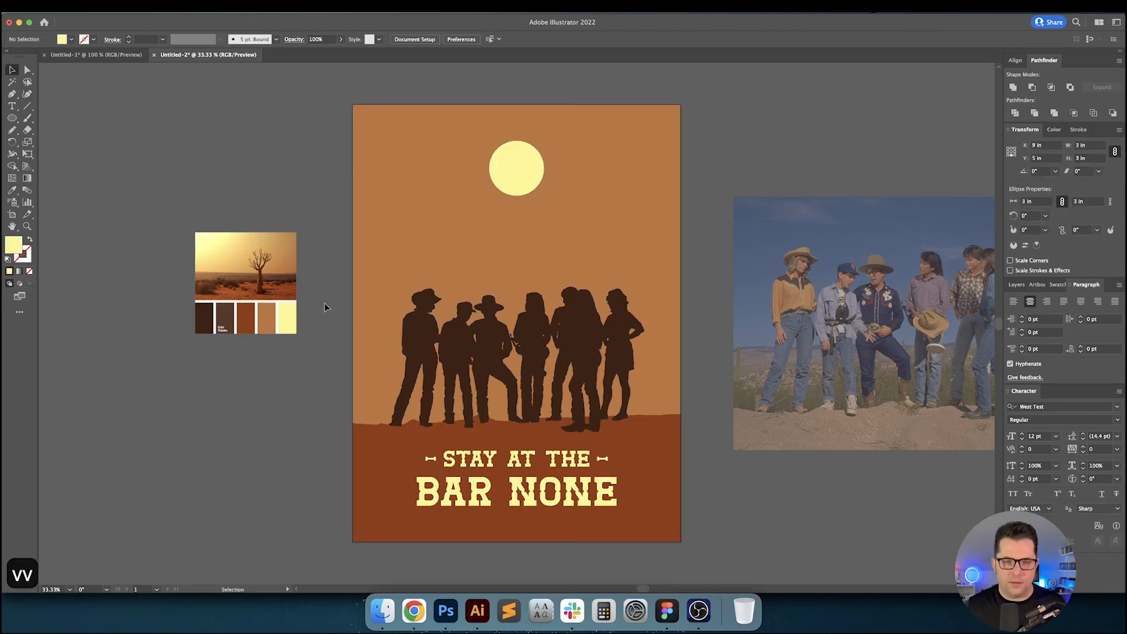
pyautogui.press('v')
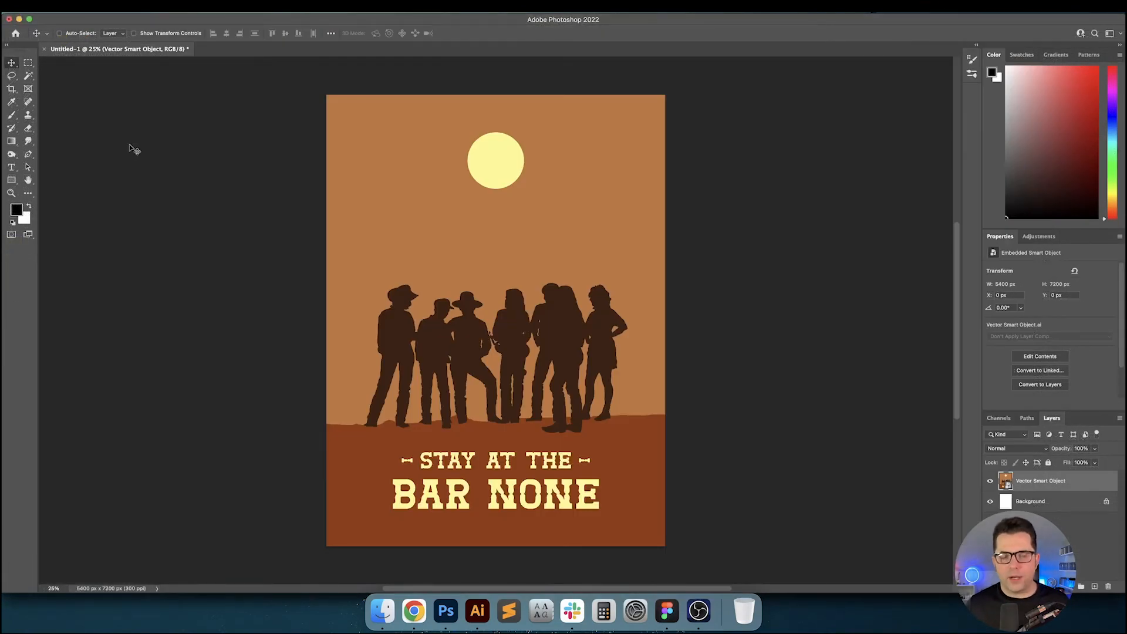
# Step: Switch to Finder and open the Aged Paper folder inside Design Resources
pyautogui.click(380, 620)
pyautogui.press('Down')
pyautogui.press('Down')
pyautogui.press('Down')
pyautogui.press('Down')
pyautogui.press('Down')
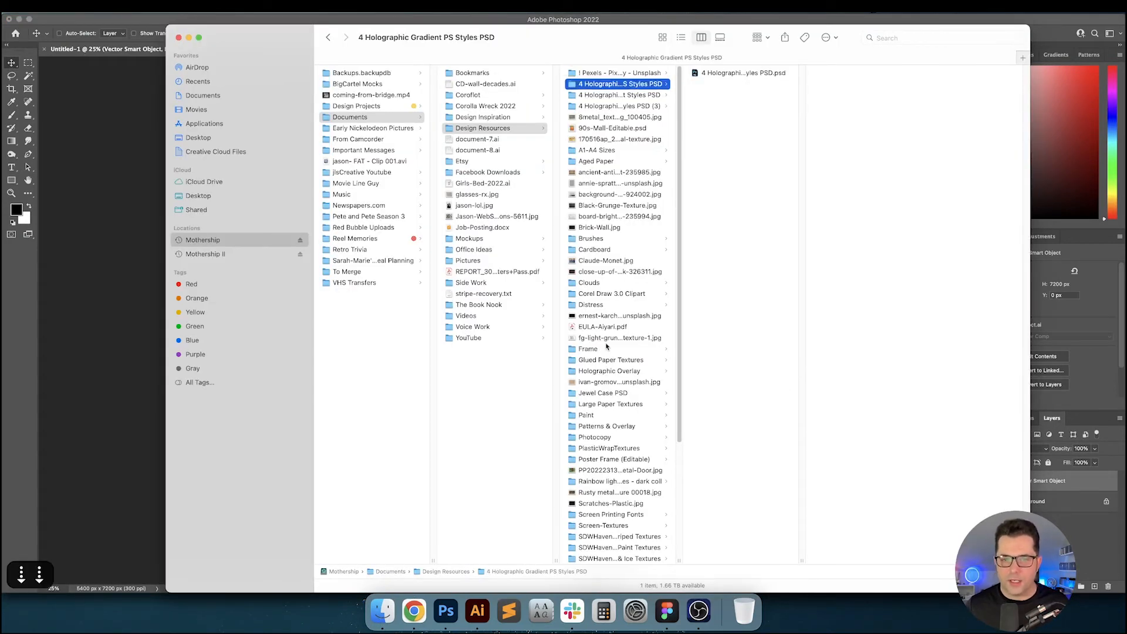
pyautogui.press('Down')
pyautogui.press('Down')
pyautogui.press('Down')
pyautogui.press('Down')
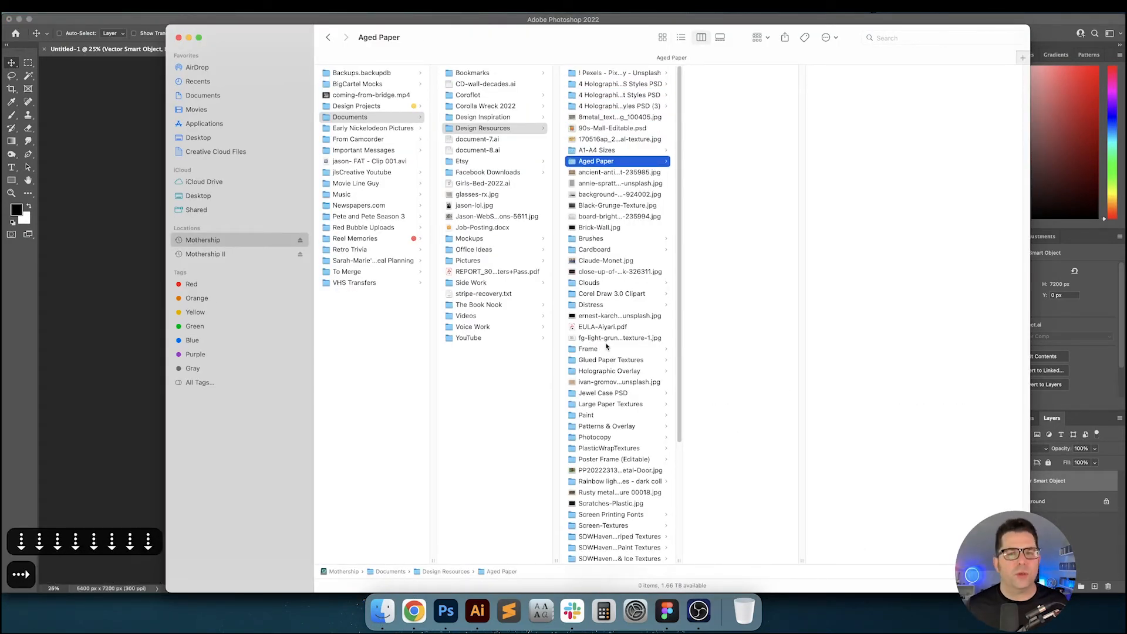
pyautogui.press('Right')
pyautogui.press('Right')
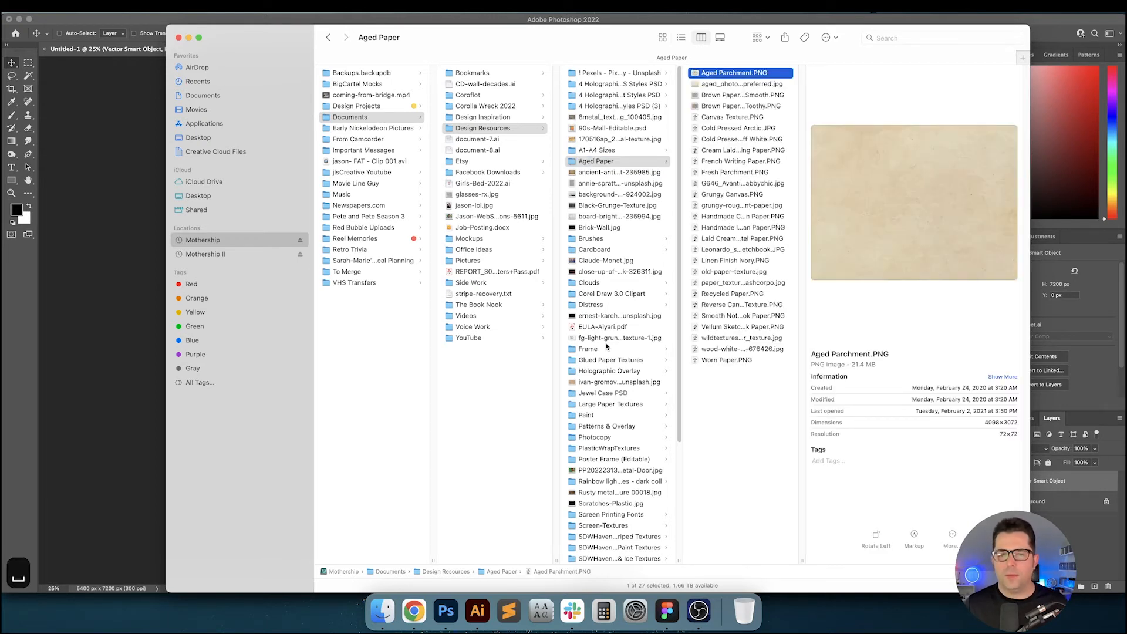
# Step: Preview the textures in the Aged Paper folder, from Aged Parchment.PNG to grungy-rough-old-worn-parchment-paper.jpg, to choose one for the poster
pyautogui.press('space')
pyautogui.press('Down')
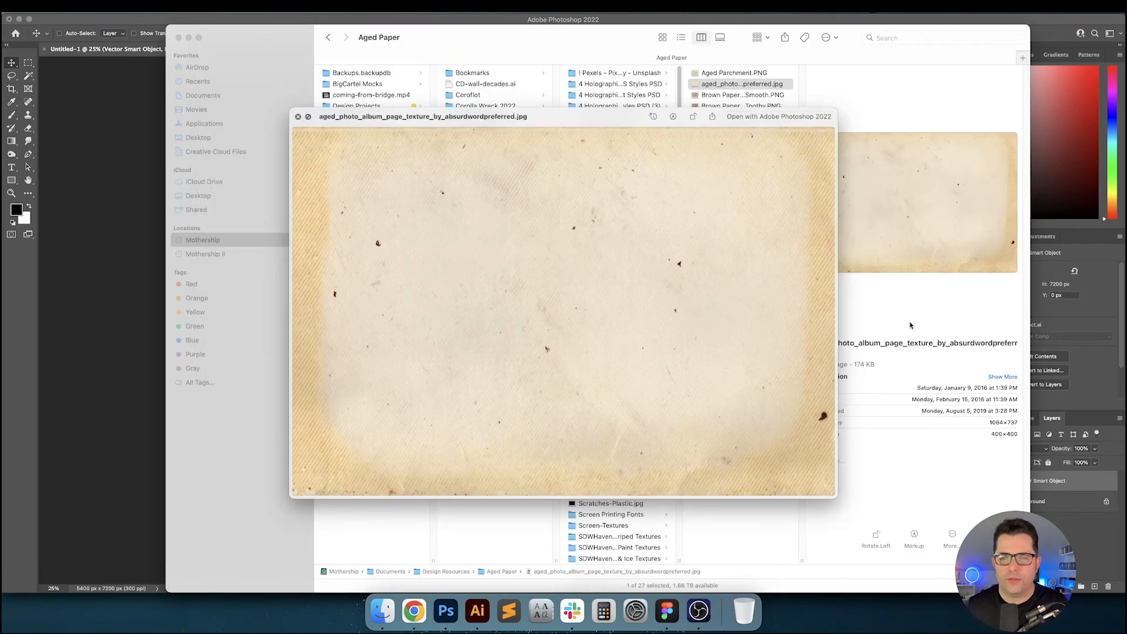
pyautogui.press('Down')
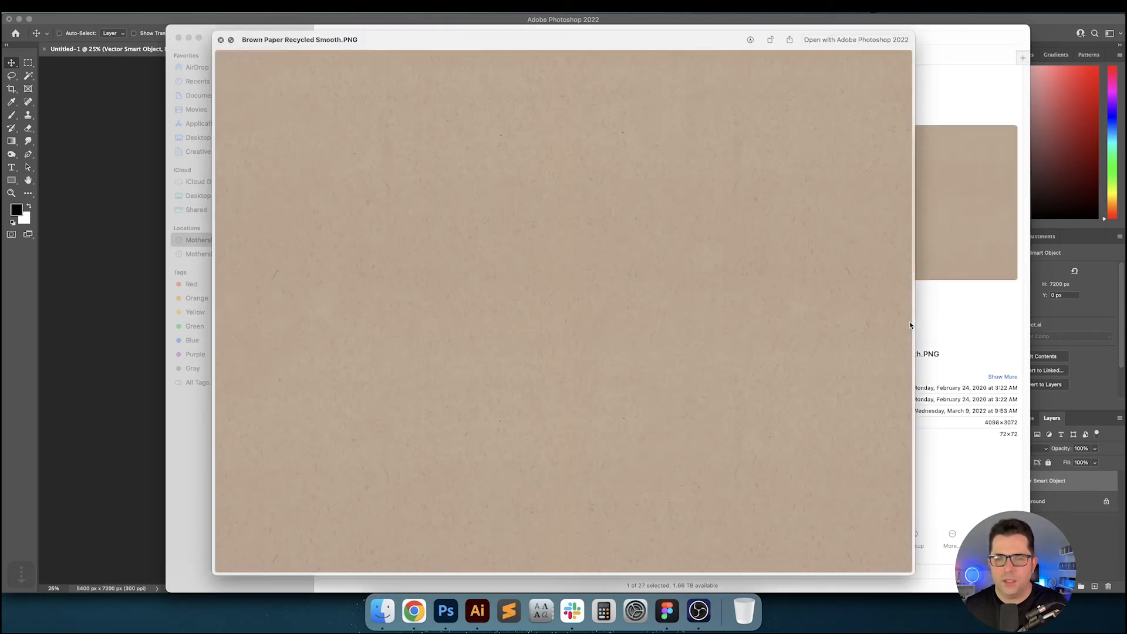
pyautogui.press('Down')
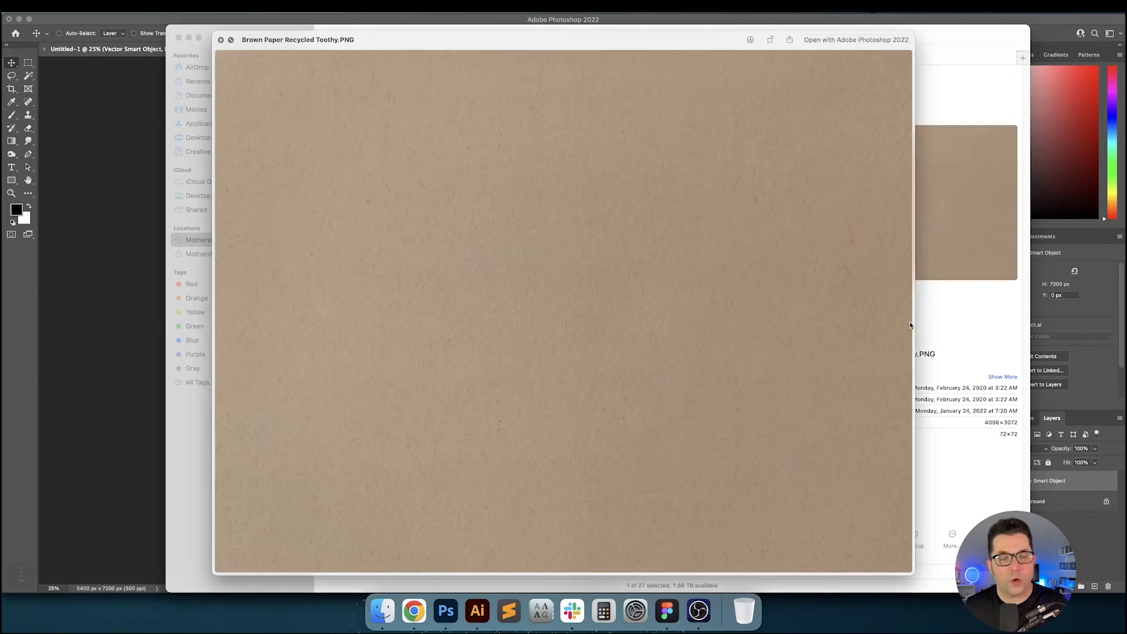
pyautogui.press('Down')
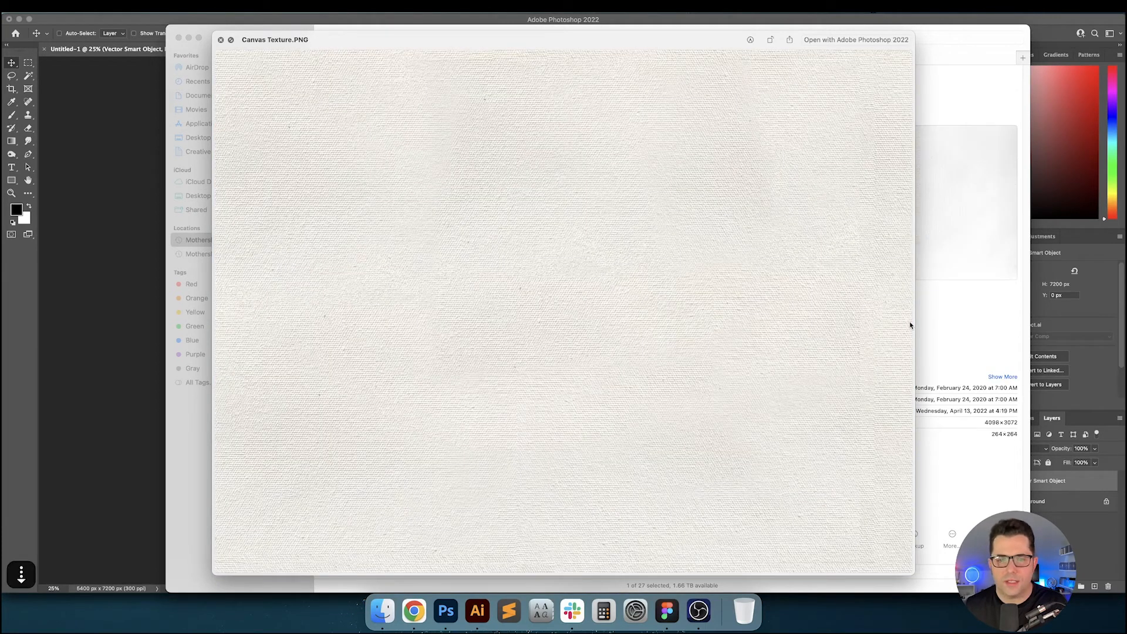
pyautogui.press('Down')
pyautogui.press('Down')
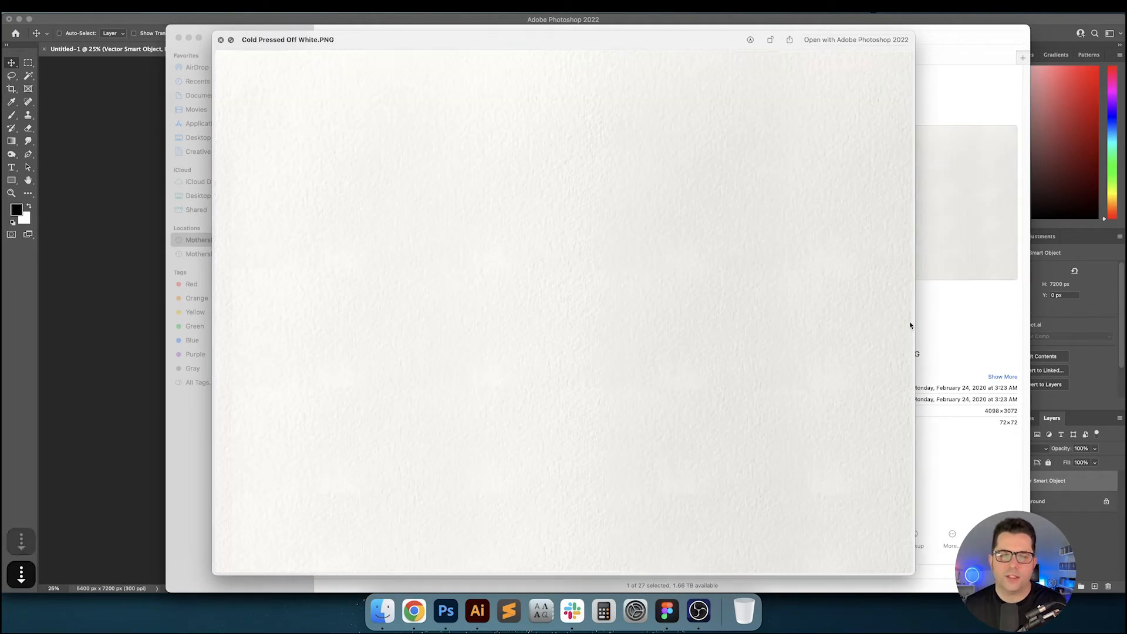
pyautogui.press('Down')
pyautogui.press('space')
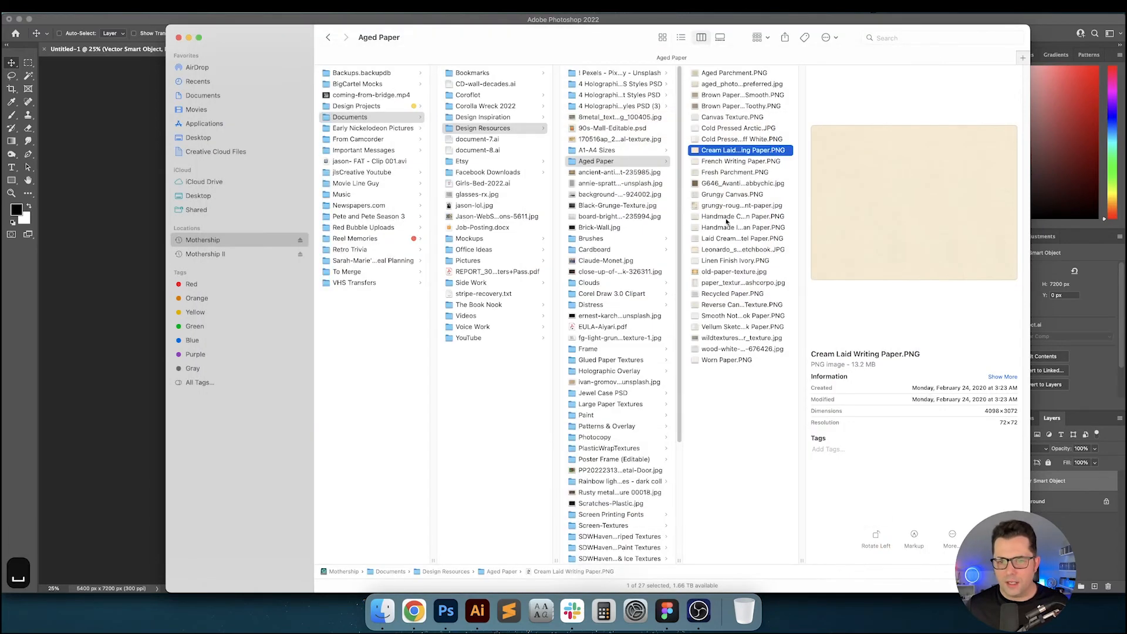
pyautogui.click(716, 184)
pyautogui.press('space')
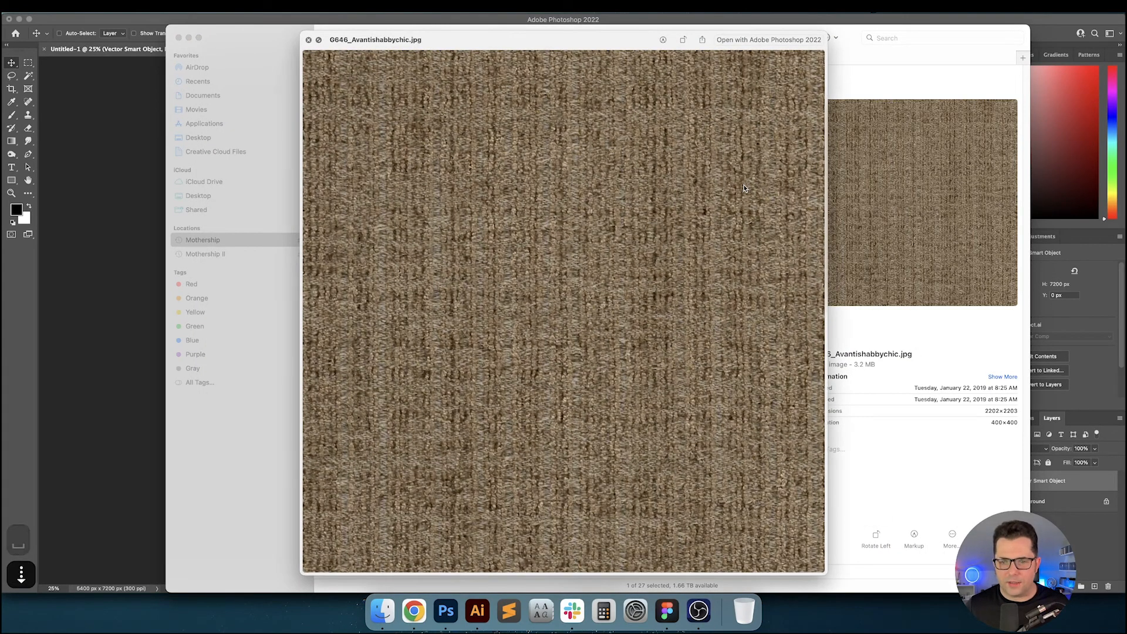
pyautogui.press('Down')
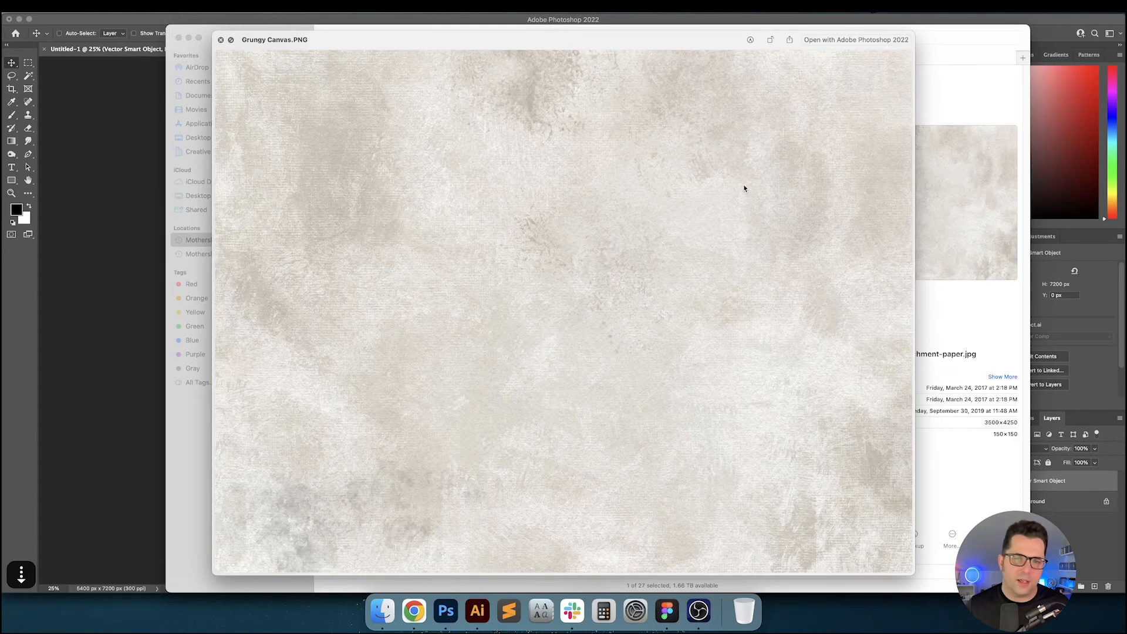
pyautogui.press('Down')
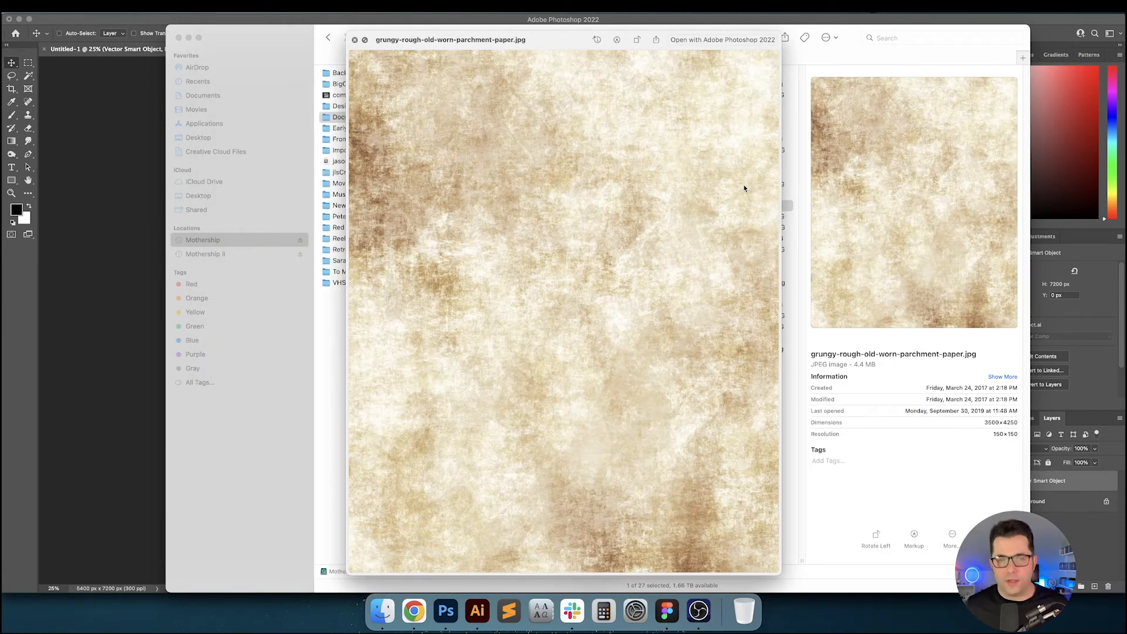
# Step: Open grungy-rough-old-worn-parchment-paper.jpg in Photoshop and copy its entire image into the poster document
pyautogui.press('space')
pyautogui.press('super+o')
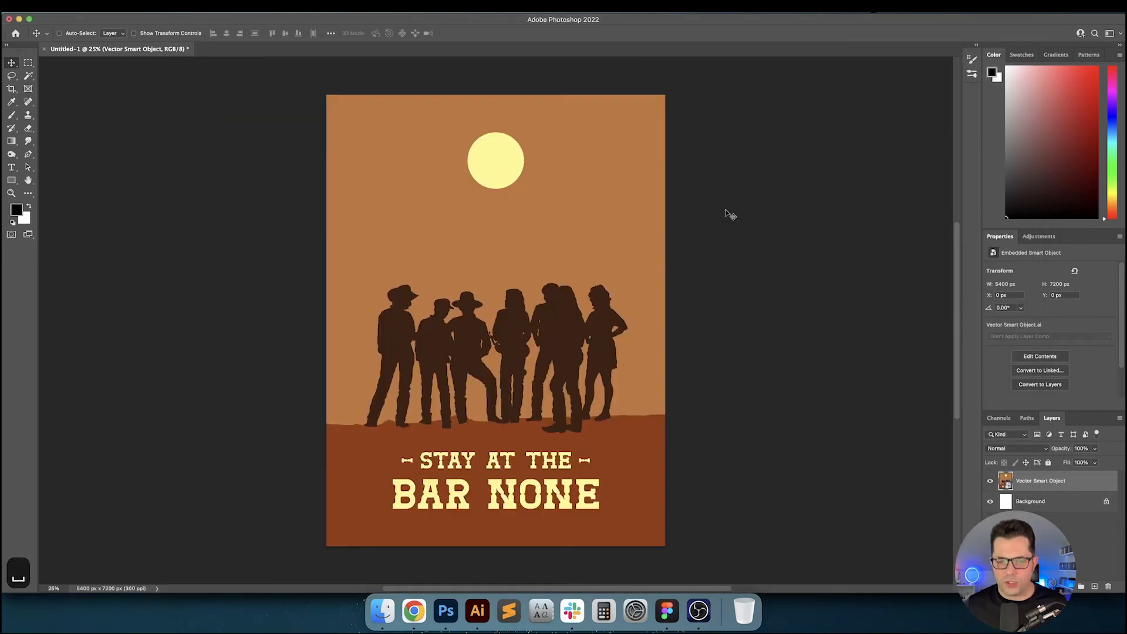
pyautogui.press('v')
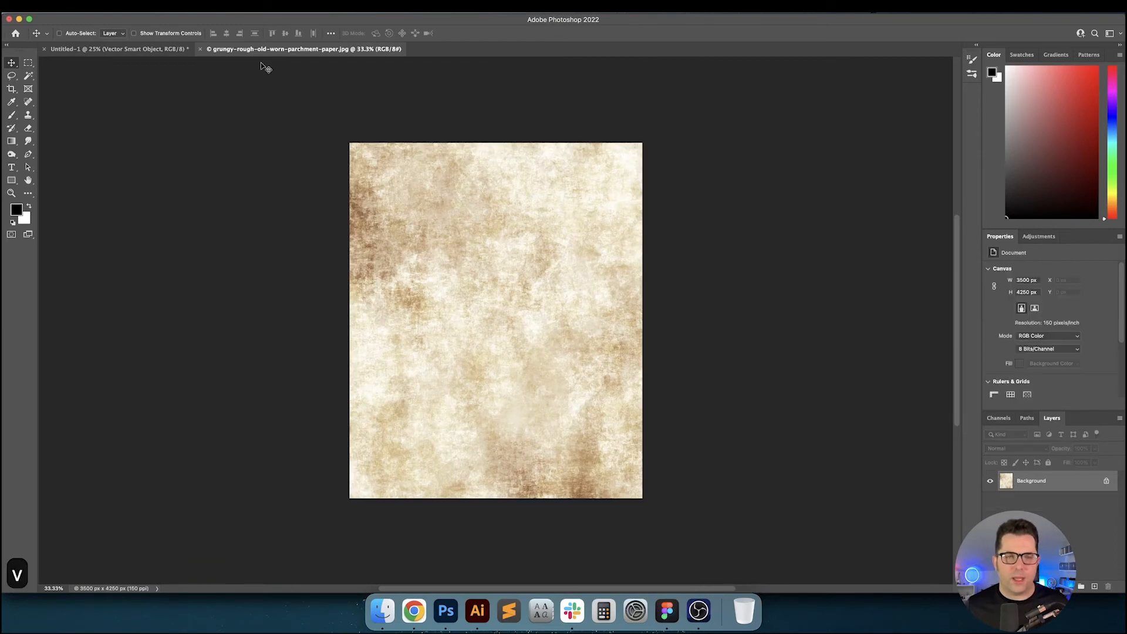
pyautogui.press('super+a')
pyautogui.press('super+c')
pyautogui.hotkey('ctrl', 'Tab')
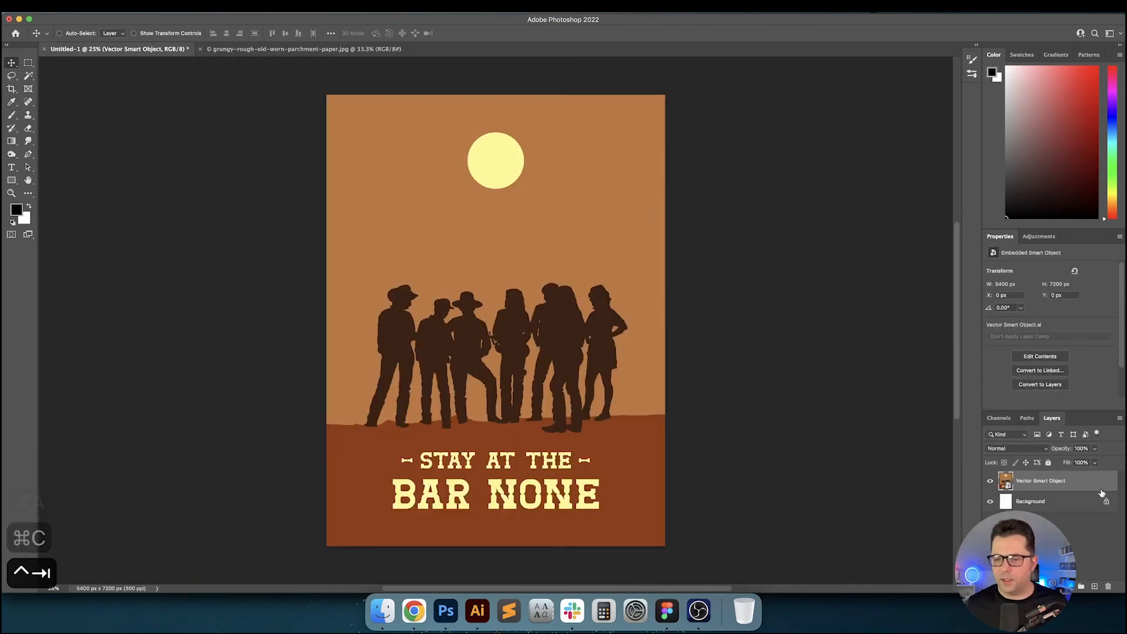
pyautogui.press('super+v')
# Step: Stretch the pasted parchment texture to cover the full 5400 × 7200 px poster canvas
pyautogui.press('super+t')
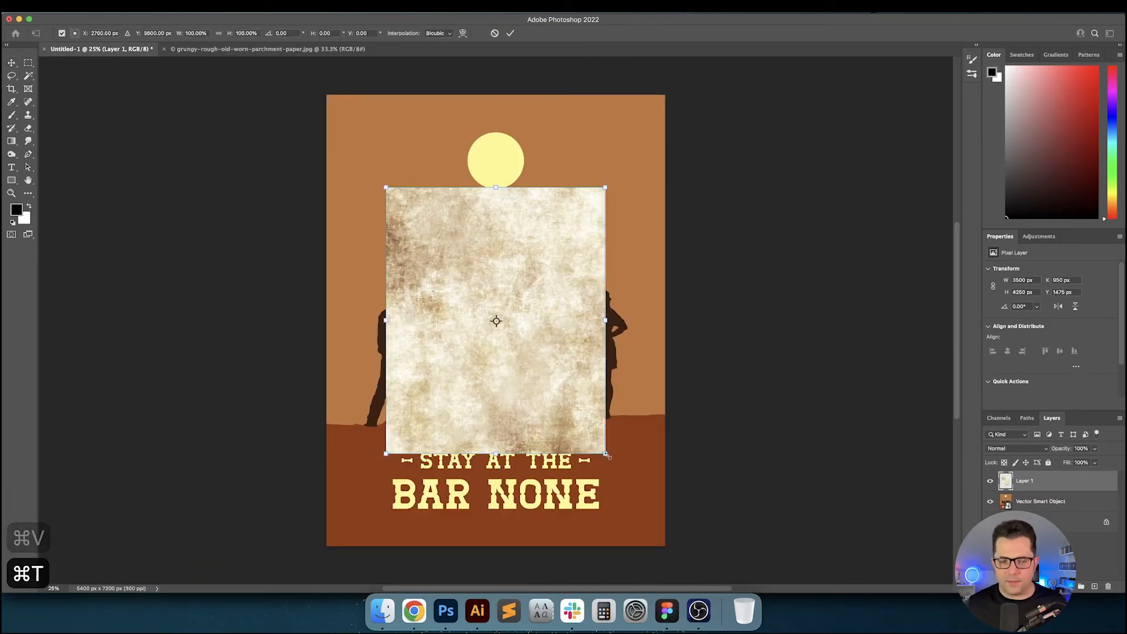
pyautogui.moveTo(607, 455); pyautogui.dragTo(665, 549)
pyautogui.press('Return')
pyautogui.press('Return')
pyautogui.press('Return')
pyautogui.press('v')
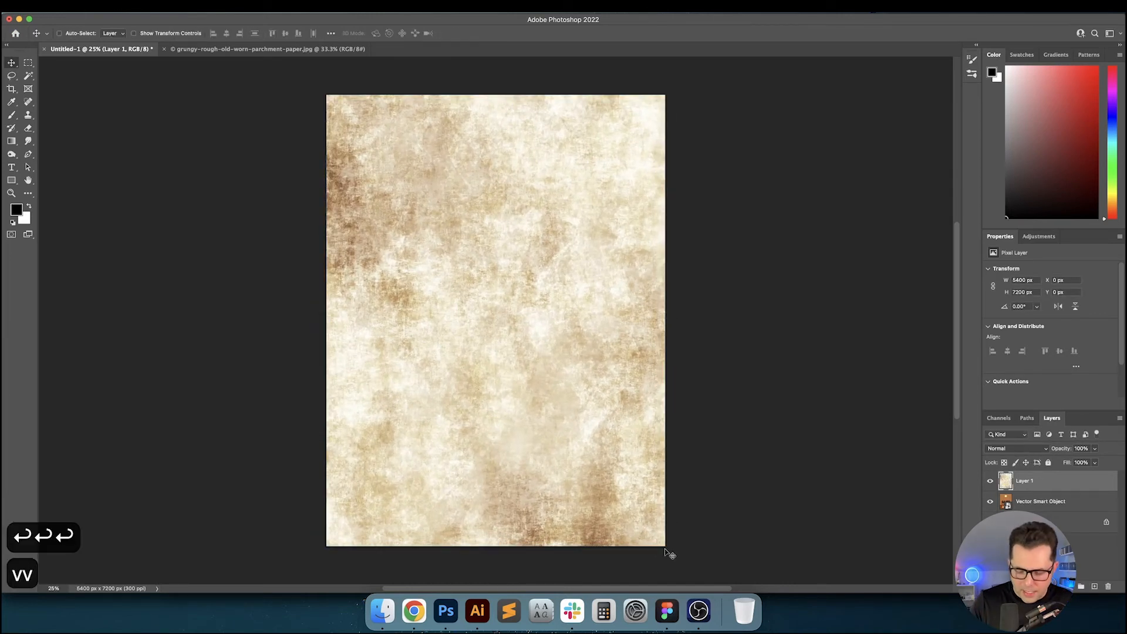
pyautogui.press('v')
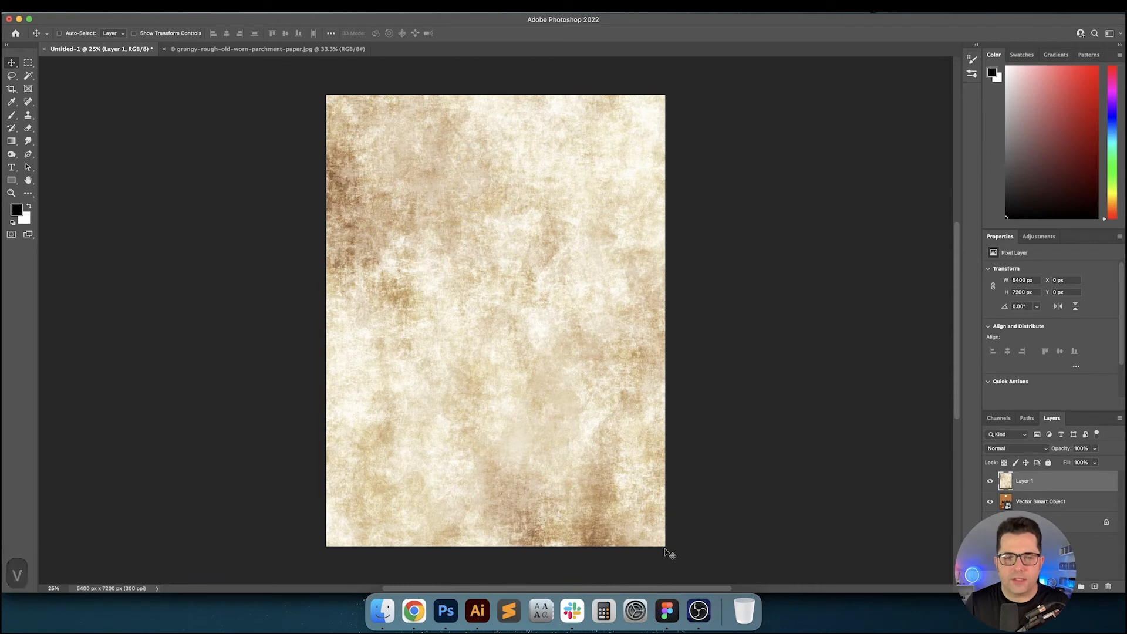
# Step: Set the parchment texture layer's blend mode to Multiply
pyautogui.hotkey('shift', '=')
pyautogui.hotkey('shift', '=')
pyautogui.hotkey('shift', '=')
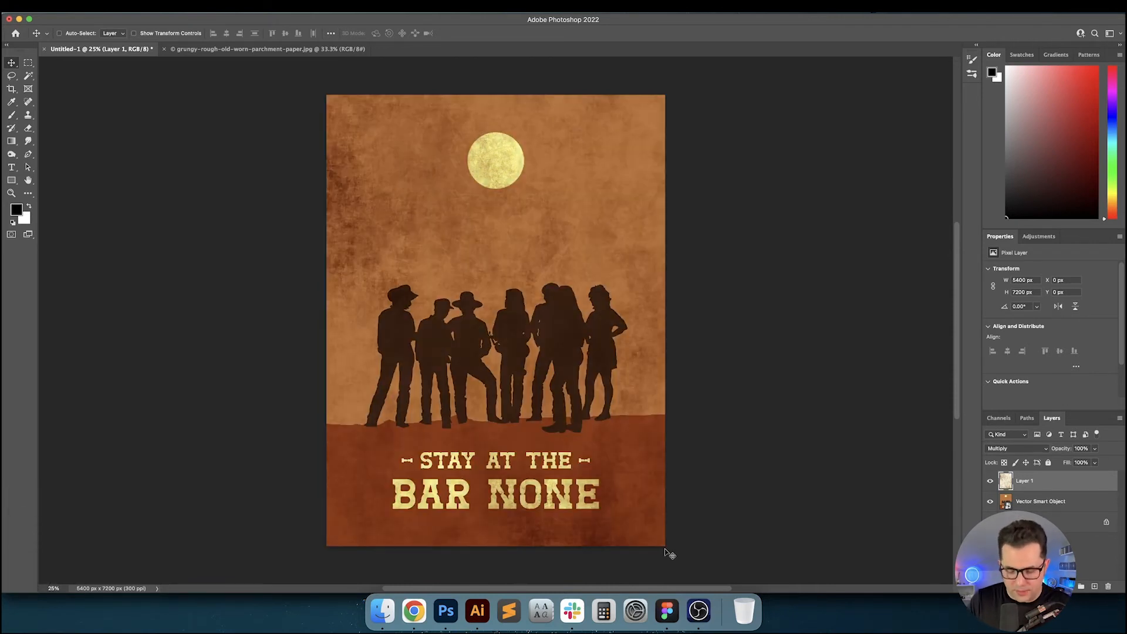
# Step: Examine the texture over the silhouettes and background up close at 100%
pyautogui.press('super+0')
pyautogui.press('super+equal')
pyautogui.press('super+equal')
pyautogui.press('super+equal')
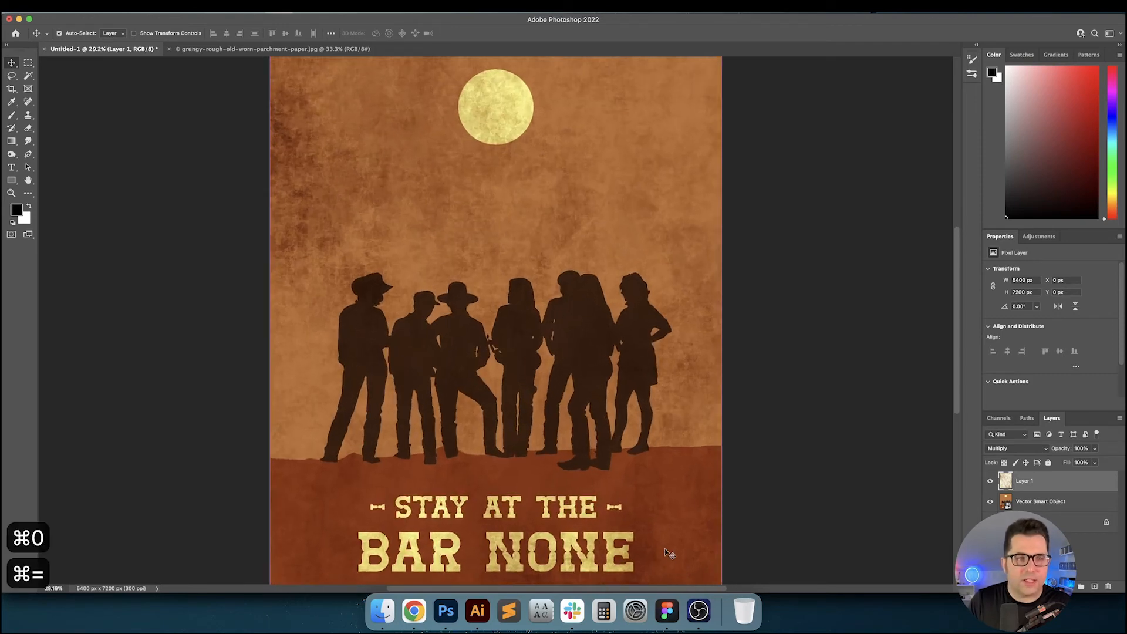
pyautogui.press('super+equal')
pyautogui.press('super+equal')
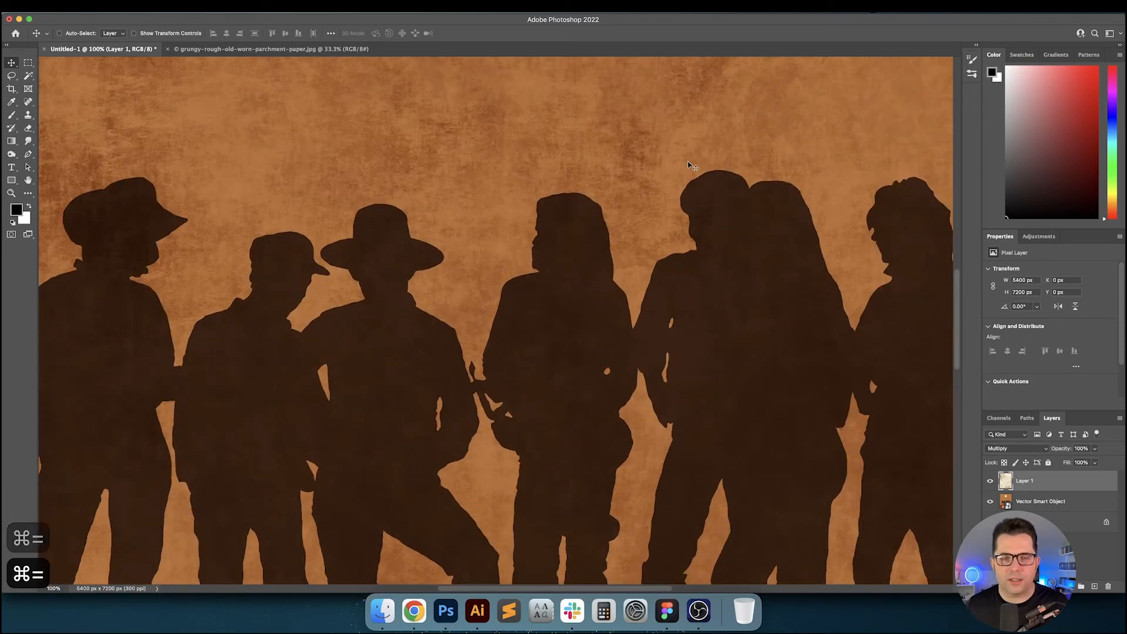
# Step: Examine the parchment texture over the sun at 100% and return to the full poster view
pyautogui.scroll(10, 634, 158)
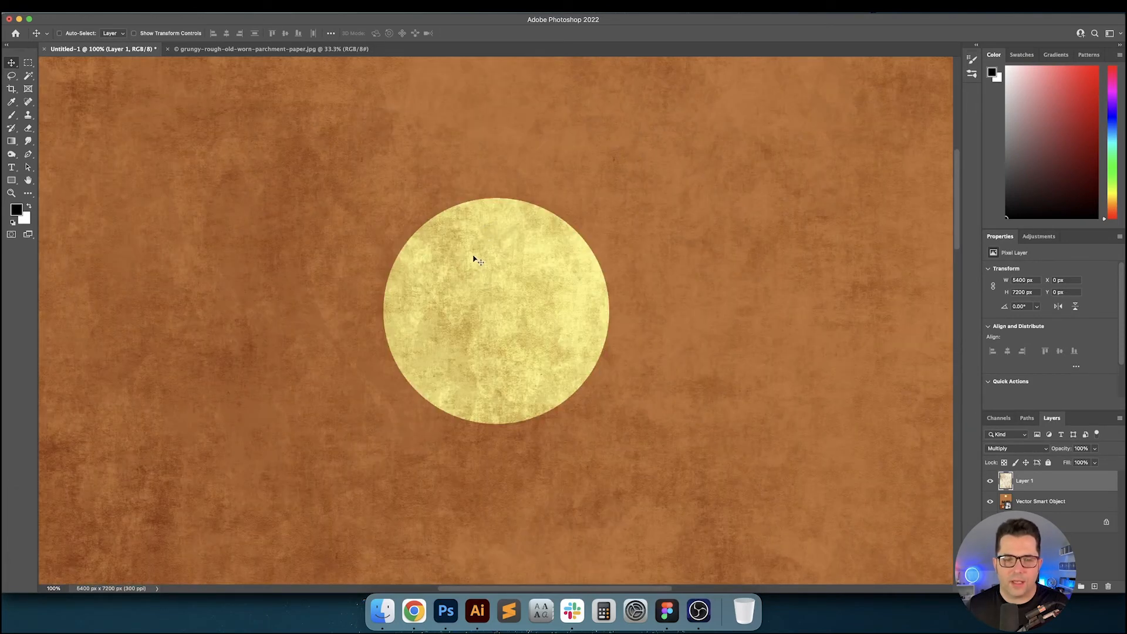
pyautogui.hscroll(-5, 474, 241)
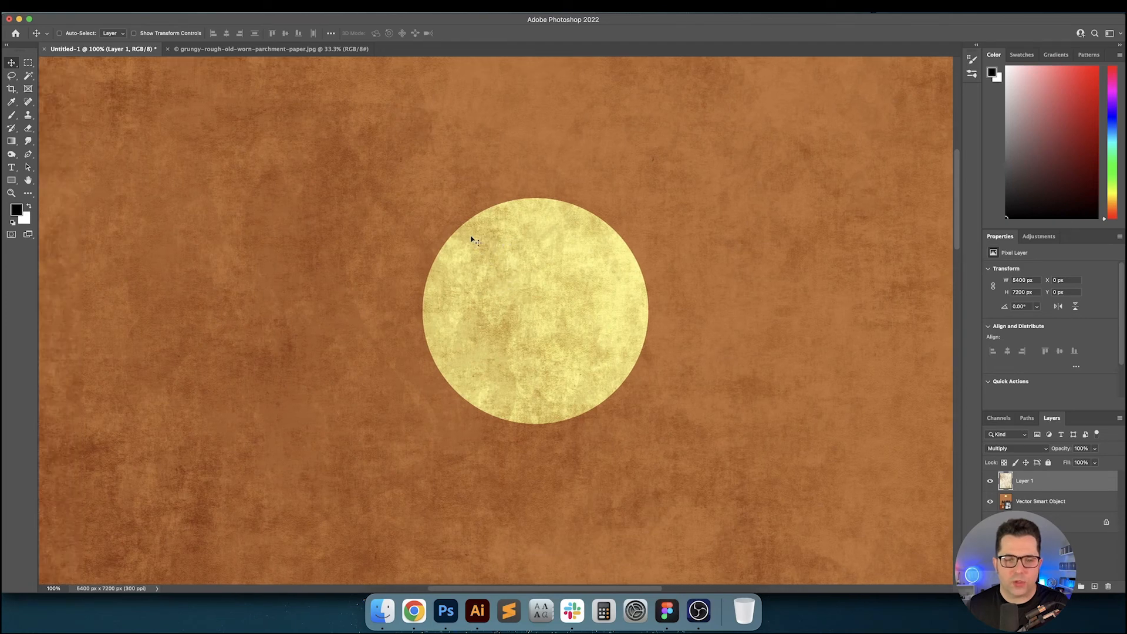
pyautogui.press('super+0')
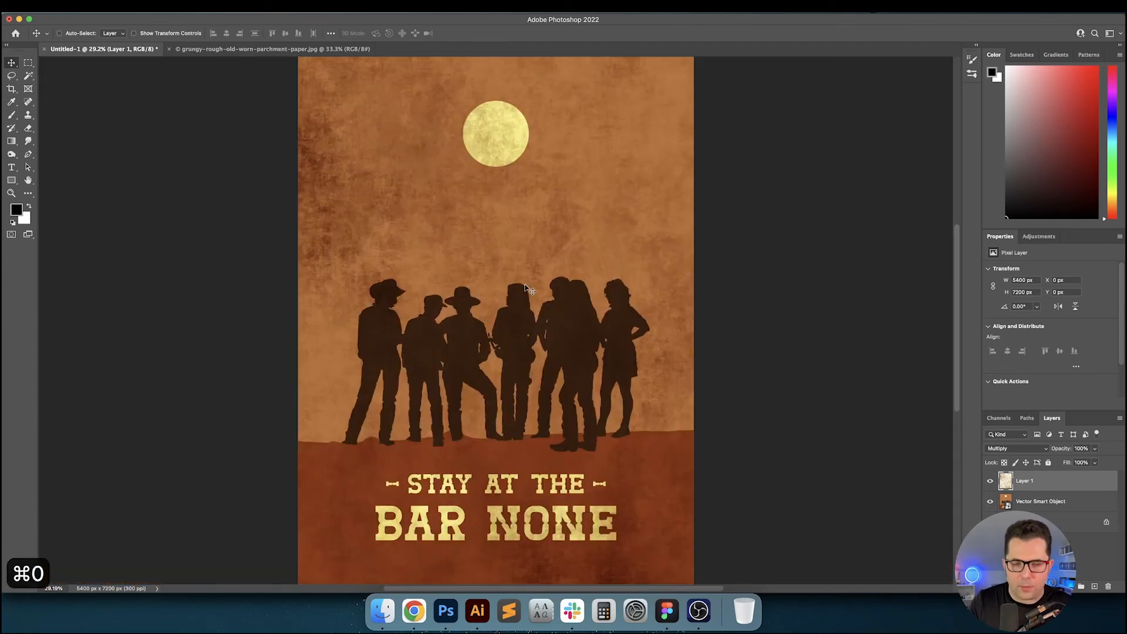
# Step: Try the Color Burn, Linear Burn and Lighten blend modes on the parchment texture layer
pyautogui.press('v')
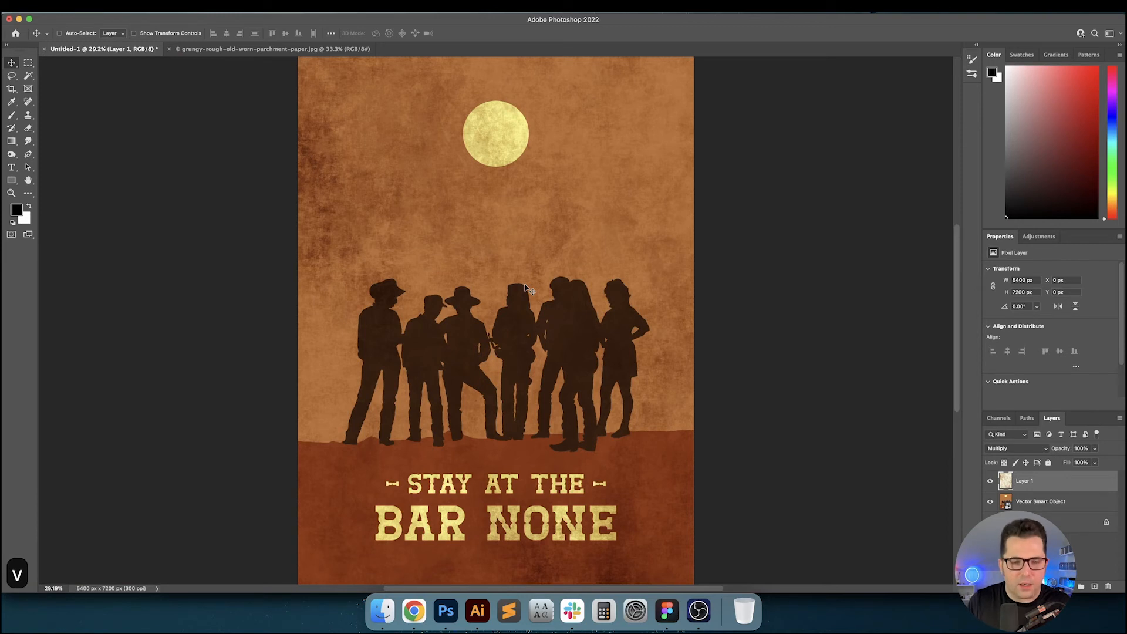
pyautogui.hotkey('shift', '=')
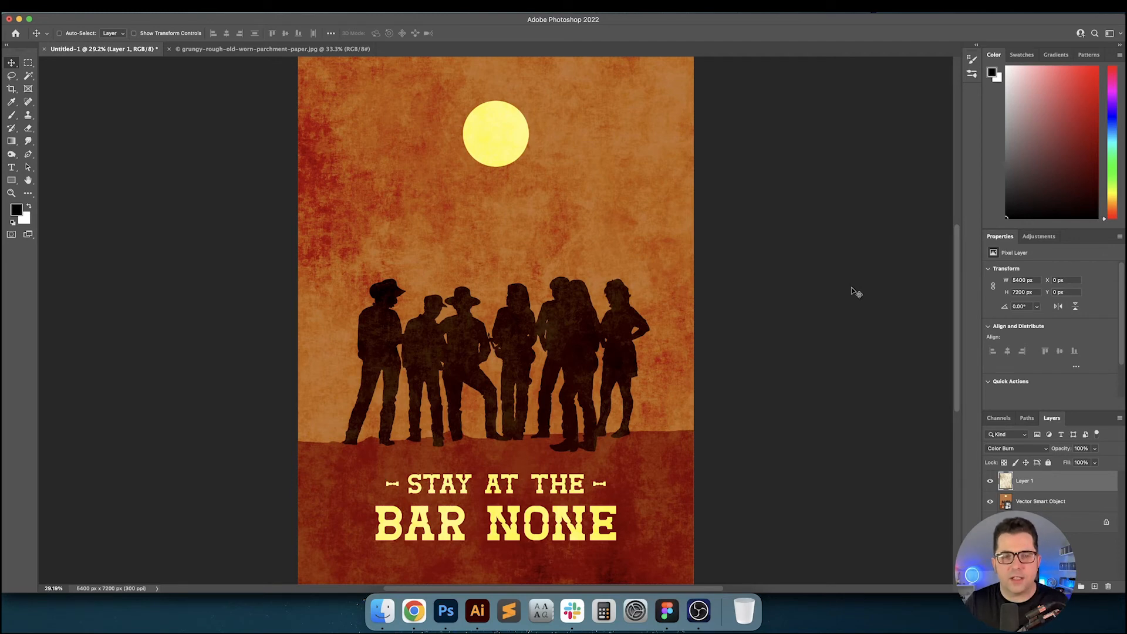
pyautogui.hotkey('shift', '=')
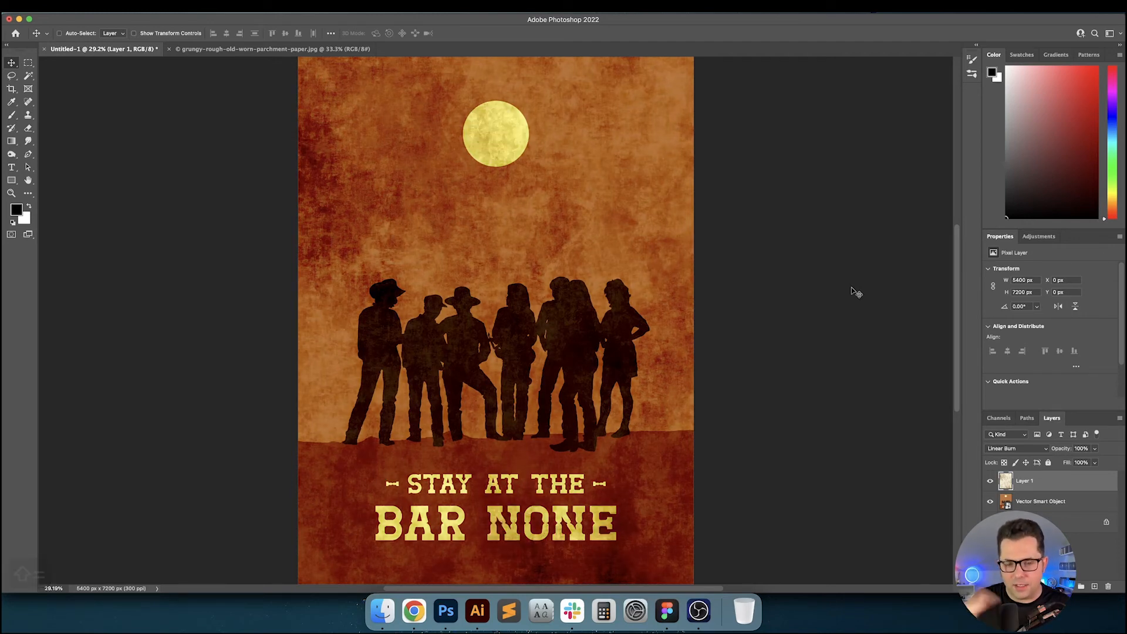
pyautogui.hotkey('shift', '=')
pyautogui.hotkey('shift', '=')
pyautogui.hotkey('shift', '=')
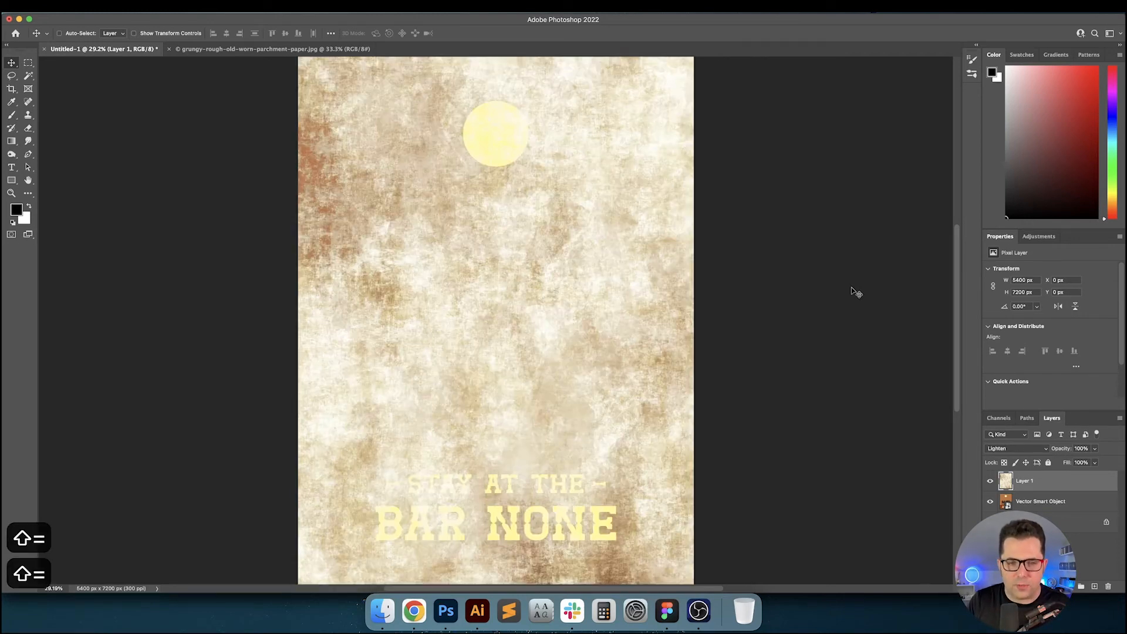
# Step: Try the Overlay and Soft Light blend modes on the parchment texture layer and compare them
pyautogui.hotkey('shift', '=')
pyautogui.hotkey('shift', '=')
pyautogui.hotkey('shift', '=')
pyautogui.hotkey('shift', '=')
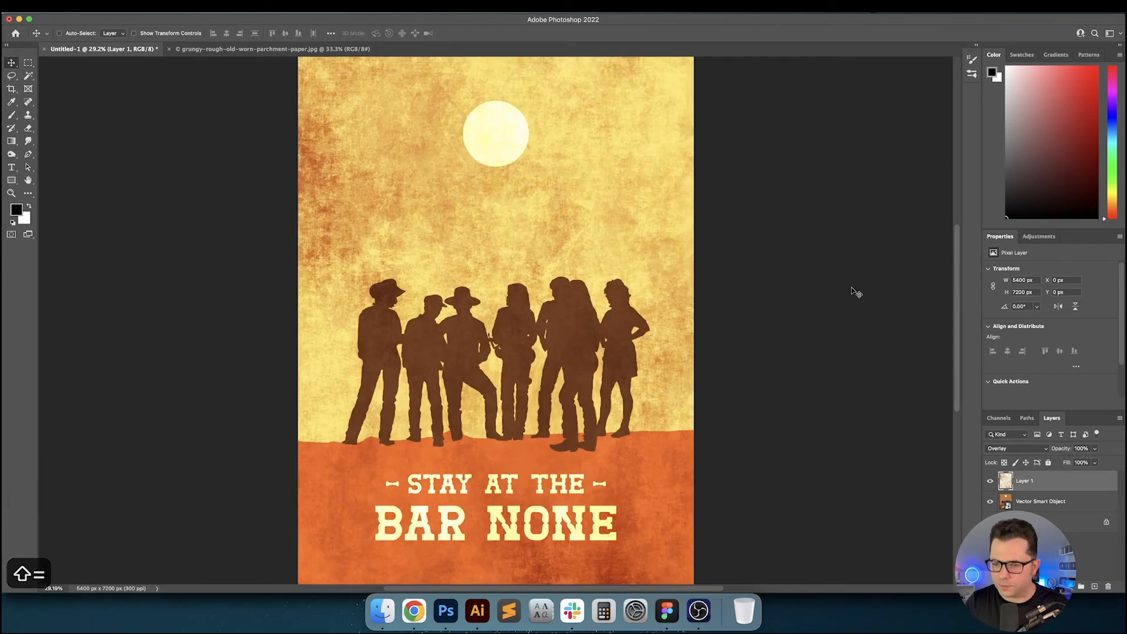
pyautogui.hotkey('shift', '=')
pyautogui.hotkey('shift', '=')
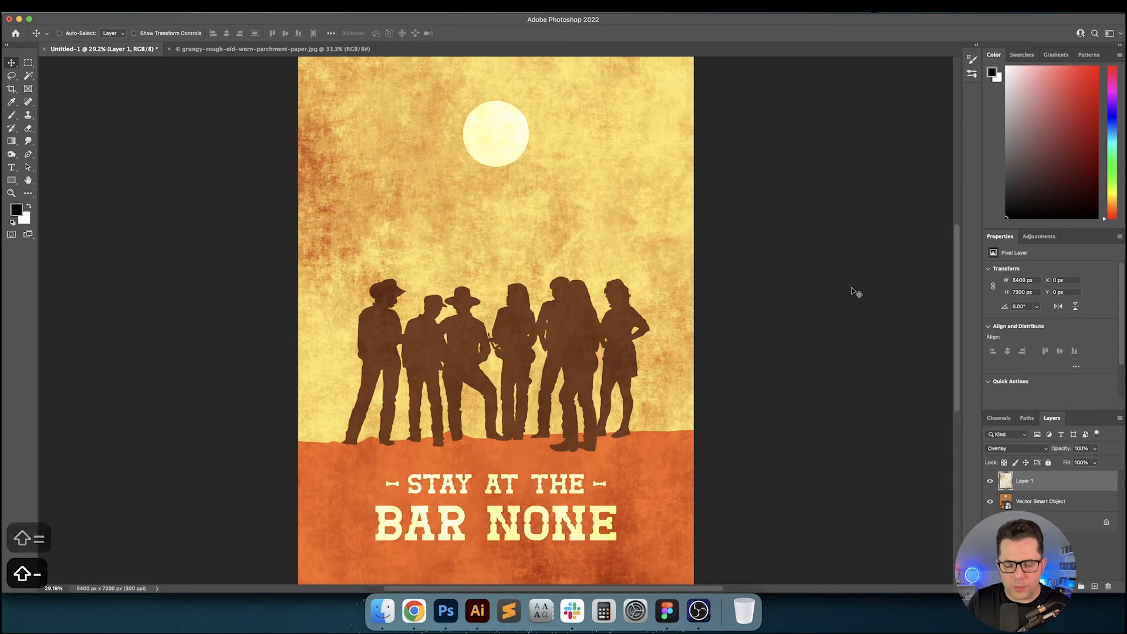
pyautogui.hotkey('shift', '-')
pyautogui.hotkey('shift', '=')
pyautogui.hotkey('shift', '-')
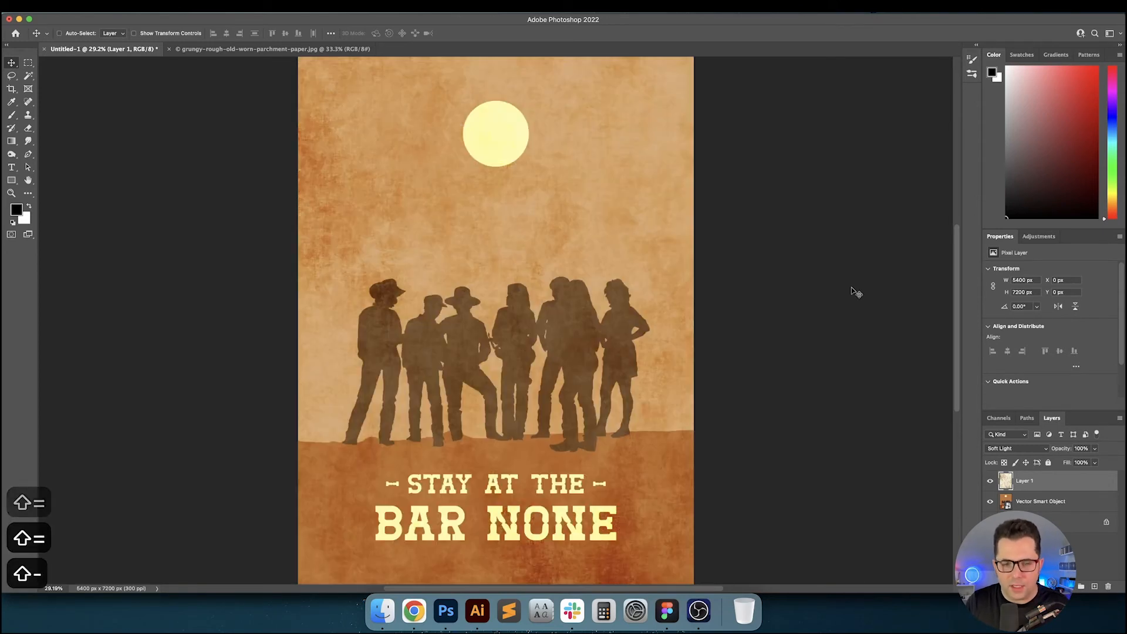
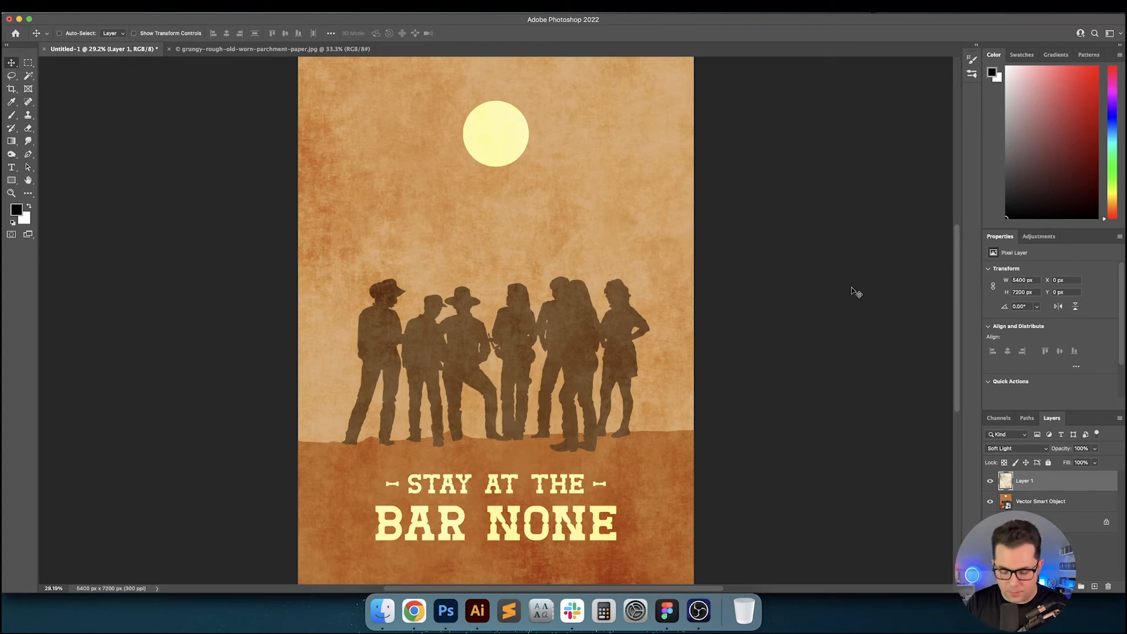
# Step: Try the Linear Light and Difference blend modes on the texture layer, inverting its colors under Difference and inverting them back
pyautogui.hotkey('shift', '=')
pyautogui.hotkey('shift', '=')
pyautogui.hotkey('shift', '=')
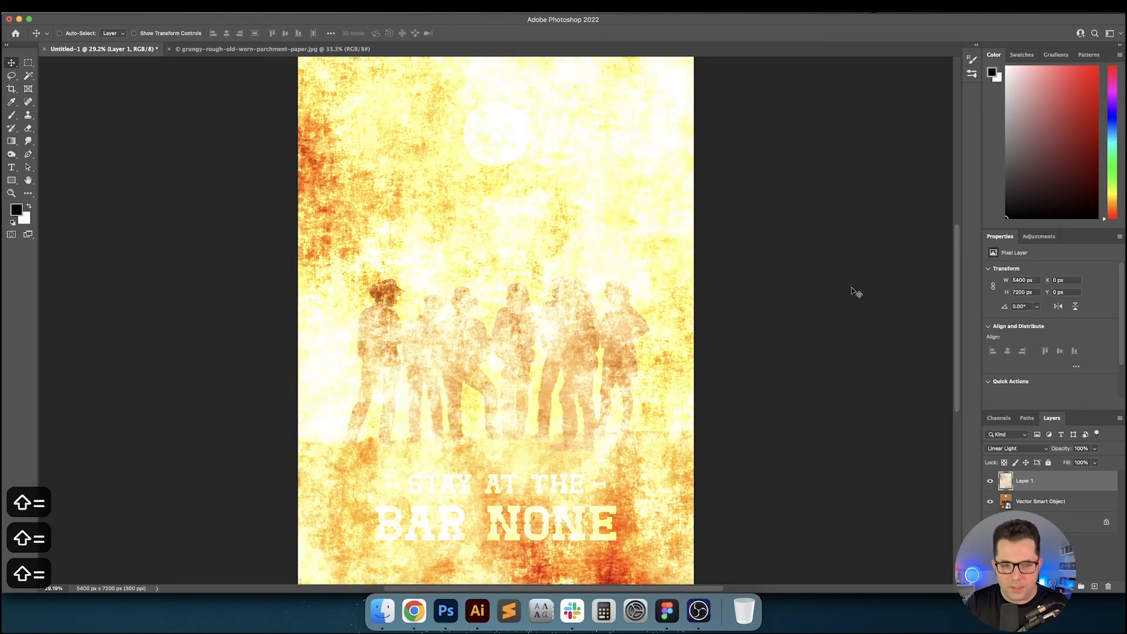
pyautogui.hotkey('shift', '=')
pyautogui.hotkey('shift', '=')
pyautogui.hotkey('shift', '=')
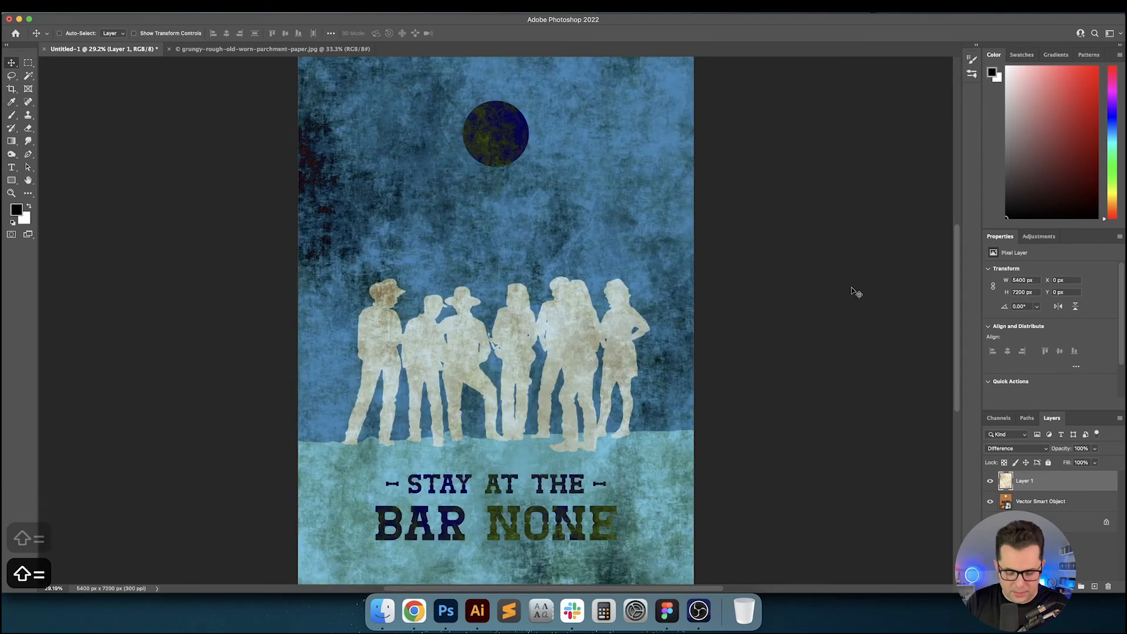
pyautogui.press('super+i')
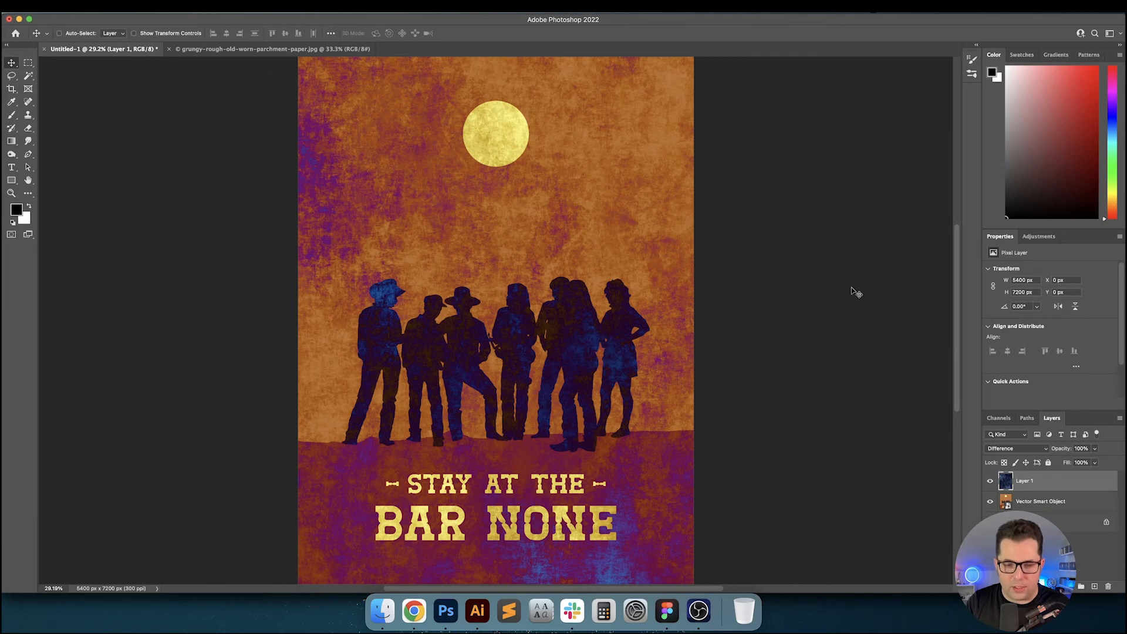
pyautogui.press('super+i')
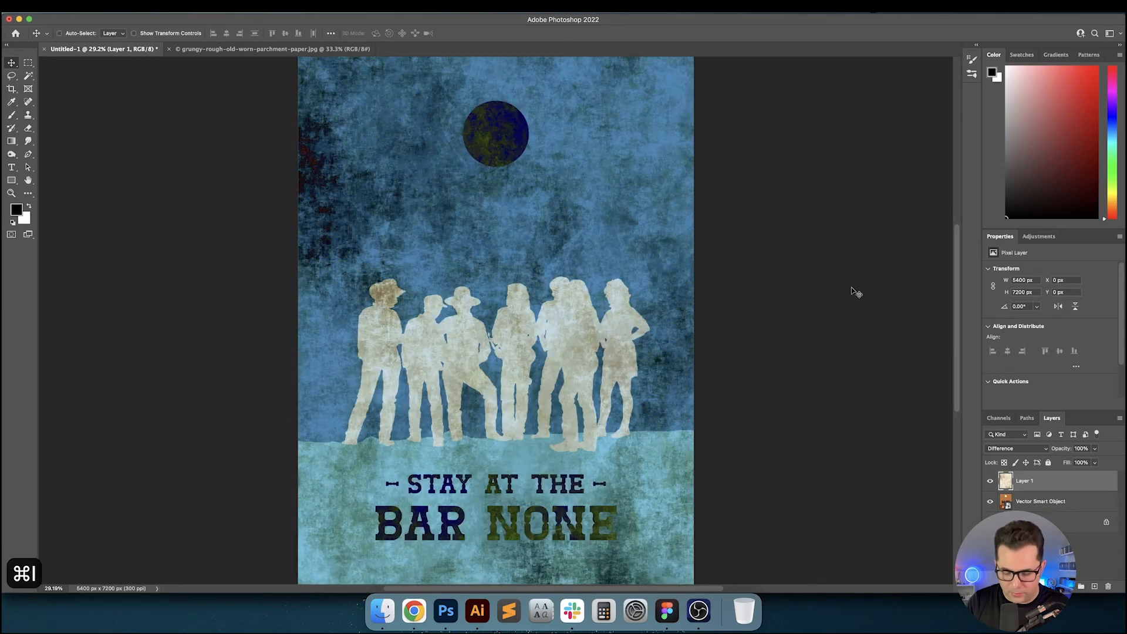
# Step: Try the Divide blend mode on the texture layer, hiding and showing the layer to compare
pyautogui.hotkey('shift', '=')
pyautogui.hotkey('shift', '=')
pyautogui.hotkey('shift', '=')
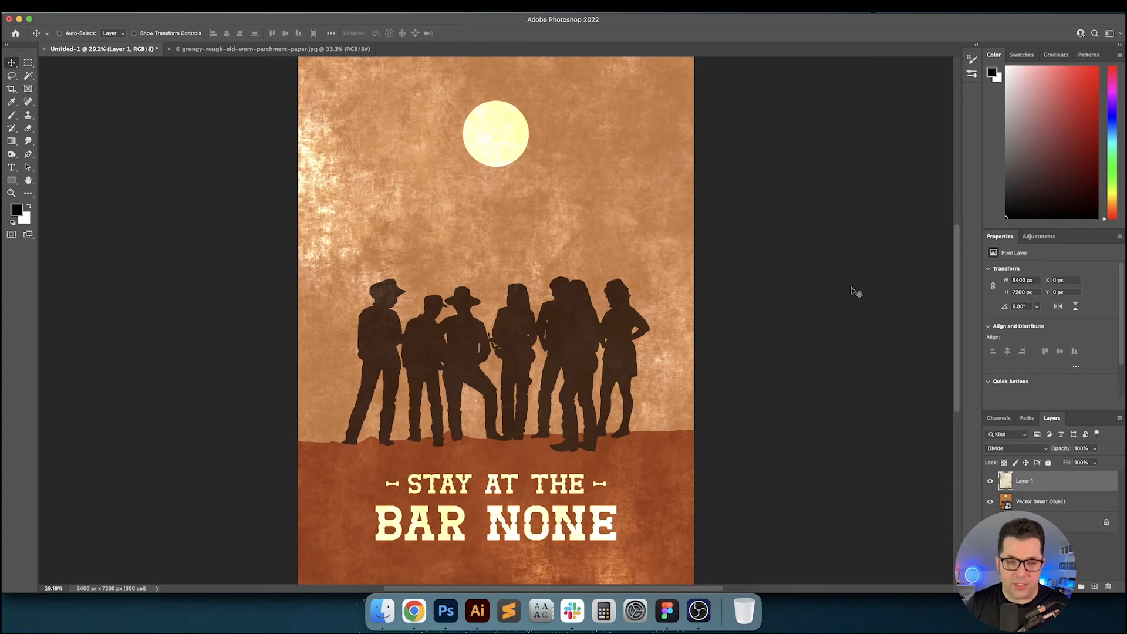
pyautogui.click(990, 480)
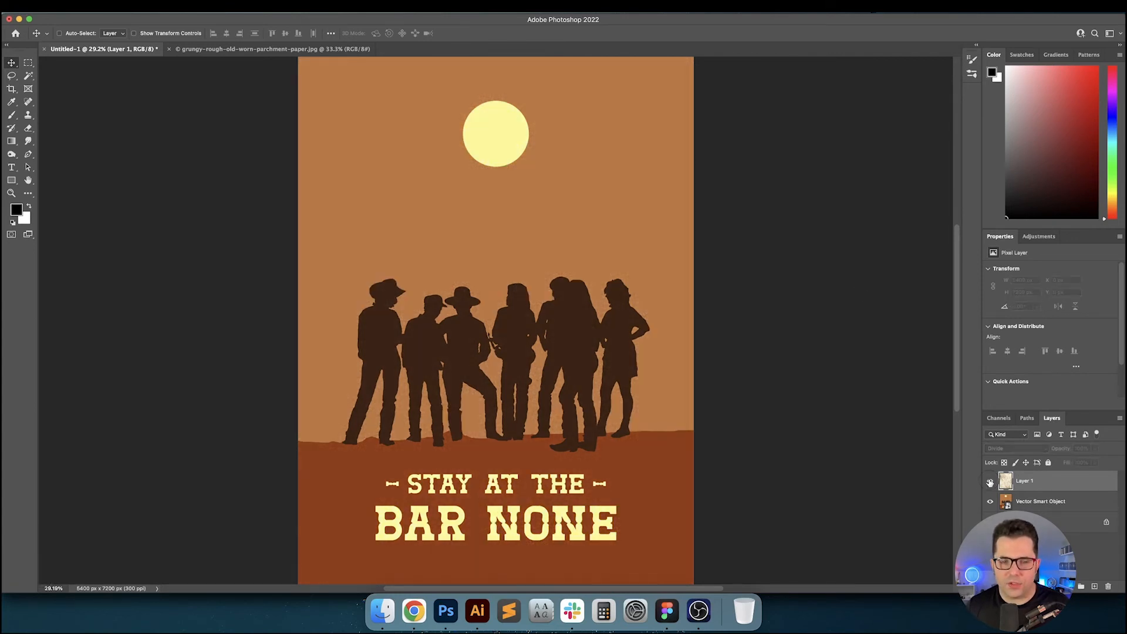
pyautogui.click(990, 481)
# Step: Cycle through the remaining blend modes and return the parchment texture layer to Multiply
pyautogui.press('v')
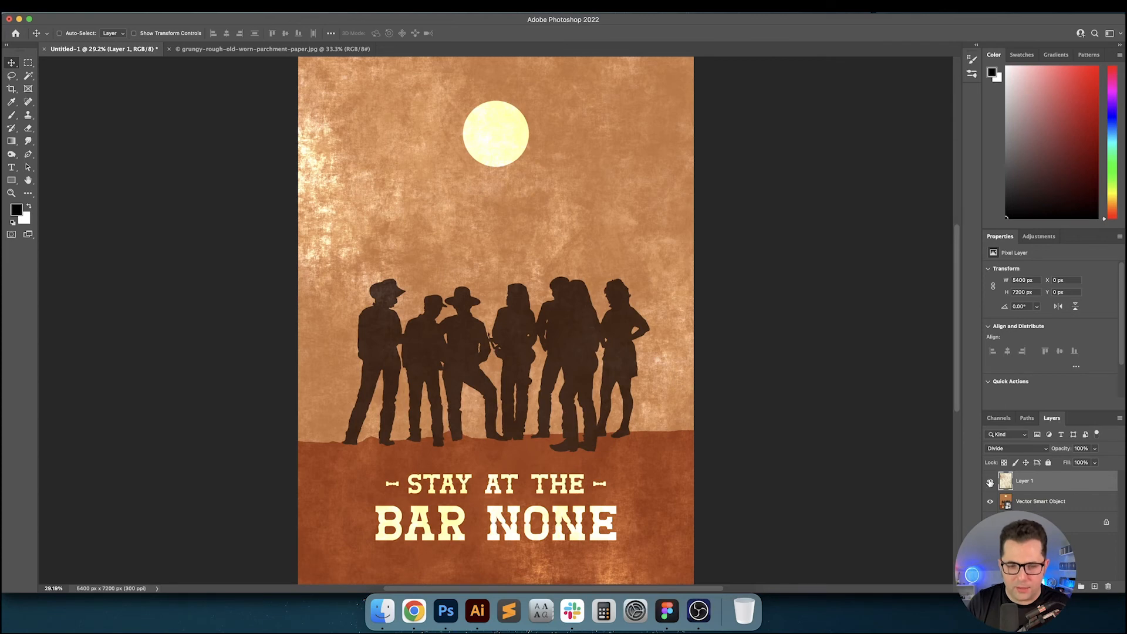
pyautogui.hotkey('shift', '=')
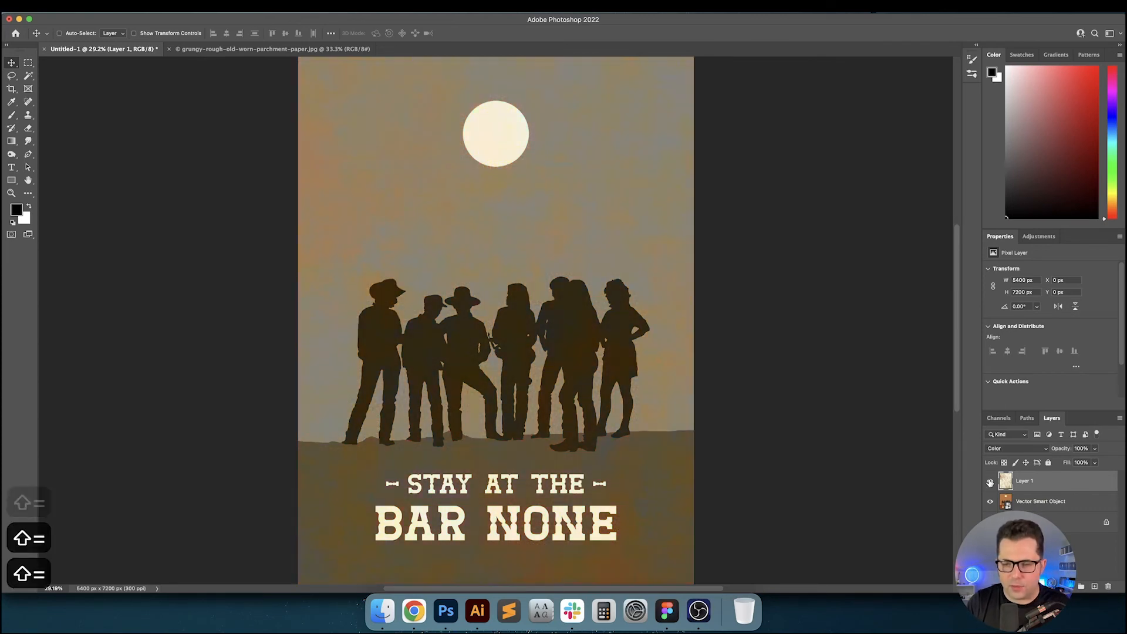
pyautogui.hotkey('shift', '=')
pyautogui.hotkey('shift', '=')
pyautogui.hotkey('shift', '=')
pyautogui.hotkey('shift', '=')
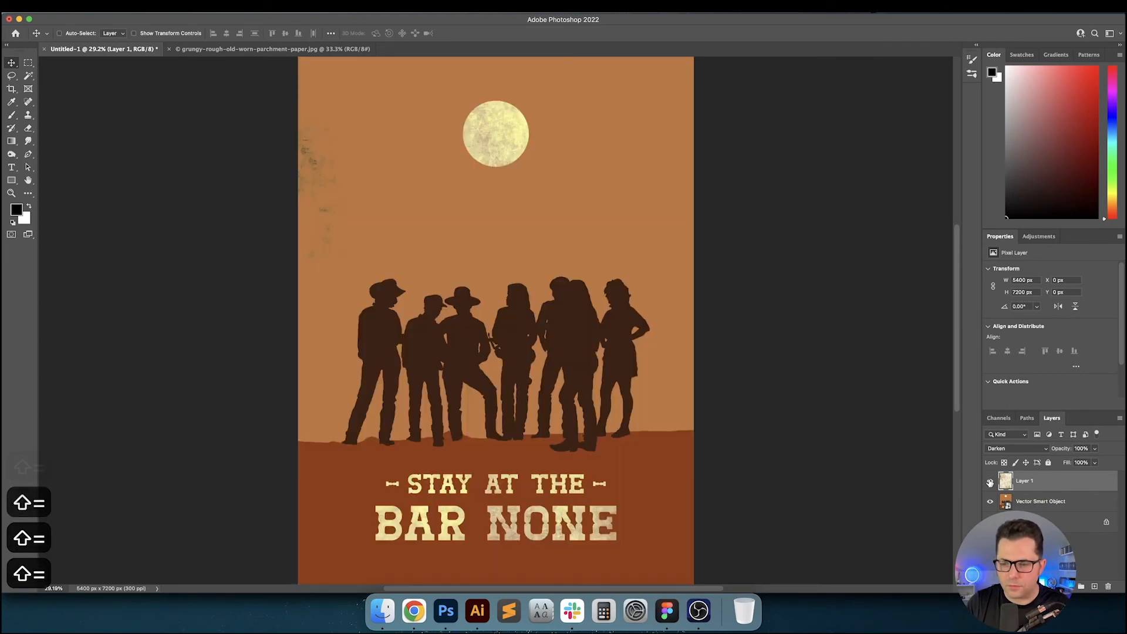
pyautogui.hotkey('shift', '=')
pyautogui.hotkey('shift', '-')
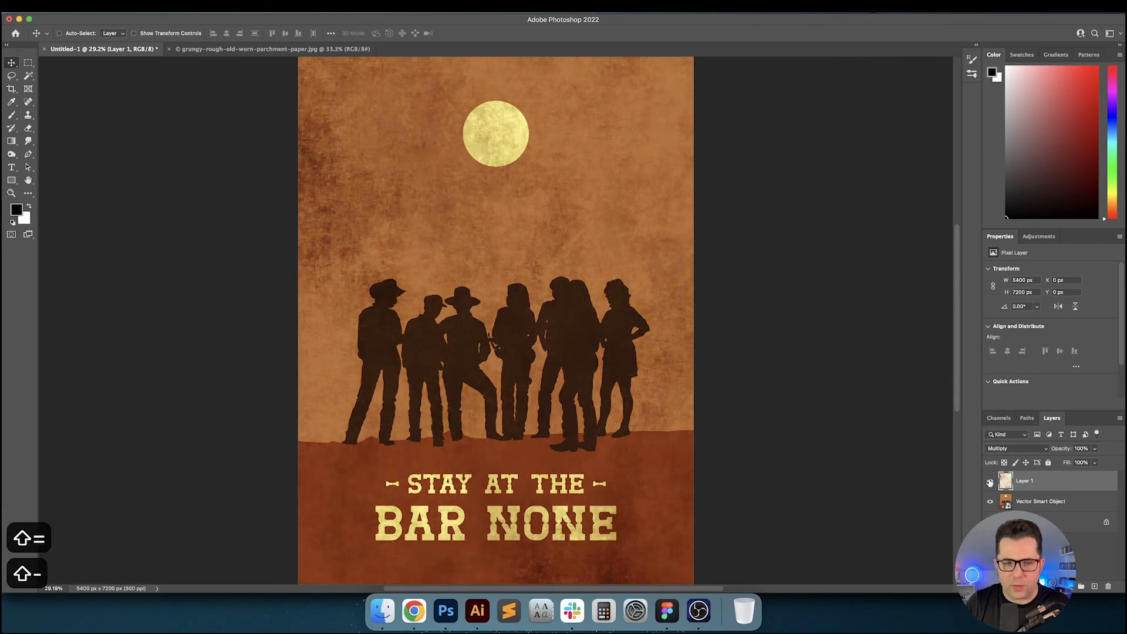
pyautogui.hotkey('shift', '=')
pyautogui.hotkey('shift', '-')
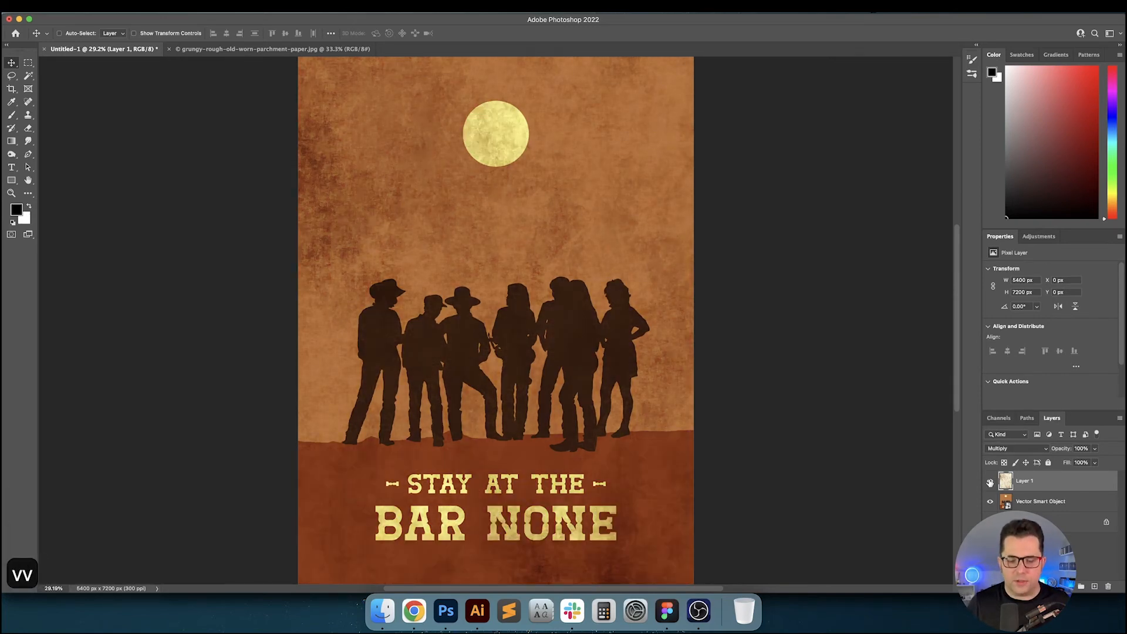
pyautogui.hotkey('shift', '=')
pyautogui.hotkey('shift', '-')
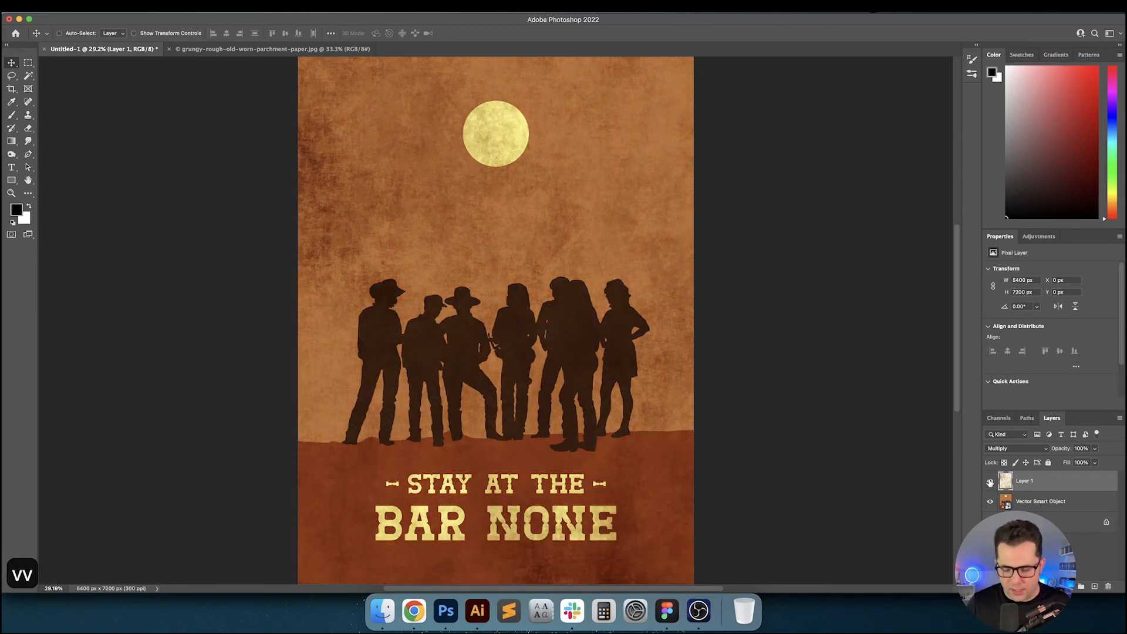
# Step: Examine the edges of the silhouettes, the ground and the title lettering at 100%
pyautogui.press('super+equal')
pyautogui.press('super+equal')
pyautogui.press('super+equal')
pyautogui.press('super+equal')
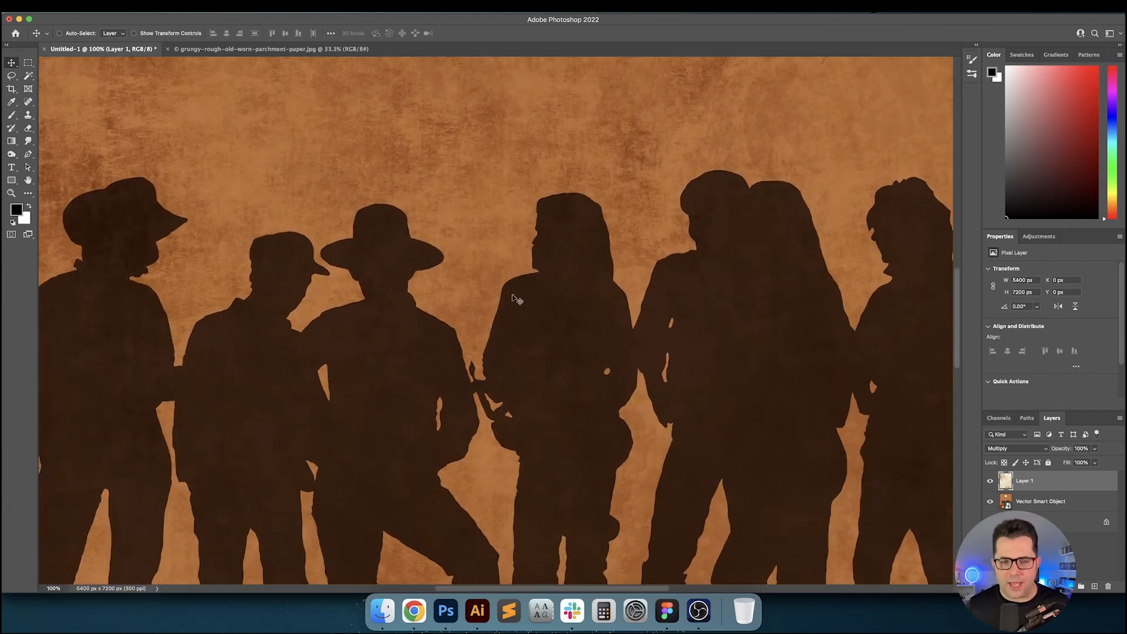
pyautogui.press('space')
pyautogui.moveTo(502, 372); pyautogui.dragTo(578, 276)
pyautogui.moveTo(524, 382); pyautogui.dragTo(612, 111)
pyautogui.moveTo(584, 378); pyautogui.dragTo(543, 270)
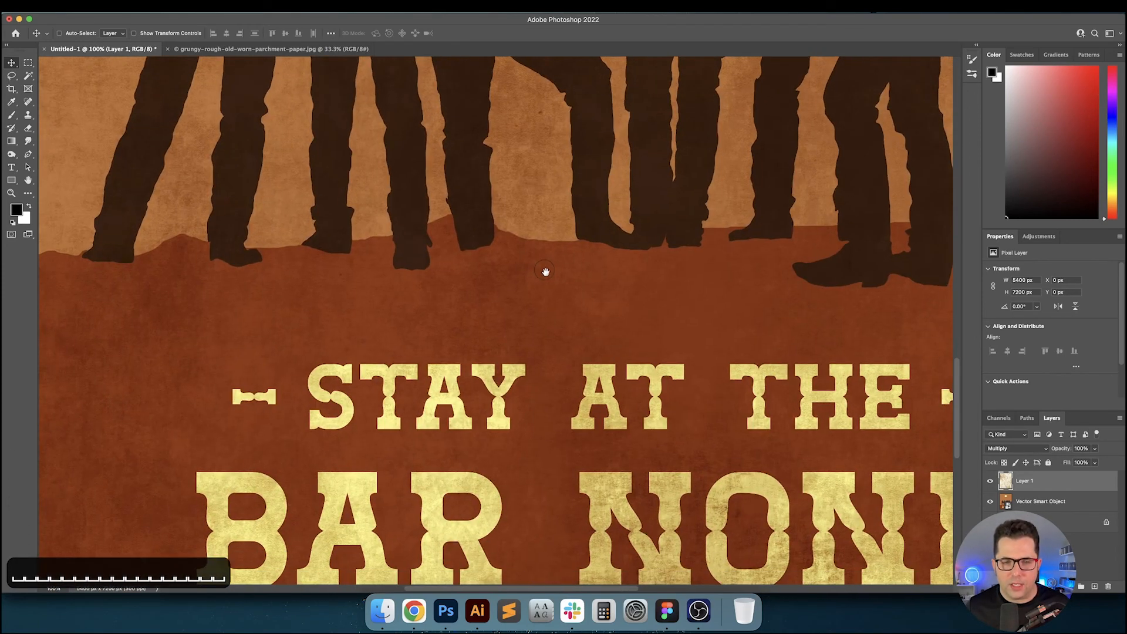
pyautogui.moveTo(598, 323); pyautogui.dragTo(596, 259)
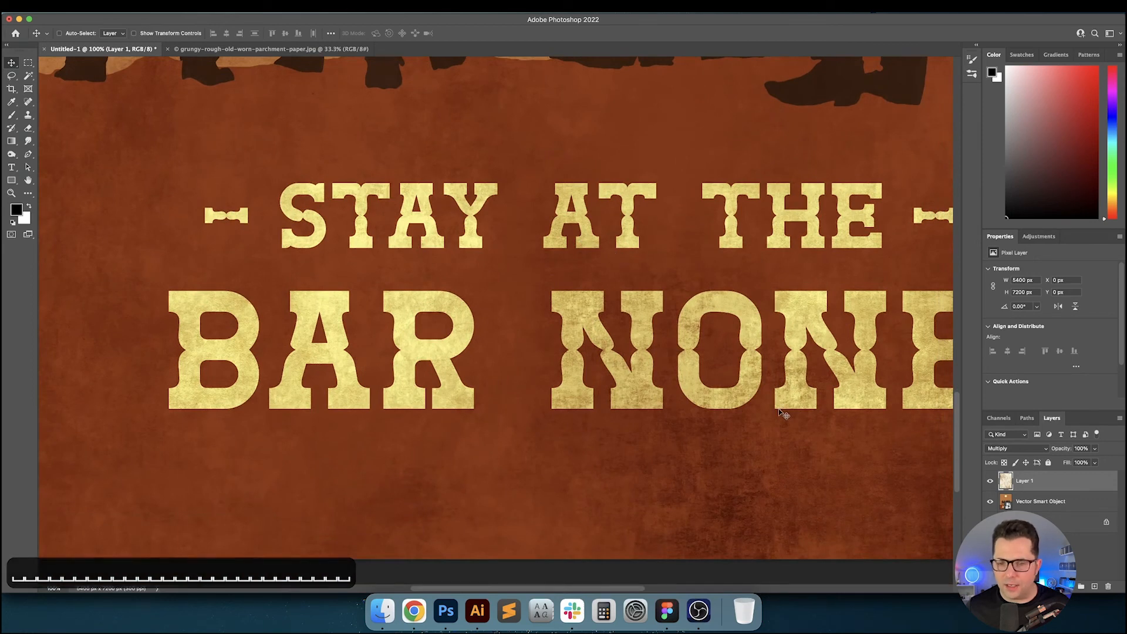
pyautogui.press('space')
pyautogui.moveTo(674, 425); pyautogui.dragTo(611, 354)
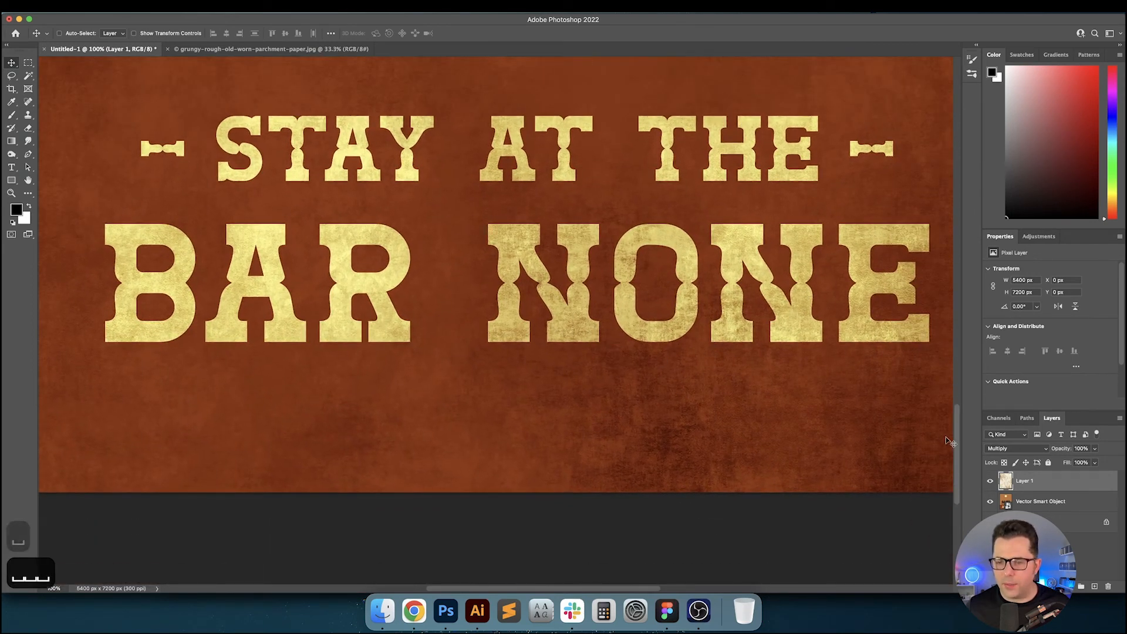
pyautogui.scroll(5, 956, 411)
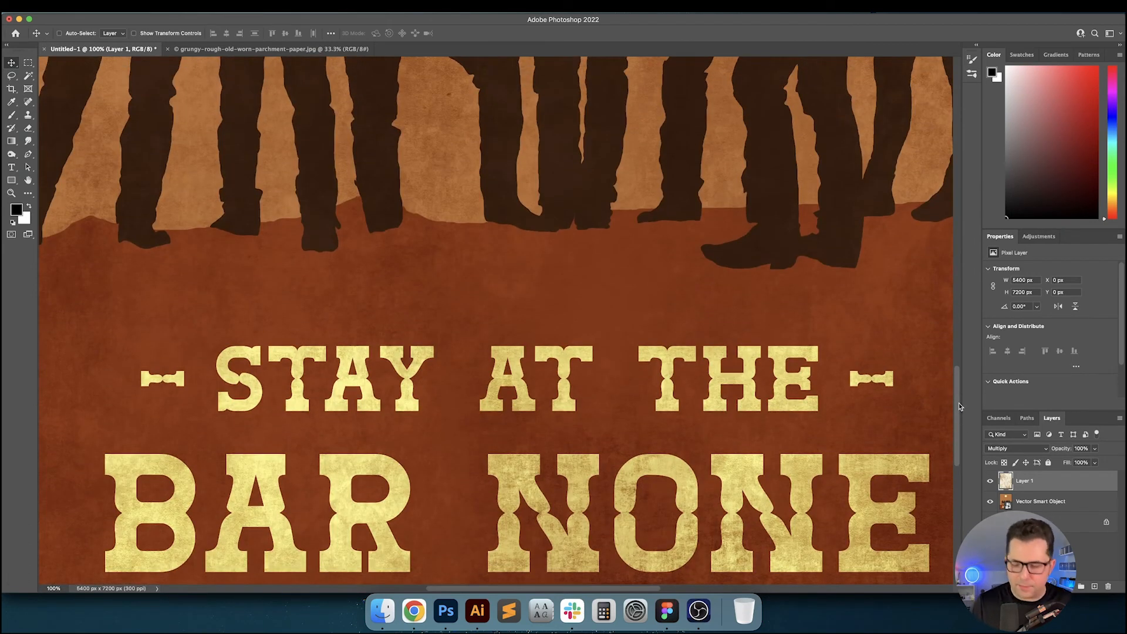
# Step: Apply a Gaussian Blur with a 3.0-pixel radius to the vector artwork layer and check the softened edges up to the sun
pyautogui.click(1086, 505)
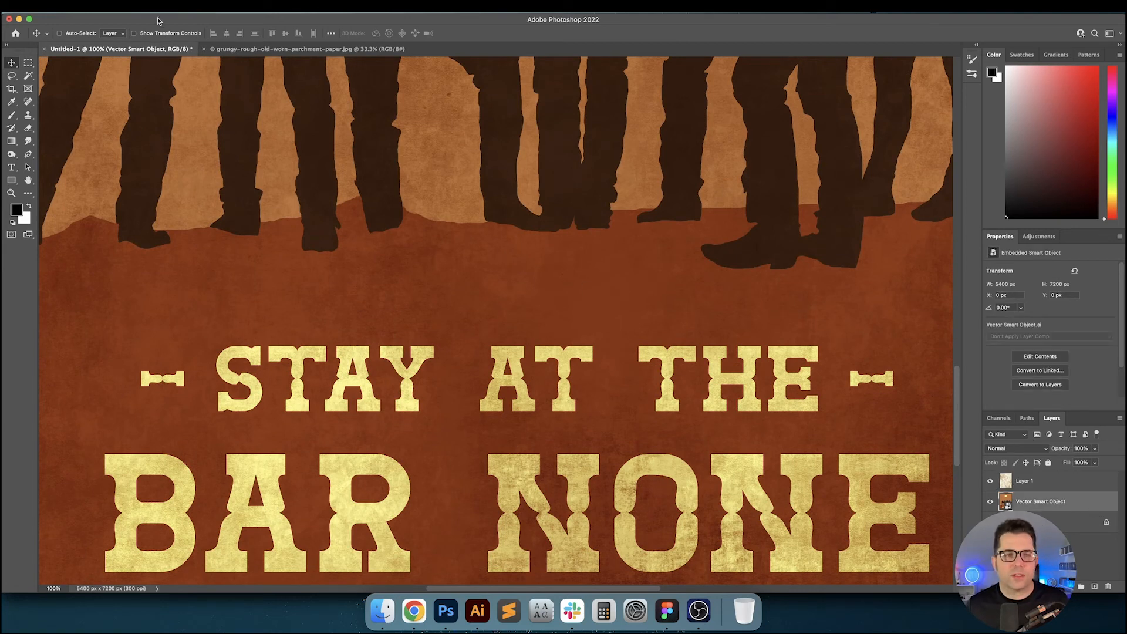
pyautogui.click(235, 6)
pyautogui.moveTo(340, 137)
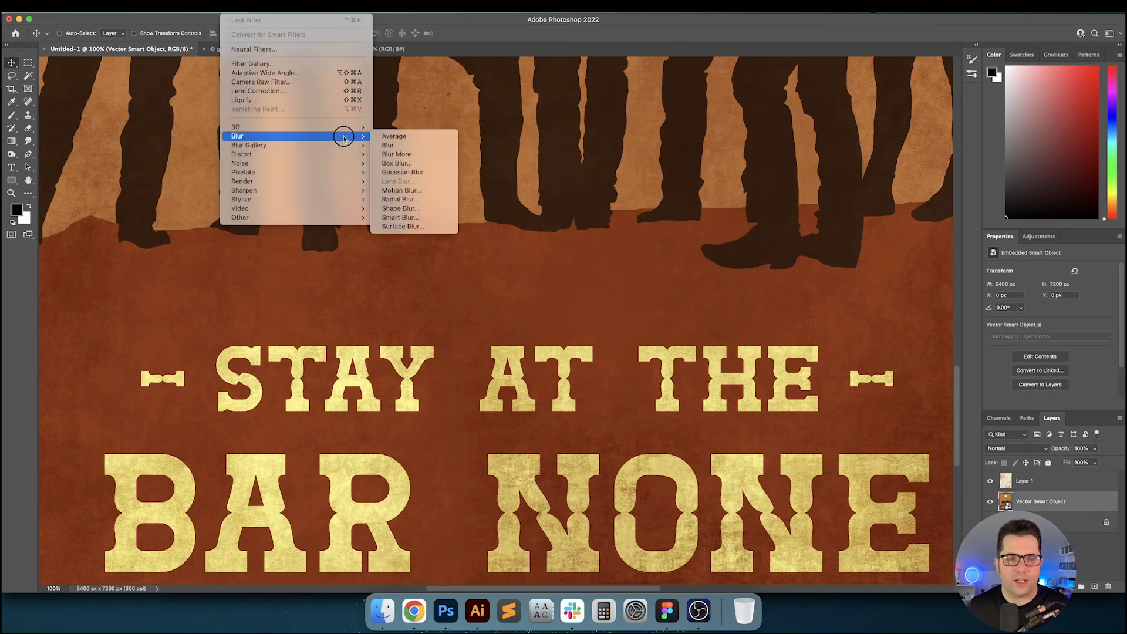
pyautogui.click(411, 172)
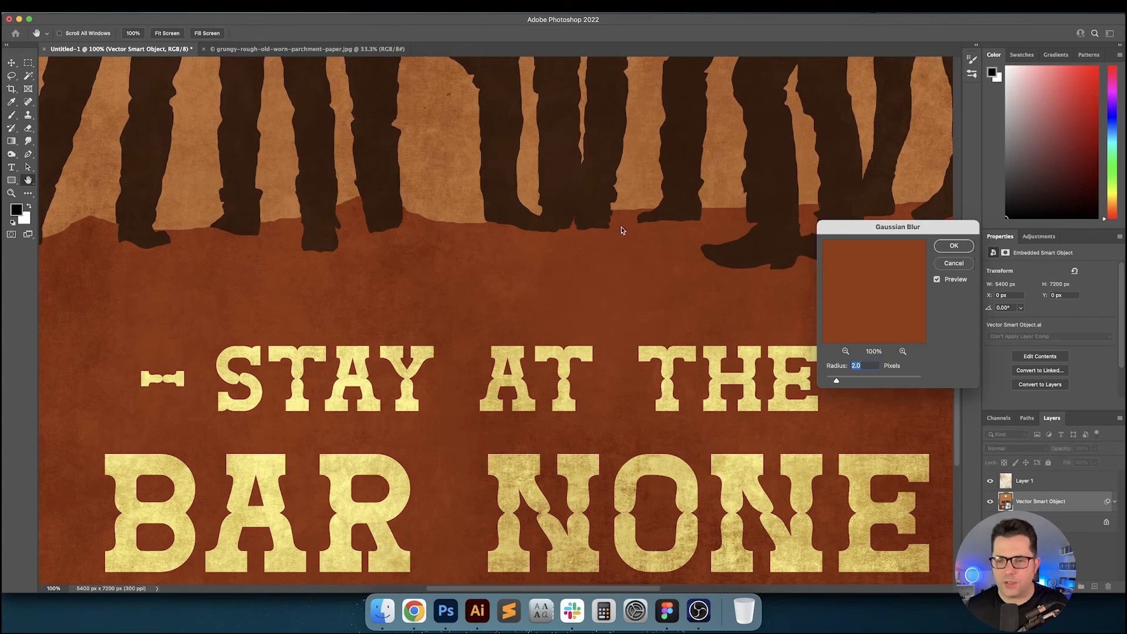
pyautogui.moveTo(923, 230); pyautogui.dragTo(888, 229)
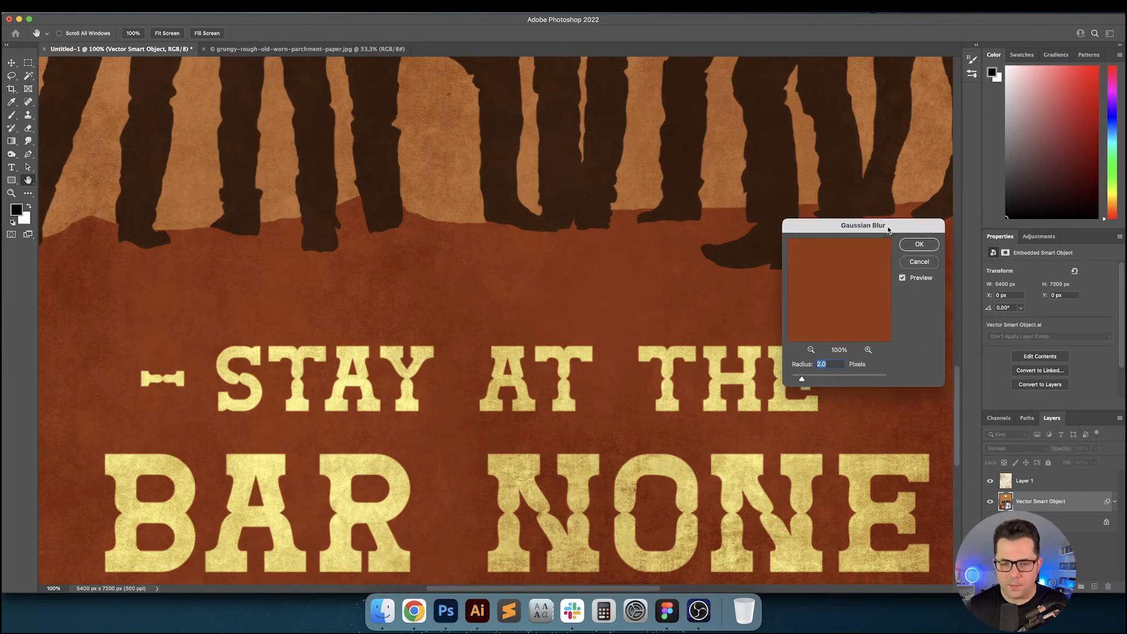
pyautogui.hotkey('shift', 'Up')
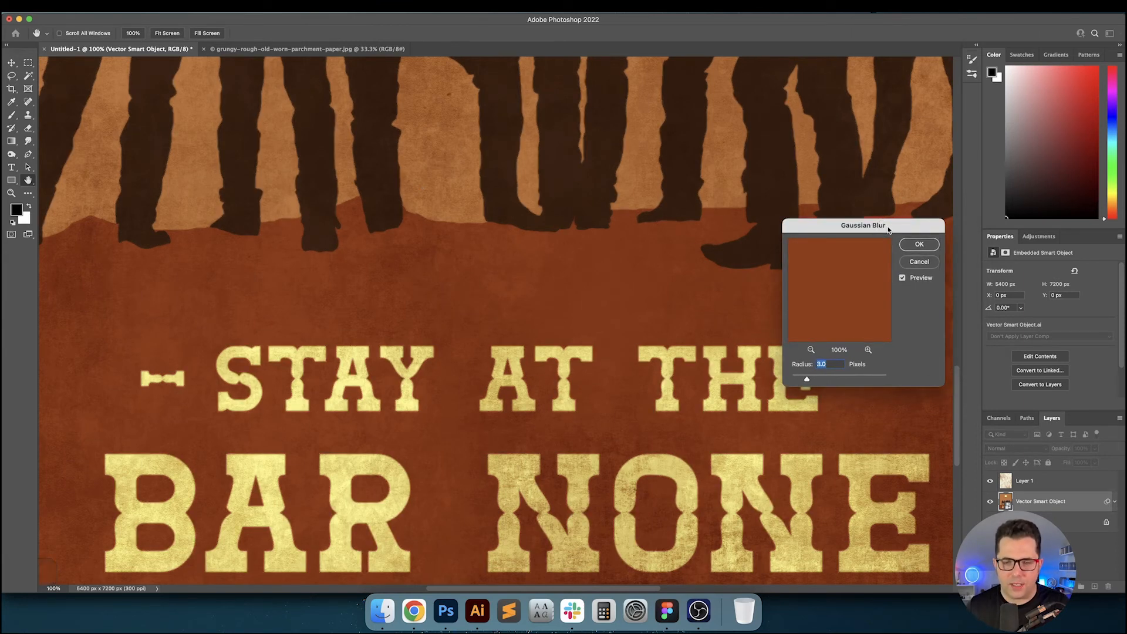
pyautogui.press('Return')
pyautogui.scroll(15, 834, 265)
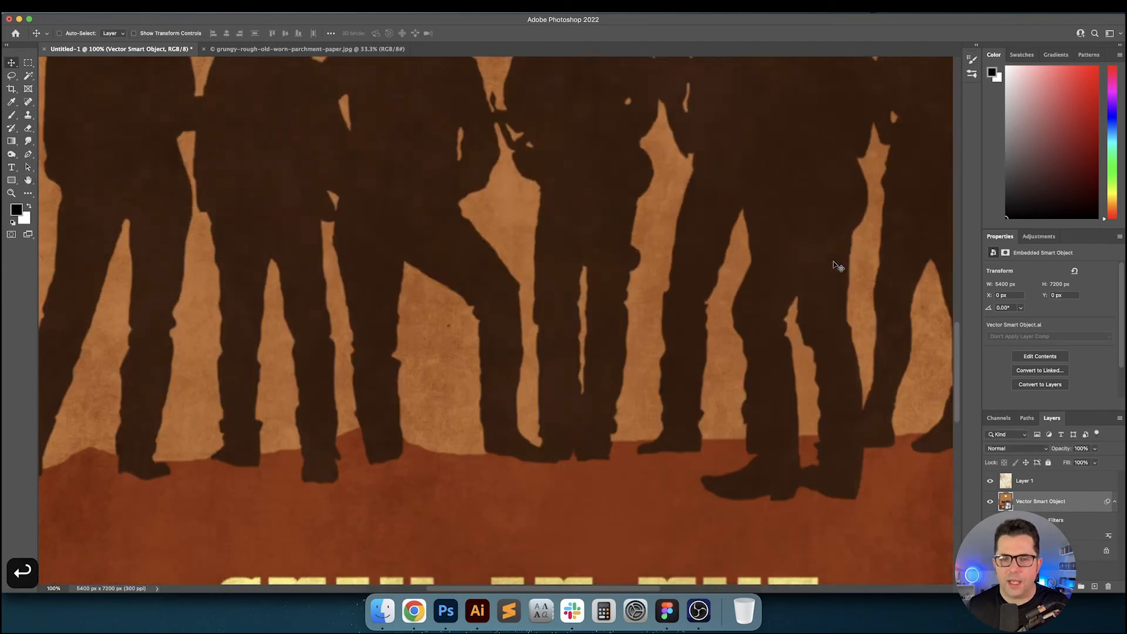
pyautogui.scroll(2, 605, 200)
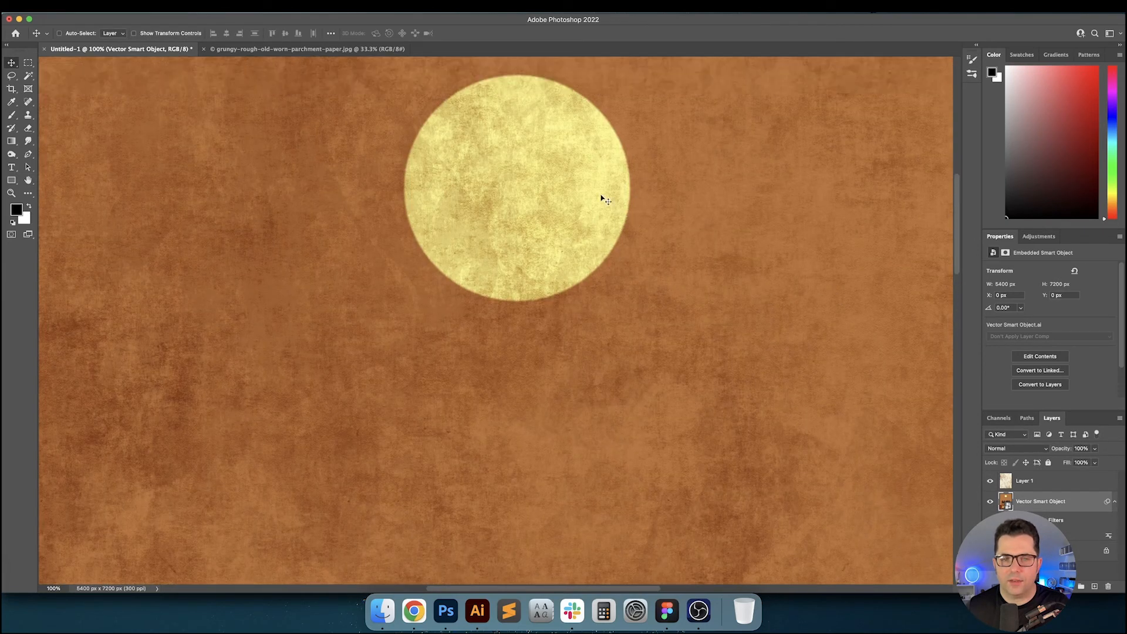
# Step: Examine the softened edges of the silhouettes, the ground and the title lettering at 100%, and select the paper texture layer
pyautogui.scroll(-10, 887, 412)
pyautogui.press('super+0')
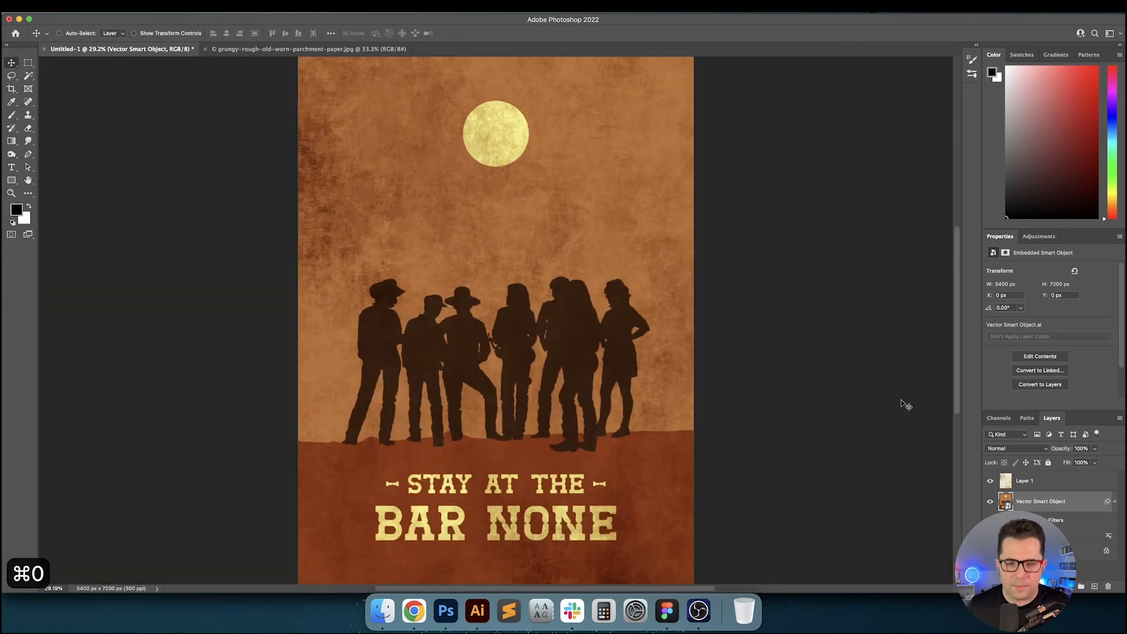
pyautogui.press('super+equal')
pyautogui.press('super+equal')
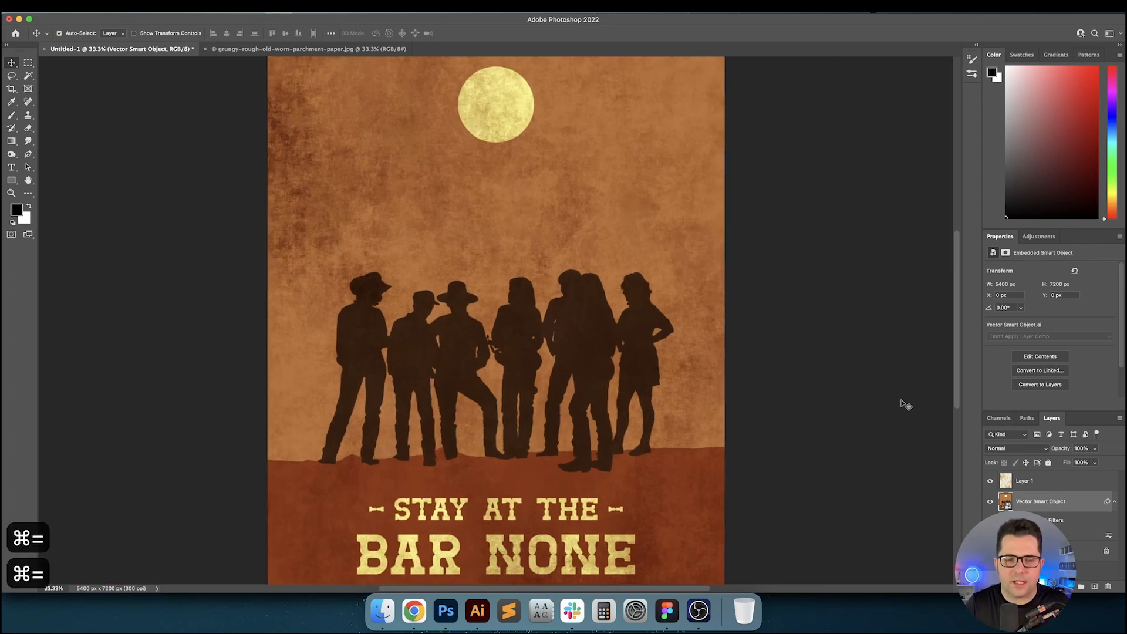
pyautogui.press('super+equal')
pyautogui.press('super+equal')
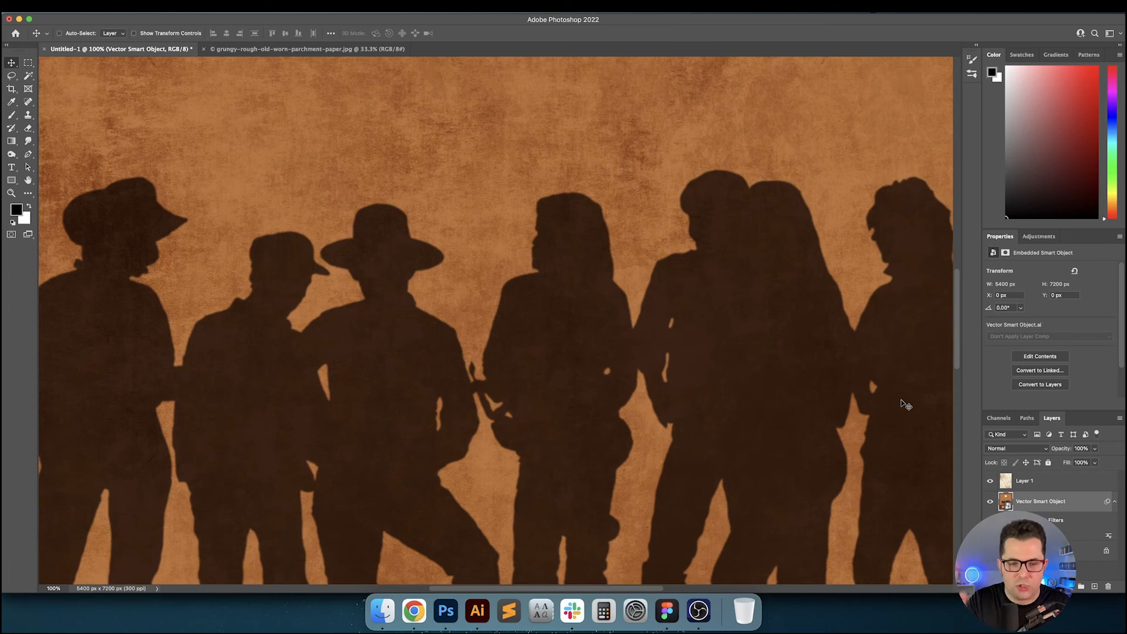
pyautogui.hscroll(-3, 821, 381)
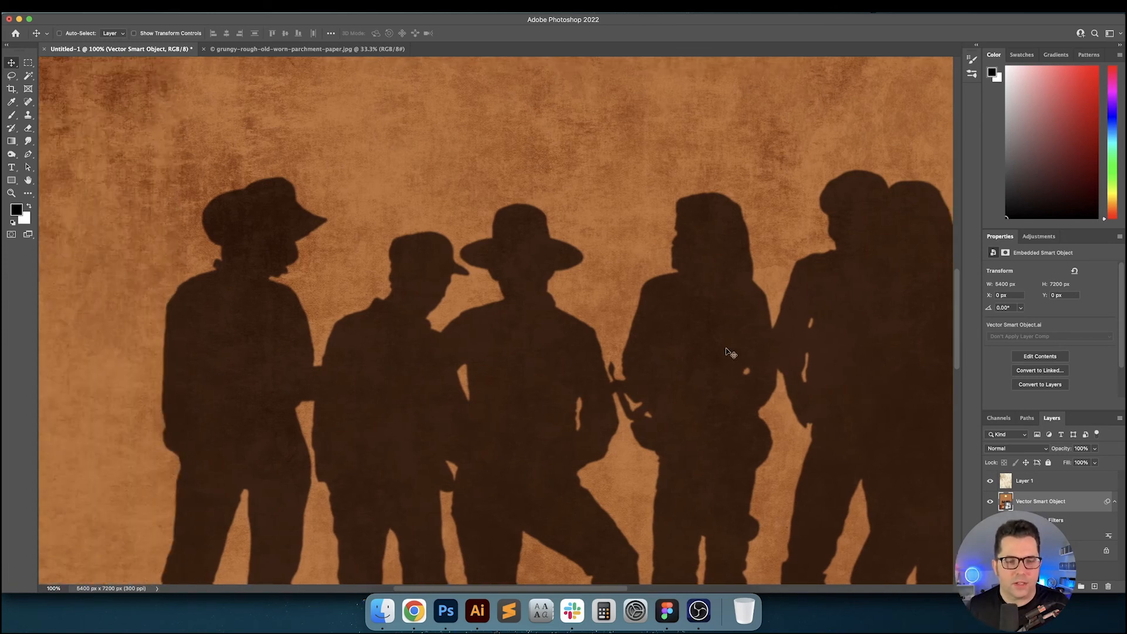
pyautogui.scroll(-5, 728, 351)
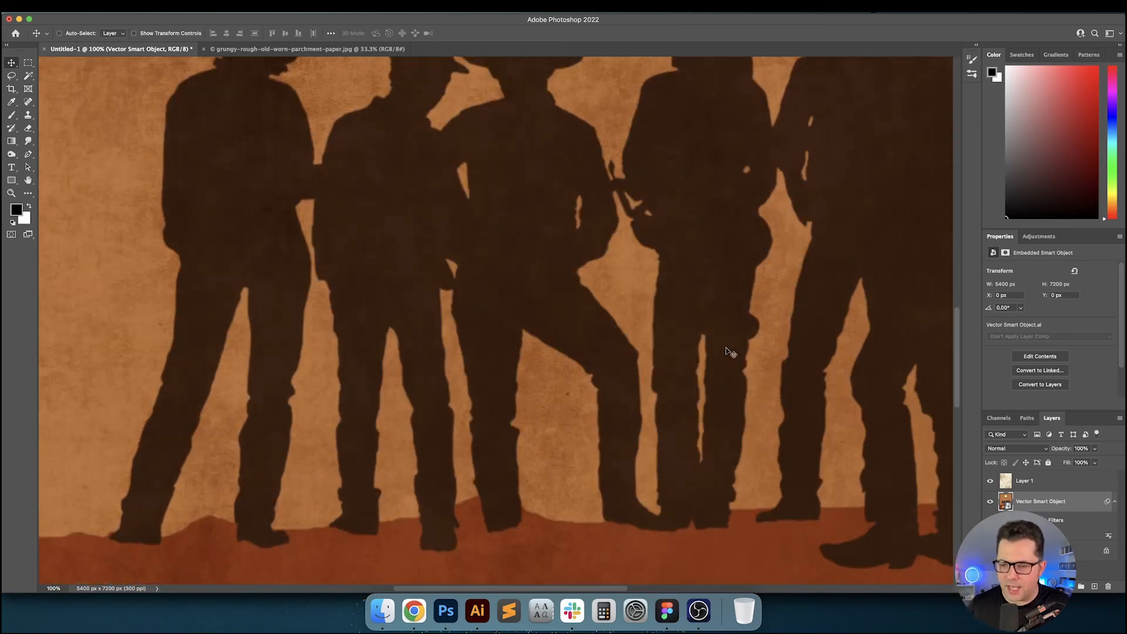
pyautogui.click(1077, 482)
pyautogui.scroll(-5, 883, 388)
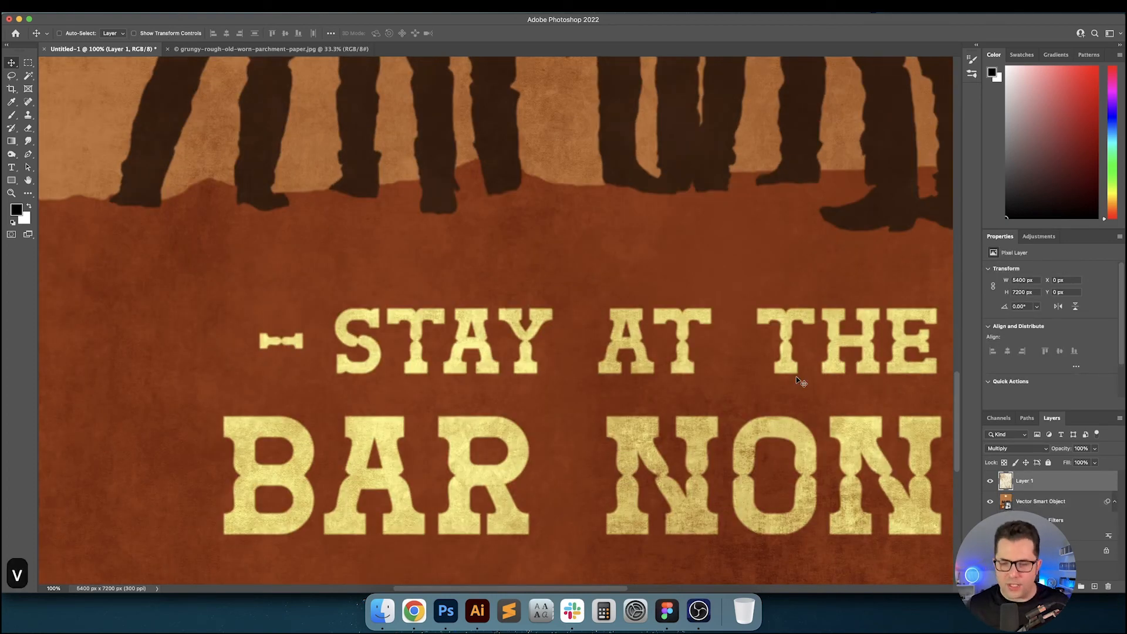
pyautogui.hscroll(6, 929, 415)
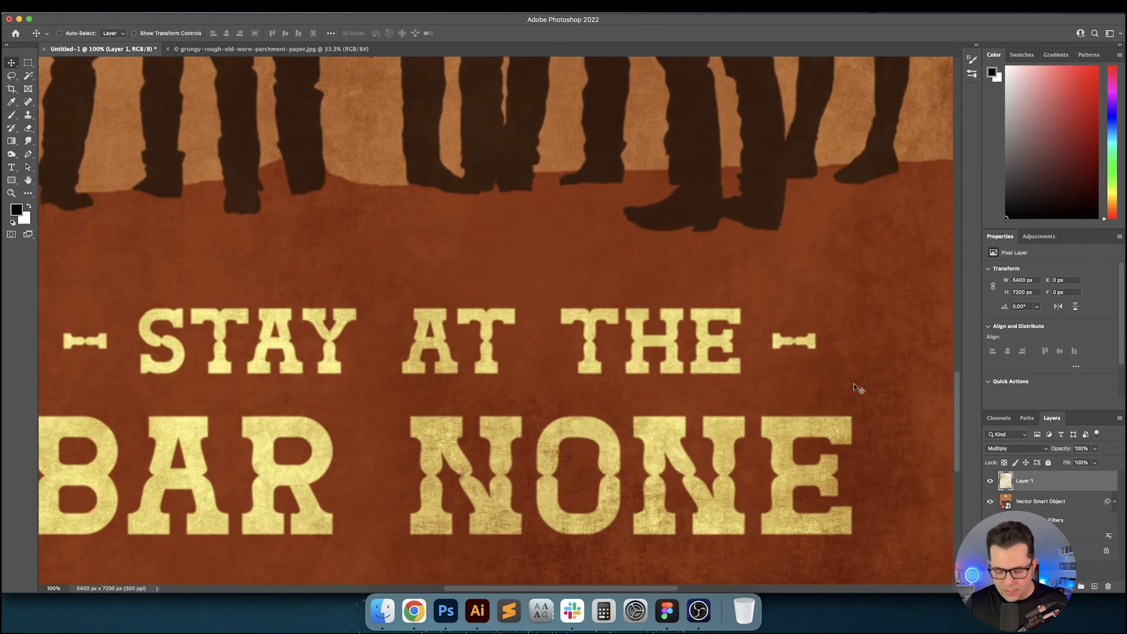
# Step: Create a new layer named Grain above the texture layer and fill it with 50% Gray
pyautogui.press('super+shift+n')
pyautogui.write('Grain')
pyautogui.press('Return')
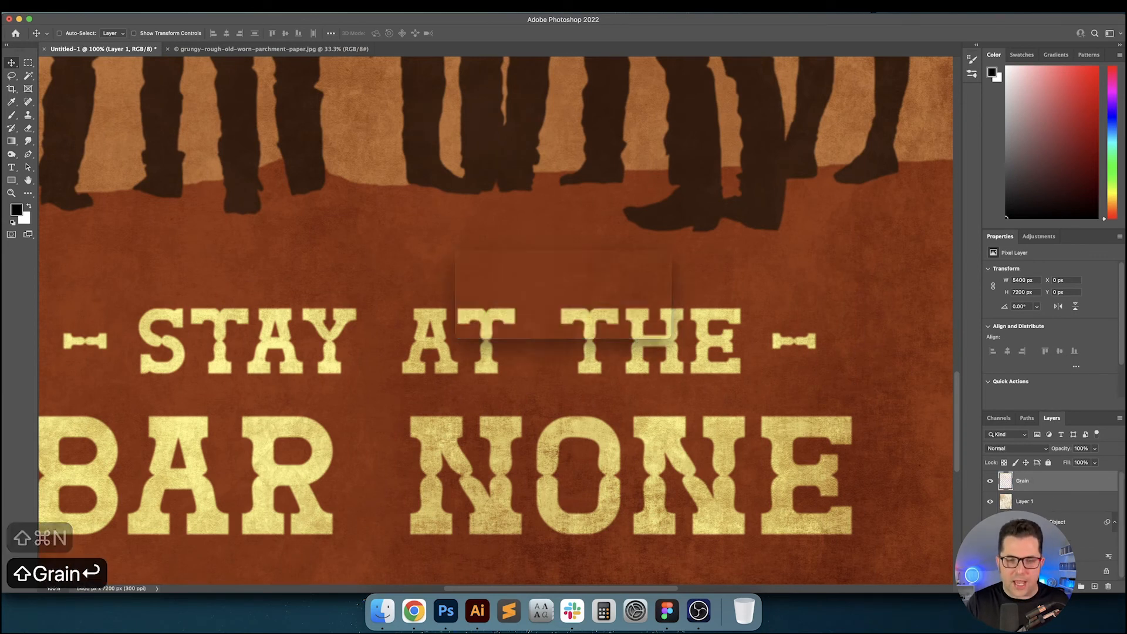
pyautogui.hotkey('shift', 'BackSpace')
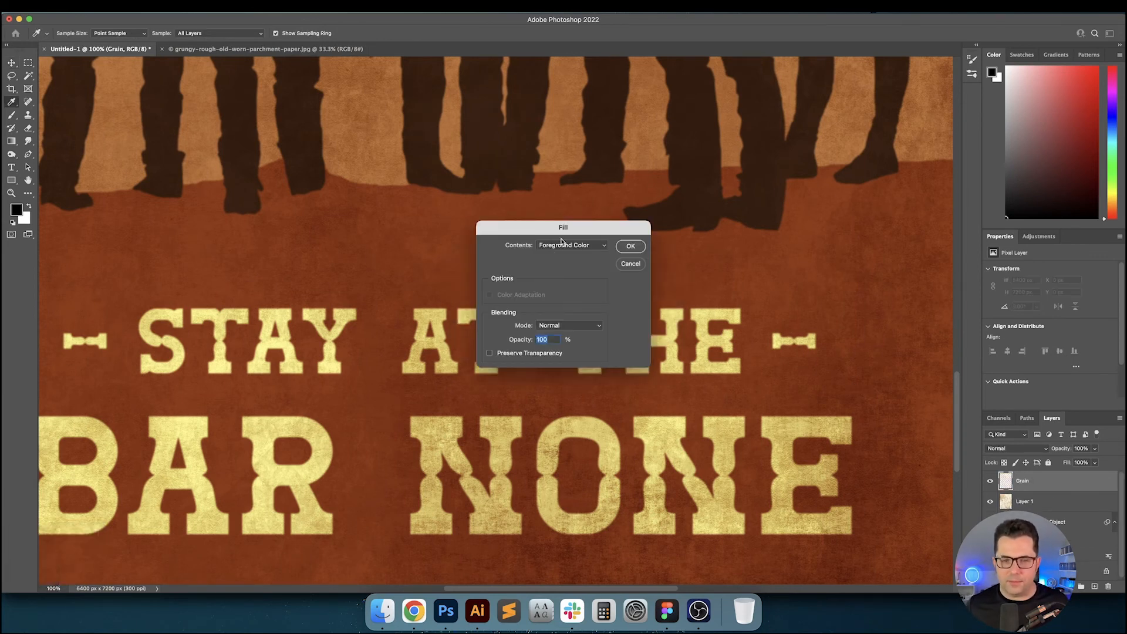
pyautogui.click(563, 245)
pyautogui.click(575, 330)
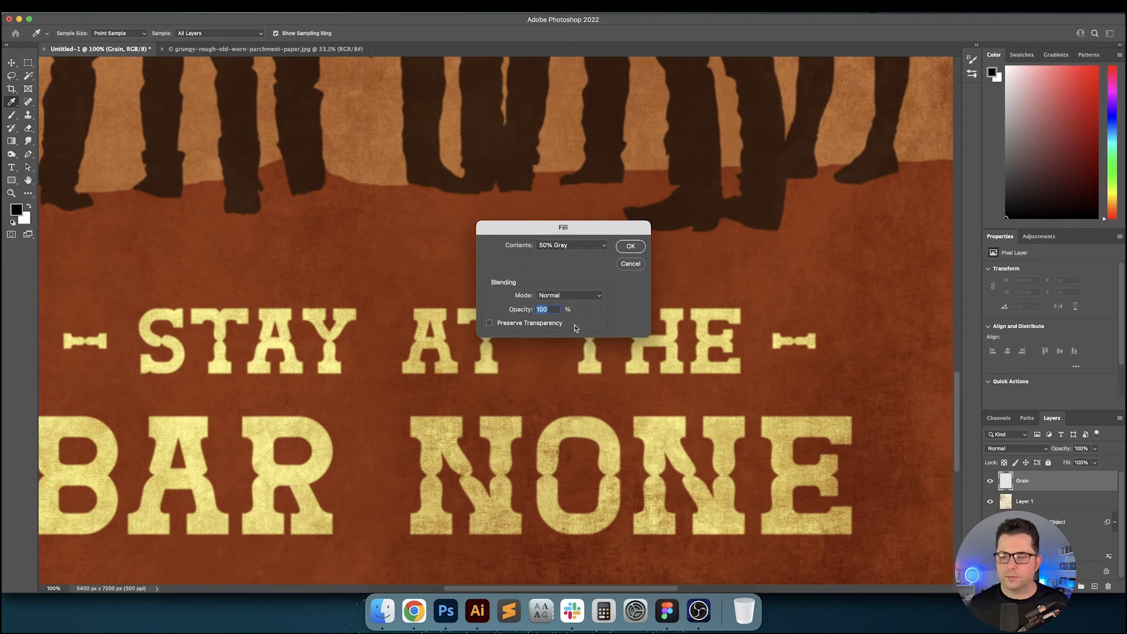
pyautogui.press('Return')
# Step: Start the Camera Raw Filter on the Grain layer and raise its Grain effect to 100
pyautogui.click(234, 6)
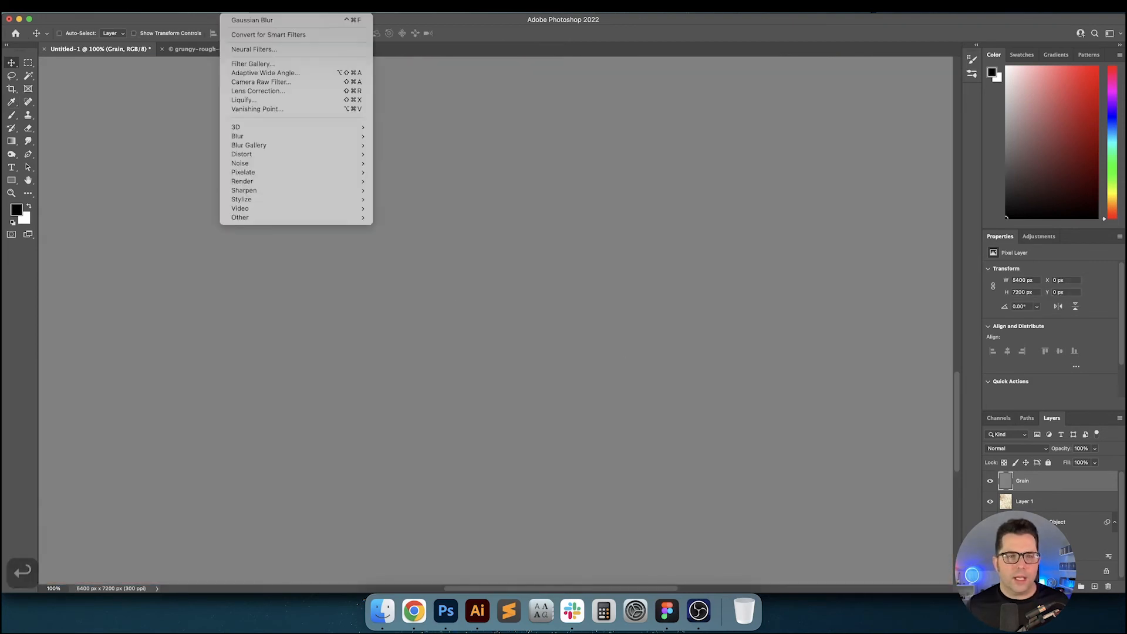
pyautogui.click(262, 84)
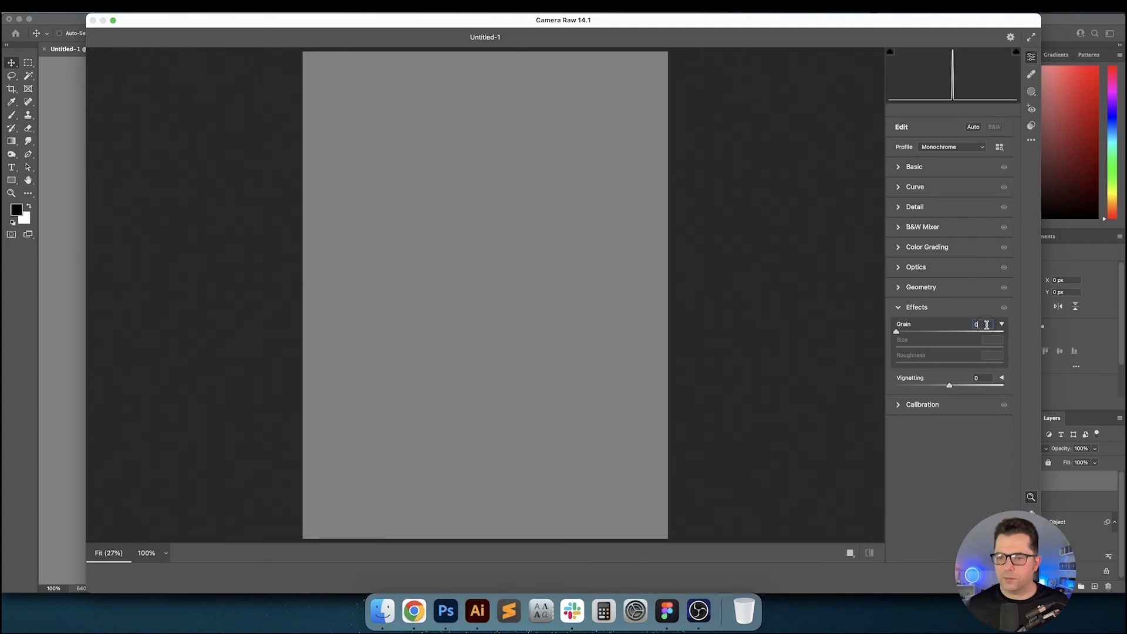
pyautogui.hotkey('shift', 'Up')
pyautogui.hotkey('shift', 'Up')
pyautogui.hotkey('shift', 'Up')
pyautogui.hotkey('shift', 'Up')
pyautogui.hotkey('shift', 'Up')
pyautogui.hotkey('shift', 'Up')
pyautogui.hotkey('shift', 'Up')
pyautogui.hotkey('shift', 'Up')
pyautogui.hotkey('shift', 'Up')
pyautogui.hotkey('shift', 'Up')
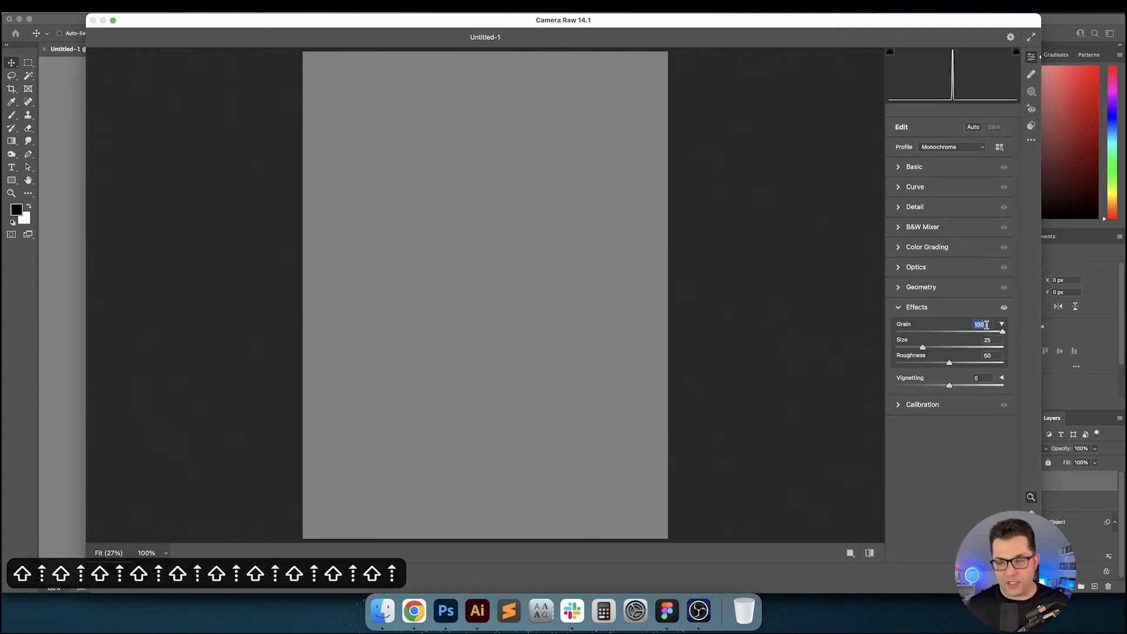
# Step: Set the grain Size to 50 in the Camera Raw effects
pyautogui.press('Tab')
pyautogui.press('Tab')
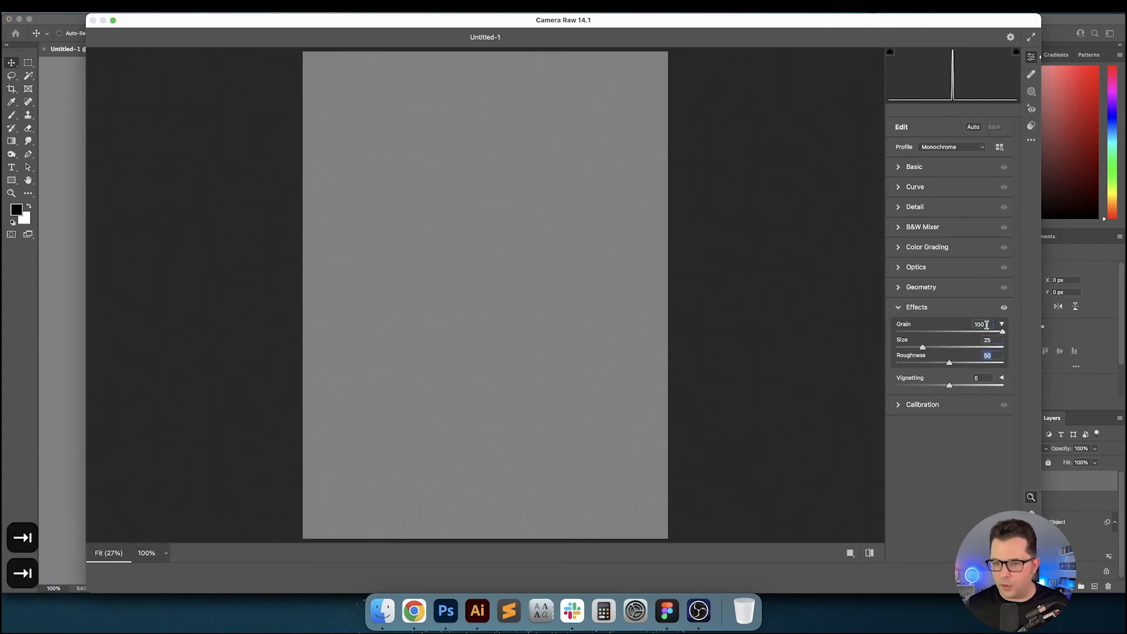
pyautogui.hotkey('shift', 'Tab')
pyautogui.hotkey('shift', 'Up')
pyautogui.hotkey('shift', 'Up')
pyautogui.press('Up')
pyautogui.press('Up')
pyautogui.press('Up')
pyautogui.press('Up')
pyautogui.press('Up')
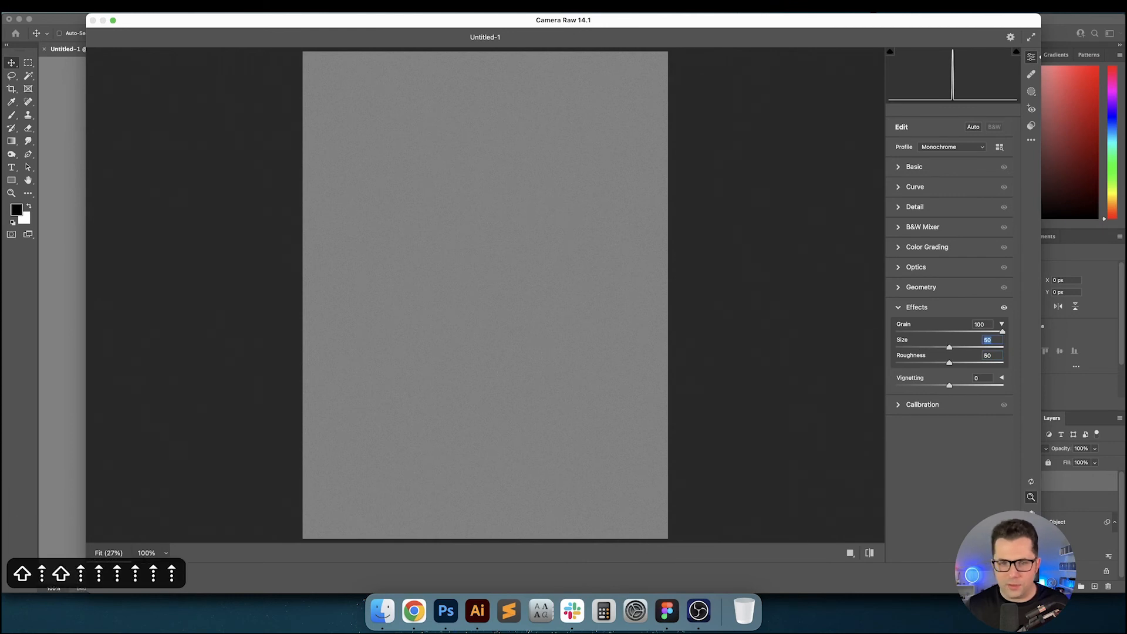
# Step: Set Vignetting to -50 and apply the Camera Raw Filter to the Grain layer
pyautogui.press('Tab')
pyautogui.press('Tab')
pyautogui.hotkey('shift', 'Down')
pyautogui.hotkey('shift', 'Down')
pyautogui.hotkey('shift', 'Down')
pyautogui.hotkey('shift', 'Down')
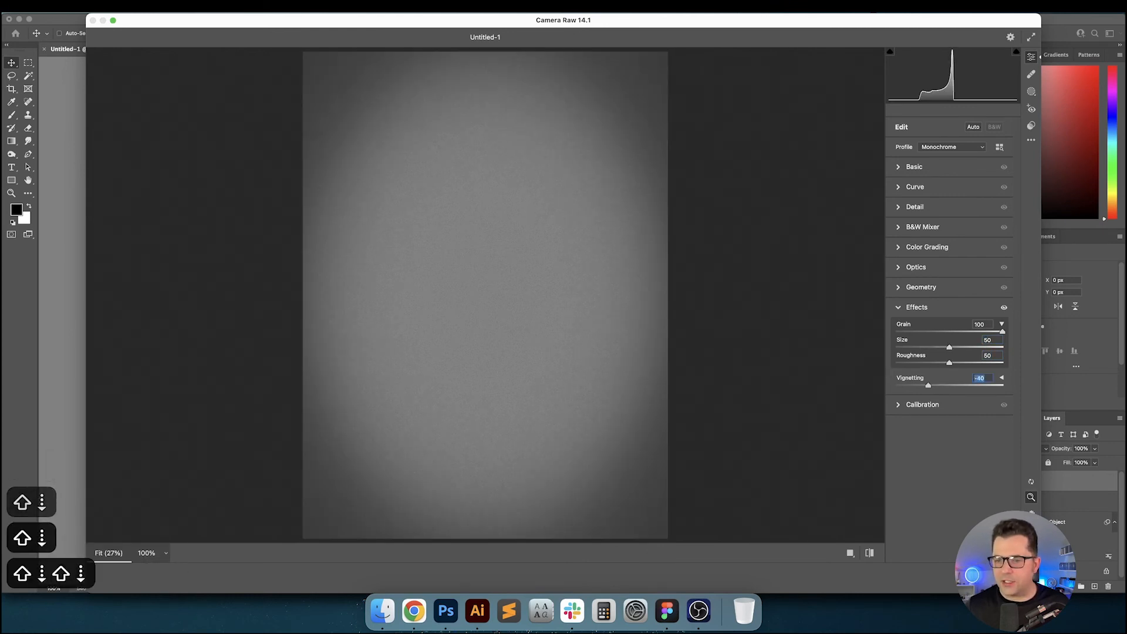
pyautogui.hotkey('shift', 'Down')
pyautogui.press('Return')
pyautogui.press('Return')
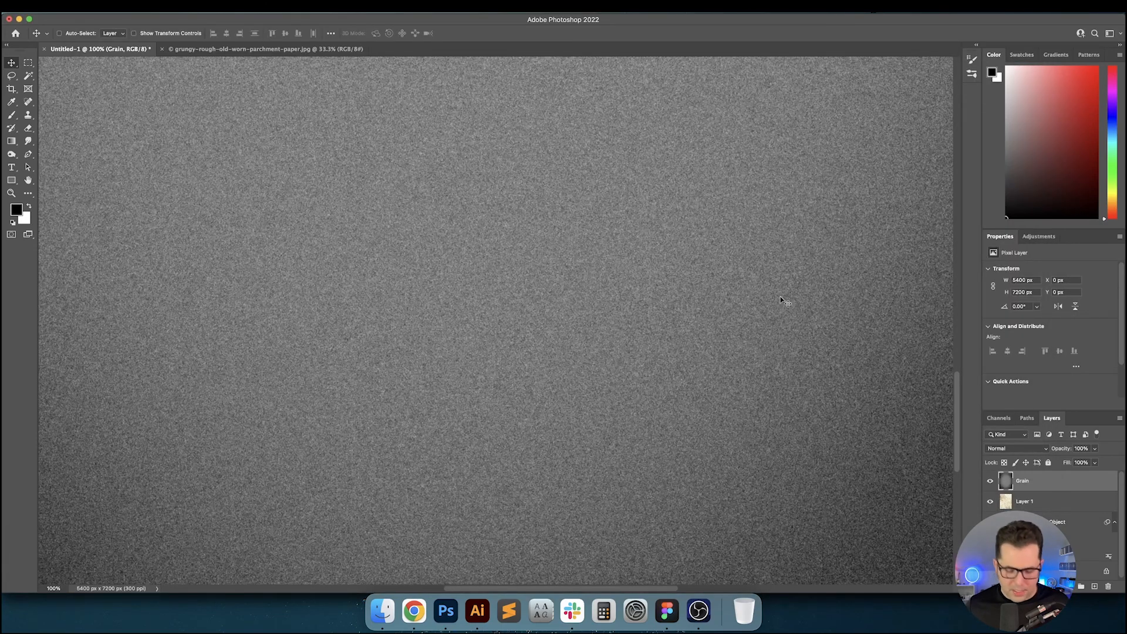
# Step: Set the Grain layer's blend mode to Overlay and check the whole poster
pyautogui.click(1015, 448)
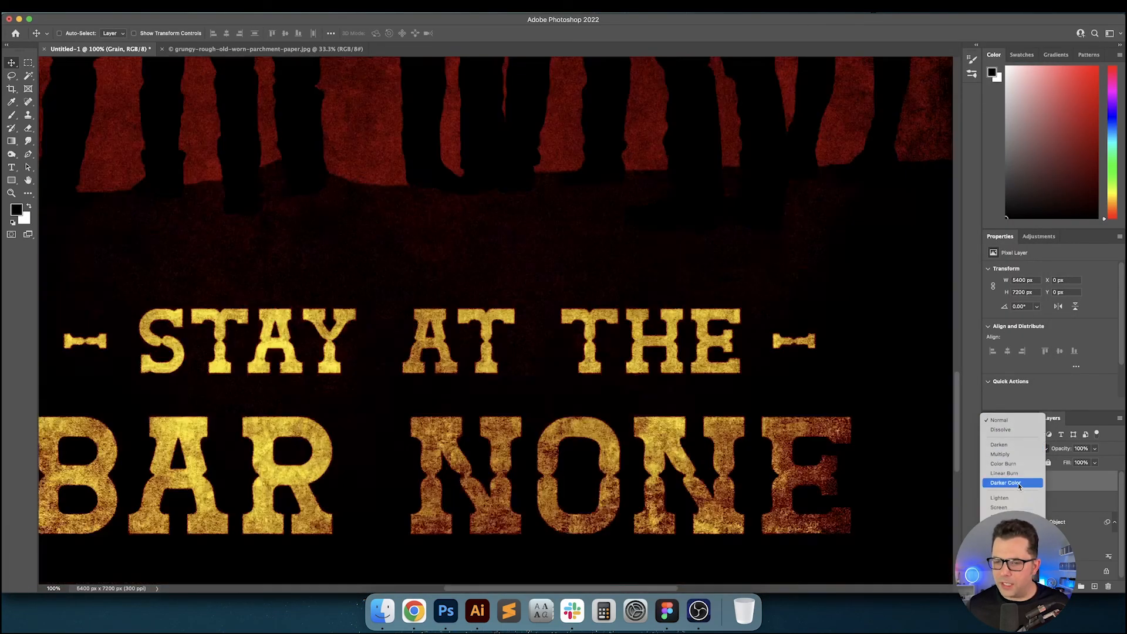
pyautogui.click(1014, 550)
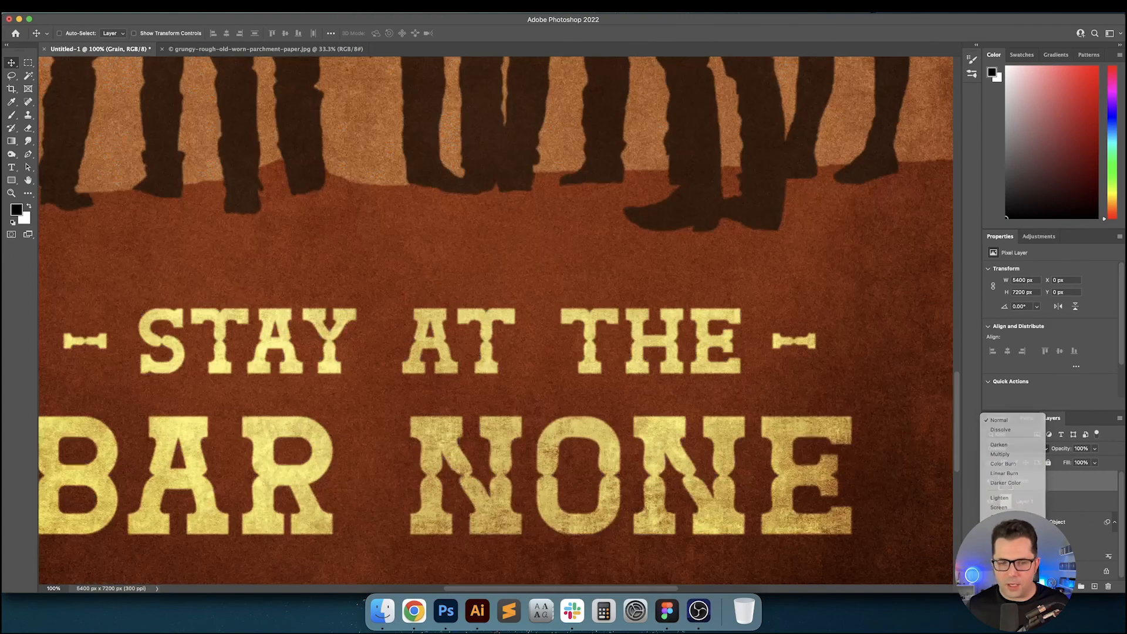
pyautogui.press('super+0')
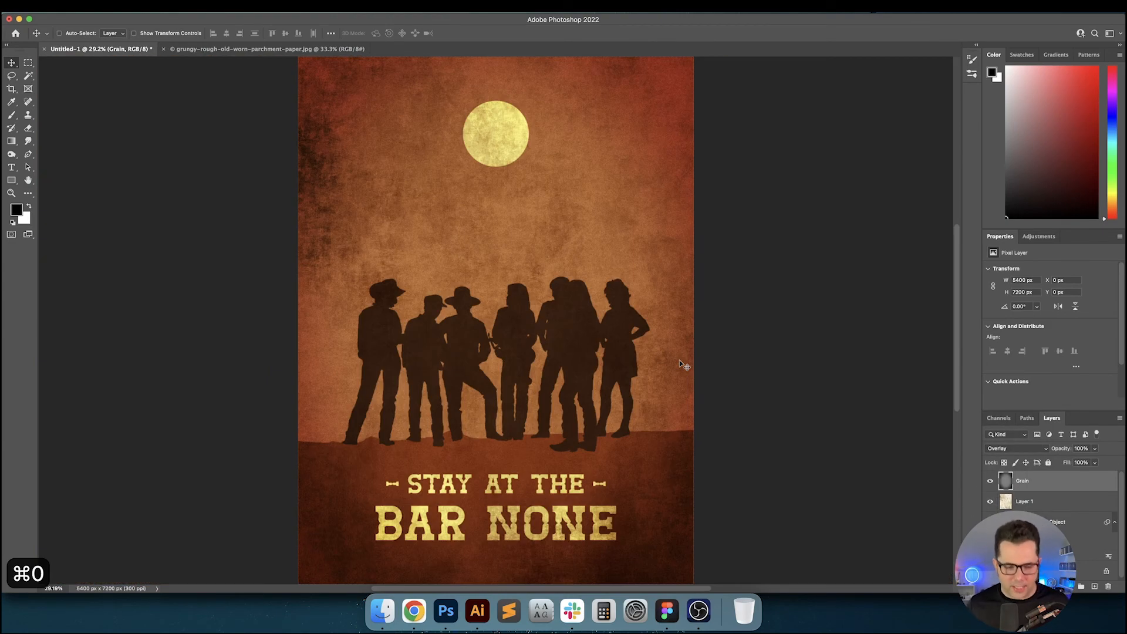
pyautogui.press('v')
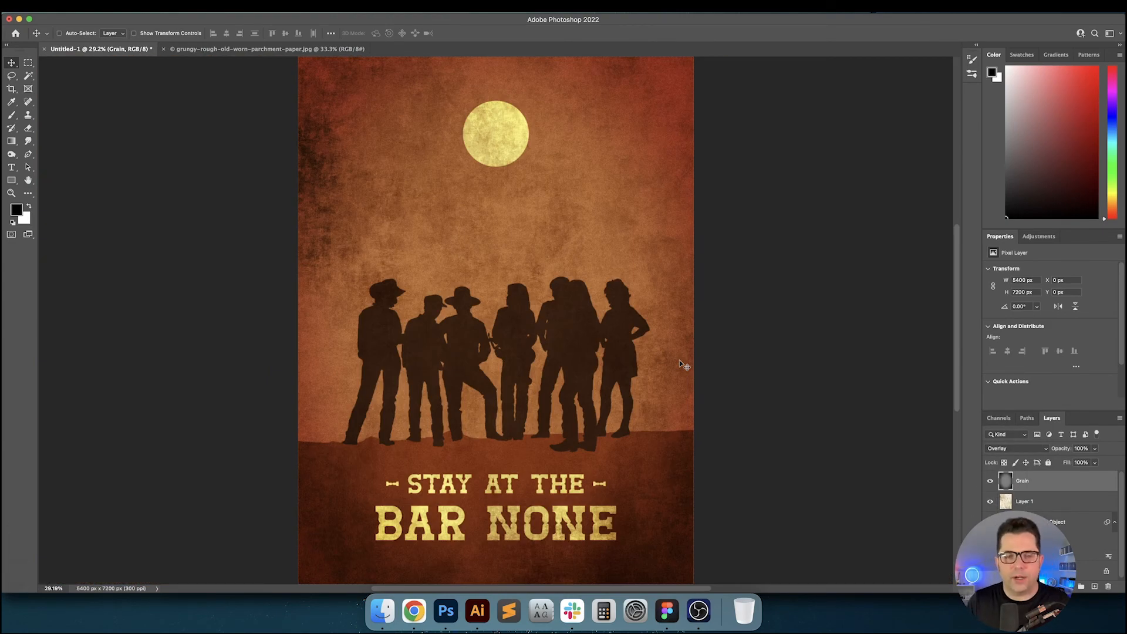
pyautogui.press('super')
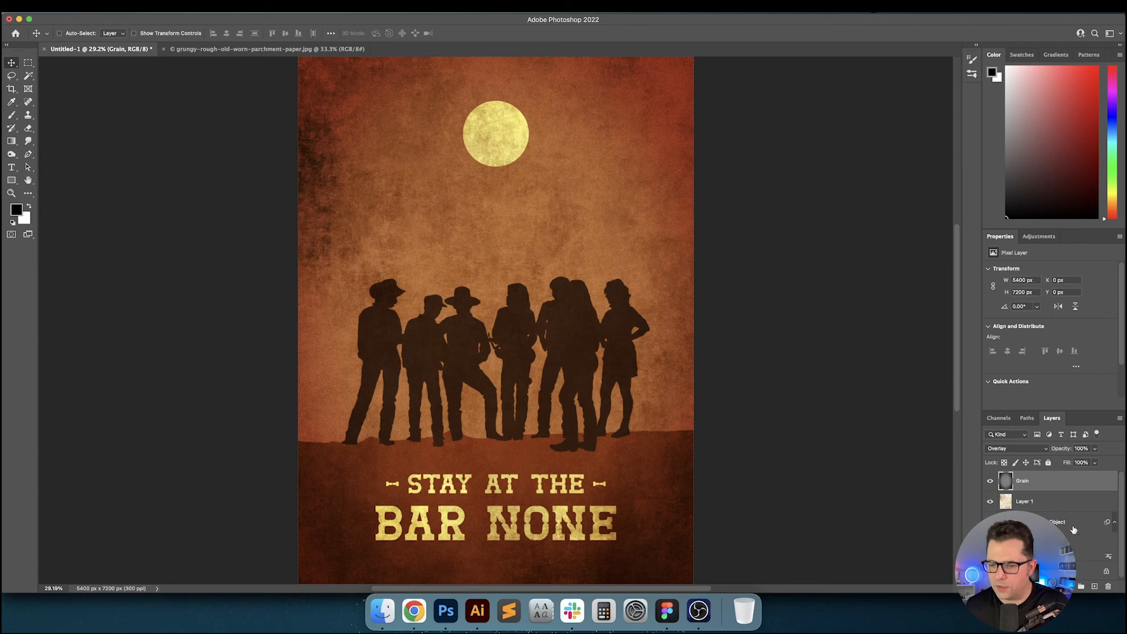
# Step: Open the Vector Smart Object's contents in Illustrator and select the orange sky background rectangle
pyautogui.click(1033, 523)
pyautogui.doubleClick(1005, 522)
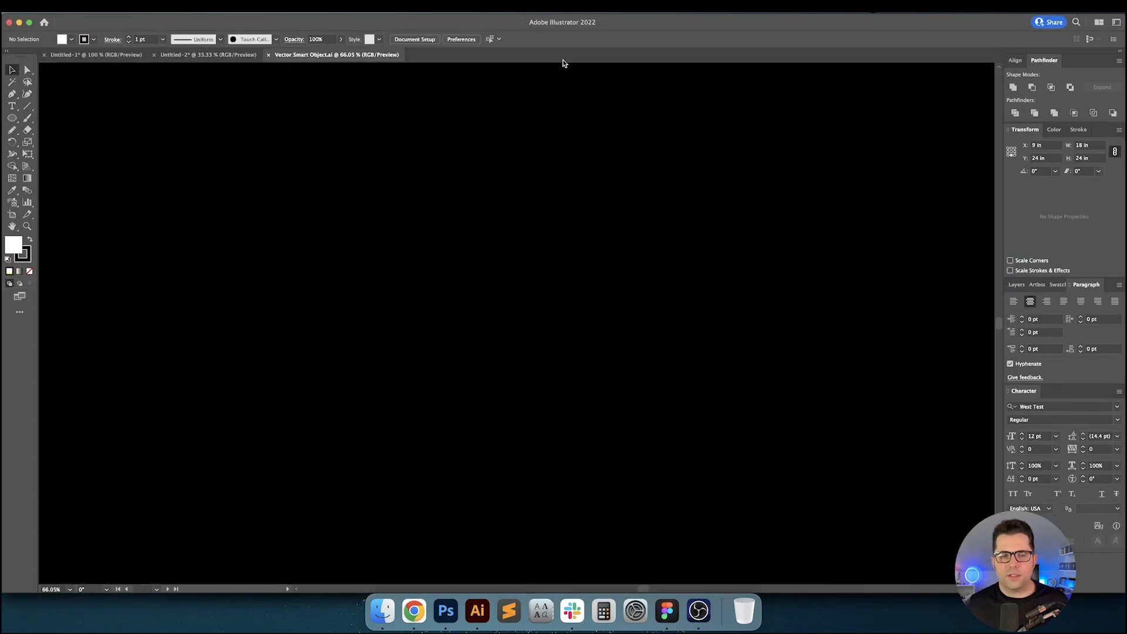
pyautogui.press('a')
pyautogui.press('super+0')
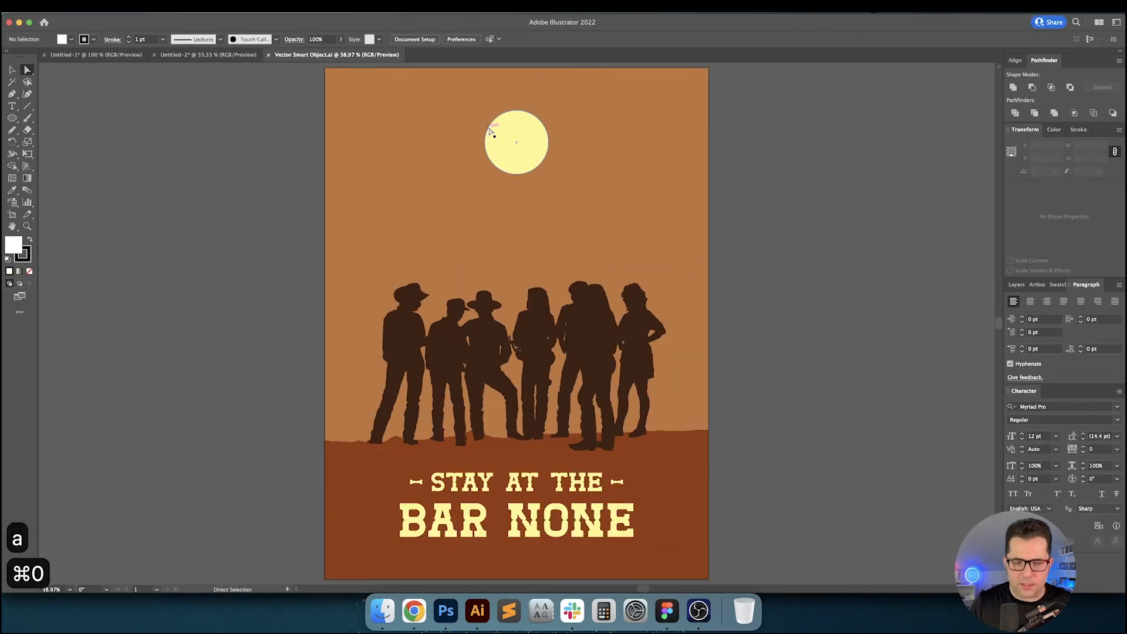
pyautogui.press('a')
pyautogui.click(430, 163)
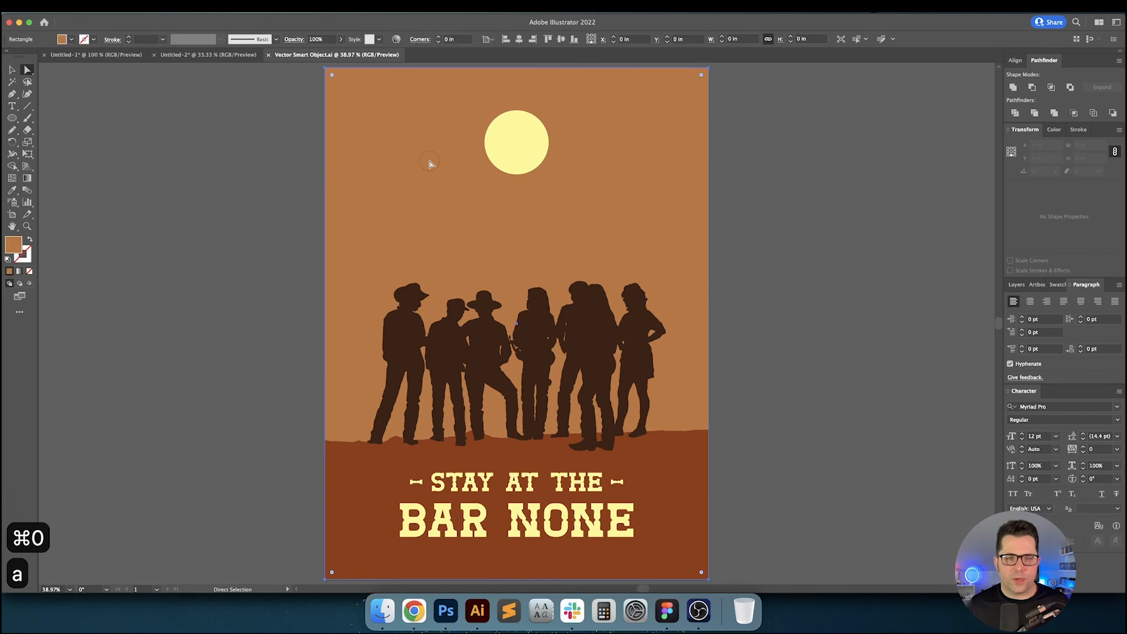
# Step: Lighten the sky rectangle's fill to a paler, less saturated orange and save the smart object artwork
pyautogui.doubleClick(13, 244)
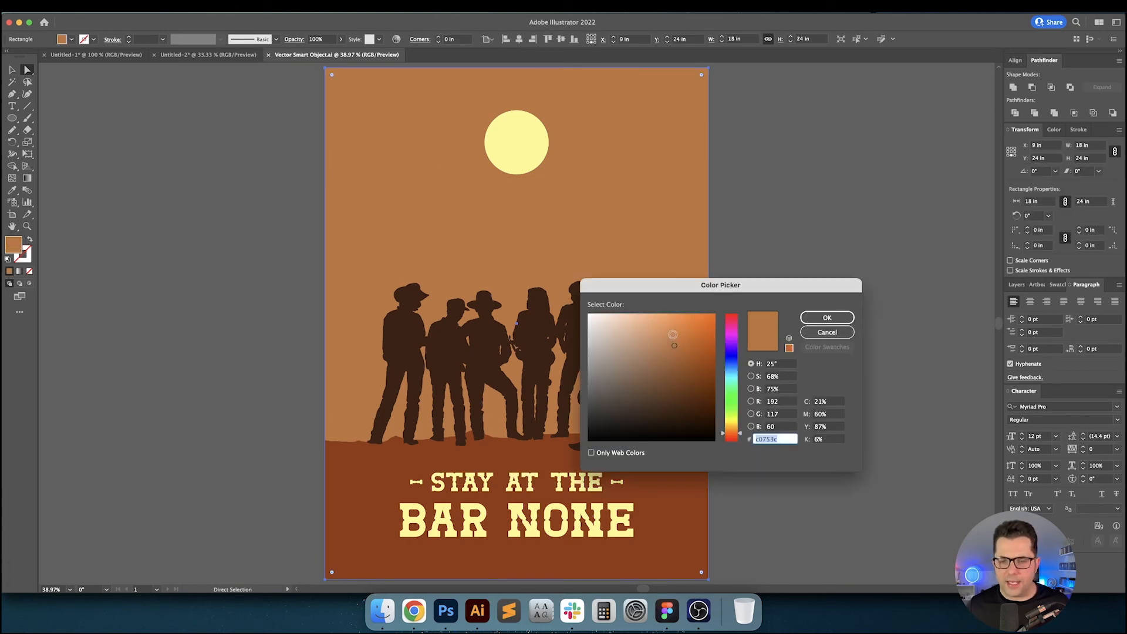
pyautogui.click(672, 331)
pyautogui.press('Return')
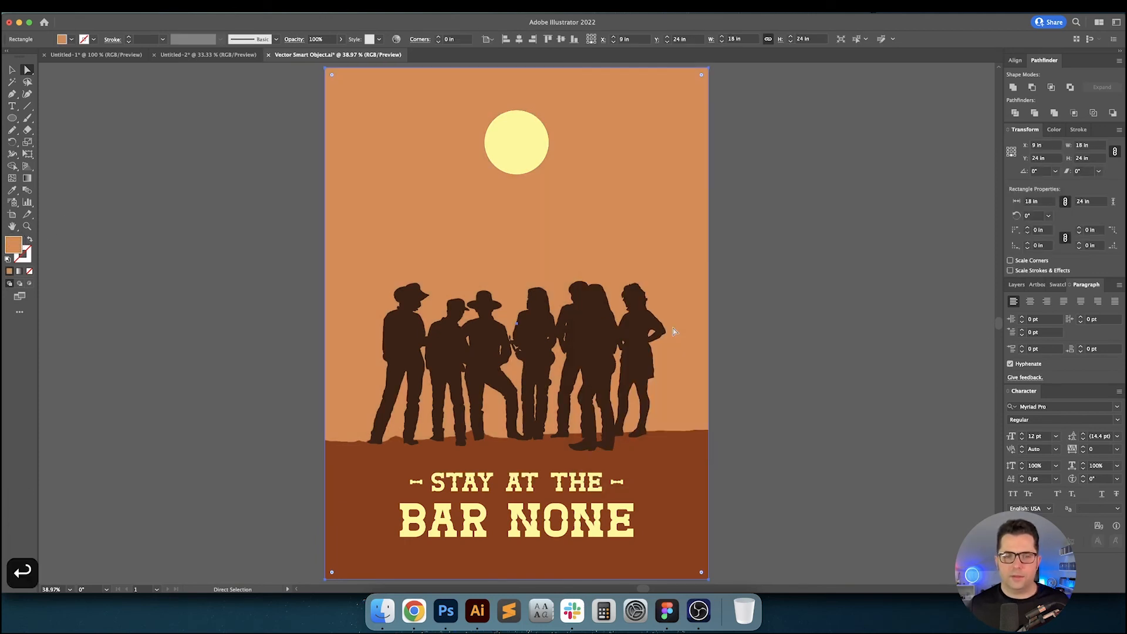
pyautogui.doubleClick(16, 244)
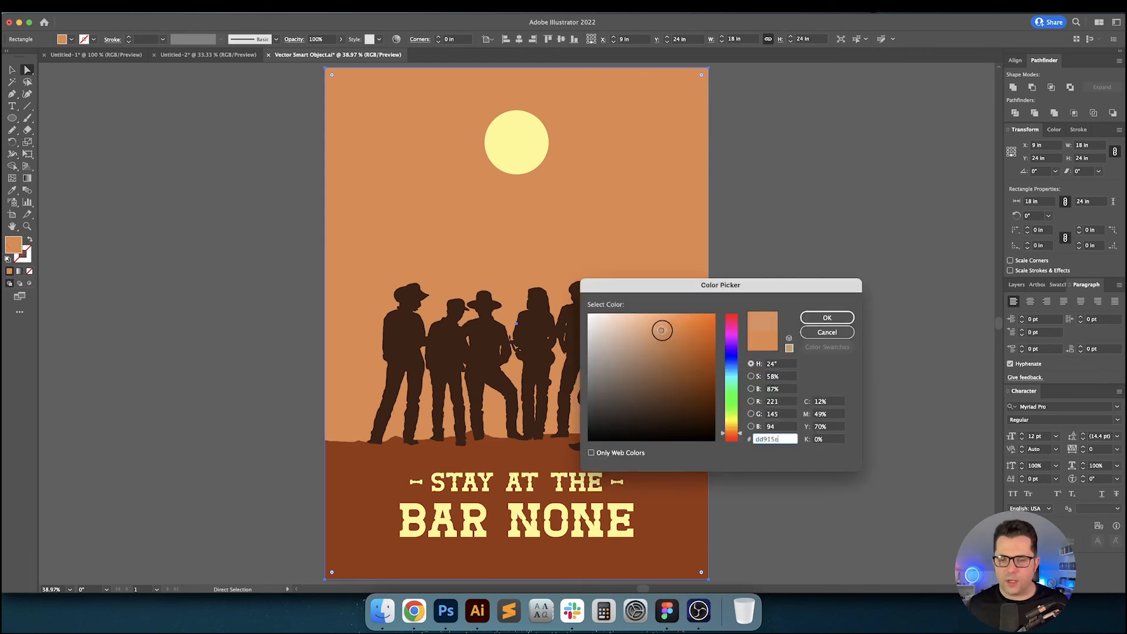
pyautogui.press('Return')
pyautogui.press('super+s')
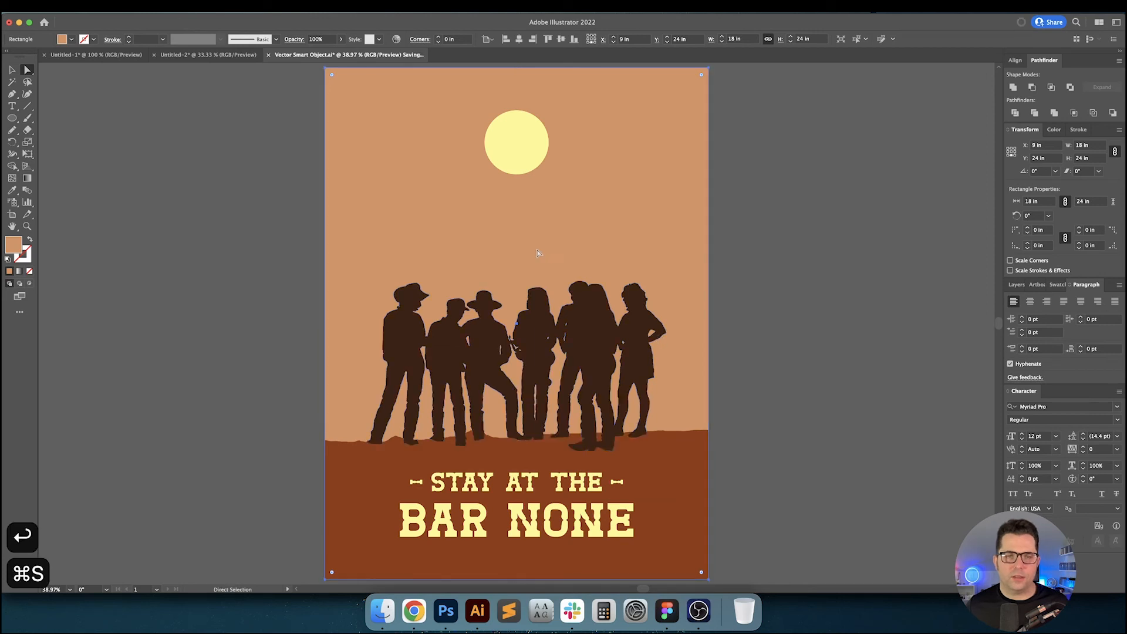
# Step: Switch back to Photoshop and examine the updated poster's grain and texture at 100% around the silhouettes and the sun
pyautogui.click(458, 628)
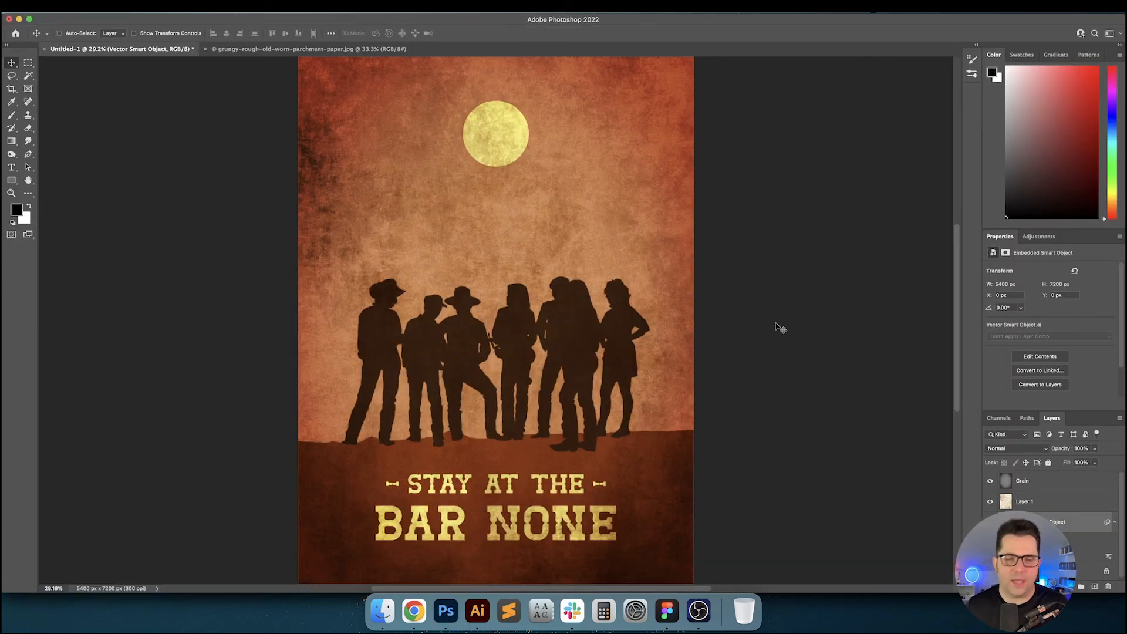
pyautogui.press('v')
pyautogui.press('v')
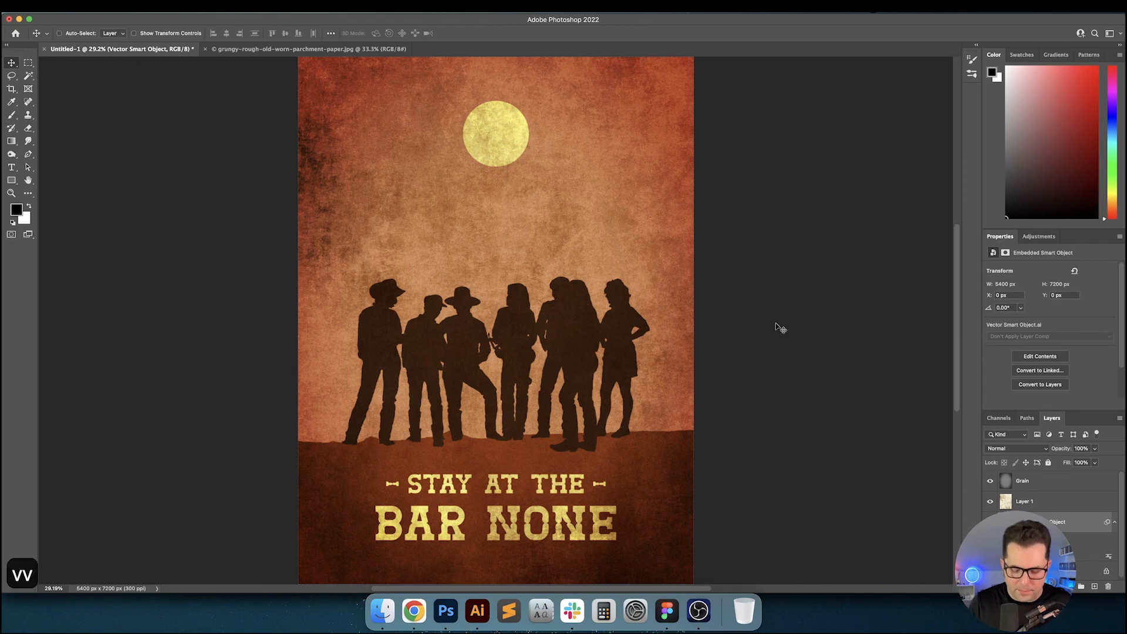
pyautogui.press('super+equal')
pyautogui.press('super+equal')
pyautogui.press('super+equal')
pyautogui.press('super+equal')
pyautogui.press('super+equal')
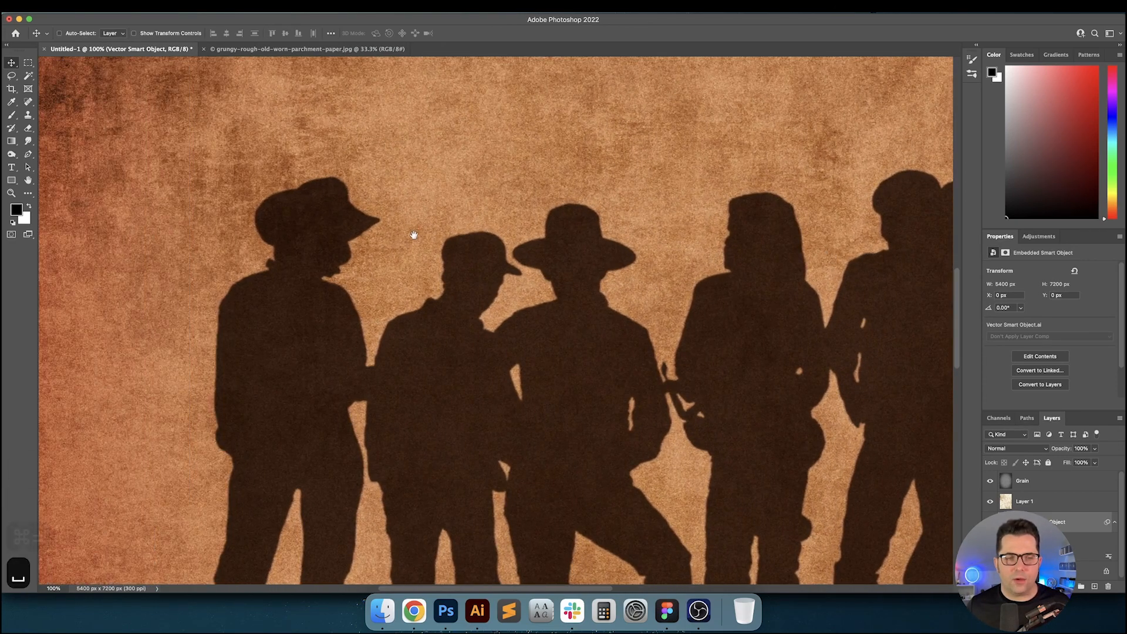
pyautogui.moveTo(414, 234); pyautogui.dragTo(453, 445)
pyautogui.moveTo(674, 314); pyautogui.dragTo(881, 497)
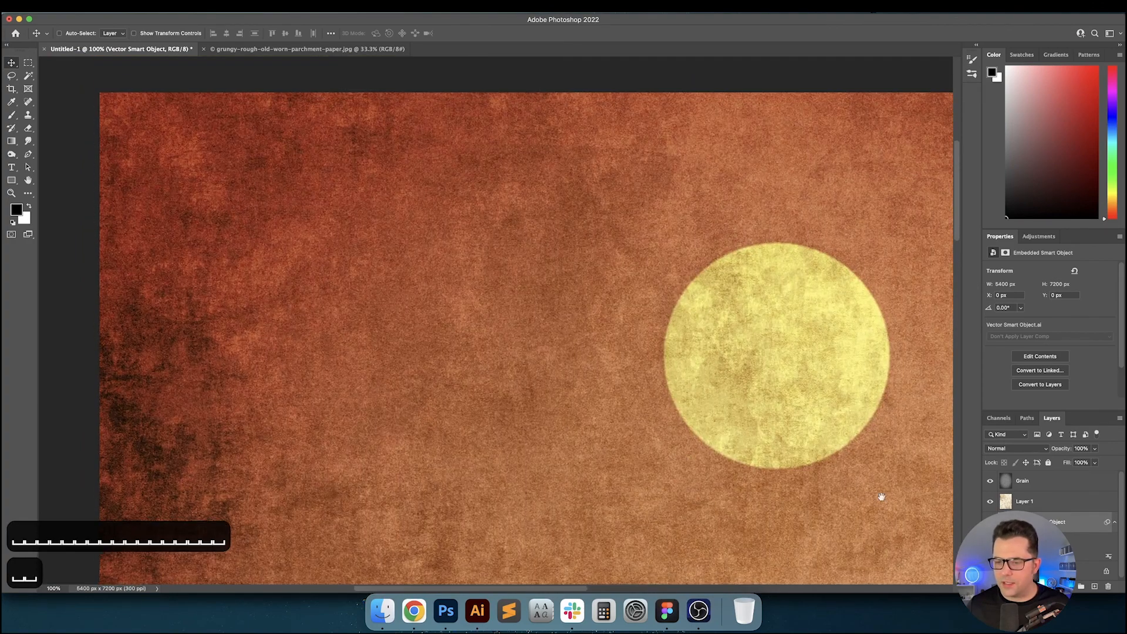
# Step: Change the Grain layer's blend mode to Soft Light and check the result on the whole poster
pyautogui.click(1074, 489)
pyautogui.press('v')
pyautogui.press('v')
pyautogui.press('v')
pyautogui.hotkey('shift', '=')
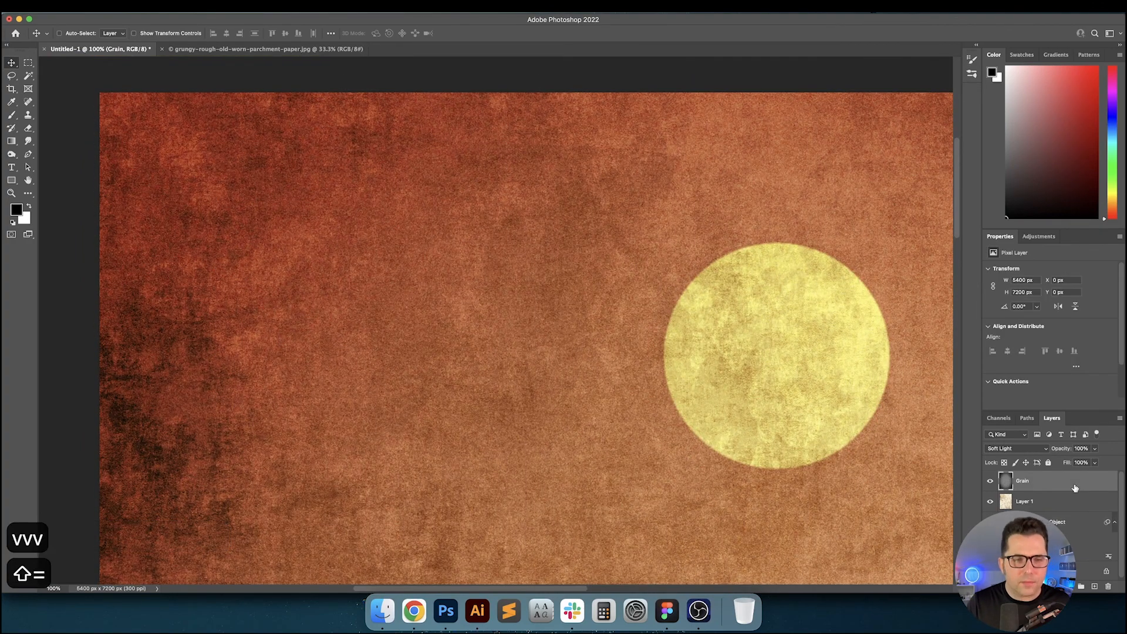
pyautogui.press('super+0')
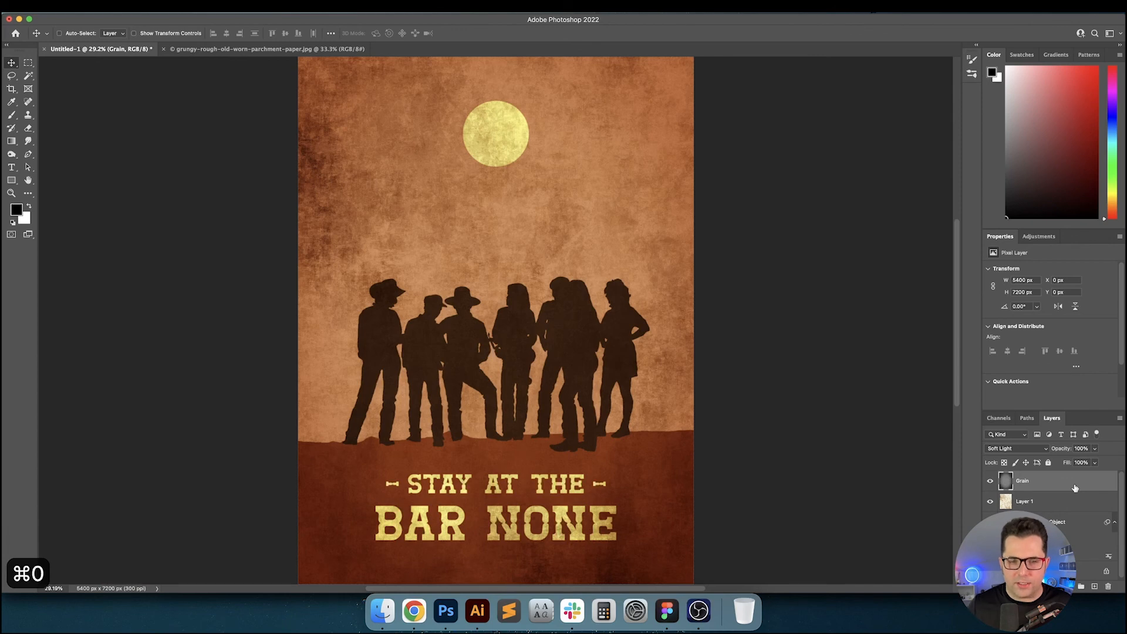
# Step: Try other blend modes on the Grain layer, including Hard Light, Vivid Light, Pin Light, Hard Mix, Difference, Subtract, Divide, Multiply, Color Dodge and Lighter Color
pyautogui.press('super+z')
pyautogui.press('shift+super+z')
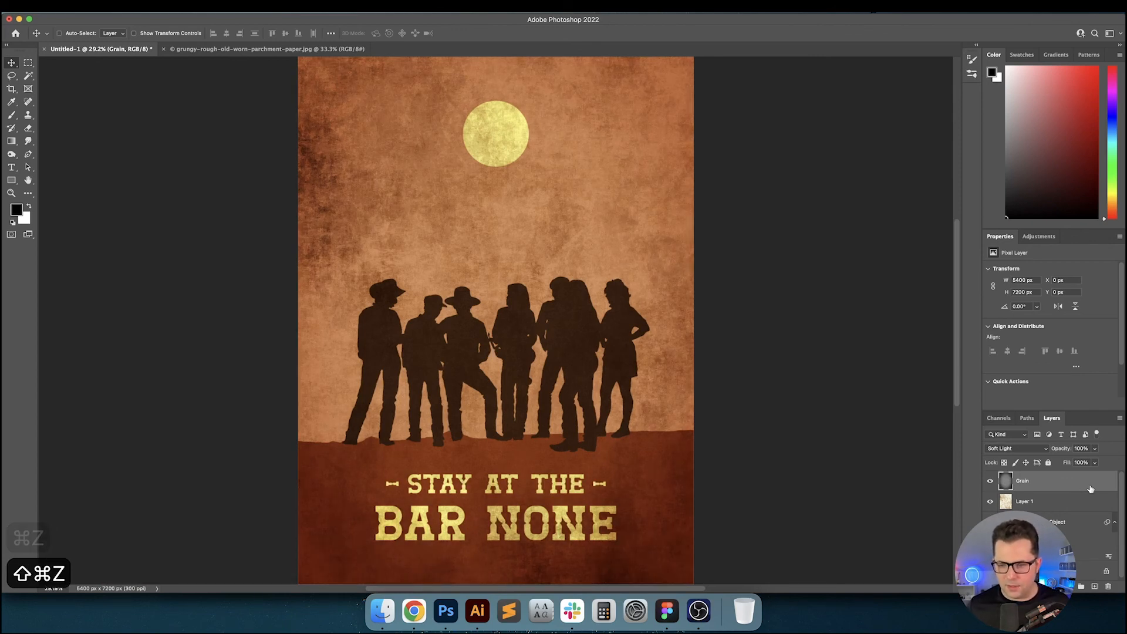
pyautogui.hotkey('shift', '=')
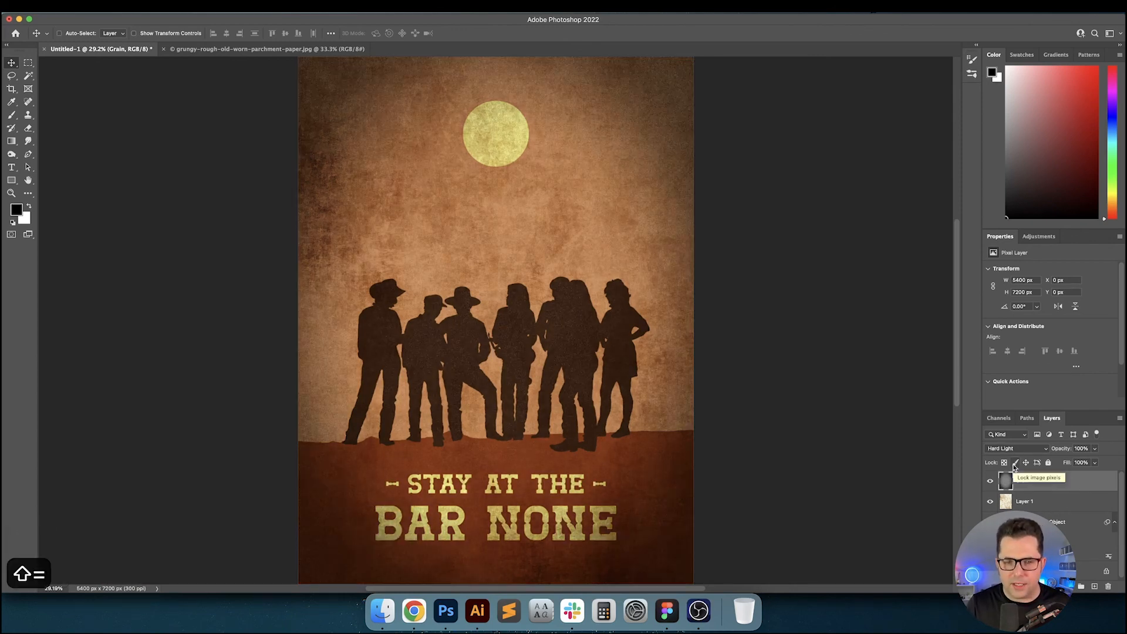
pyautogui.hotkey('shift', '=')
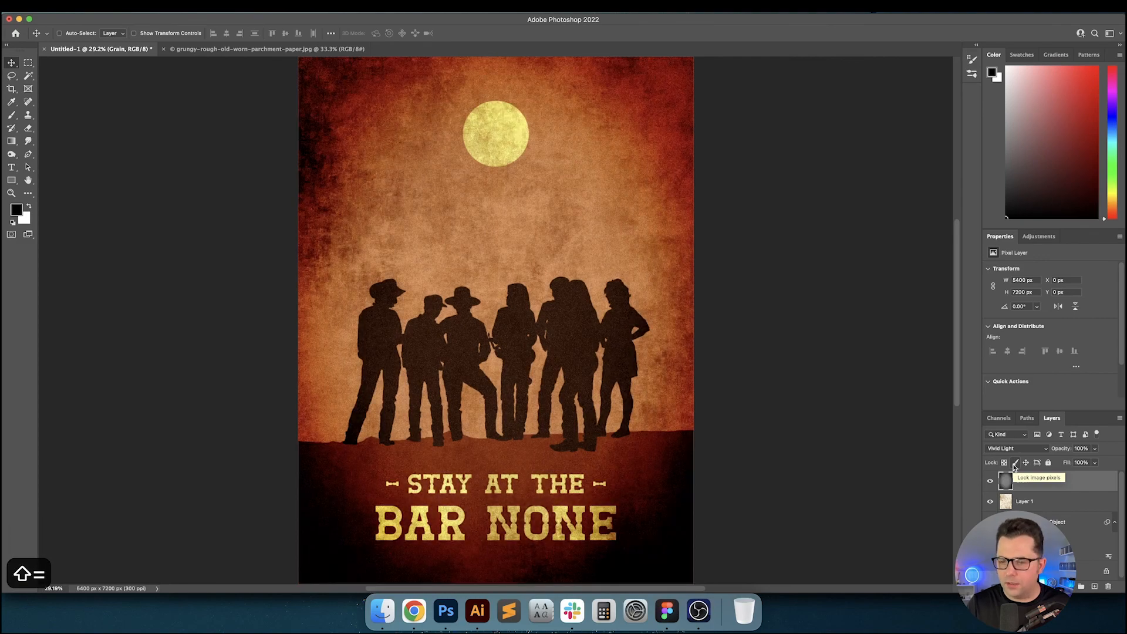
pyautogui.hotkey('shift', '=')
pyautogui.hotkey('shift', '=')
pyautogui.hotkey('shift', '=')
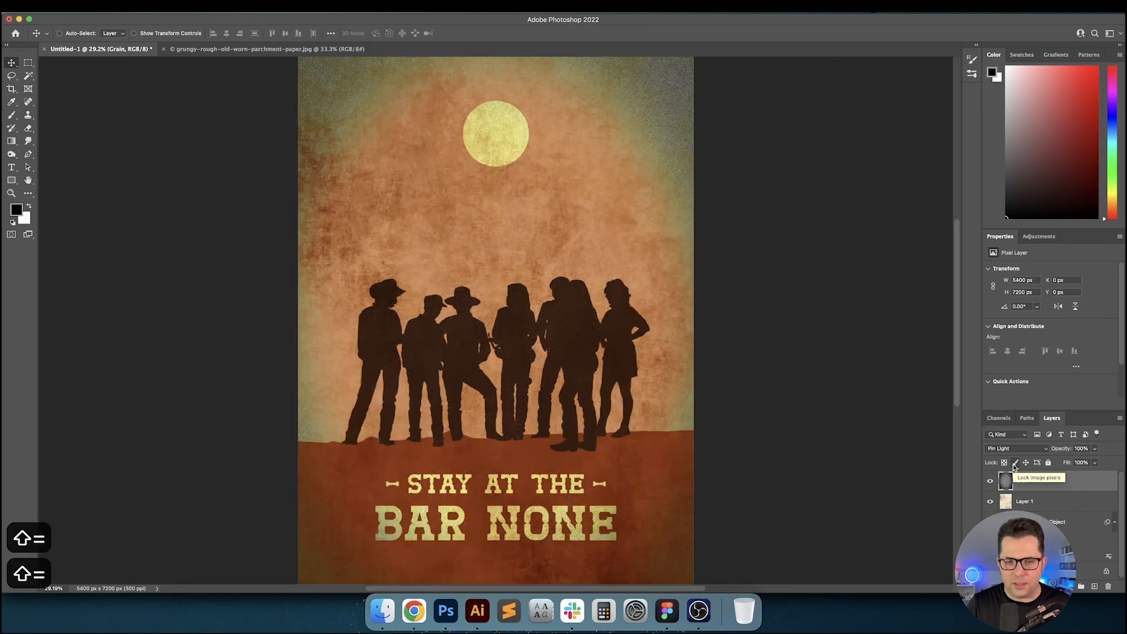
pyautogui.hotkey('shift', '=')
pyautogui.hotkey('shift', '-')
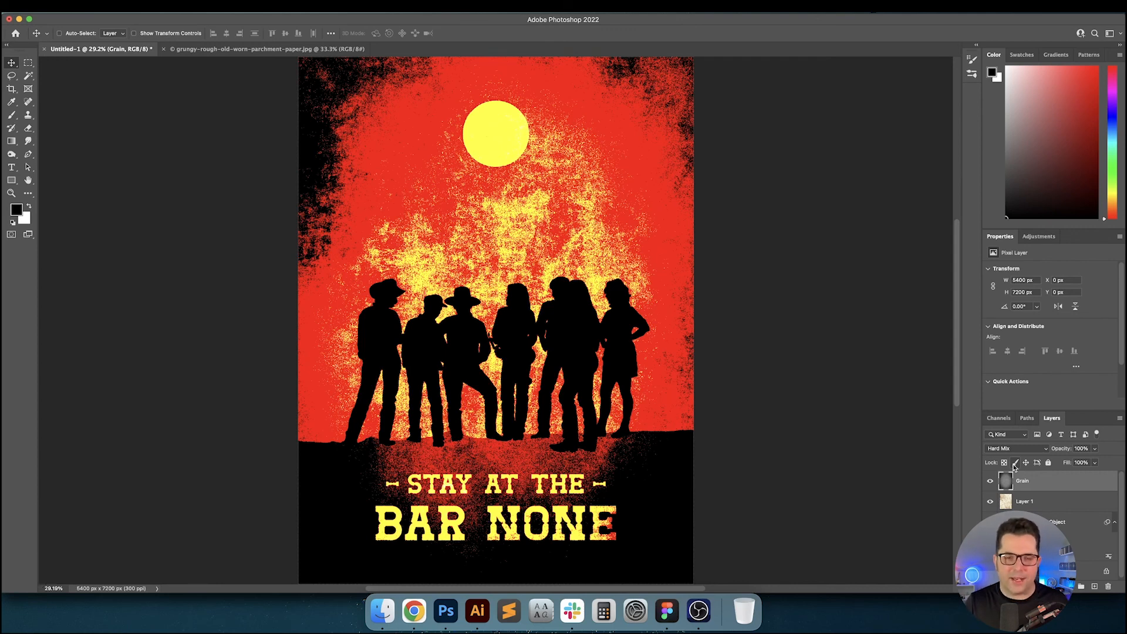
pyautogui.hotkey('shift', '=')
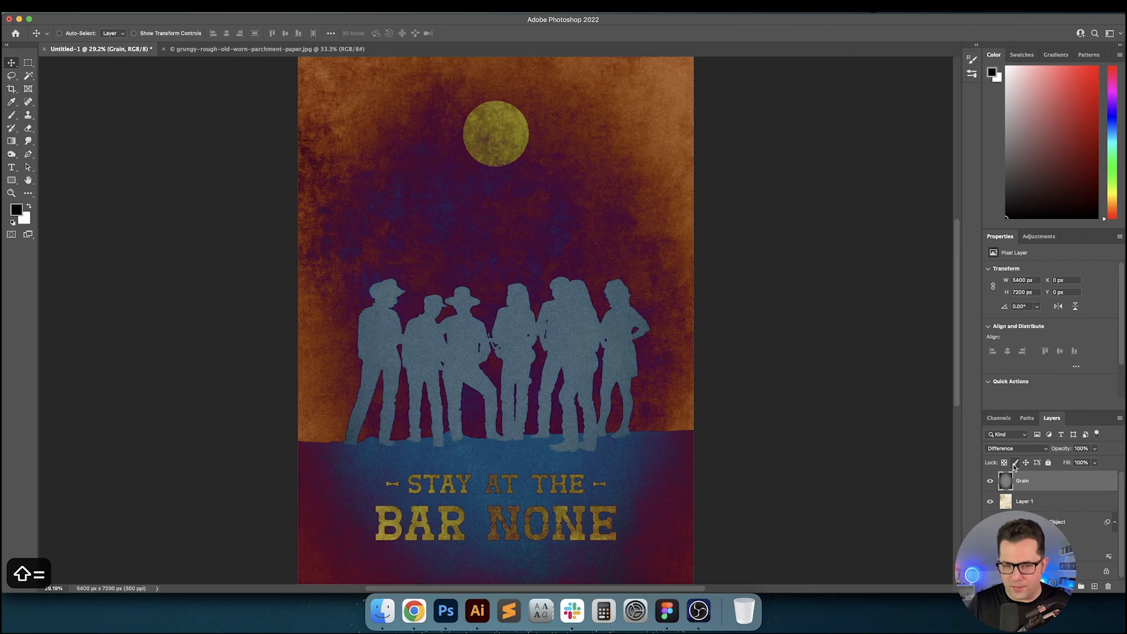
pyautogui.hotkey('shift', '=')
pyautogui.hotkey('shift', '=')
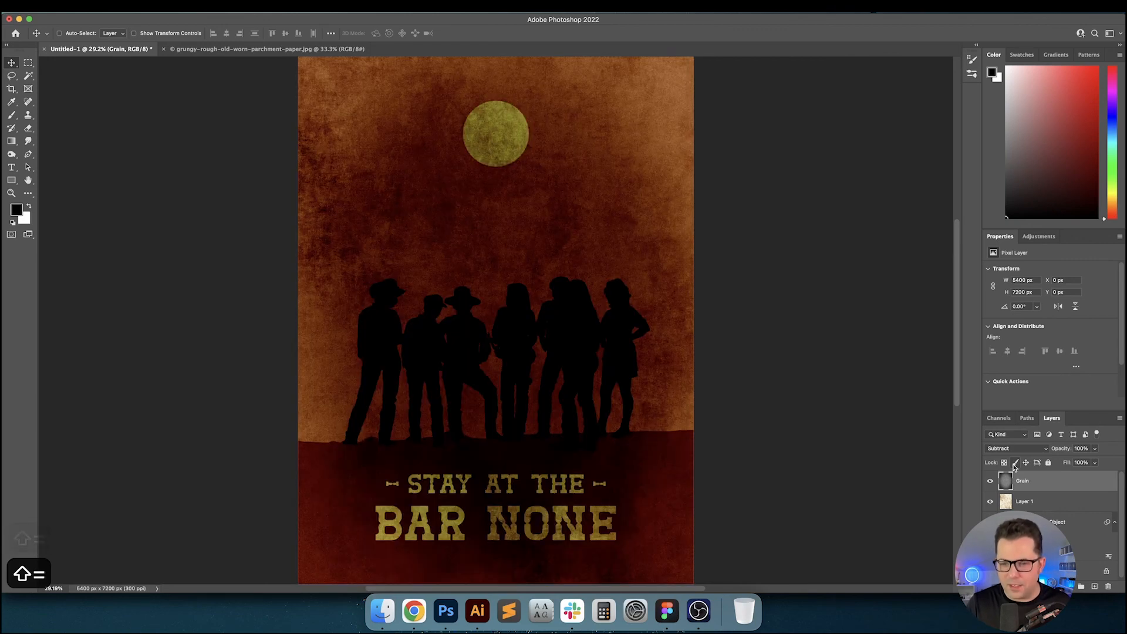
pyautogui.press('cmd+i')
pyautogui.hotkey('shift', '=')
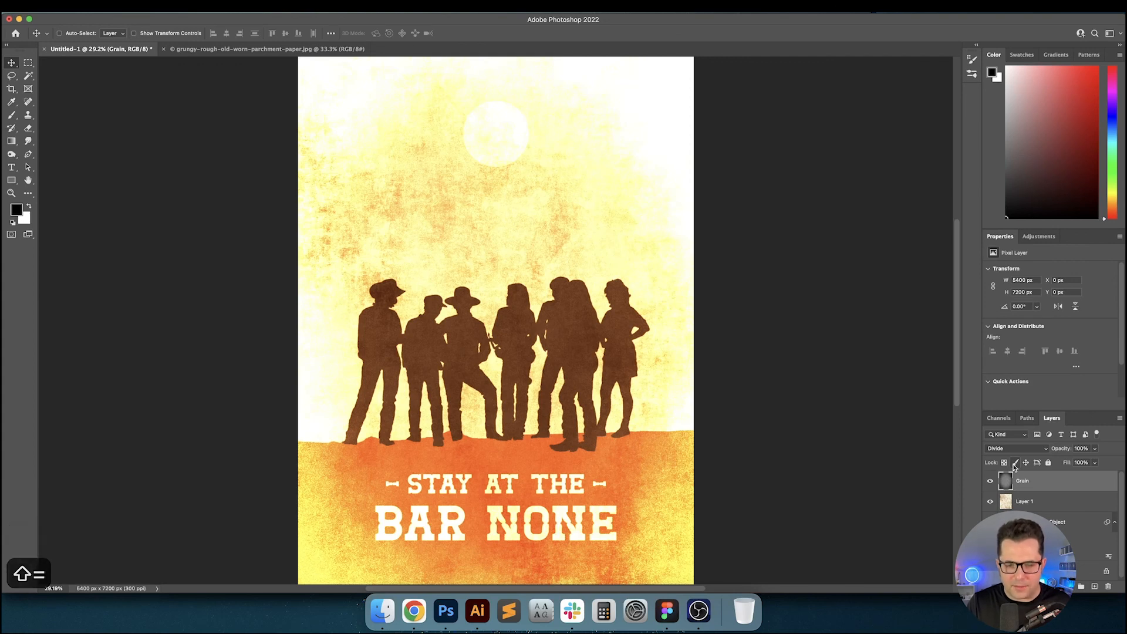
pyautogui.hotkey('shift', '=')
pyautogui.hotkey('shift', '=')
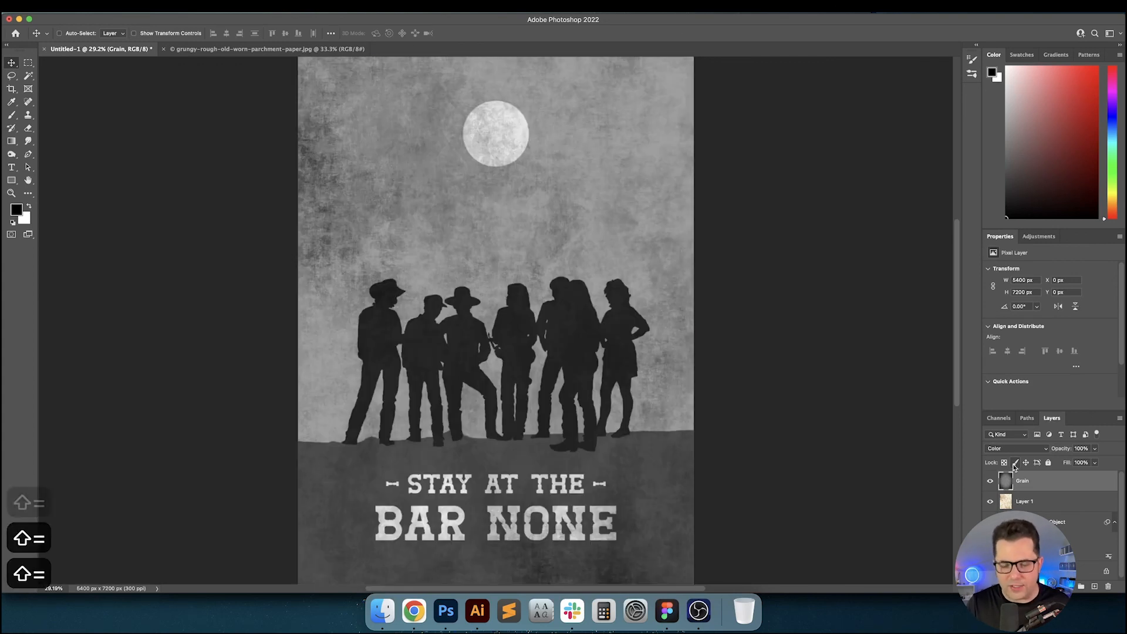
pyautogui.hotkey('shift', '=')
pyautogui.hotkey('shift', '=')
pyautogui.hotkey('shift', '=')
pyautogui.hotkey('shift', '=')
pyautogui.hotkey('shift', '=')
pyautogui.hotkey('shift', '=')
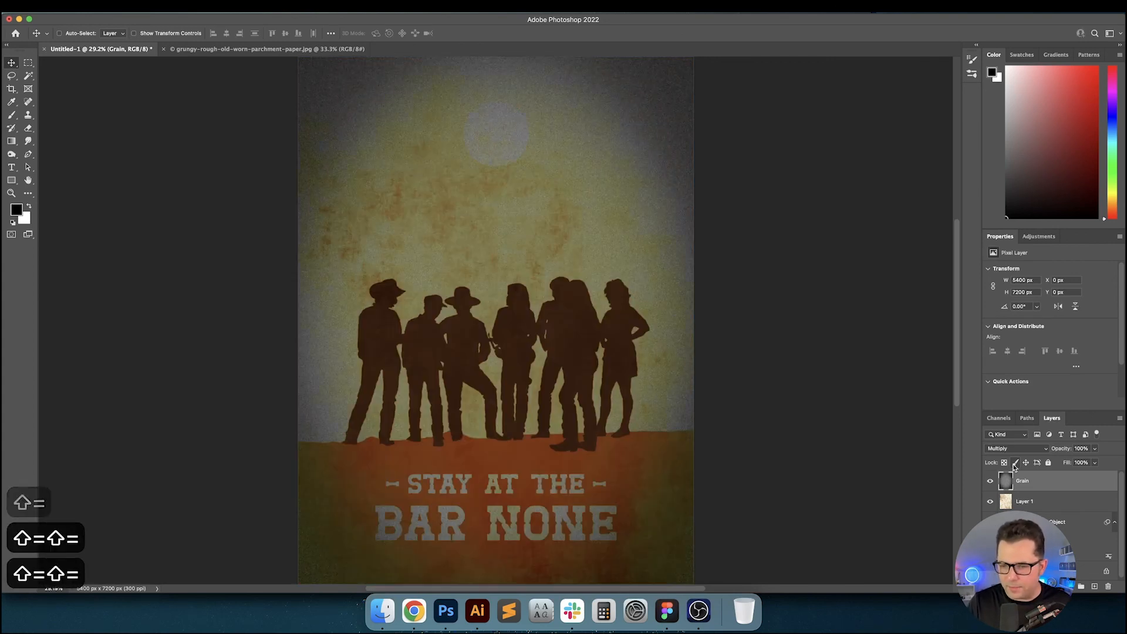
pyautogui.hotkey('shift', '=')
pyautogui.hotkey('shift', '=')
pyautogui.hotkey('shift', '=')
pyautogui.hotkey('shift', '=')
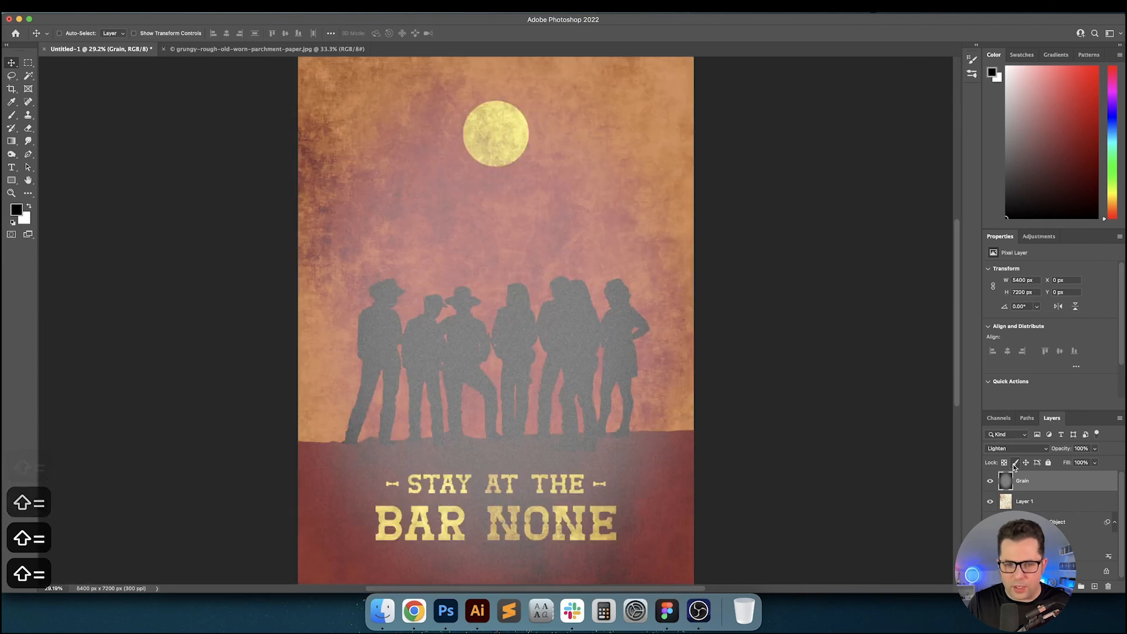
pyautogui.hotkey('shift', '-')
pyautogui.hotkey('shift', '=')
pyautogui.hotkey('shift', '=')
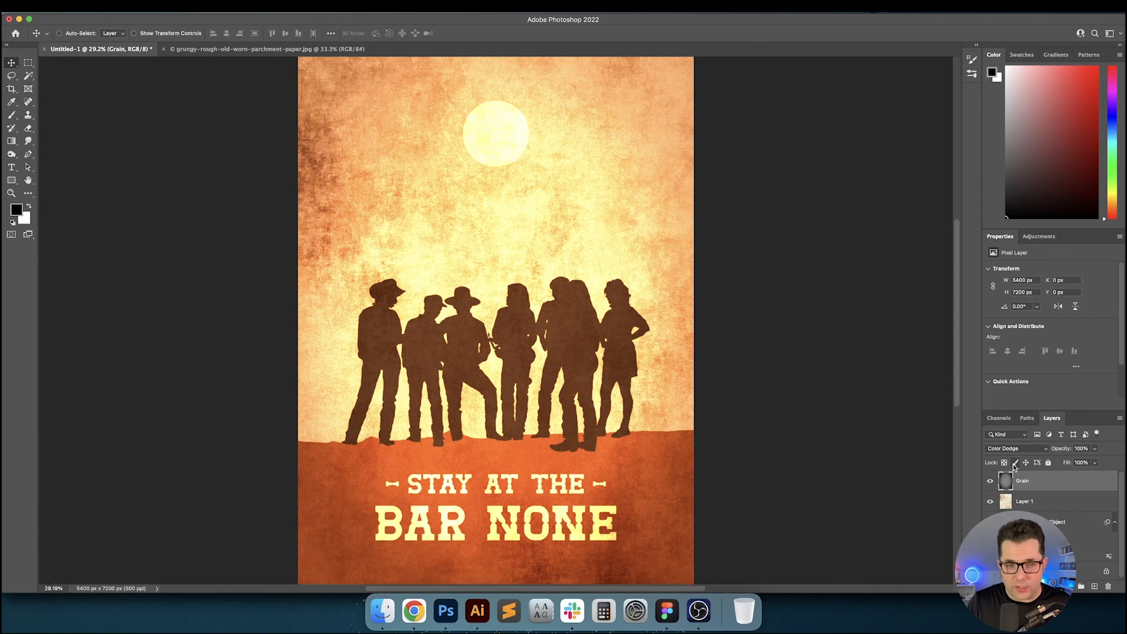
pyautogui.hotkey('shift', '=')
pyautogui.hotkey('shift', '=')
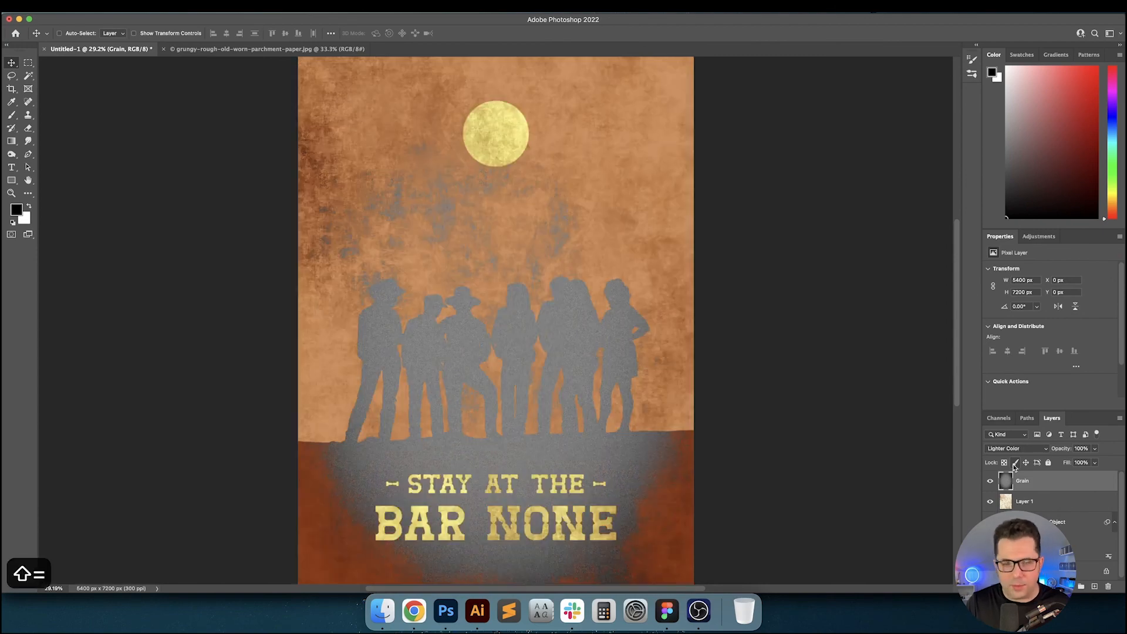
# Step: Set the Grain layer's blend mode to Overlay, comparing it briefly with the neighbouring mode
pyautogui.hotkey('shift', '=')
pyautogui.hotkey('shift', '-')
pyautogui.hotkey('shift', '=')
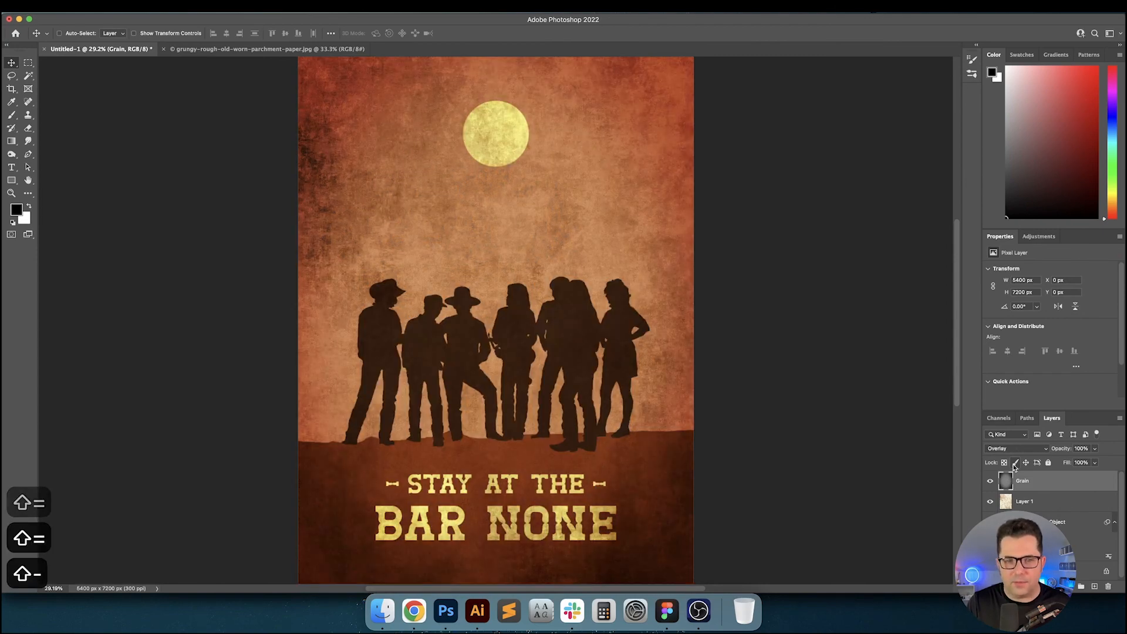
pyautogui.hotkey('shift', '-')
pyautogui.hotkey('shift', '=')
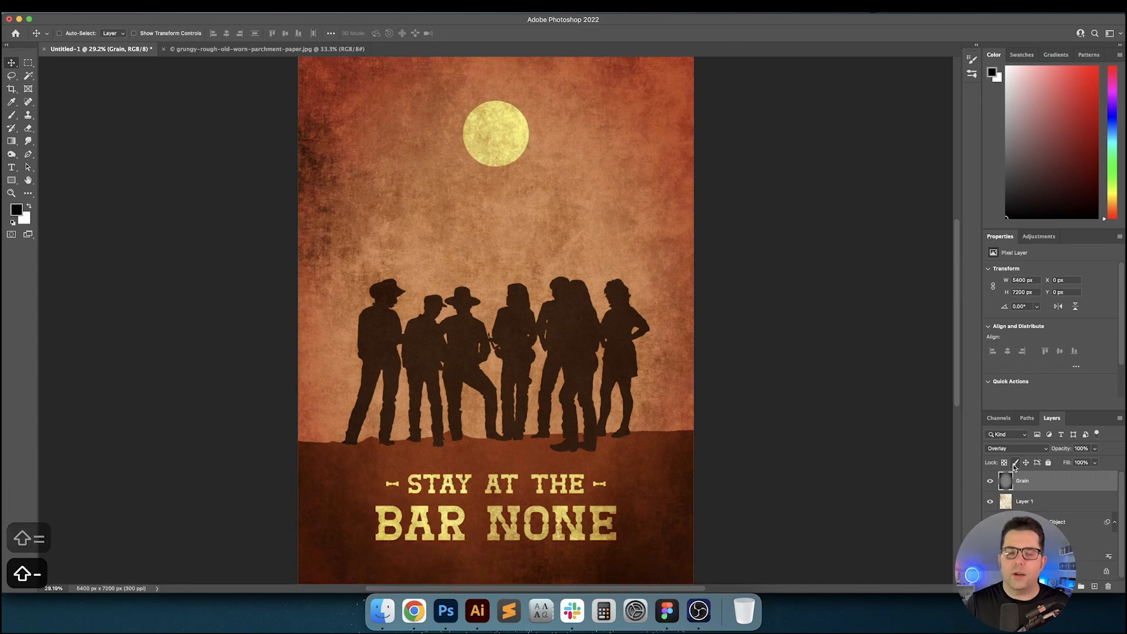
# Step: View the whole poster in full-screen mode on a black background, fitted to the screen
pyautogui.press('f')
pyautogui.press('f')
pyautogui.press('super+0')
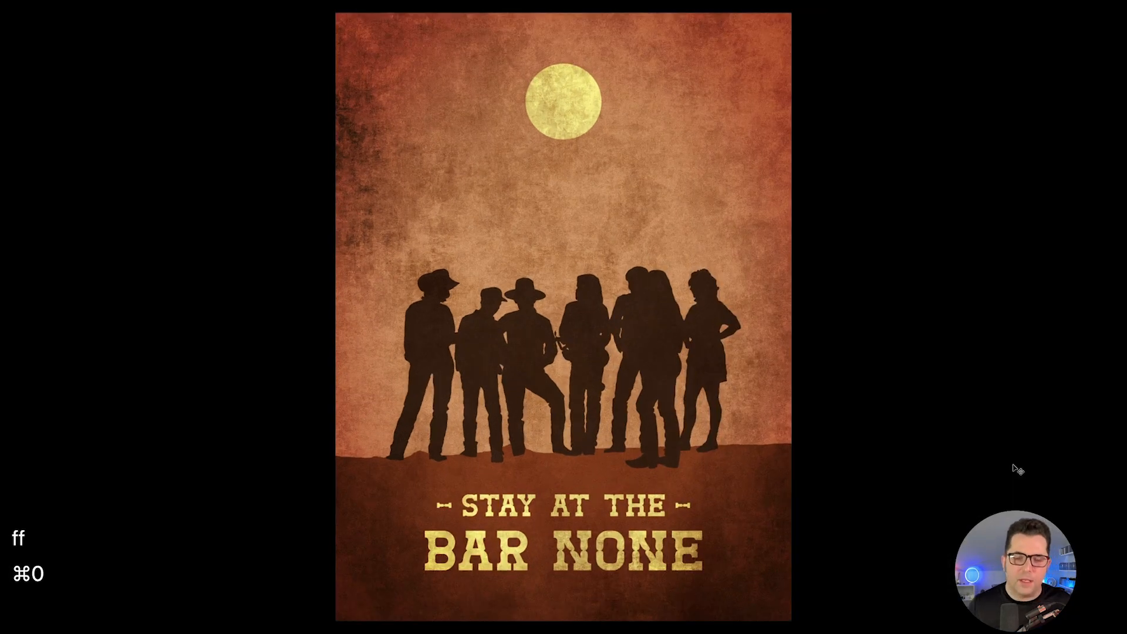